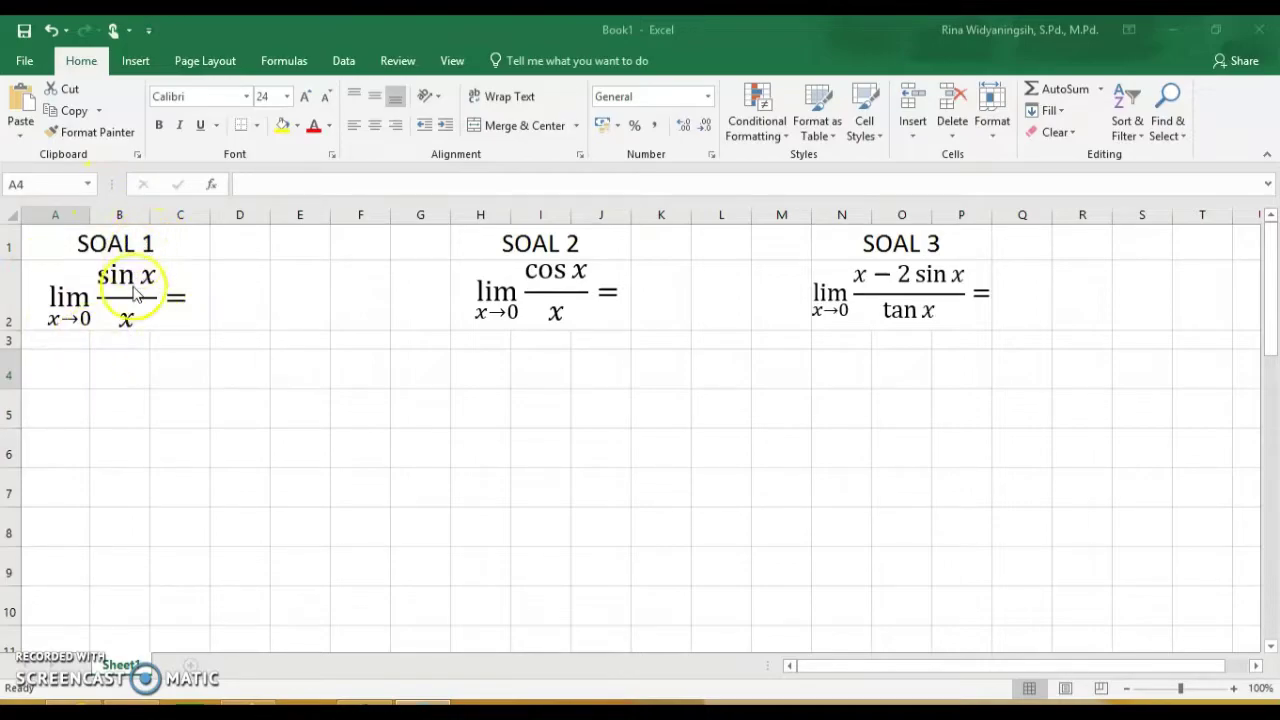
Step: Enter the heading x in cell A4 and the heading sinx/x in cell B4
left_click(62, 378)
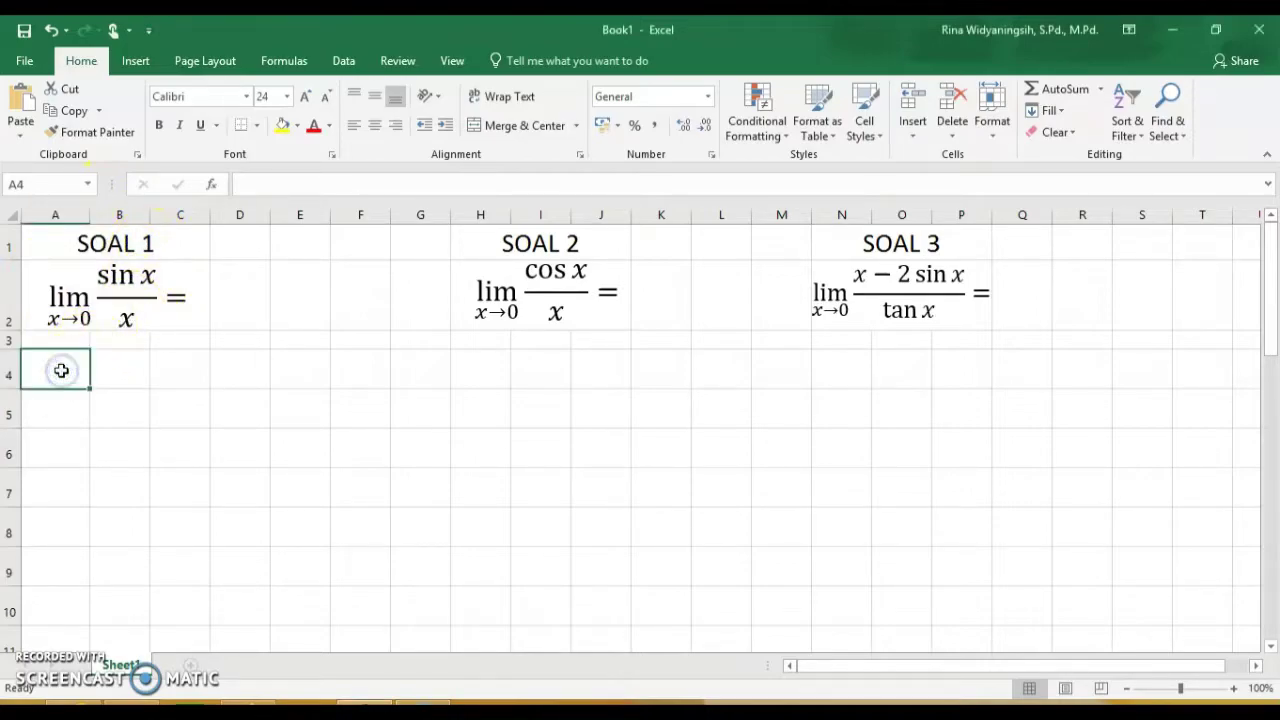
type("x")
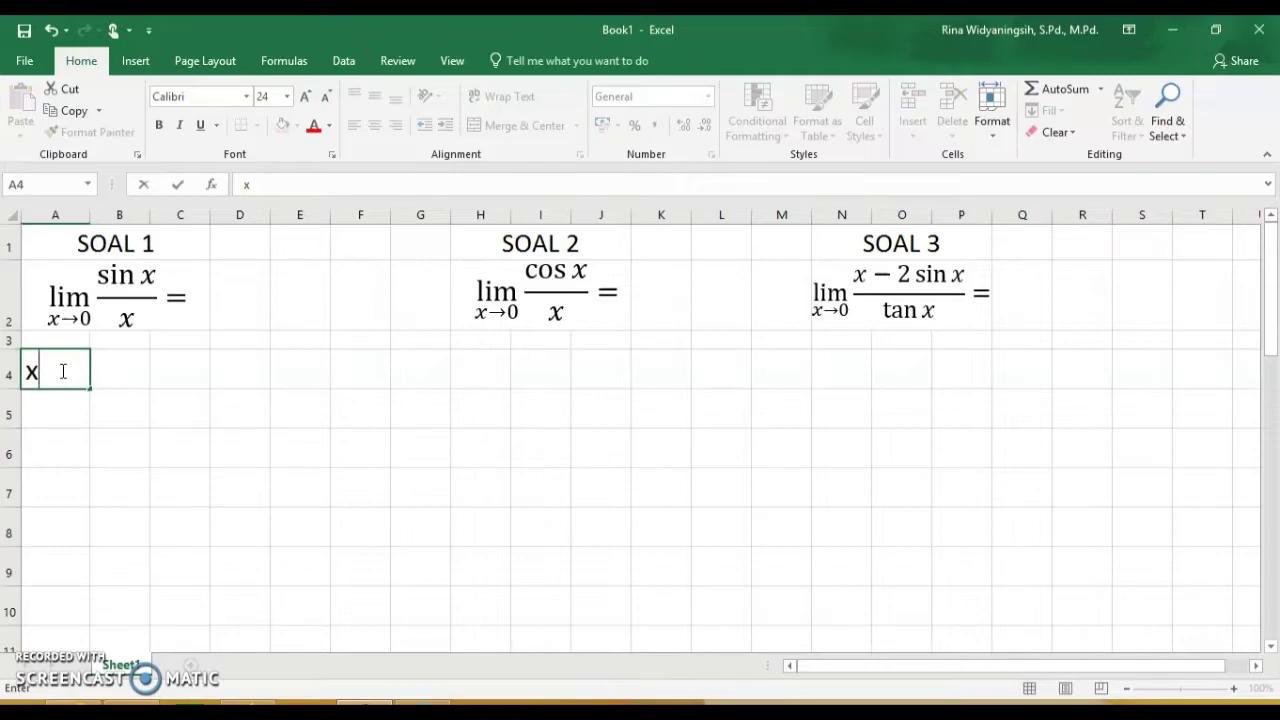
key("Tab")
type("sin")
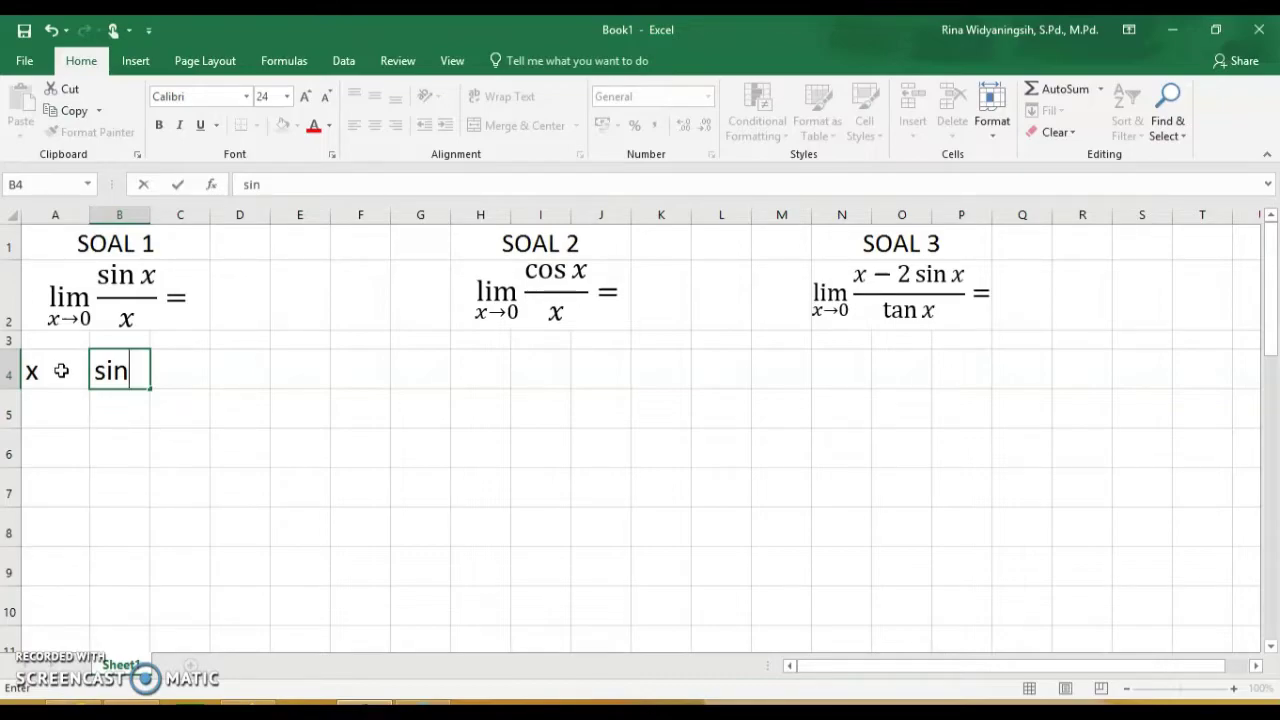
key("BackSpace")
key("BackSpace")
key("BackSpace")
type("sinx/x")
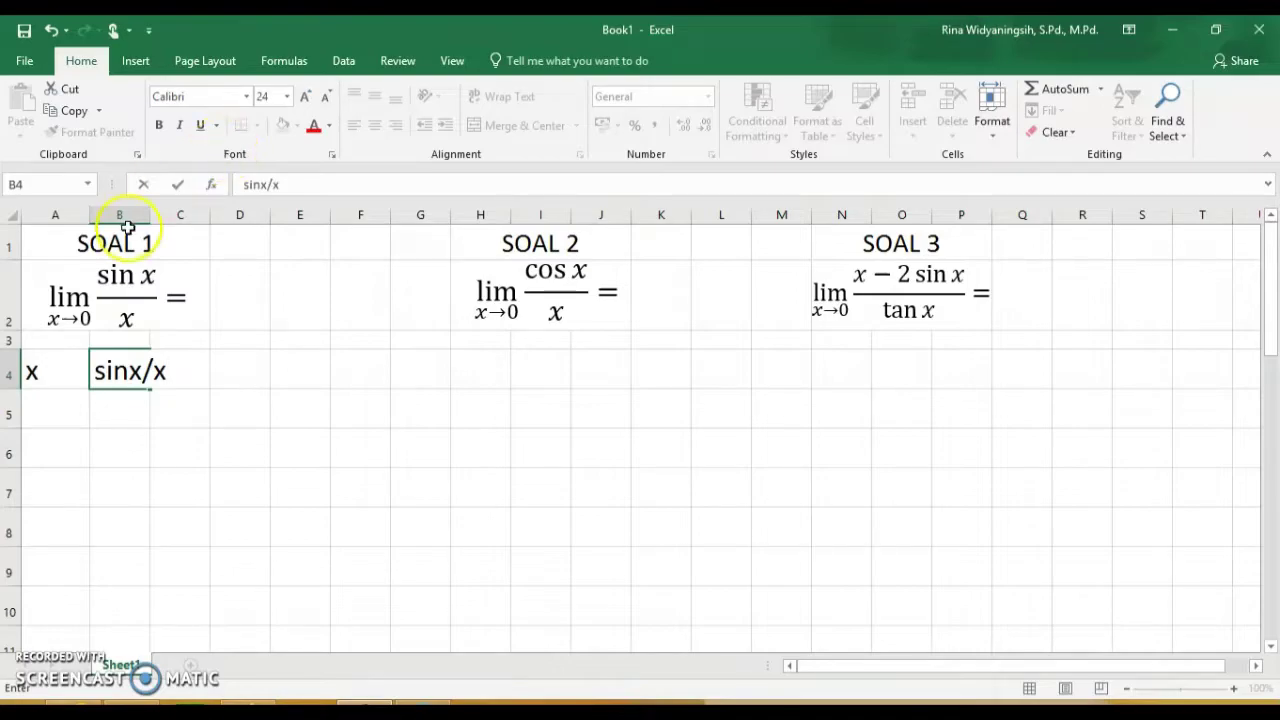
Step: Shorten the heading in cell B4 to sinx
left_click_drag(123, 215, 156, 211)
left_click(123, 371)
key("BackSpace")
key("BackSpace")
key("BackSpace")
type("n")
key("BackSpace")
type("x")
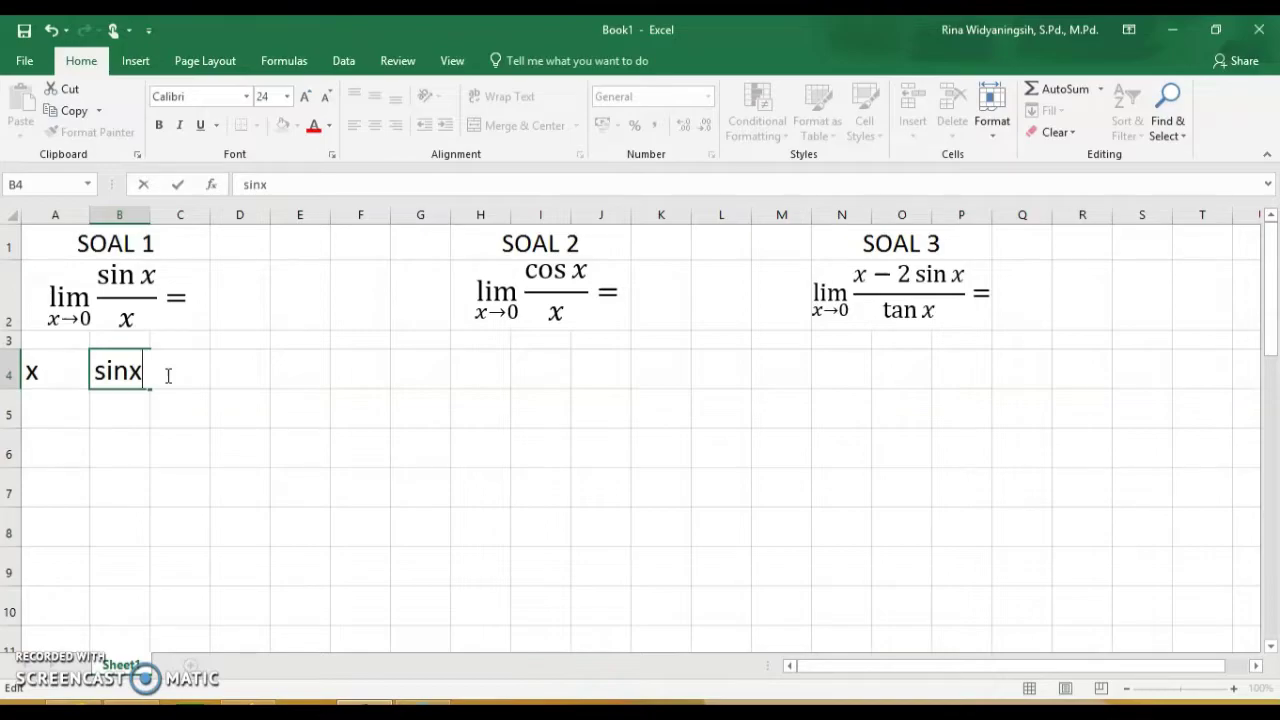
double_click(198, 383)
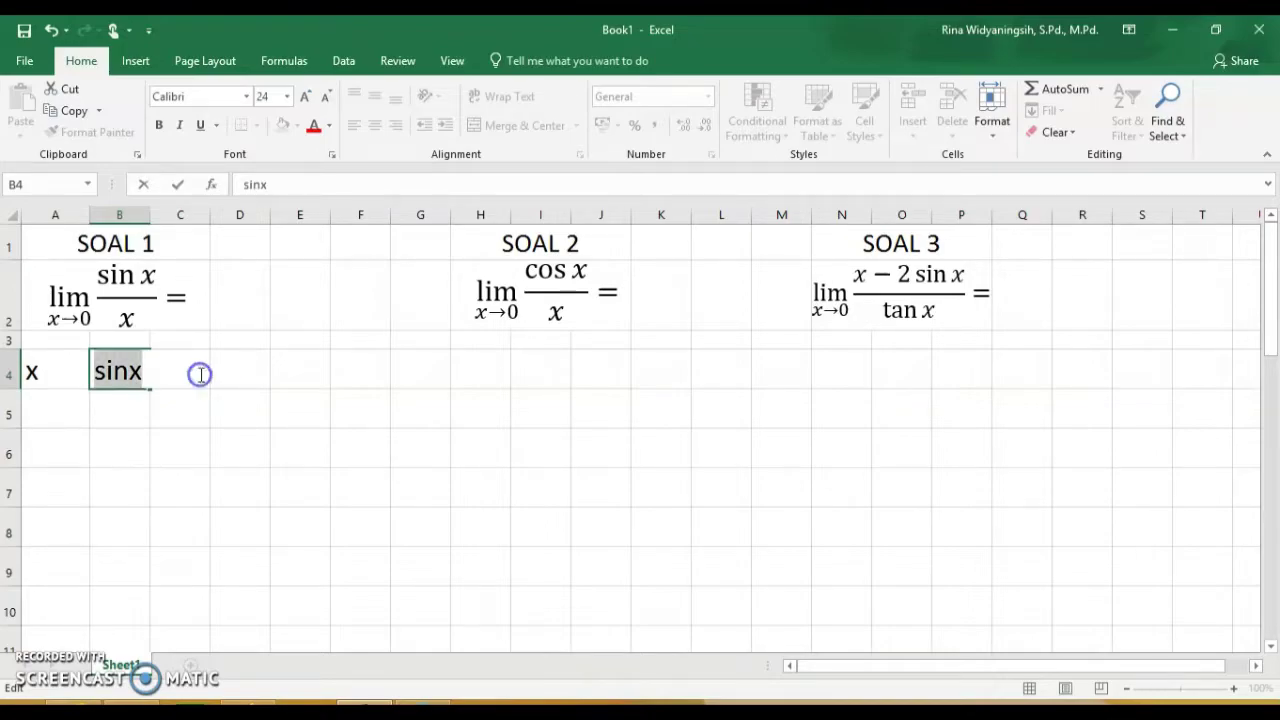
left_click(189, 414)
Step: Enter the heading soal in cell C4 and widen columns B and C
left_click(189, 371)
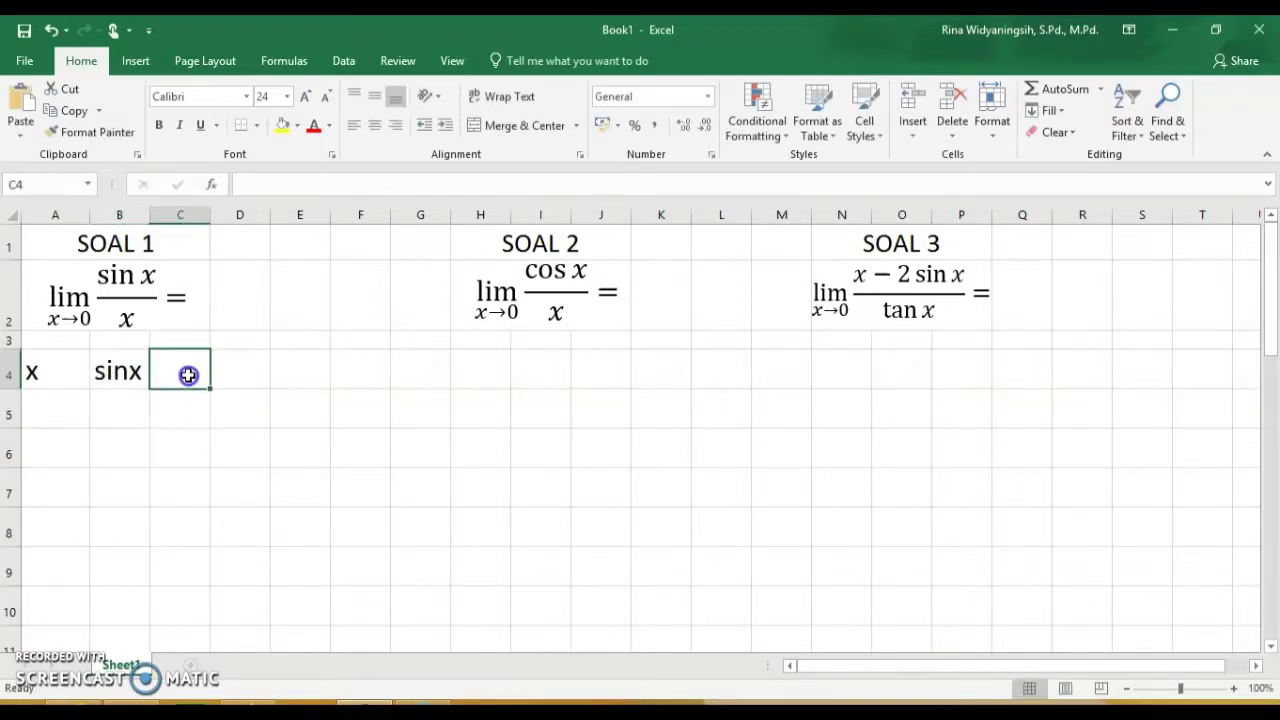
type("soal")
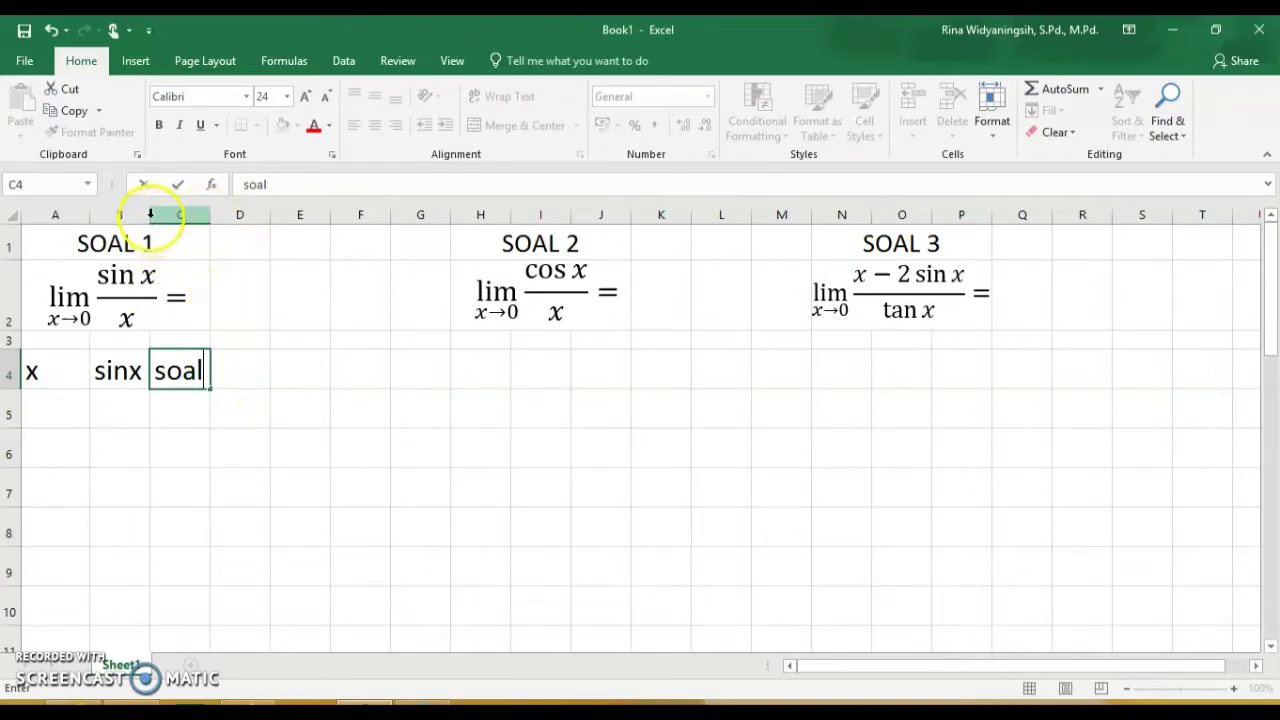
left_click(249, 397)
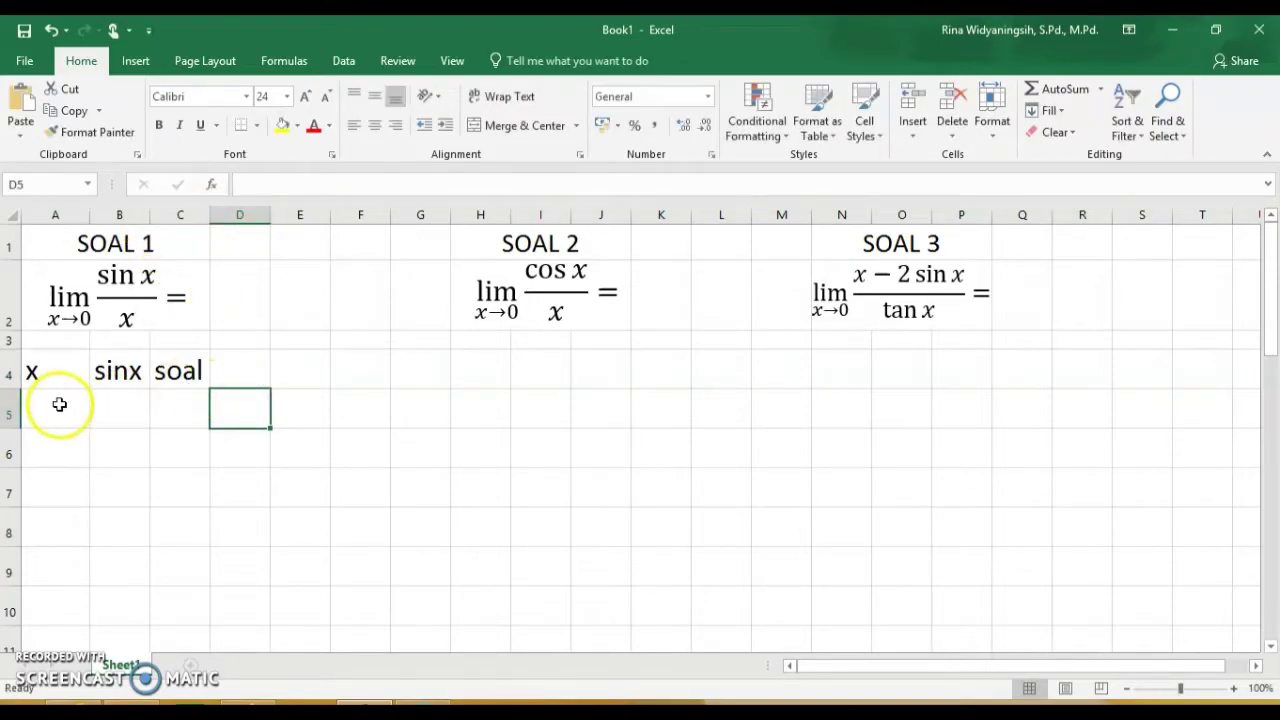
left_click_drag(150, 214, 257, 213)
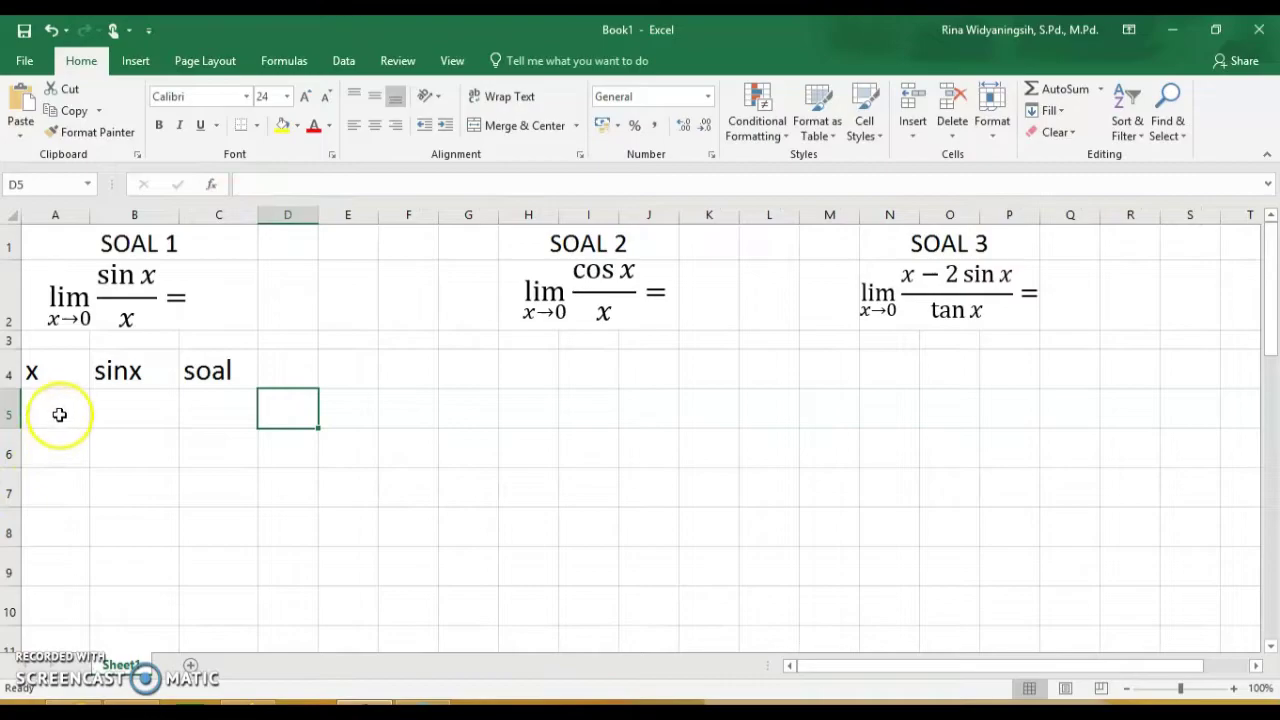
Step: Fill cells A5 to A8 with the x values 0,5, 0,1, 0,05 and 0,01
left_click(59, 414)
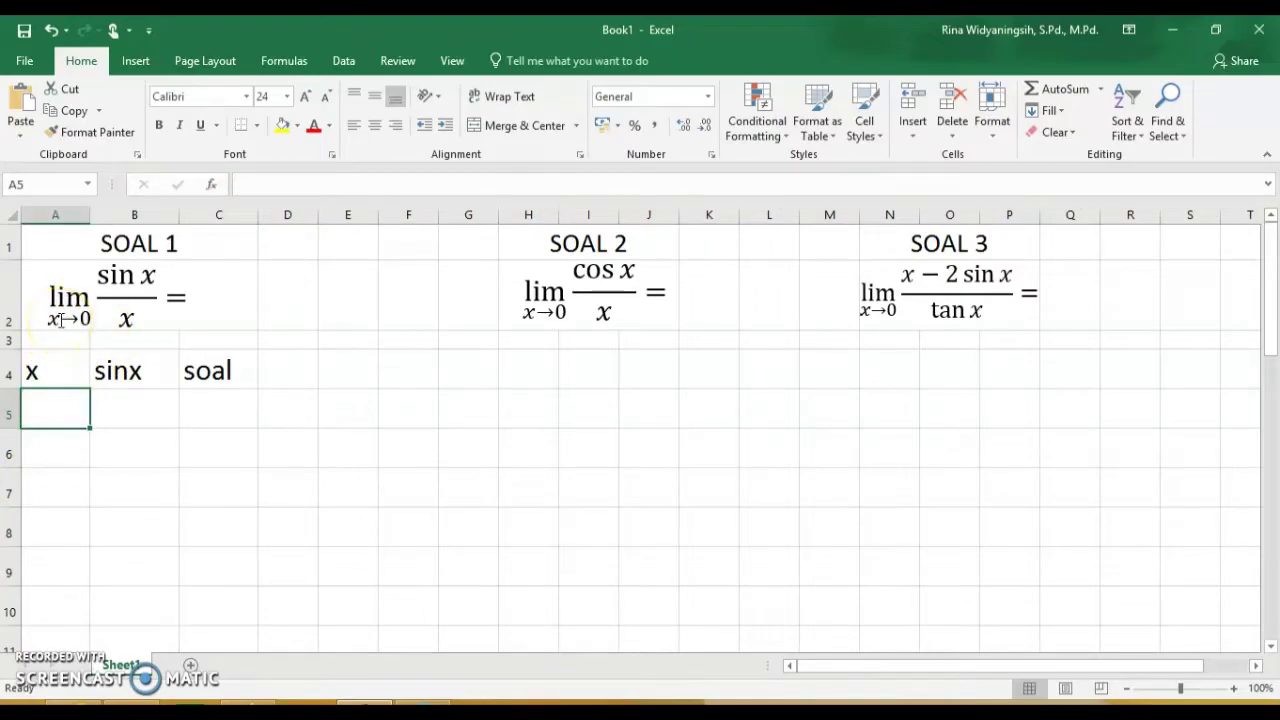
left_click(61, 410)
type("0,5")
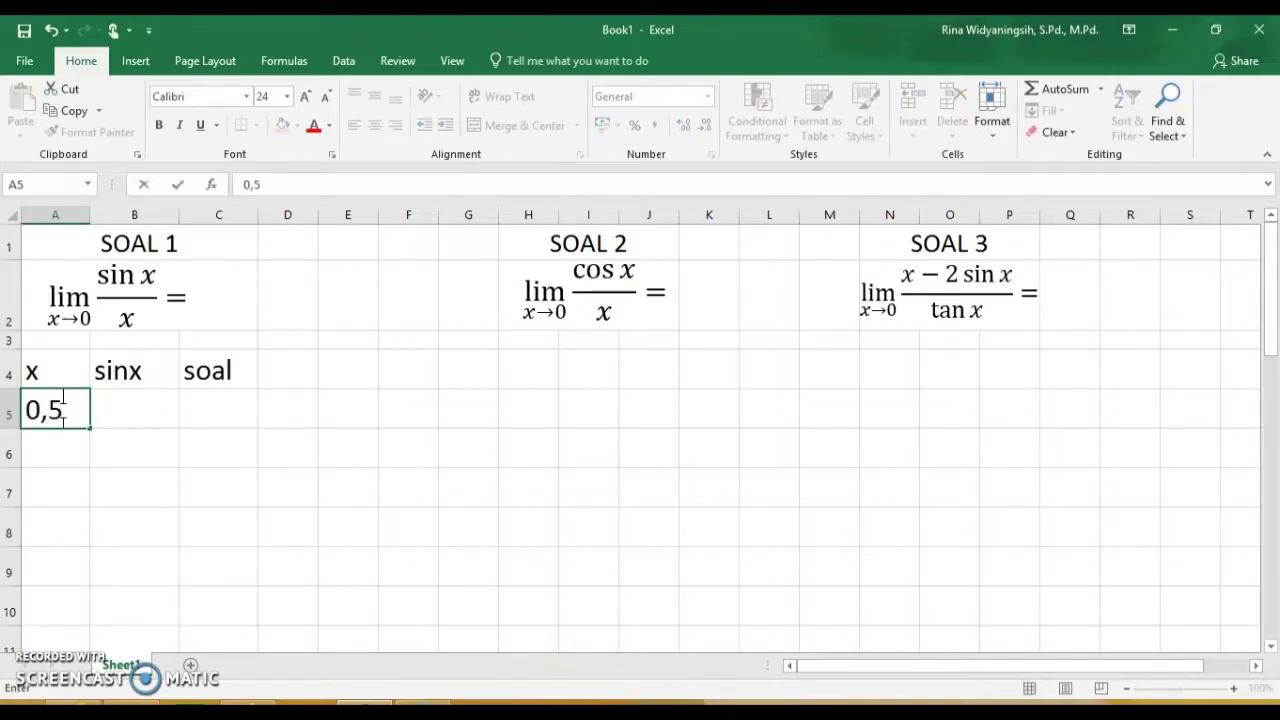
key("Return")
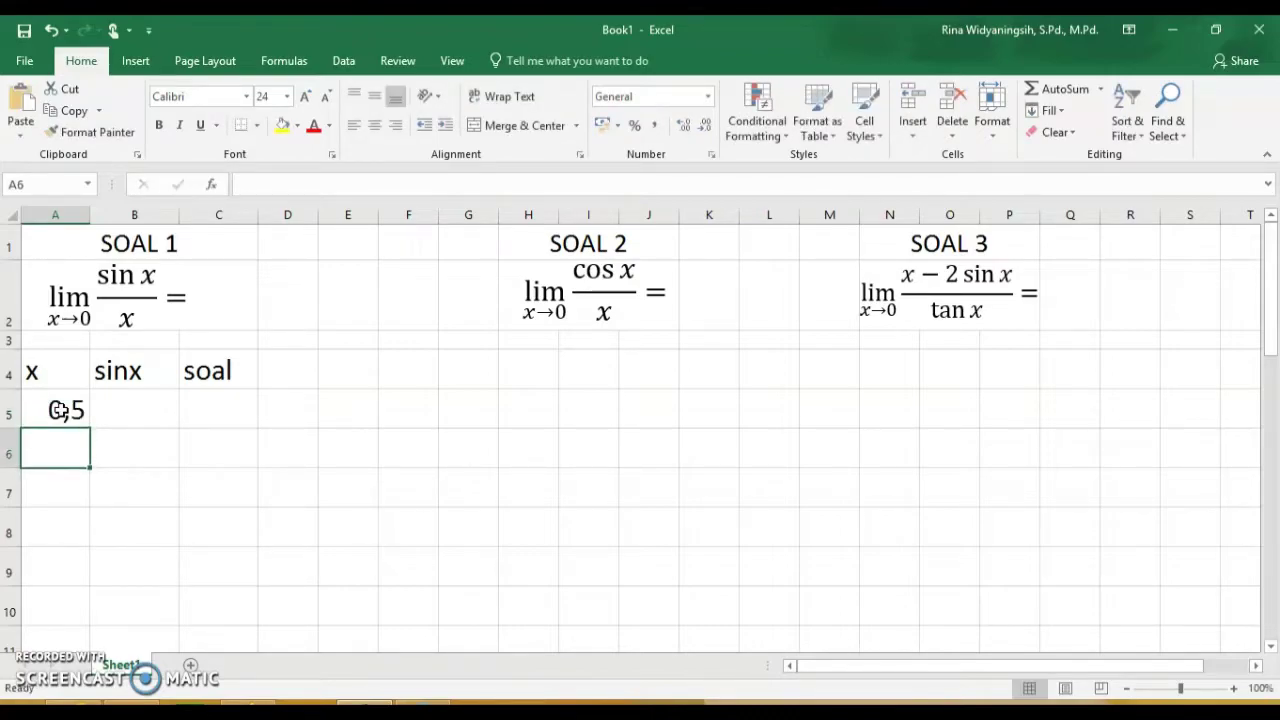
type("0,1")
key("Return")
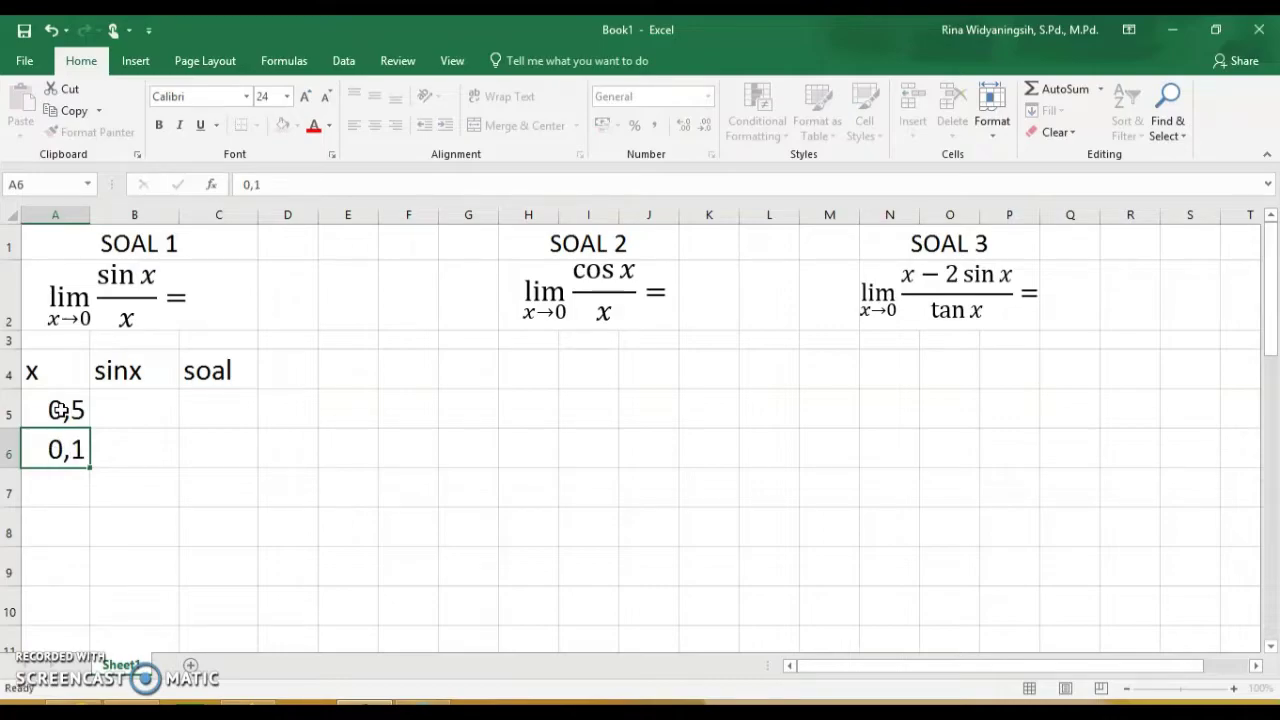
type("0,00")
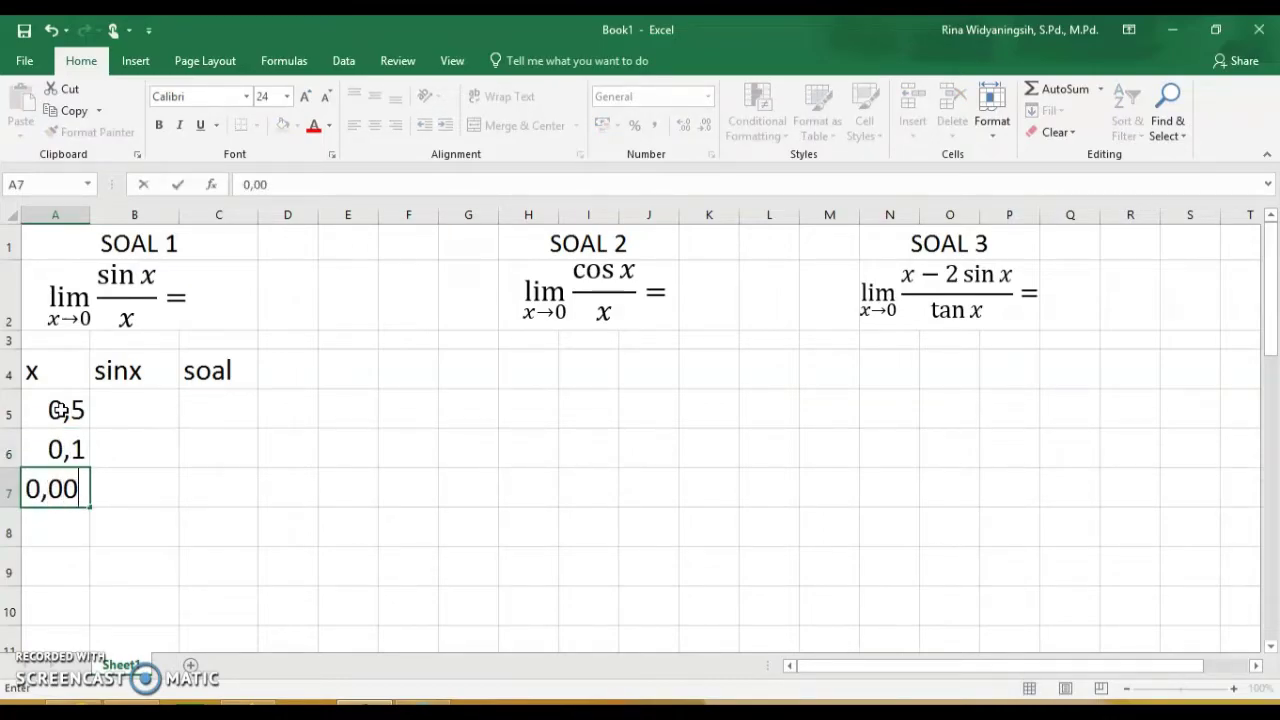
key("BackSpace")
type("5")
key("Return")
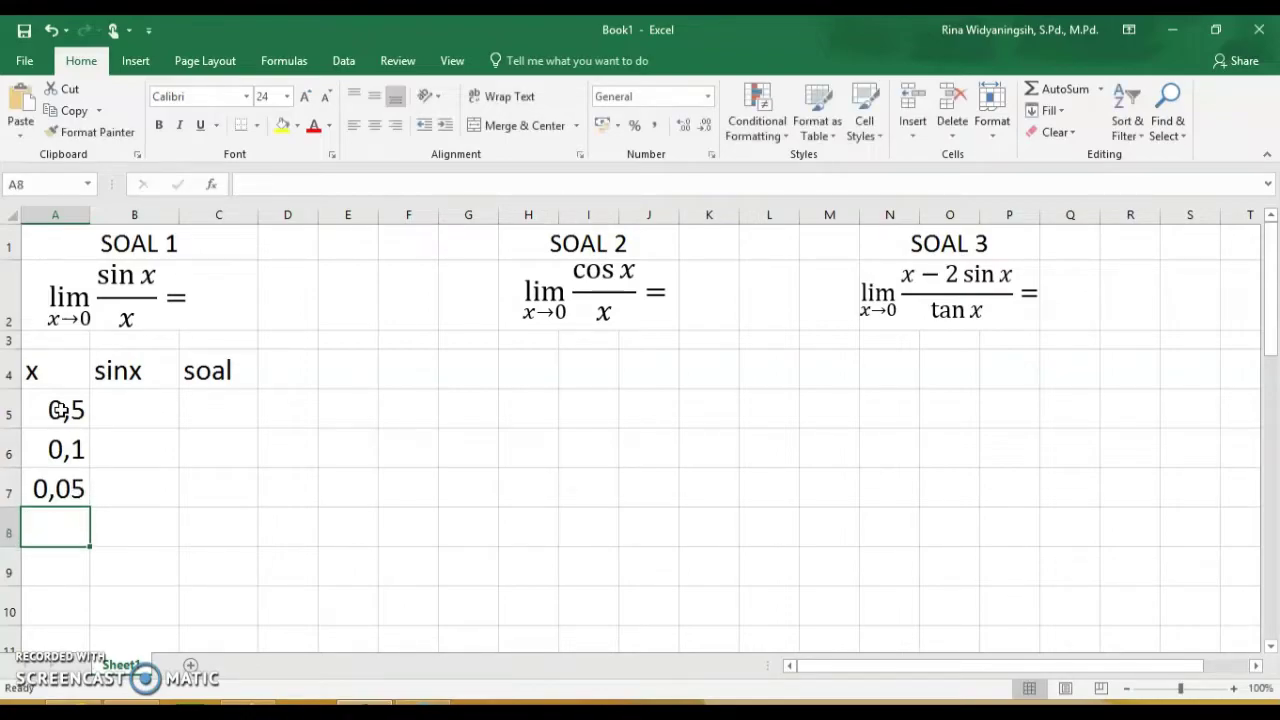
type("0,01")
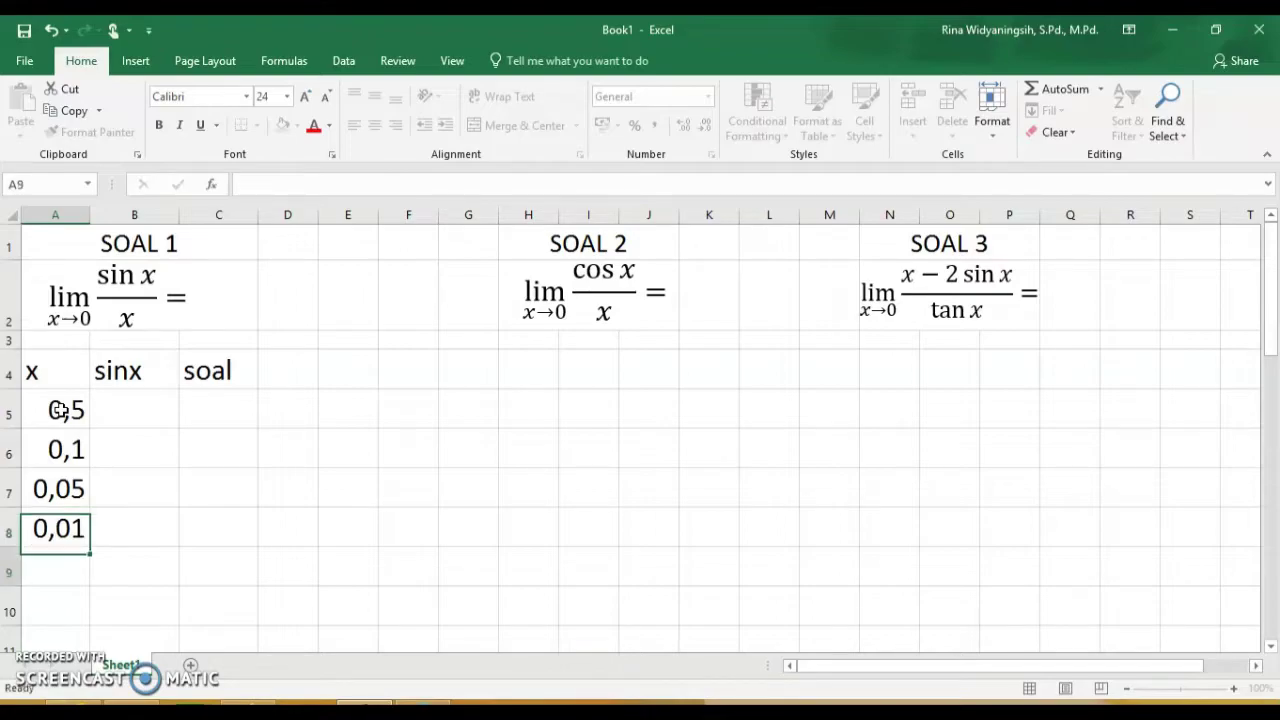
key("Return")
Step: Enter the x values 0,005 in cell A9 and 0,0 in cell A10
type("0,")
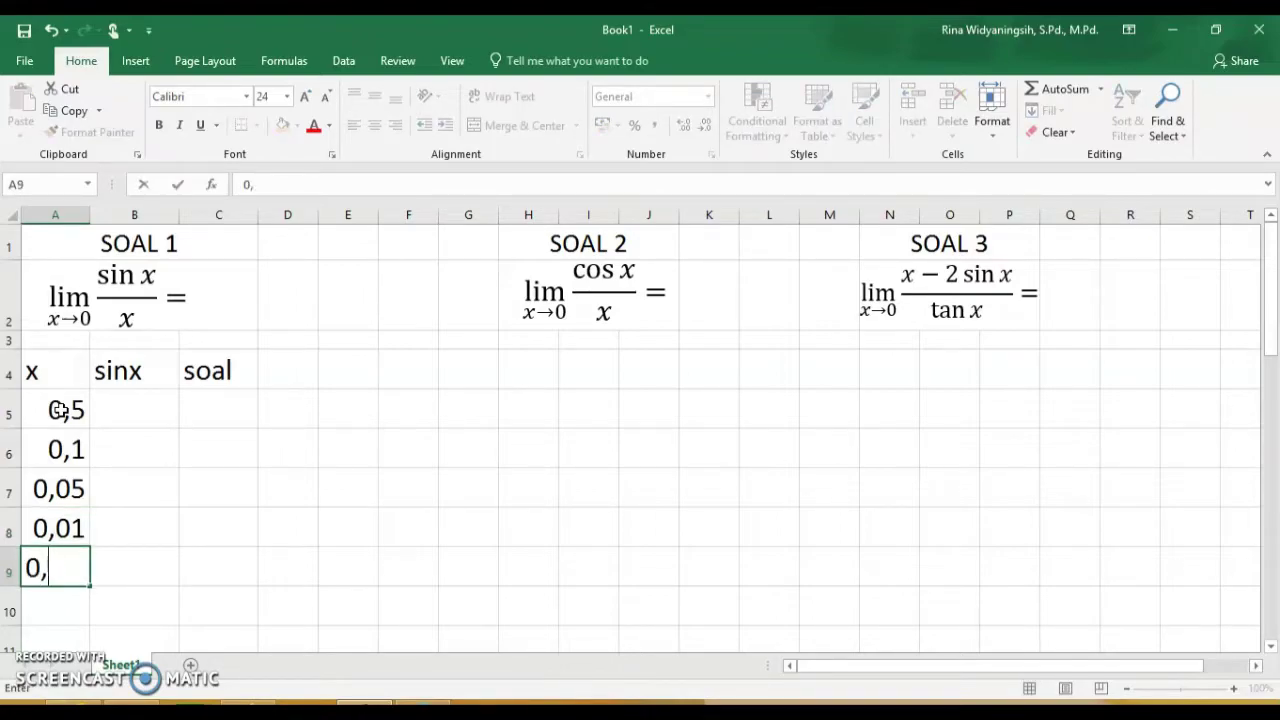
type("005")
key("Return")
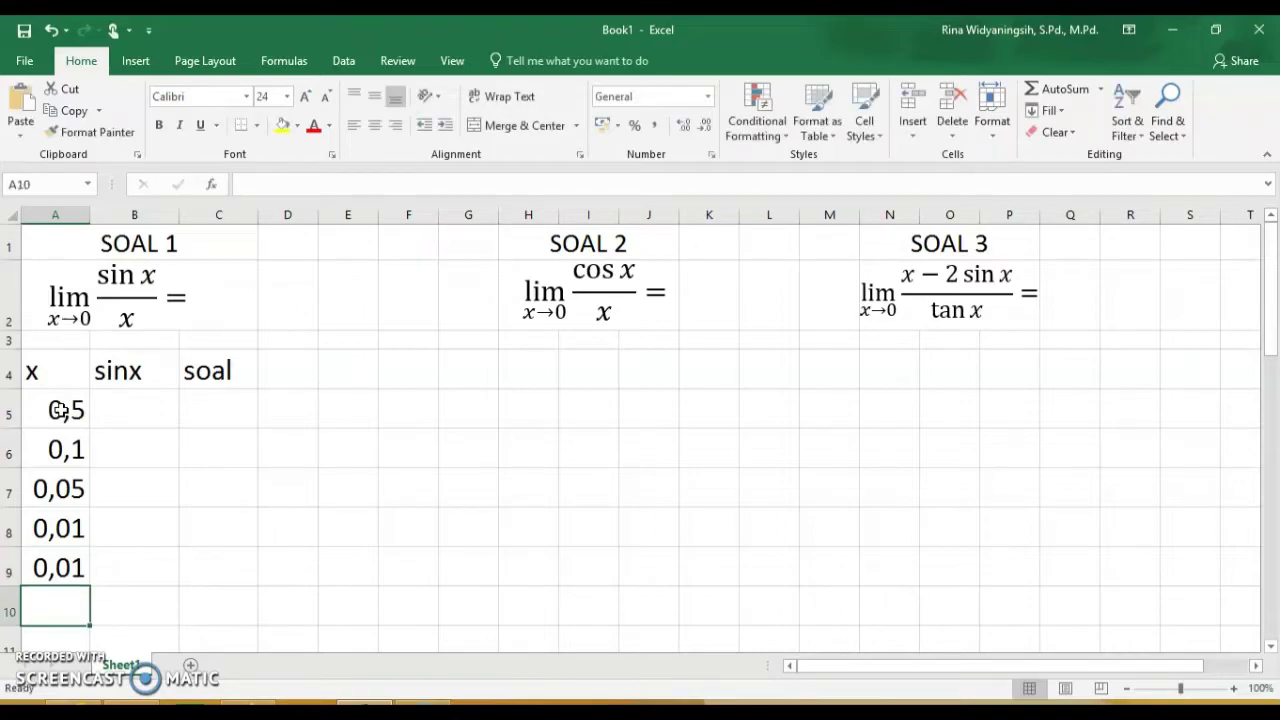
type("0,0")
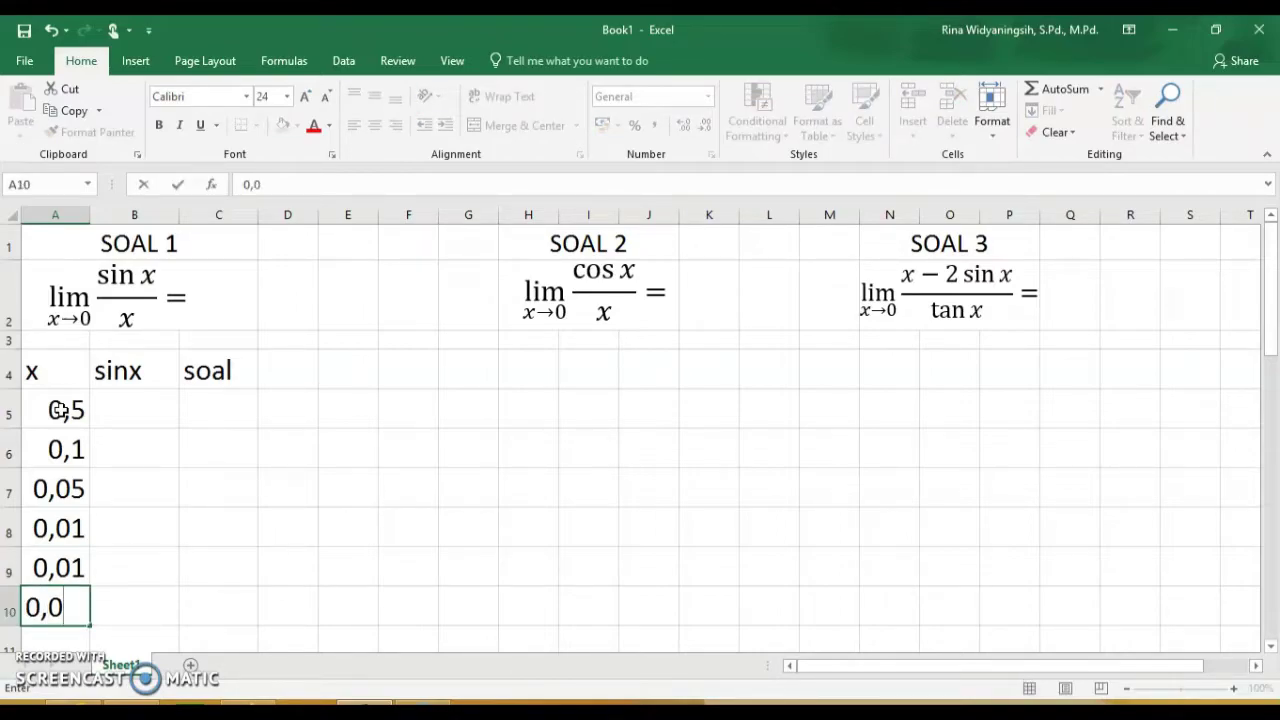
key("Up")
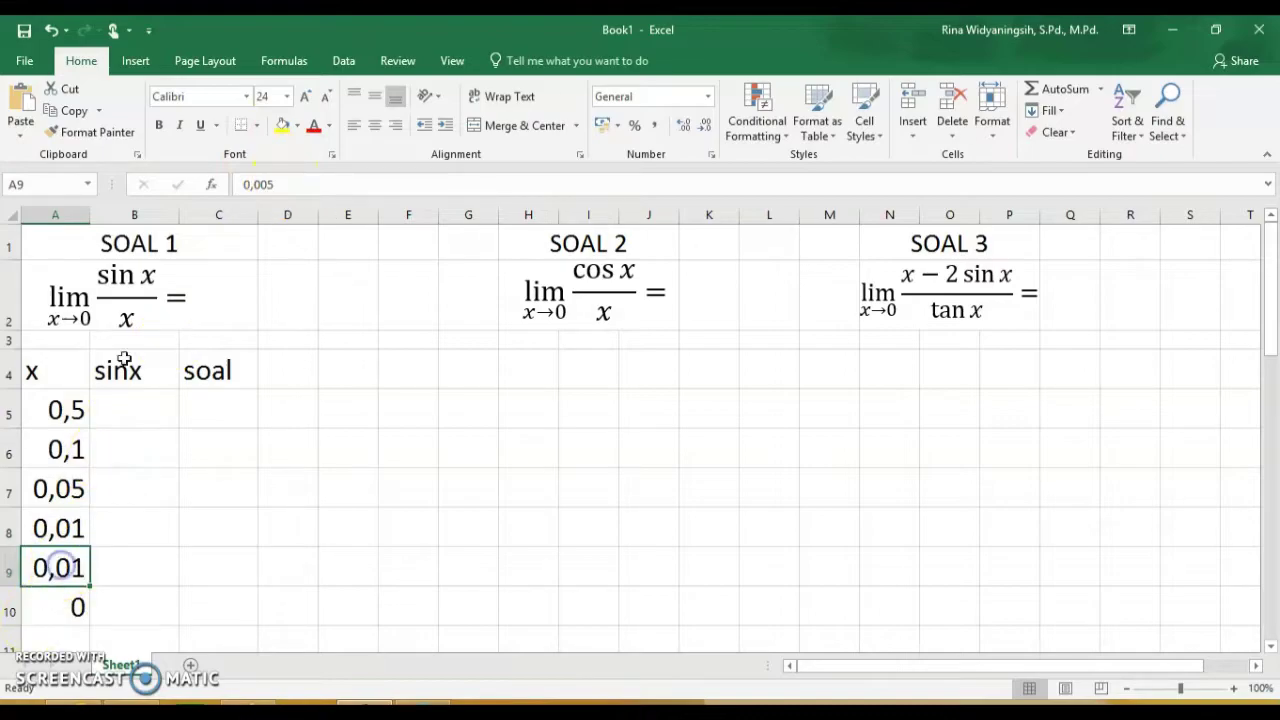
Step: Re-enter the value 0,005 in cell A9
left_click(160, 525)
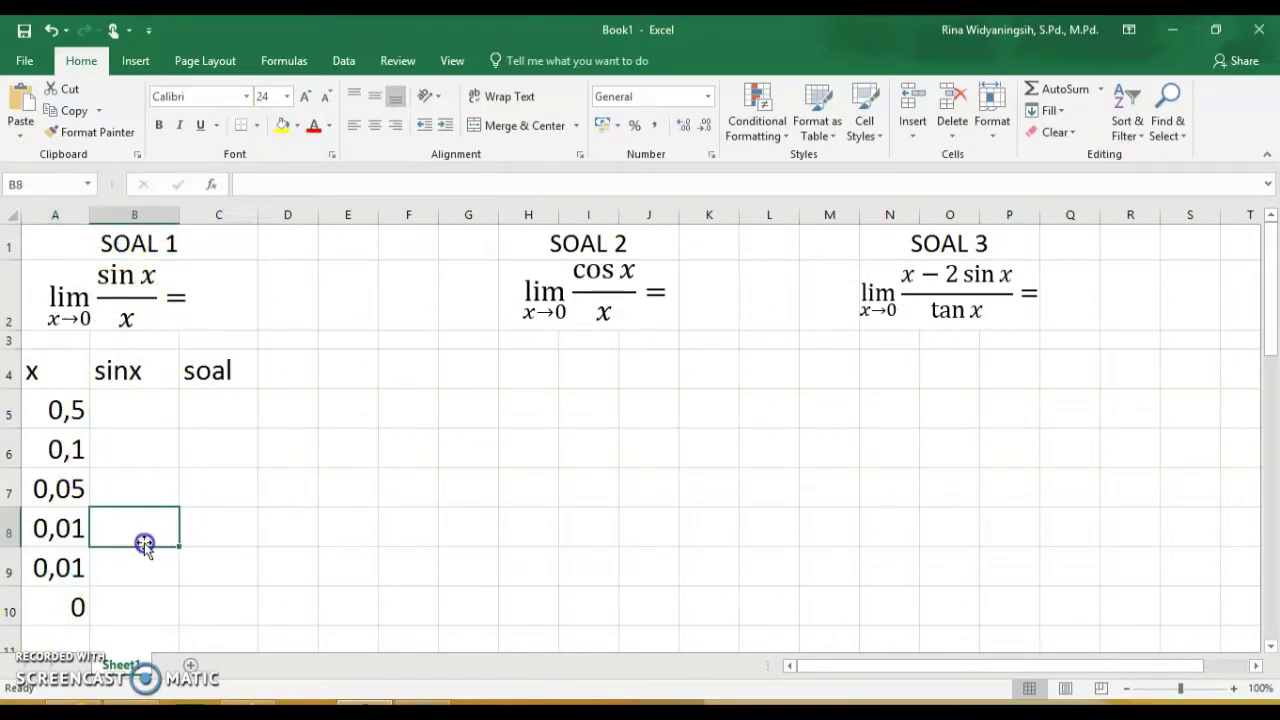
left_click(82, 565)
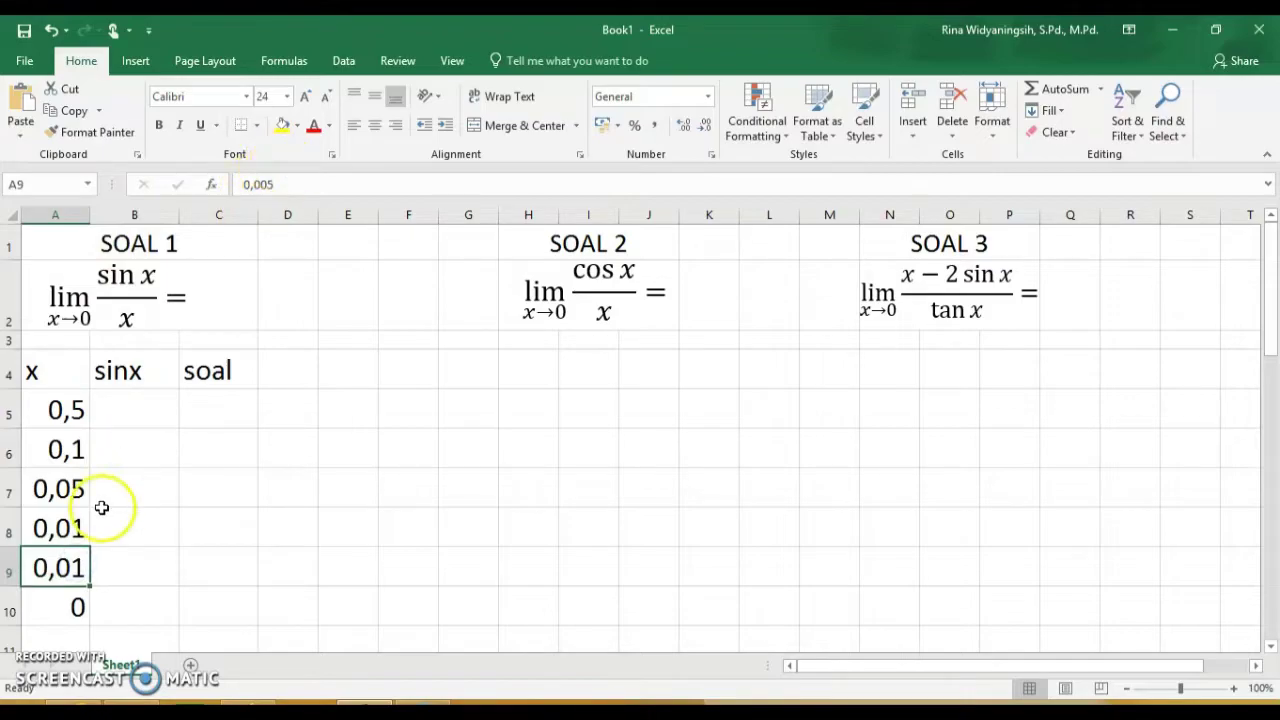
left_click(276, 184)
key("BackSpace")
key("BackSpace")
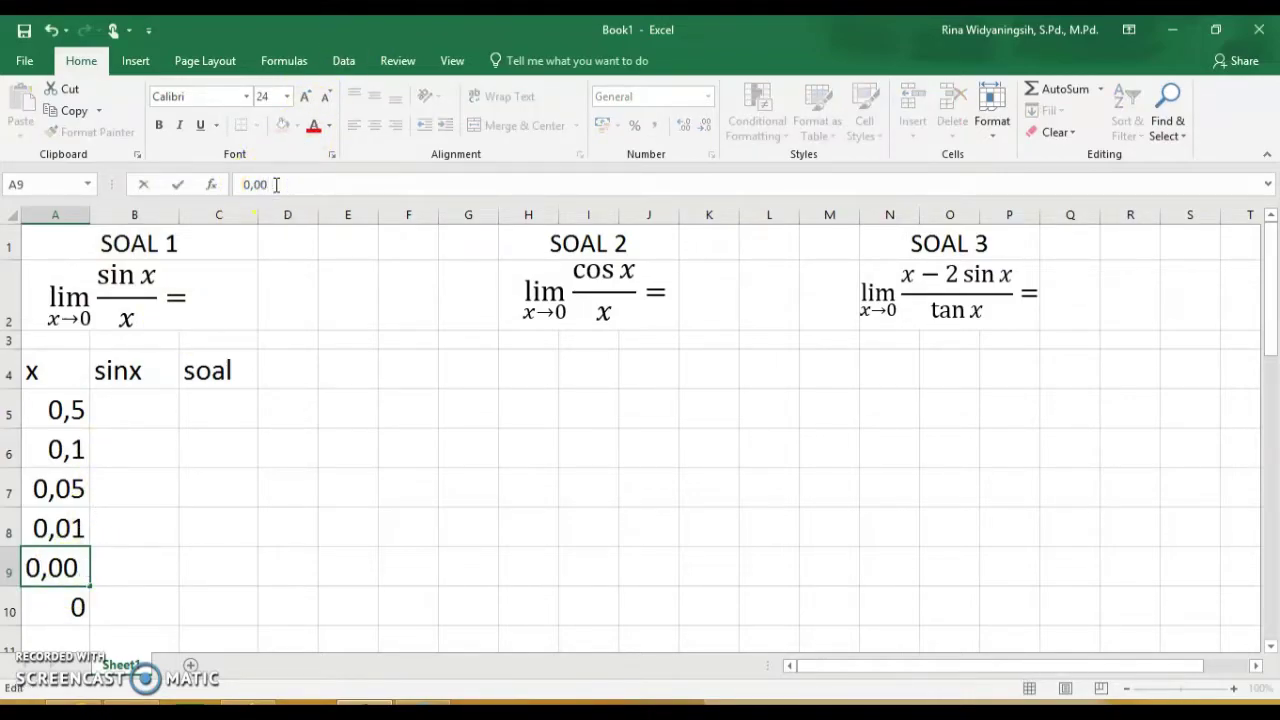
type("05")
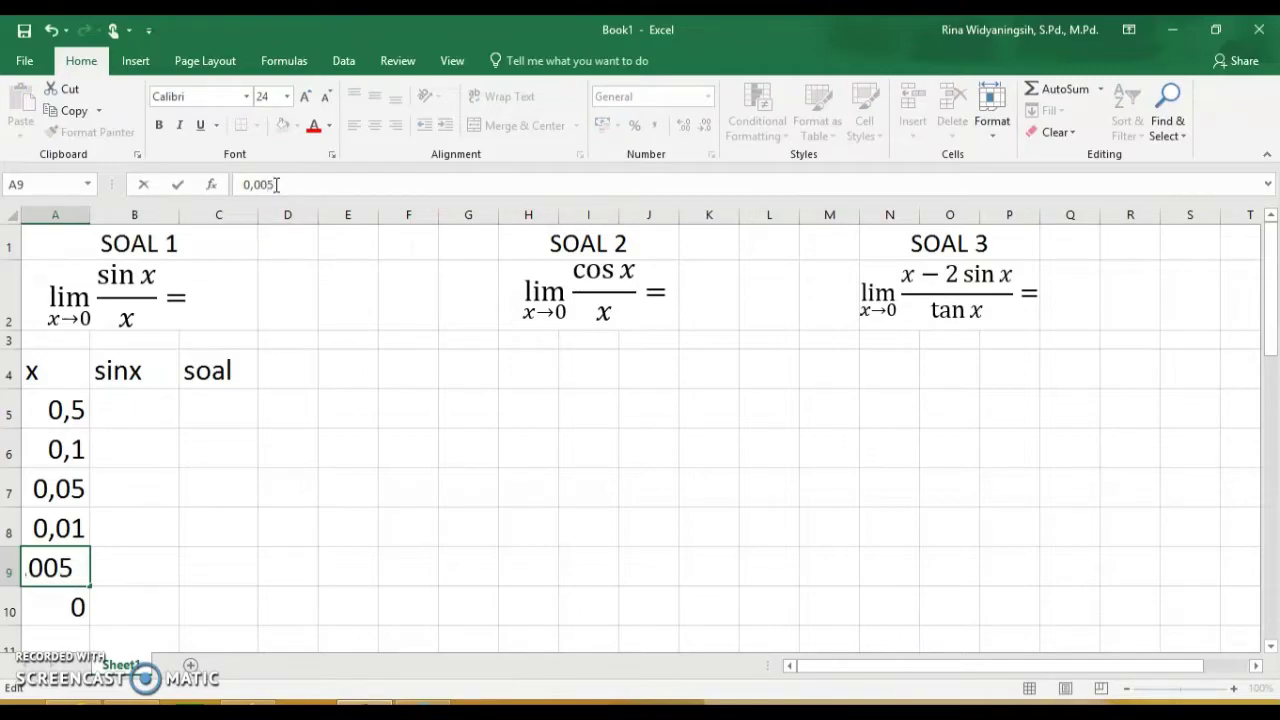
key("Return")
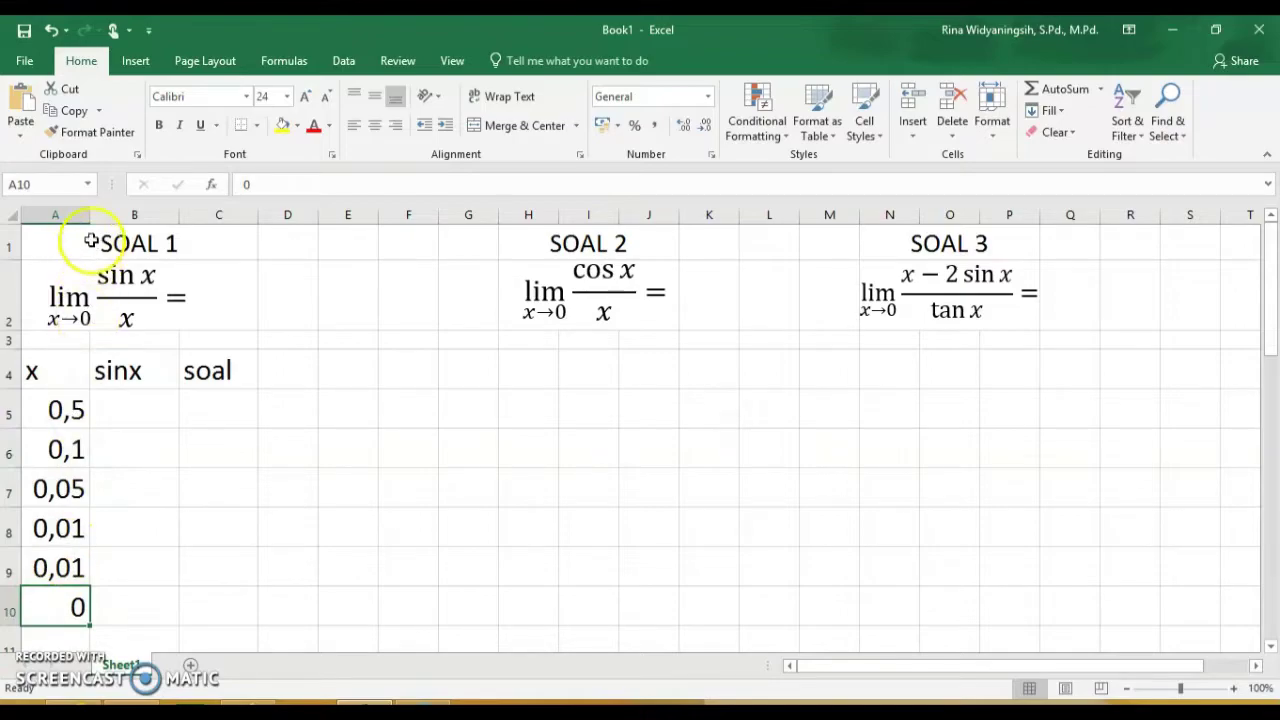
Step: Widen column A to fit three decimal places and set cell A10 to 0,001
left_click_drag(91, 216, 124, 216)
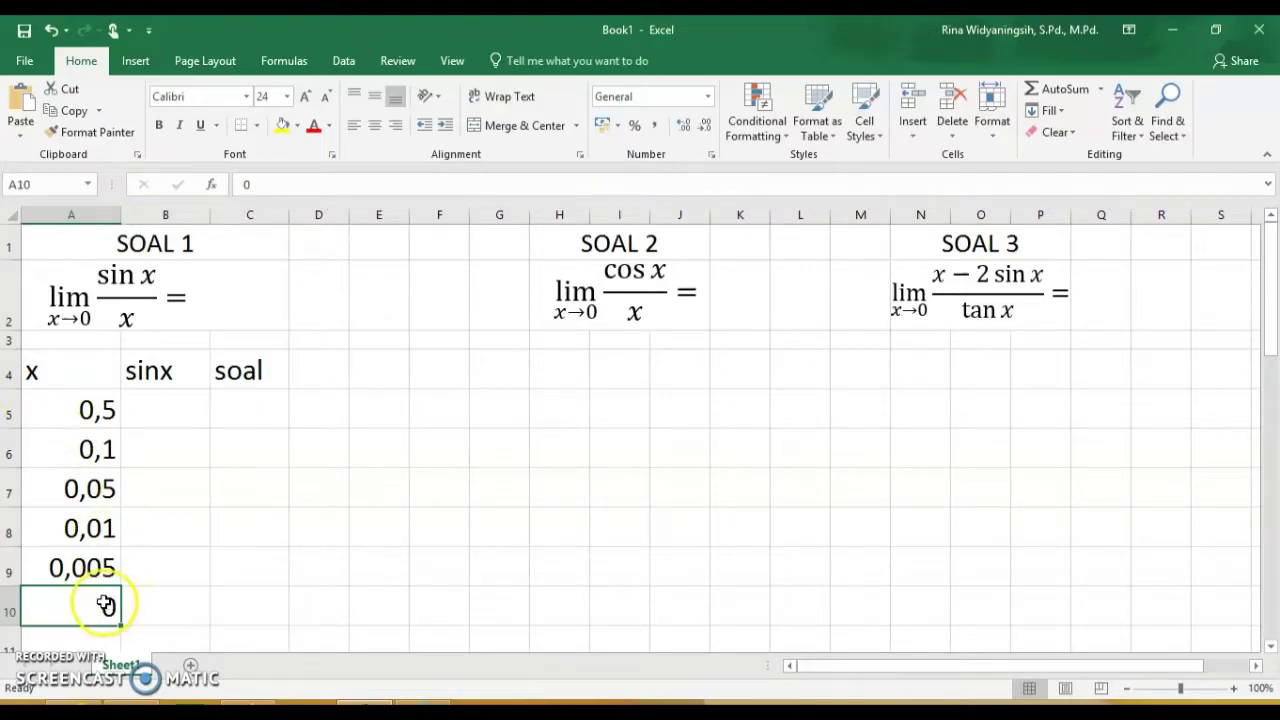
type("0,")
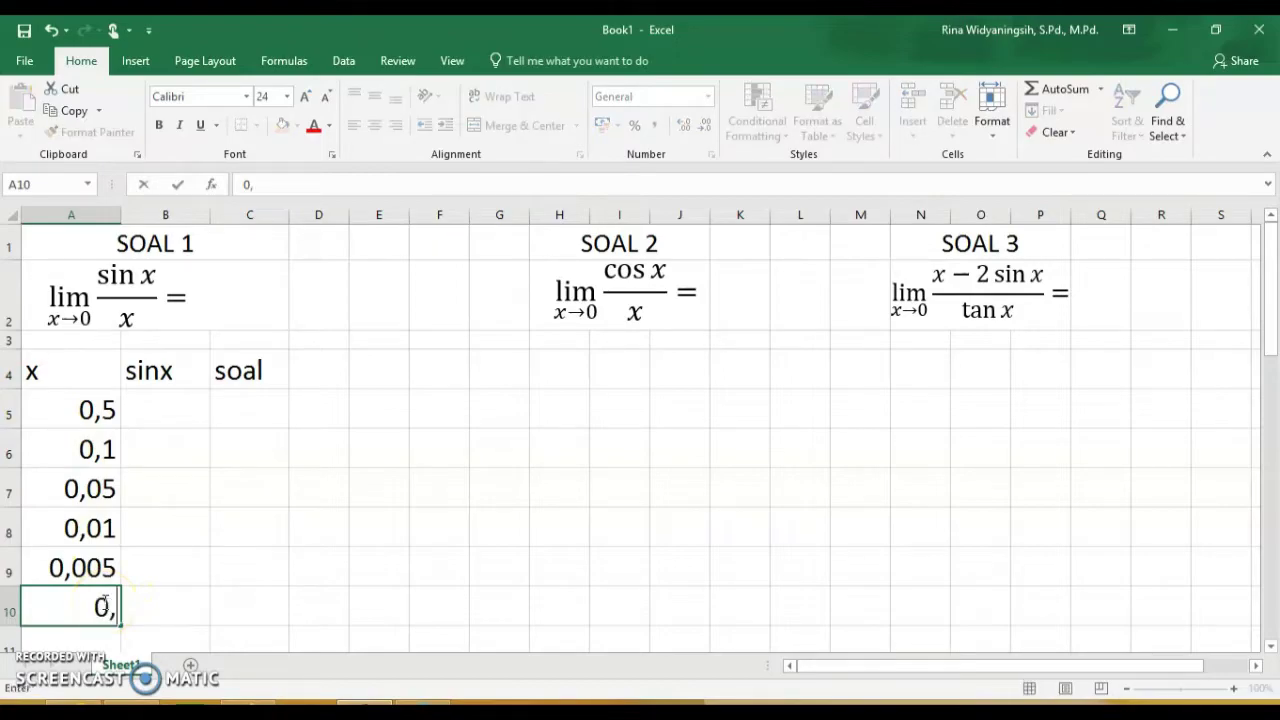
type("00")
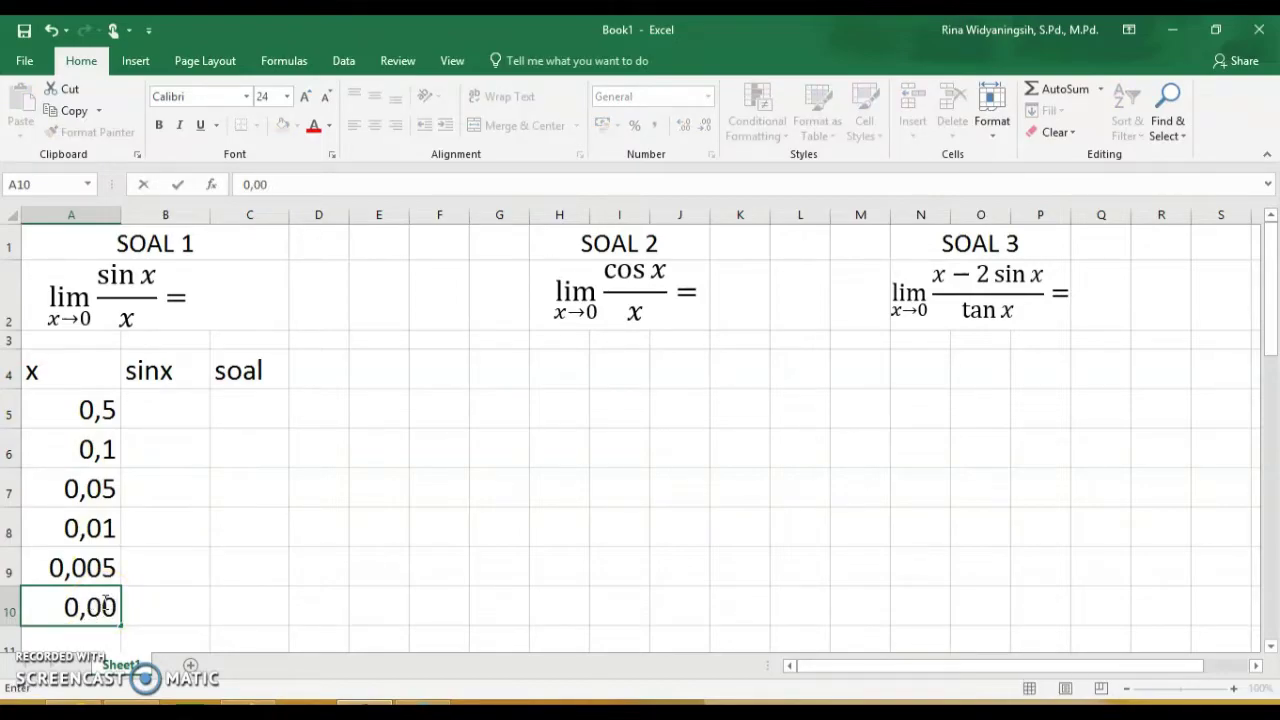
type("1")
key("Right")
Step: Enter the formula =SIN(A5) in cell B5 for the first sinx value
key("Up")
key("Up")
key("Up")
key("Up")
key("Up")
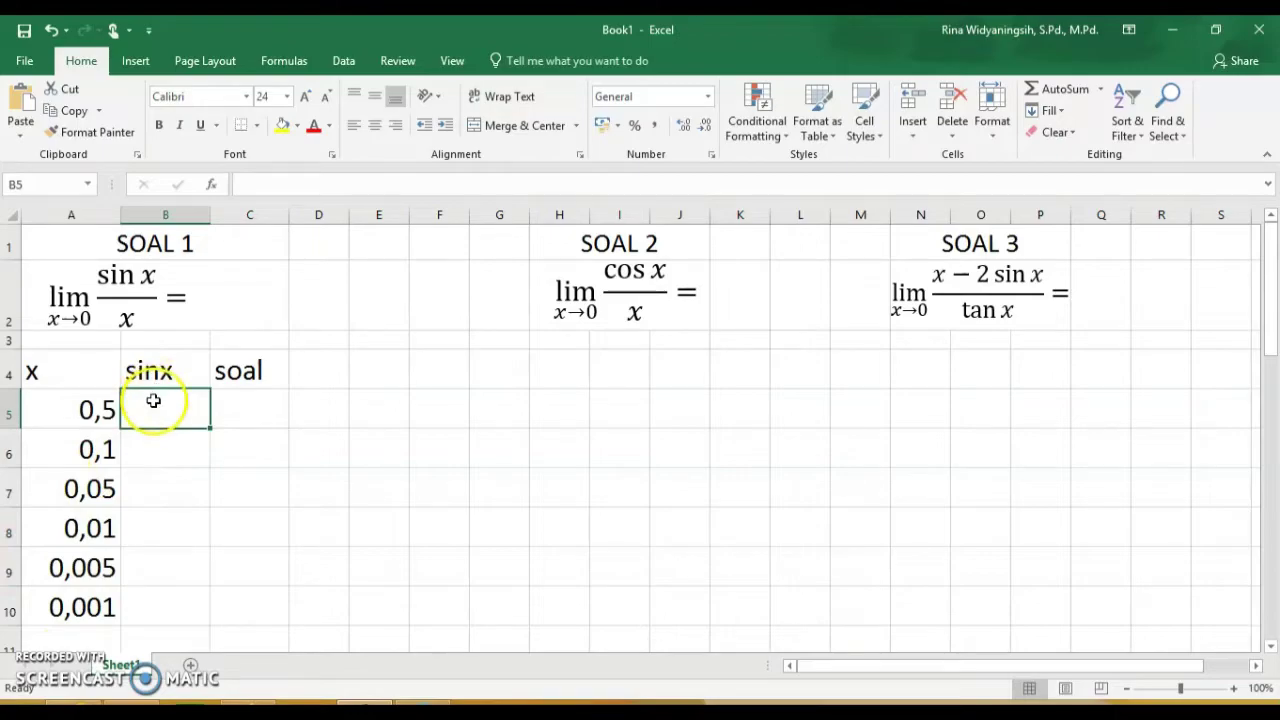
type("=")
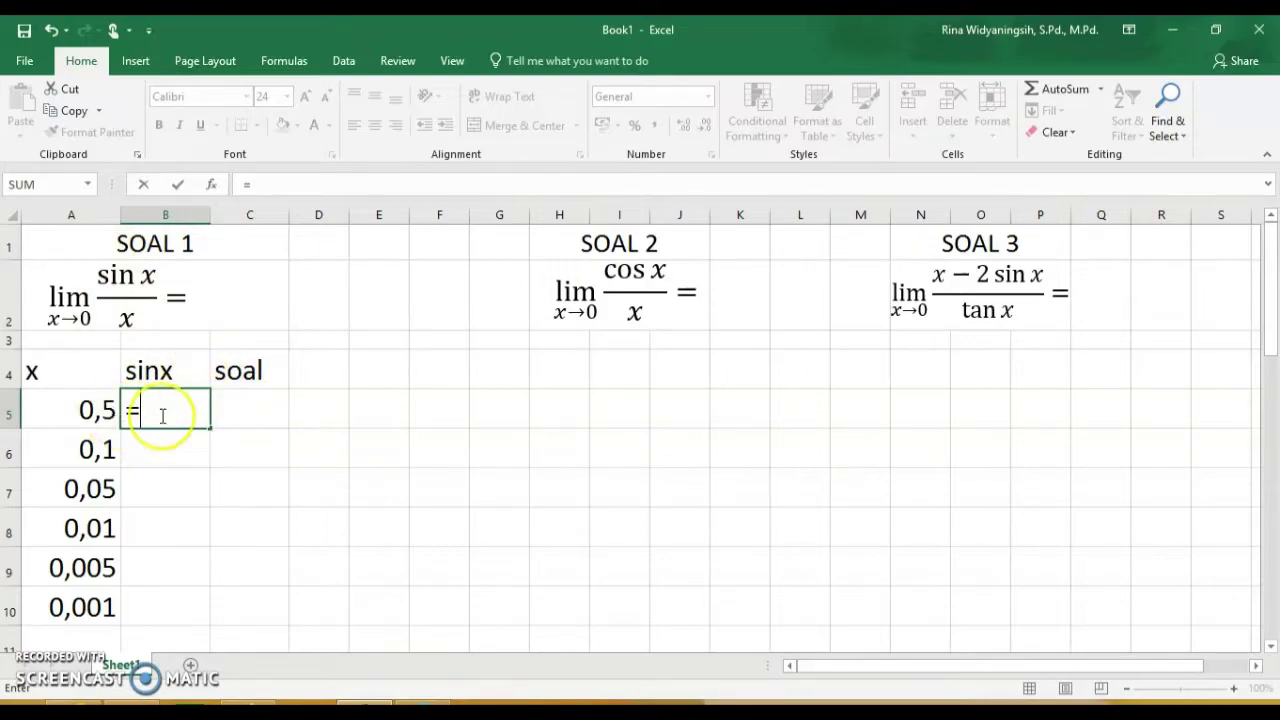
type("sin")
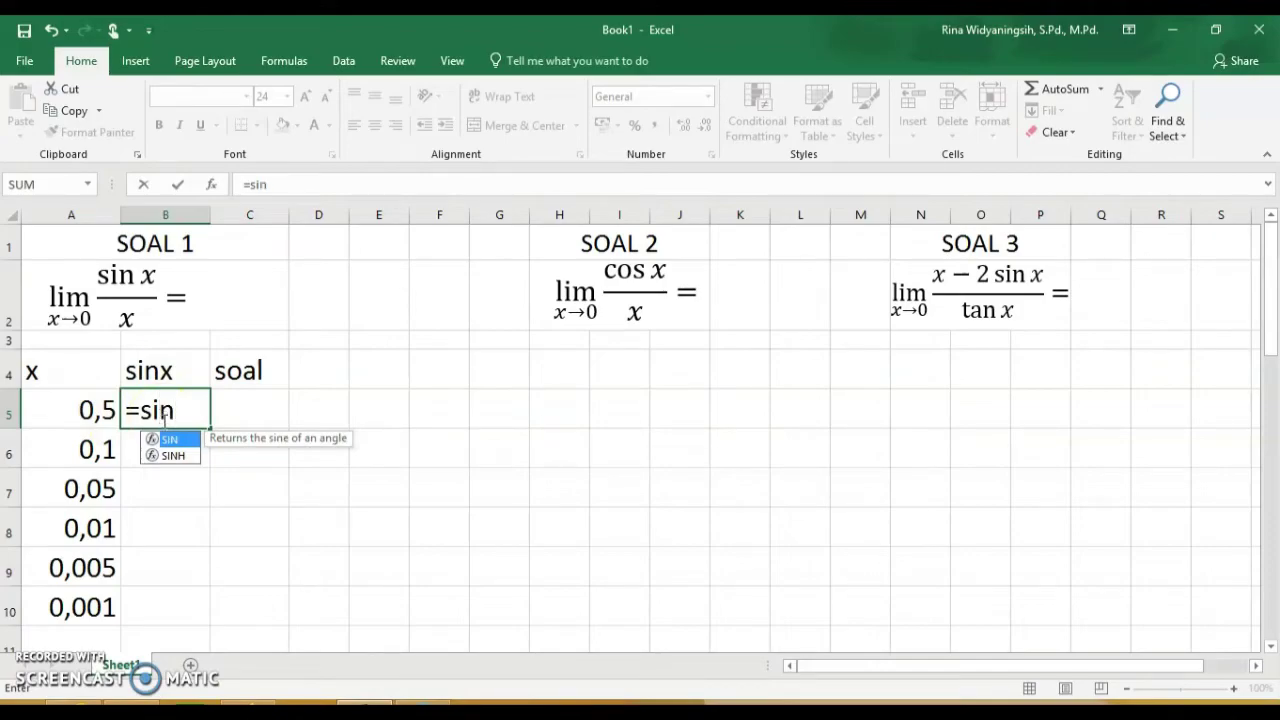
double_click(160, 439)
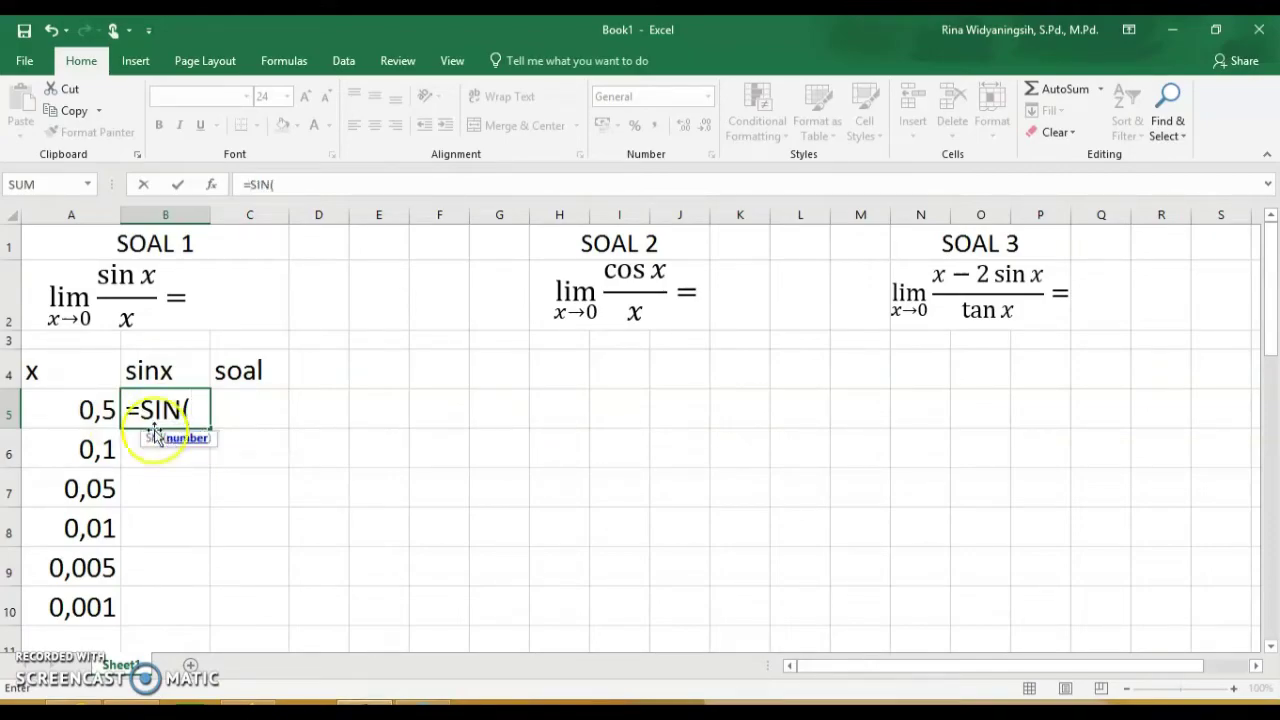
left_click(100, 405)
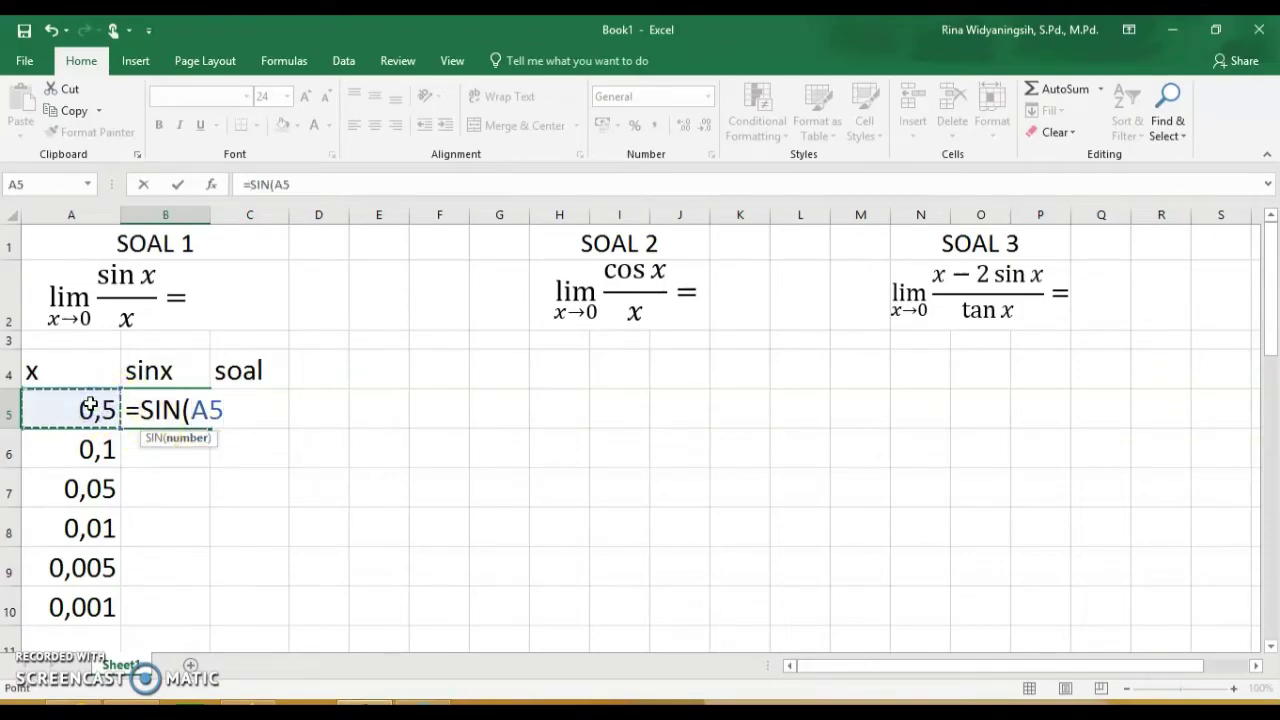
type(")")
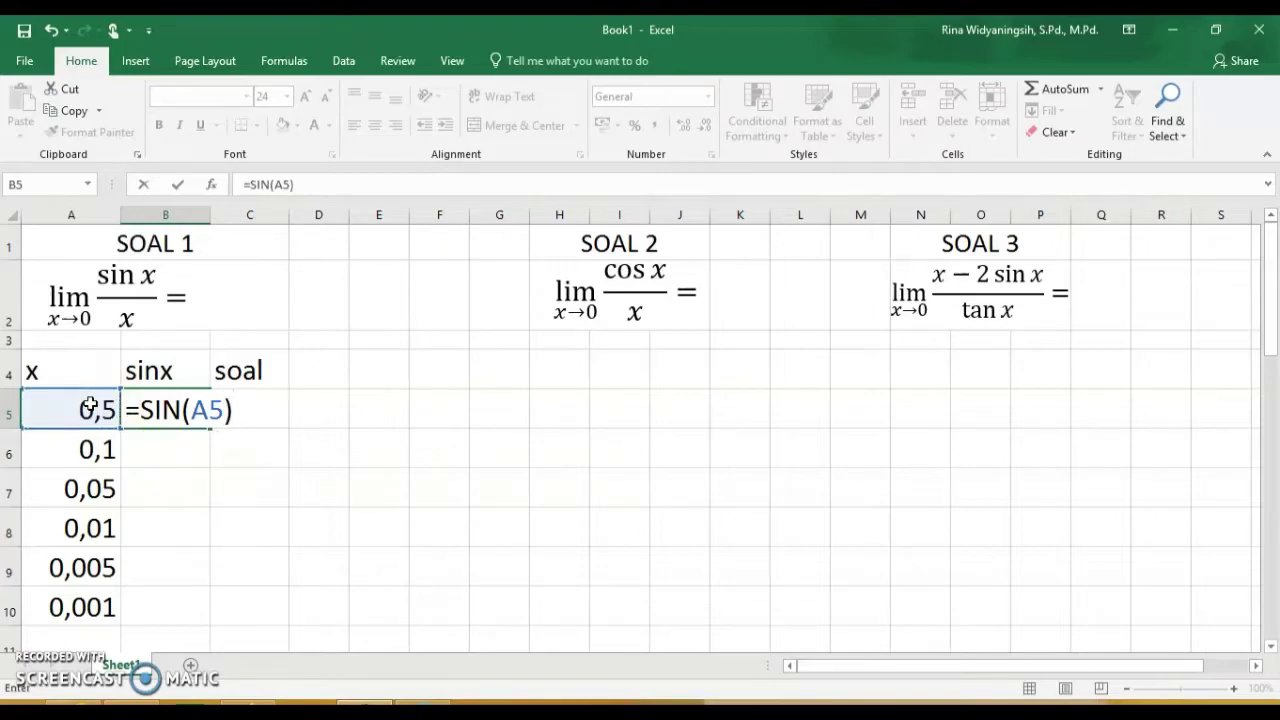
key("Return")
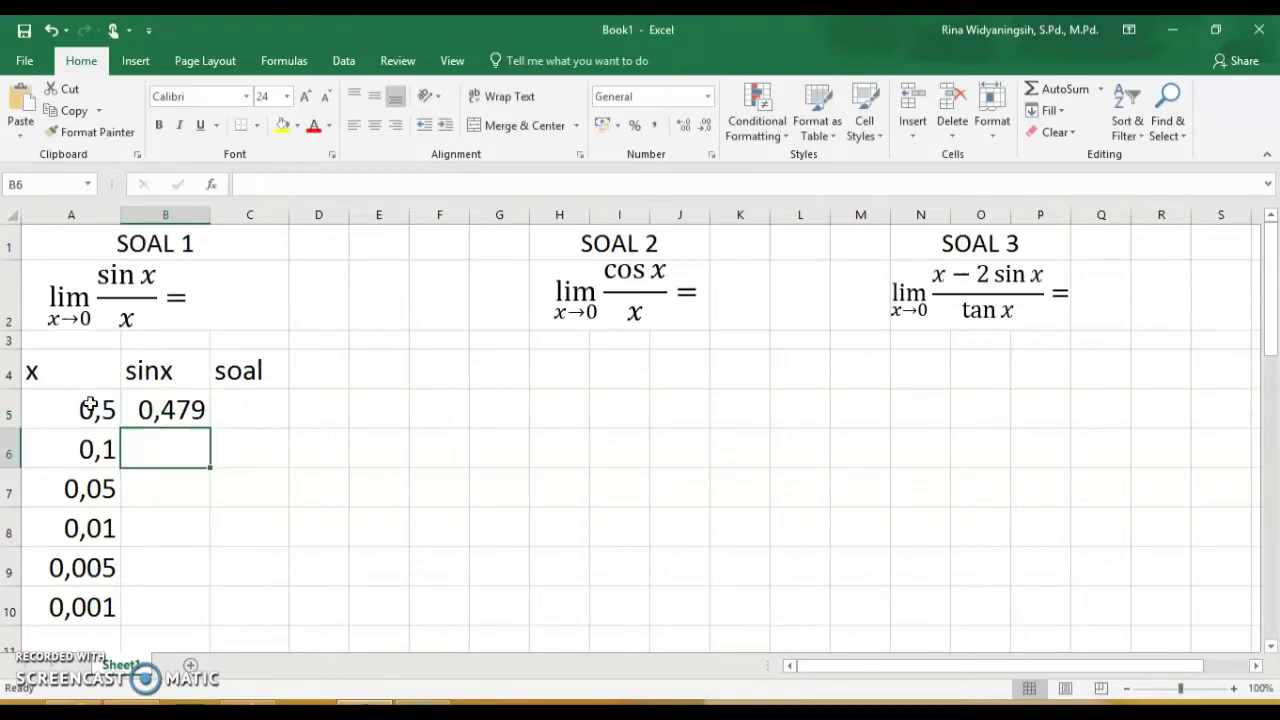
Step: Fill the sine formula from B5 down to B10 and widen column B to show seven decimal places
left_click(195, 409)
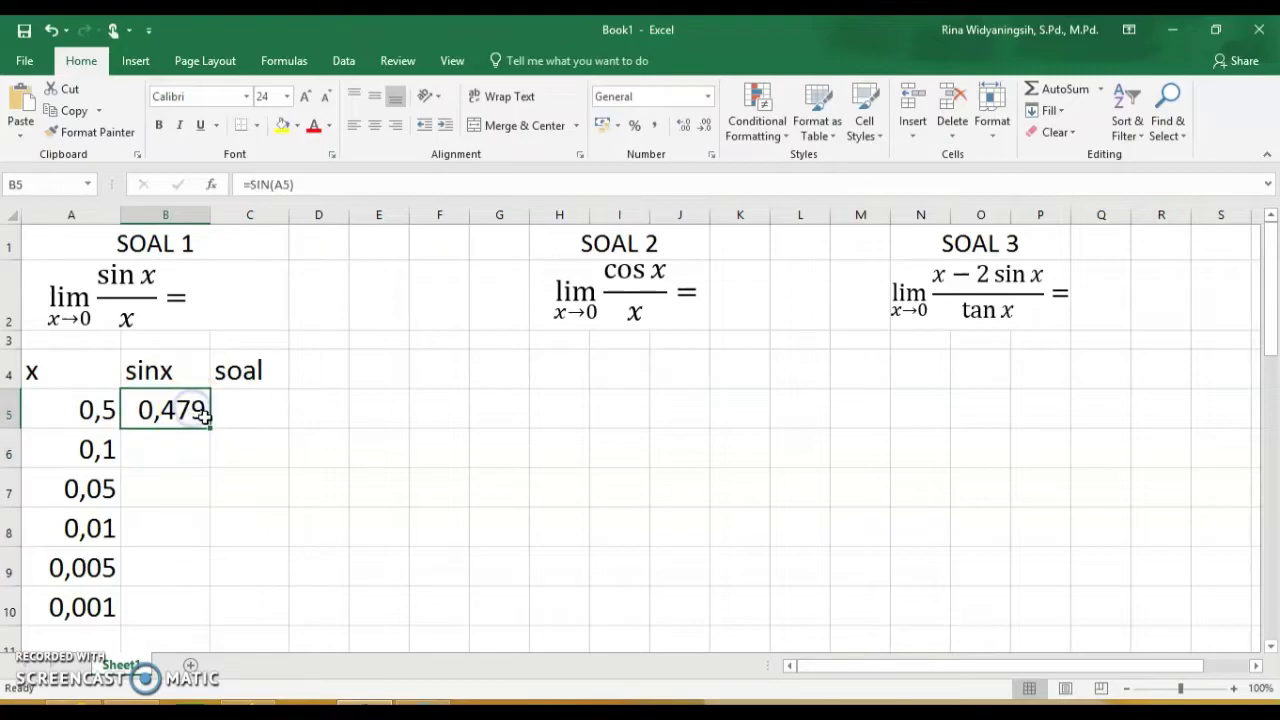
left_click_drag(206, 472, 191, 613)
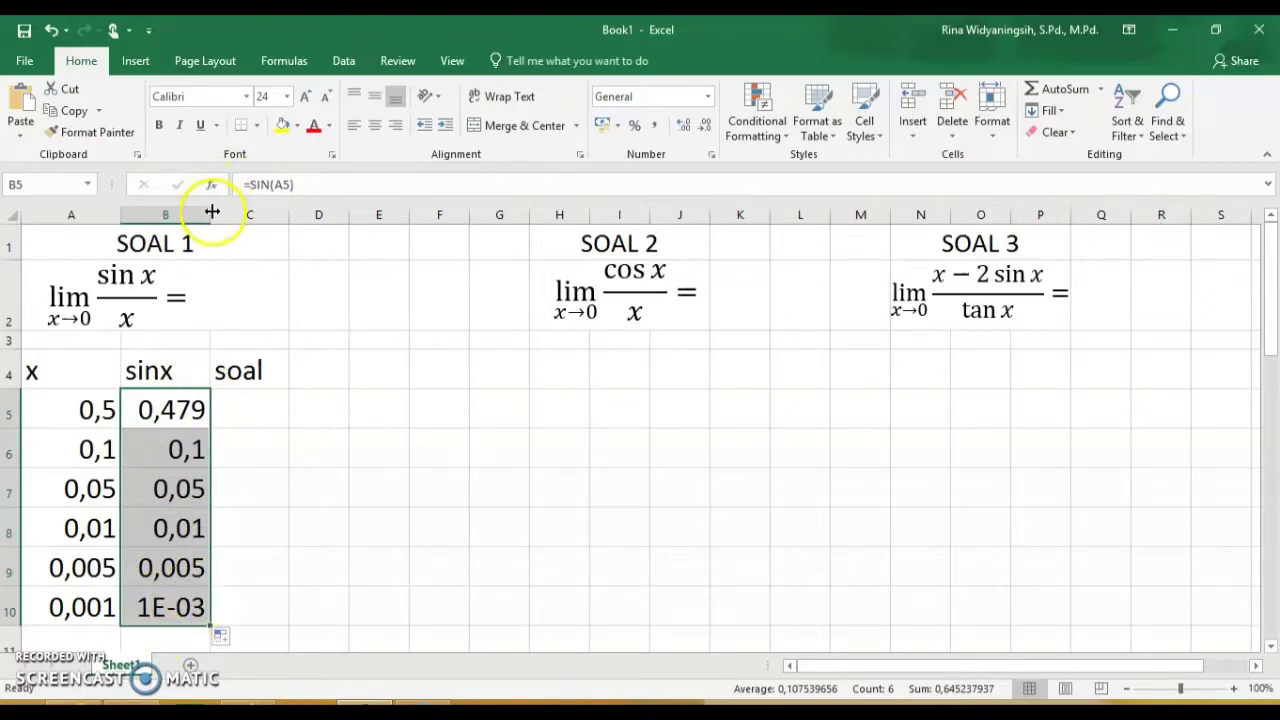
left_click_drag(212, 212, 271, 212)
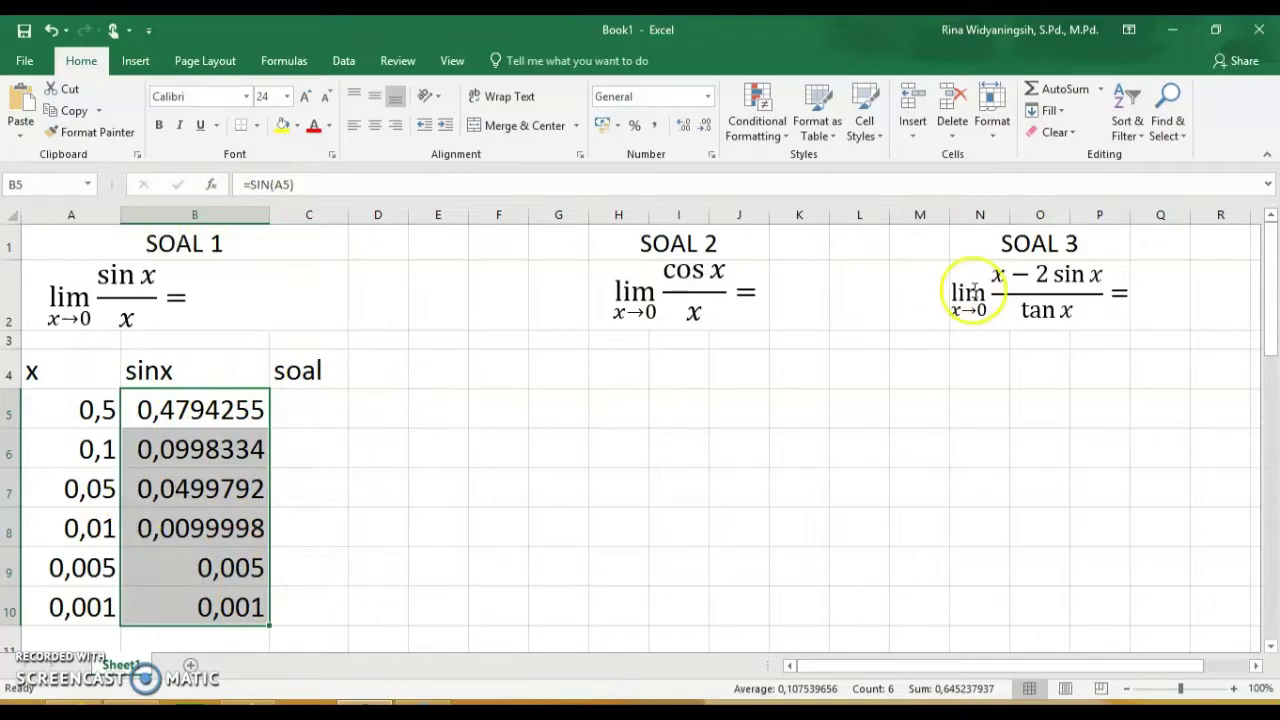
Step: Enter the formula =B5/A5 in cell C5 under the soal heading
left_click_drag(1275, 310, 1273, 326)
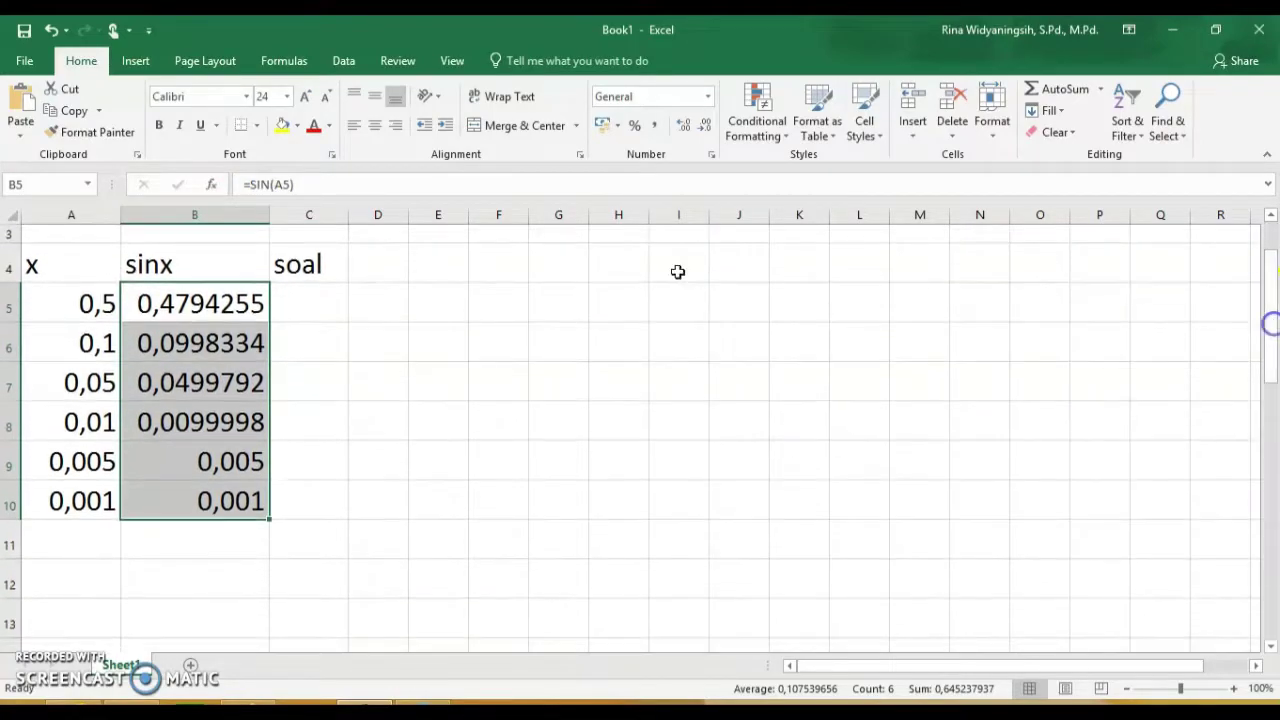
left_click(316, 290)
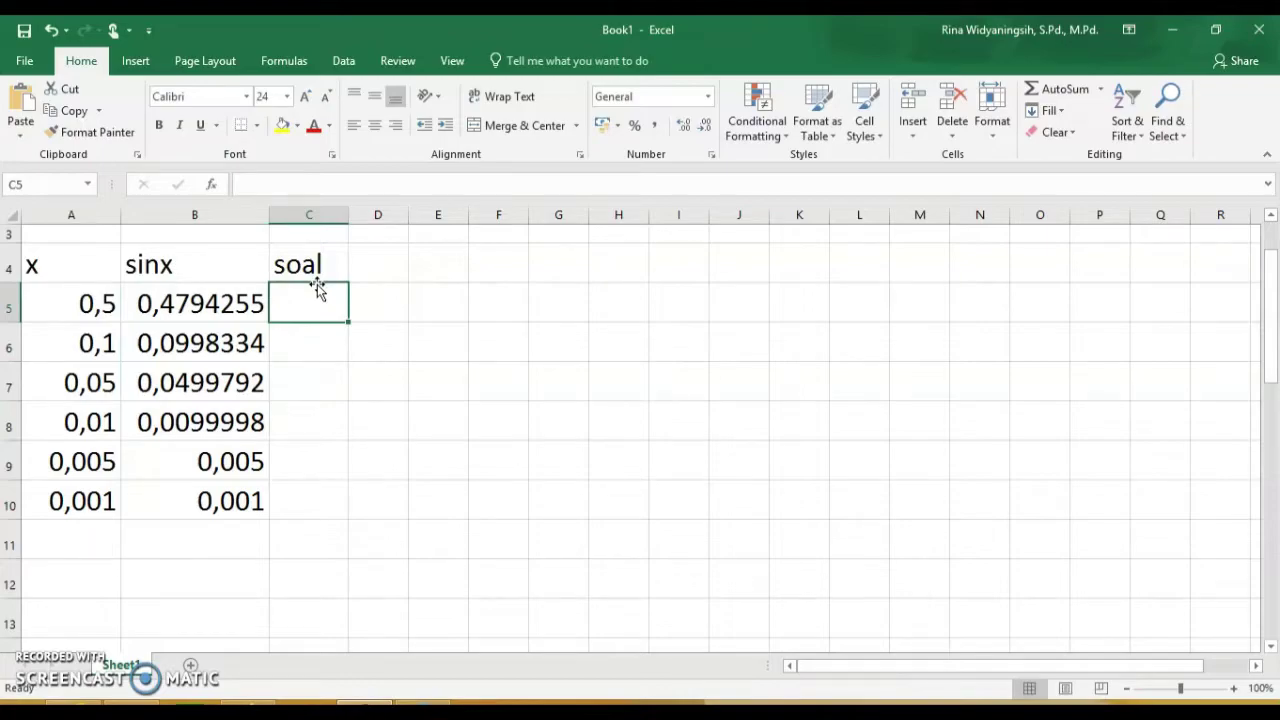
left_click_drag(1266, 357, 1250, 318)
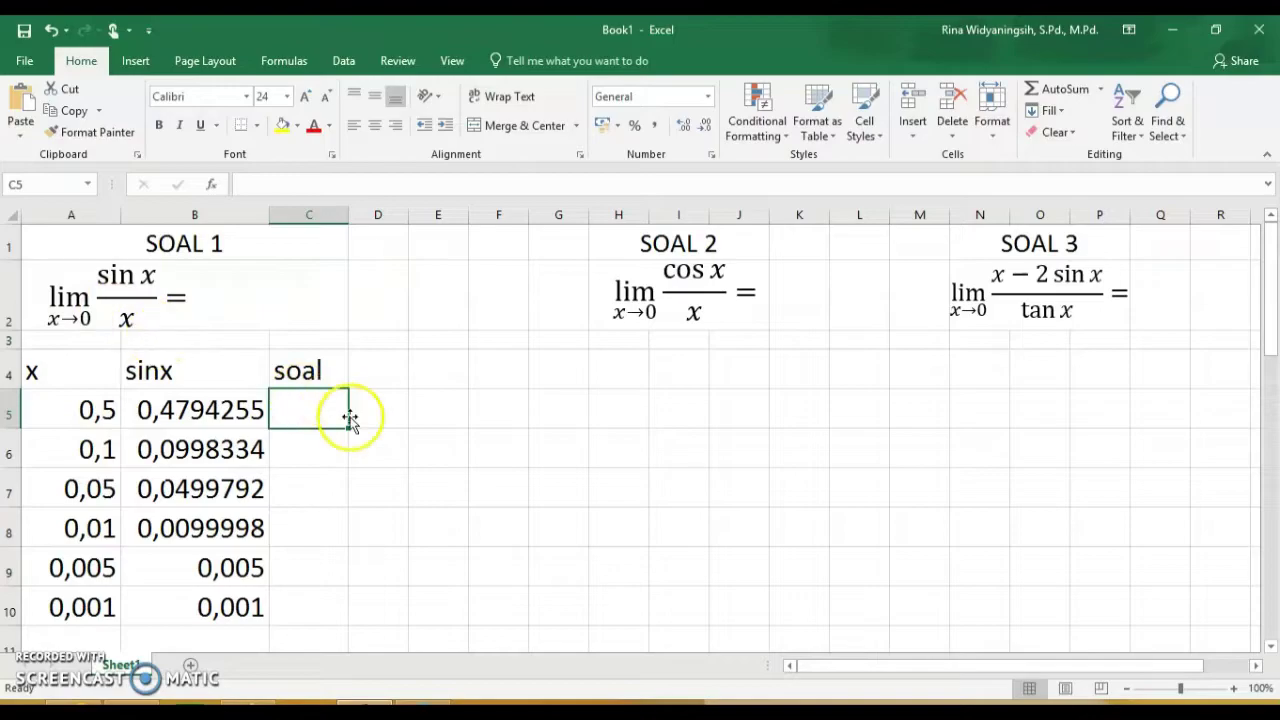
type("=")
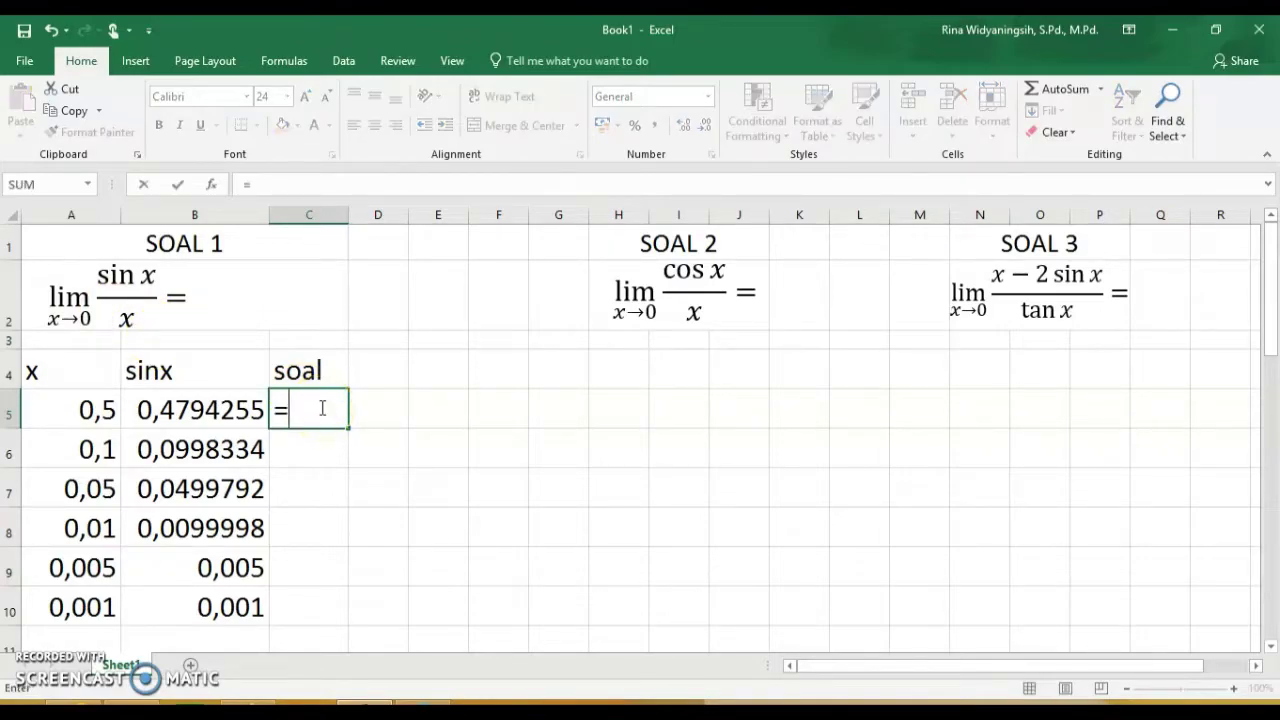
left_click(208, 405)
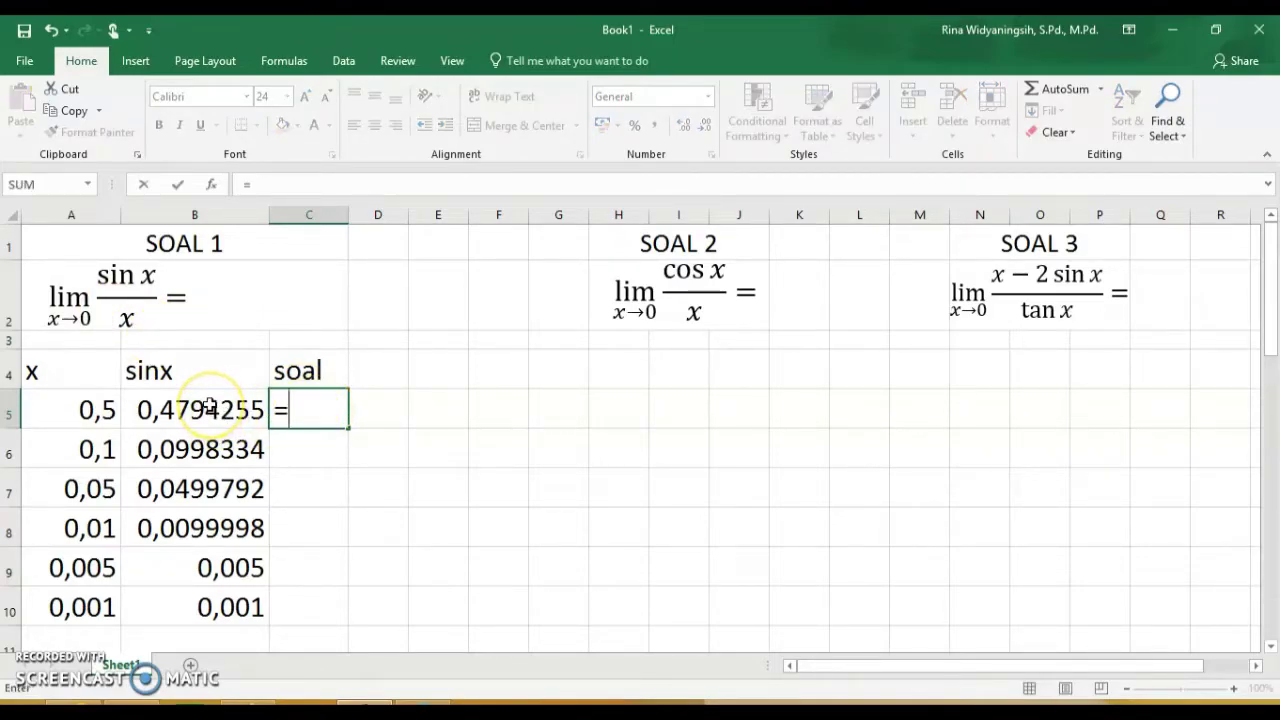
left_click(208, 405)
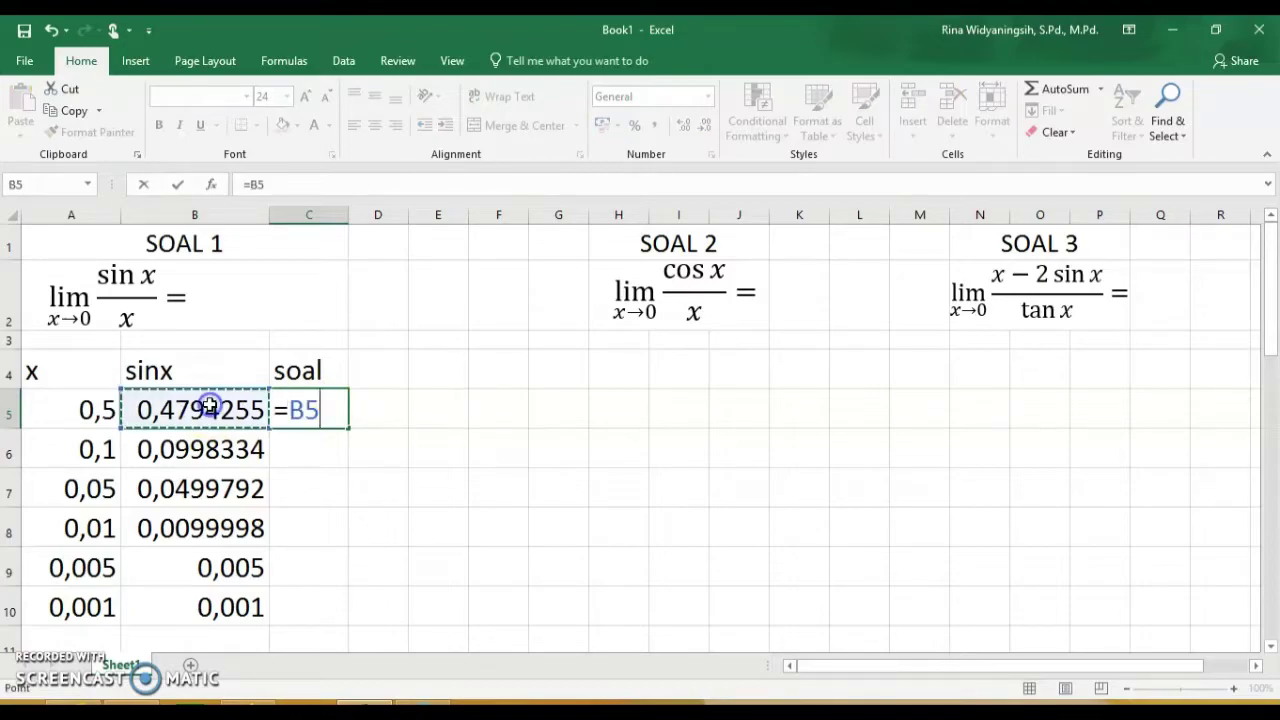
type("/")
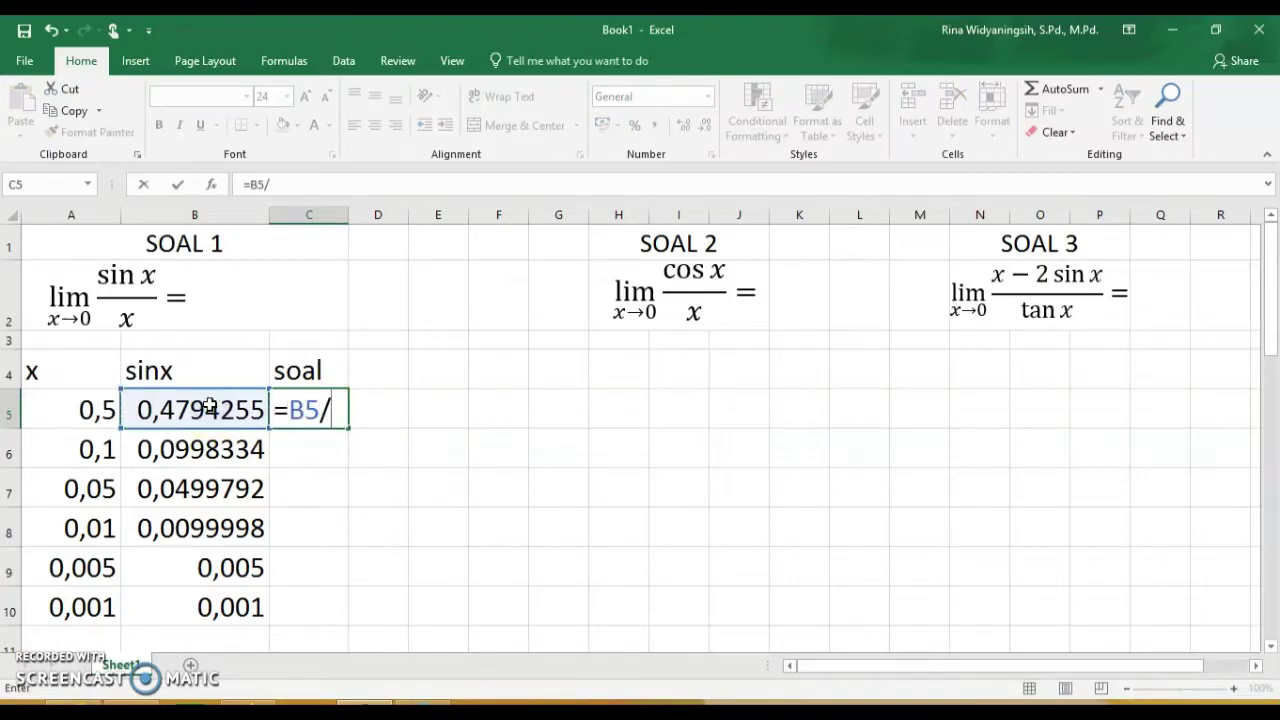
left_click(88, 408)
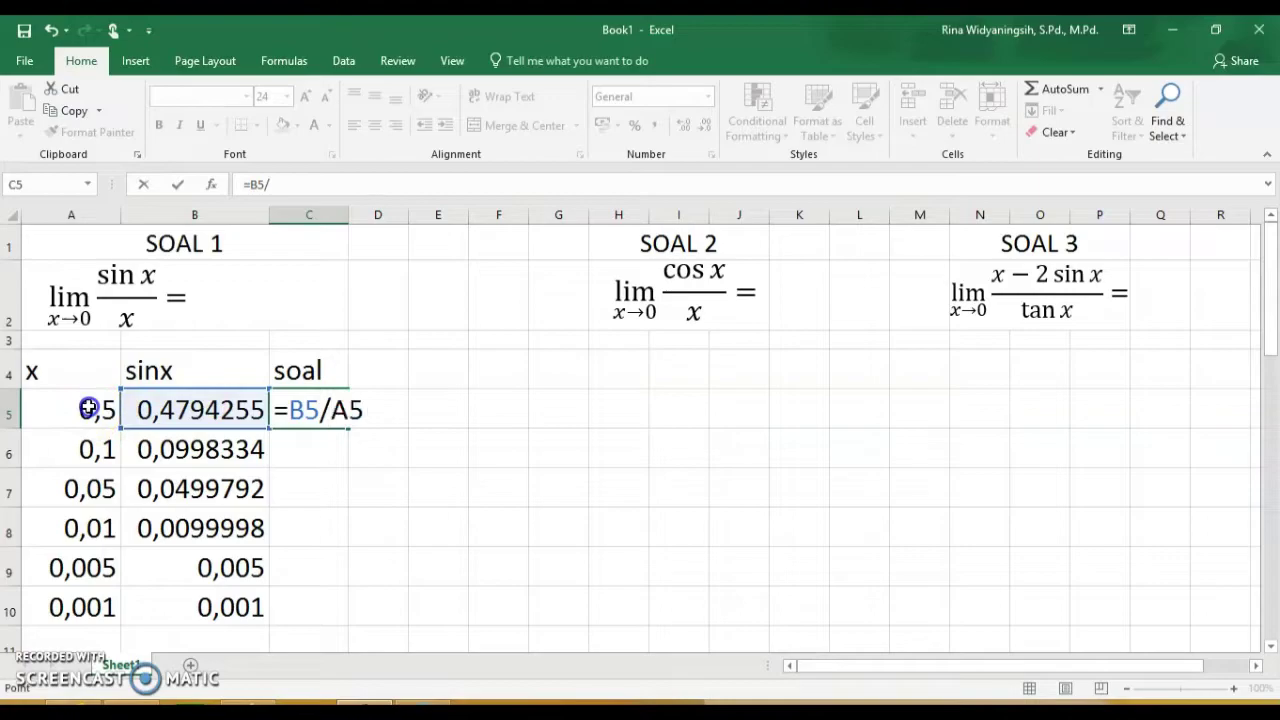
key("Return")
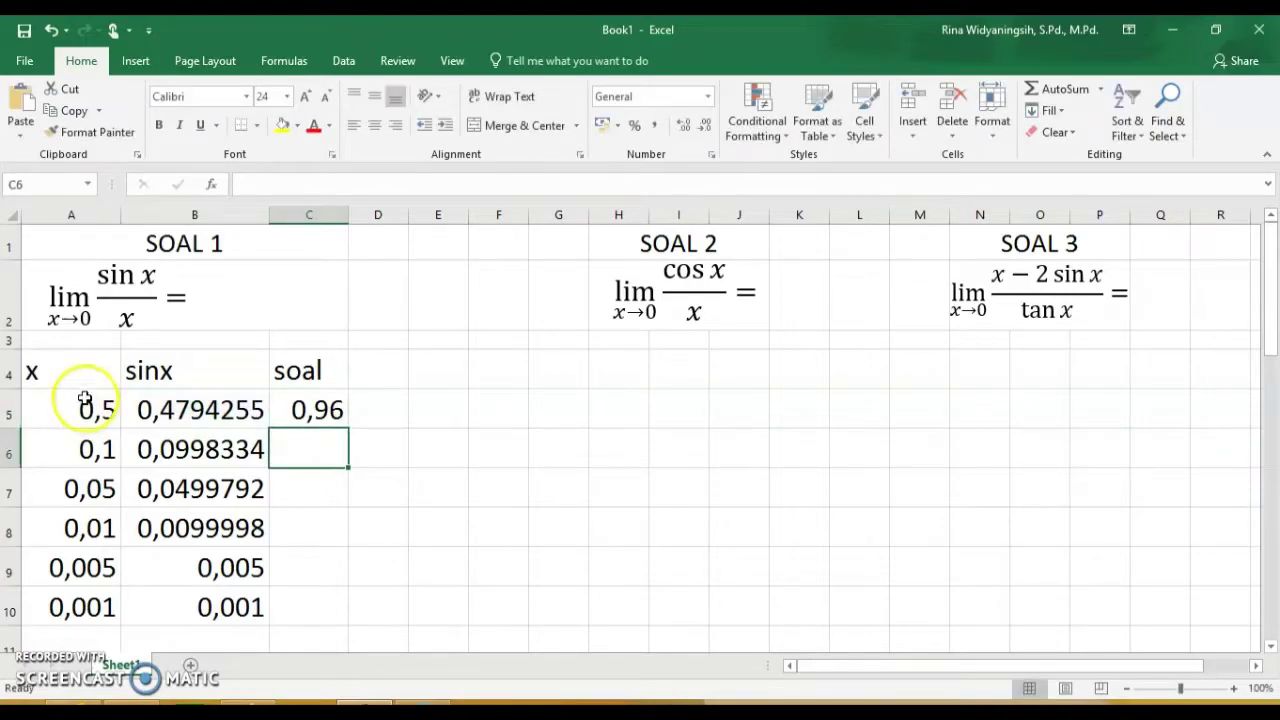
Step: Widen column C to show seven decimal places and fill the quotient formula from C5 down to C10
left_click_drag(348, 215, 422, 216)
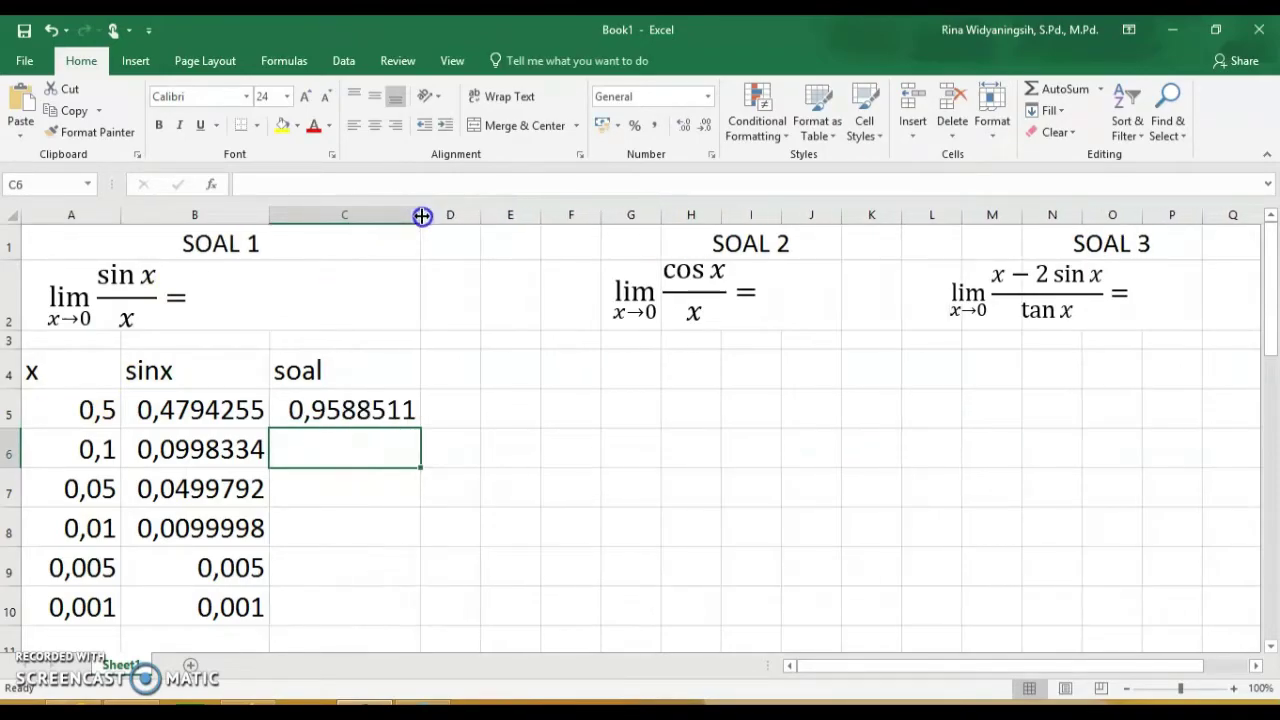
left_click(338, 408)
left_click_drag(424, 428, 413, 615)
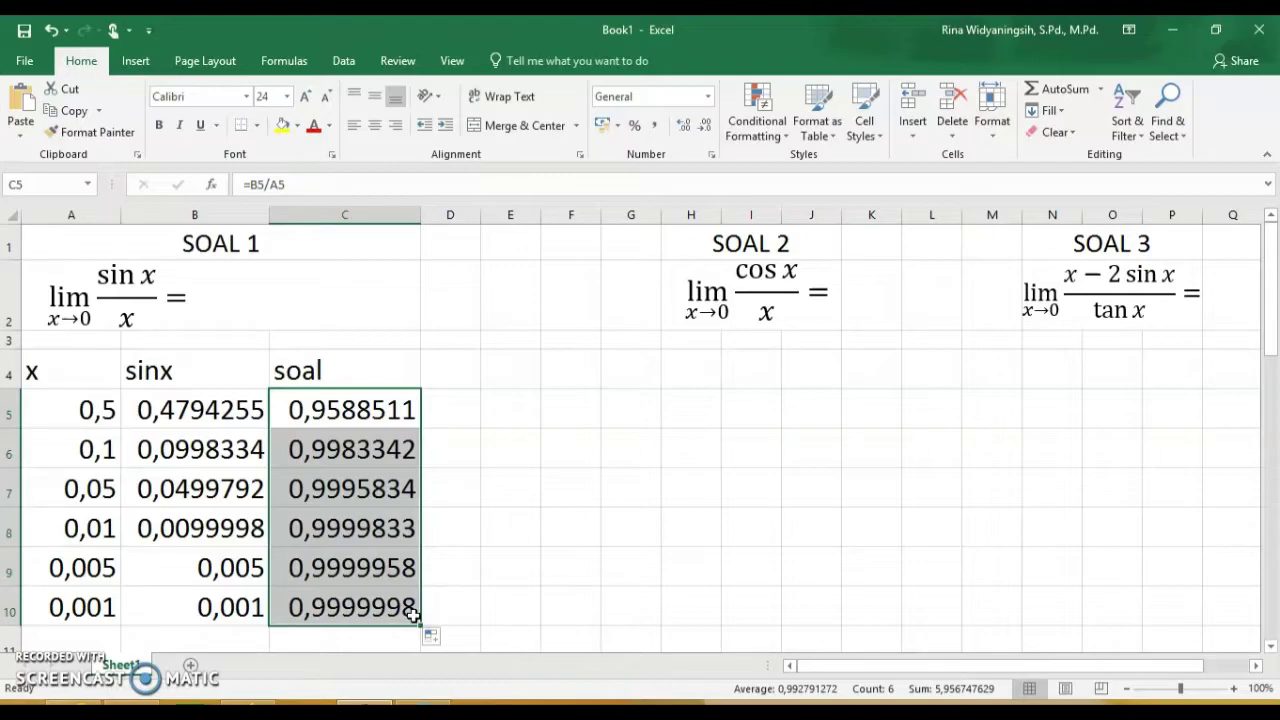
Step: Examine how the soal values in column C change as the x values in column A approach 0
left_click(338, 407)
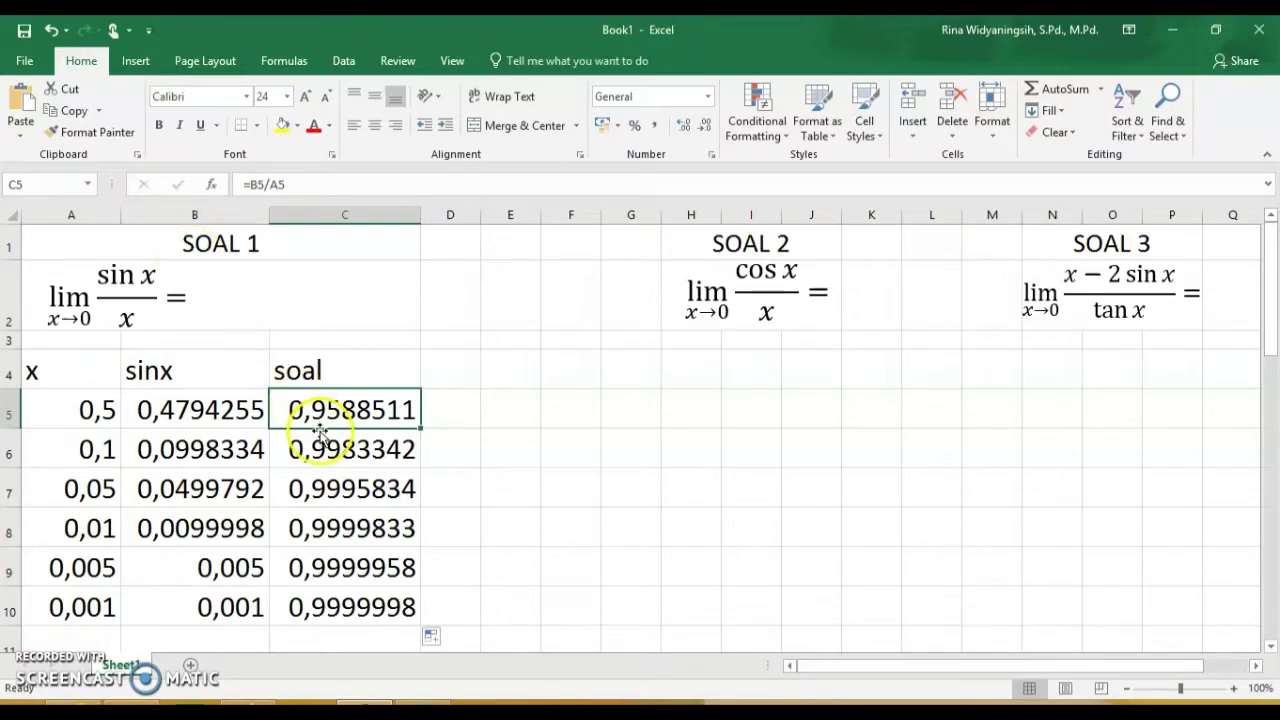
key("Down")
key("Down")
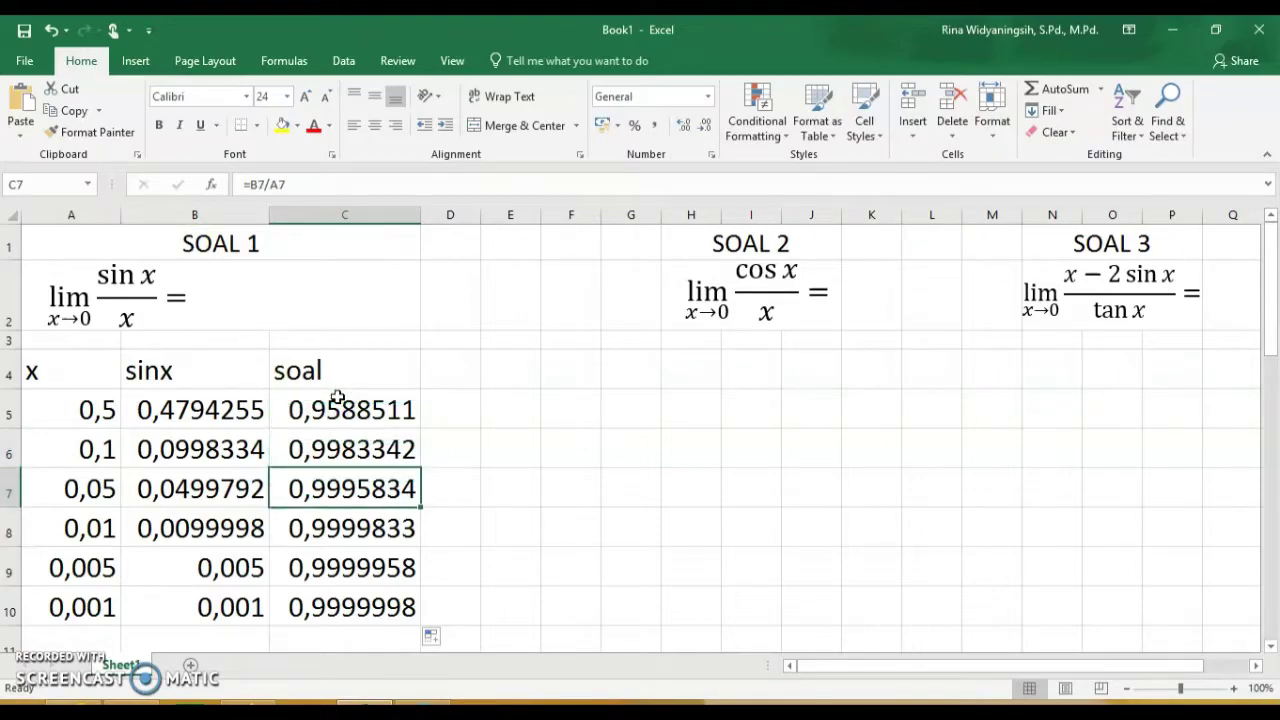
key("Down")
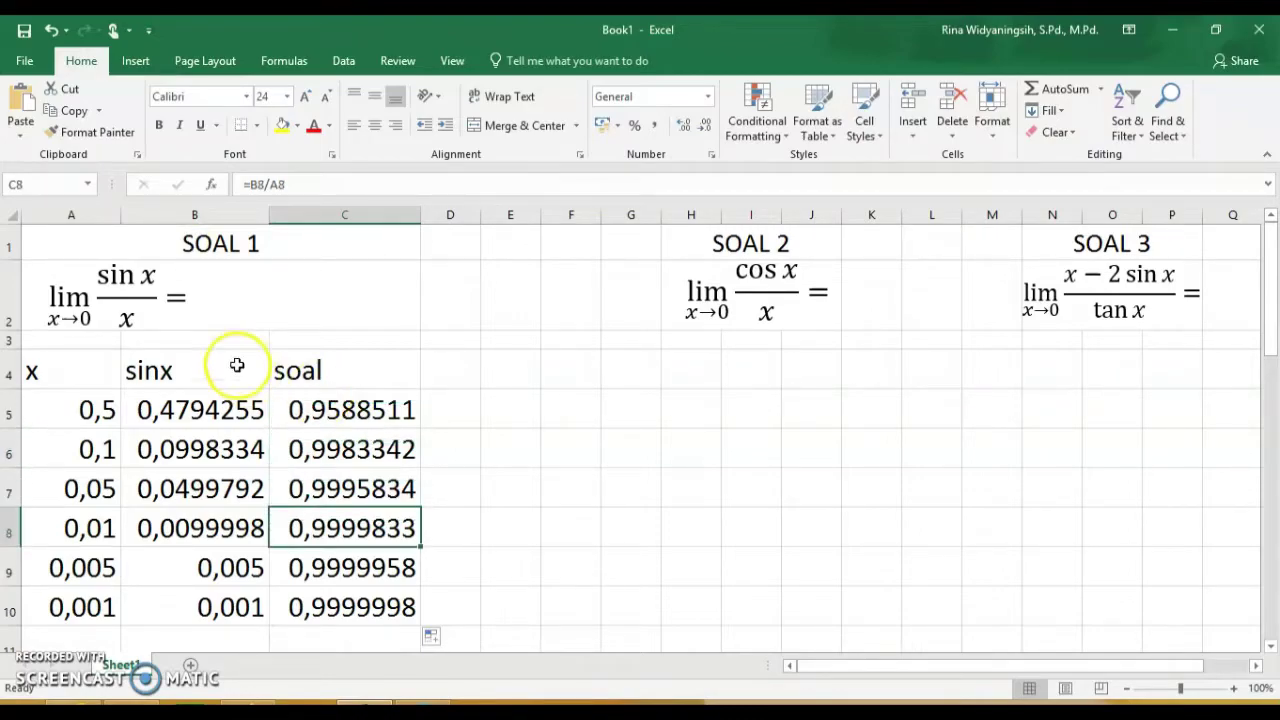
left_click(47, 405)
key("Down")
key("Down")
key("Down")
key("Down")
key("Down")
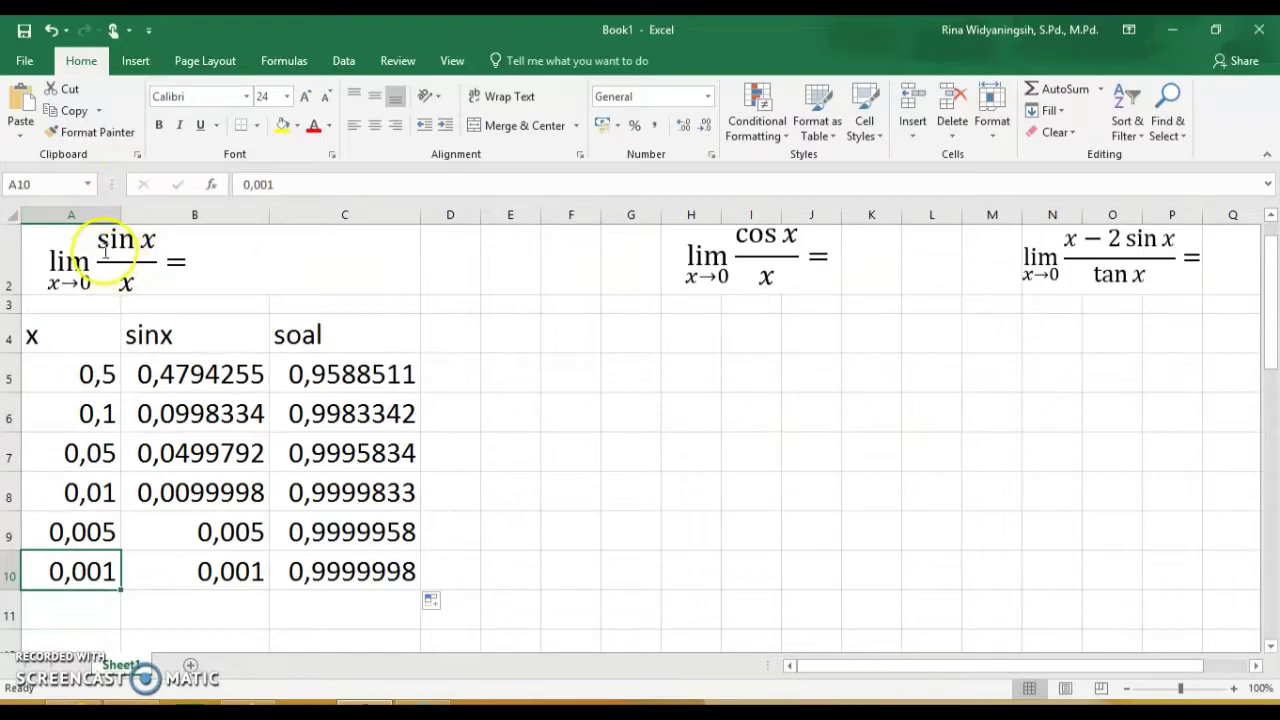
left_click(314, 366)
key("Down")
key("Down")
key("Down")
key("Down")
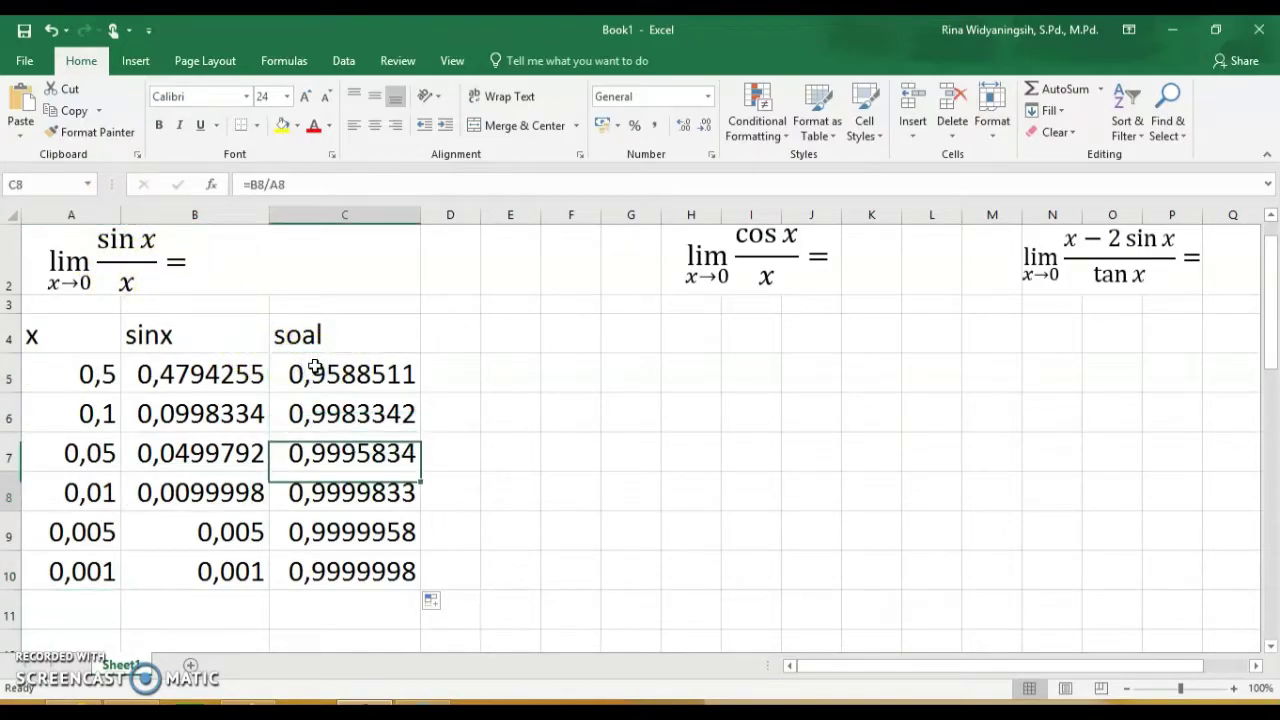
Step: Enter the x value 0 in cell A11 and leave cells B11 and C11 cleared of formulas
left_click(89, 614)
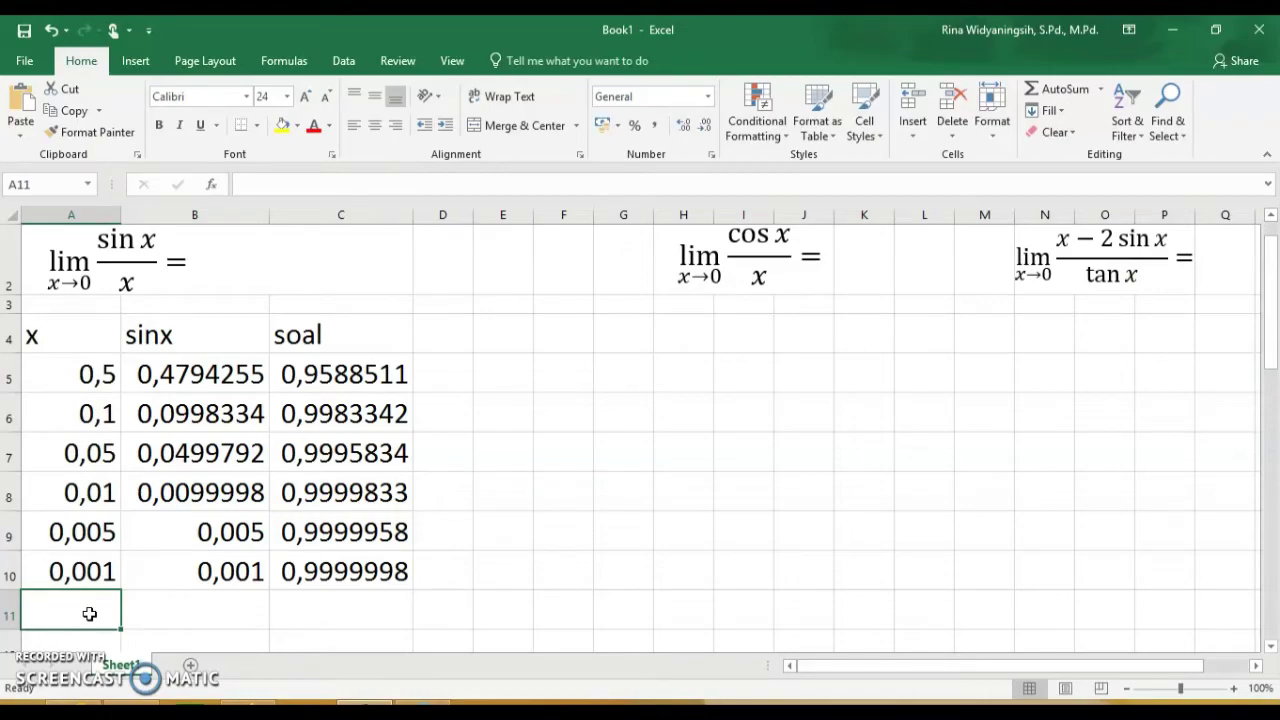
scroll(89, 614, "down", 1)
type("0")
left_click(189, 540)
key("shift+Right")
key("ctrl+d")
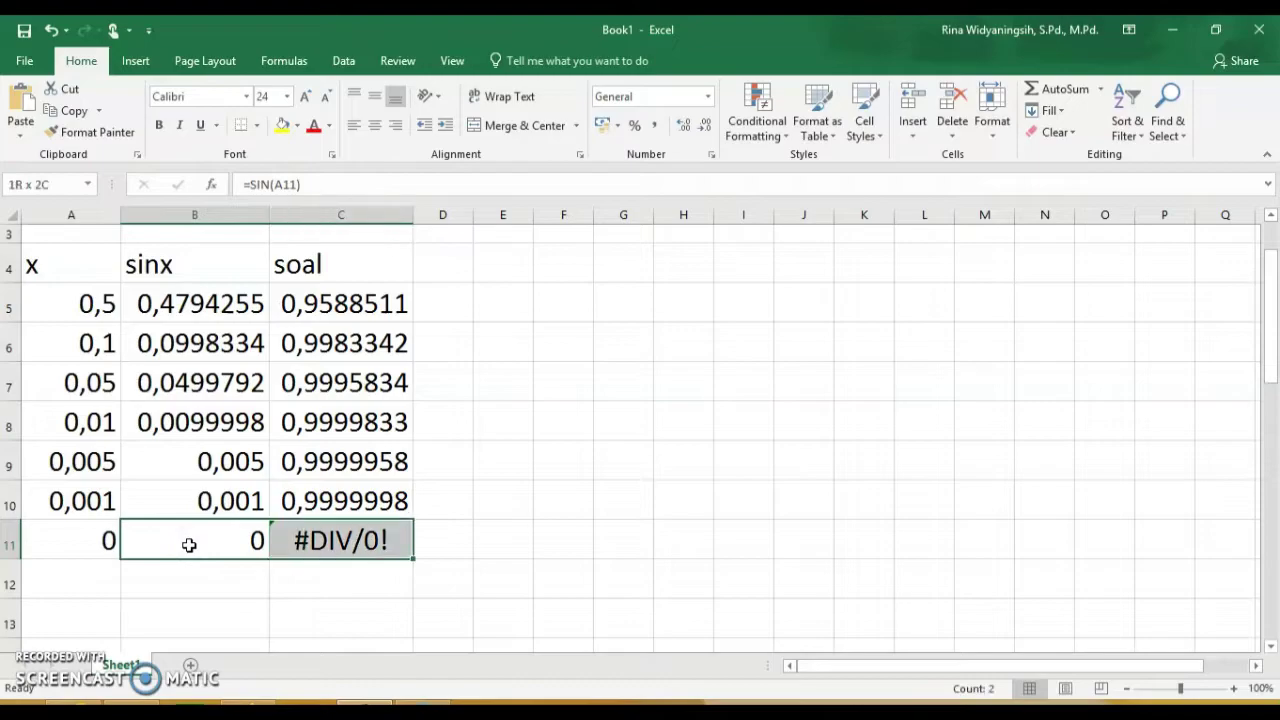
key("Delete")
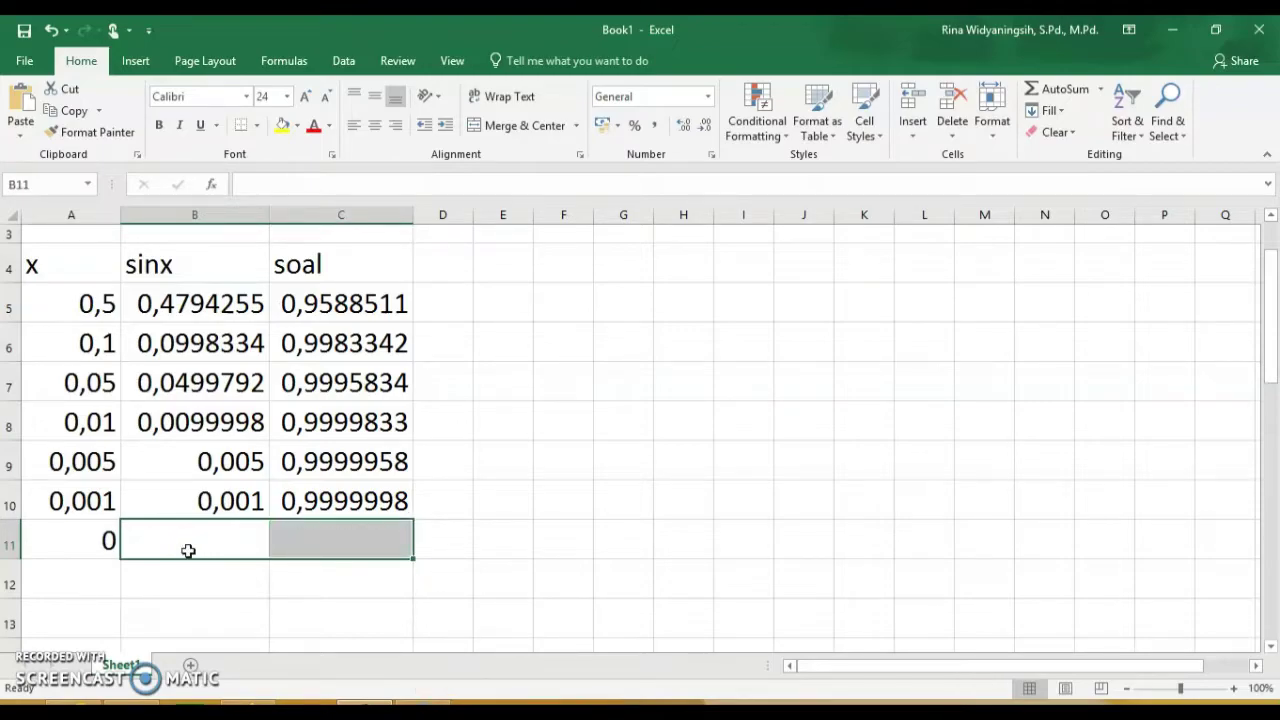
Step: Fill cells A12 to A17 with the x values -0,001, -0,005, -0,01, -0,05, -0,1 and -0,5
left_click(95, 576)
type("-")
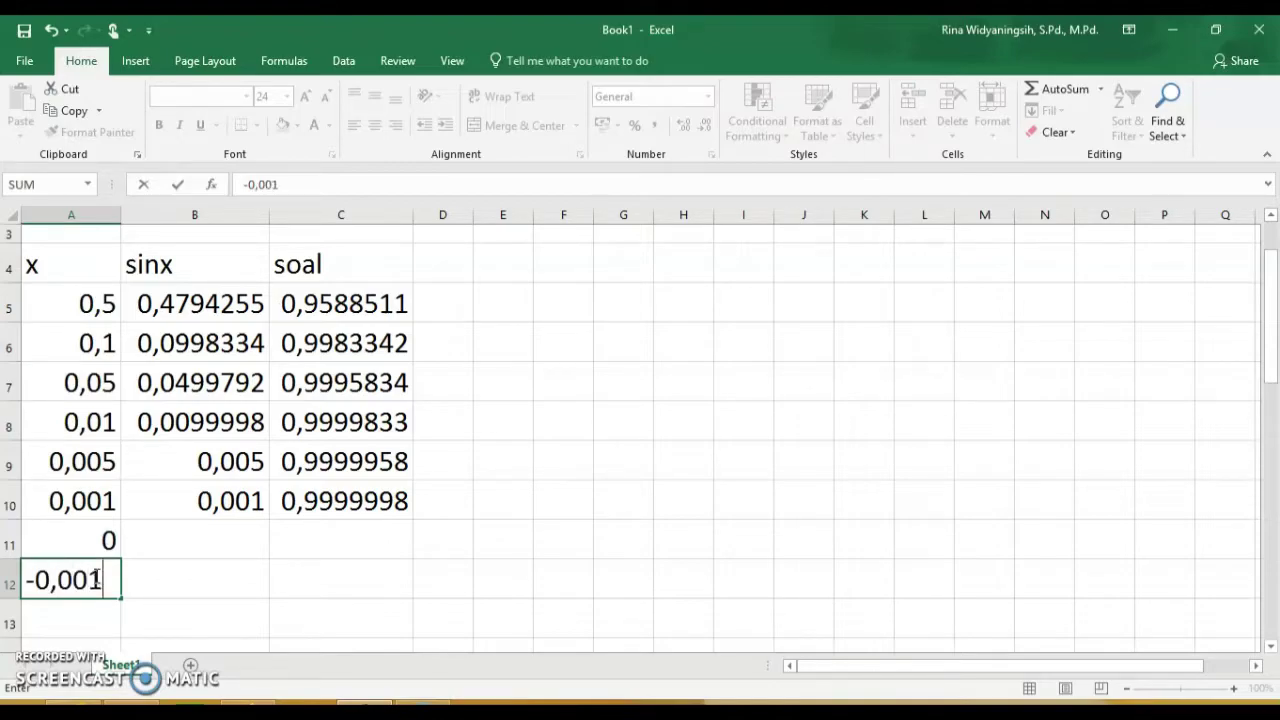
type("0,001")
key("Return")
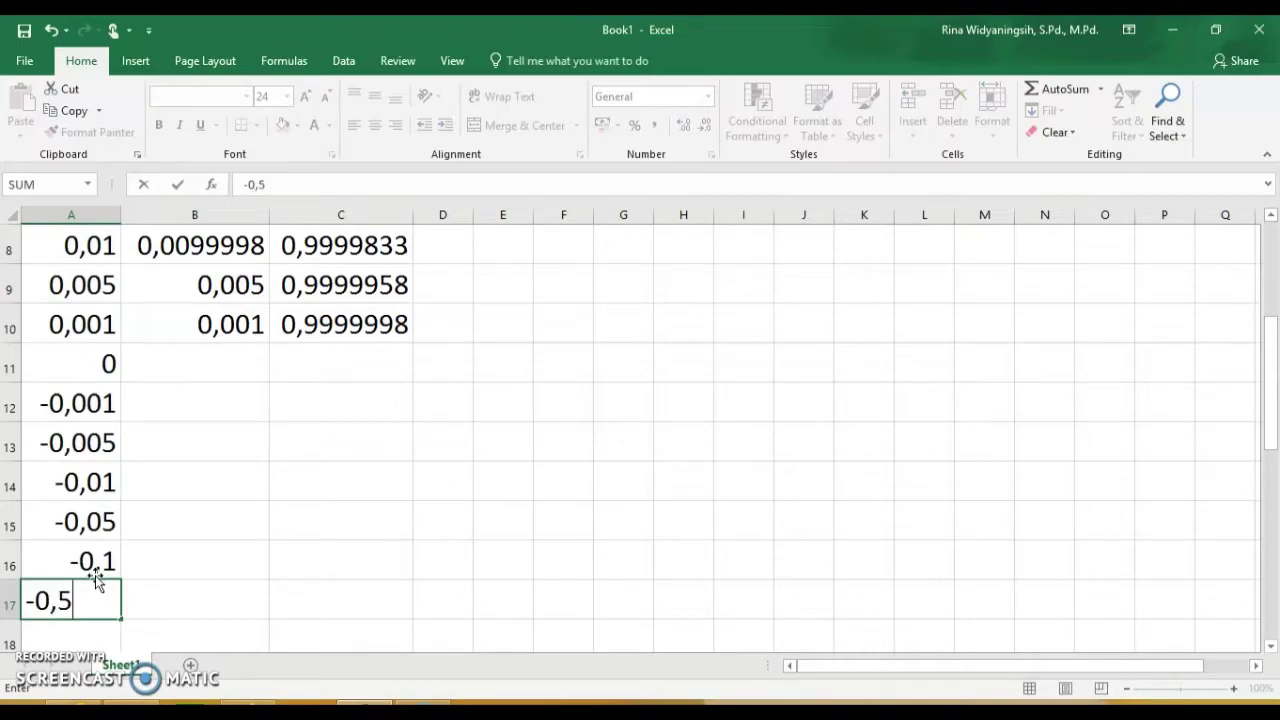
key("Return")
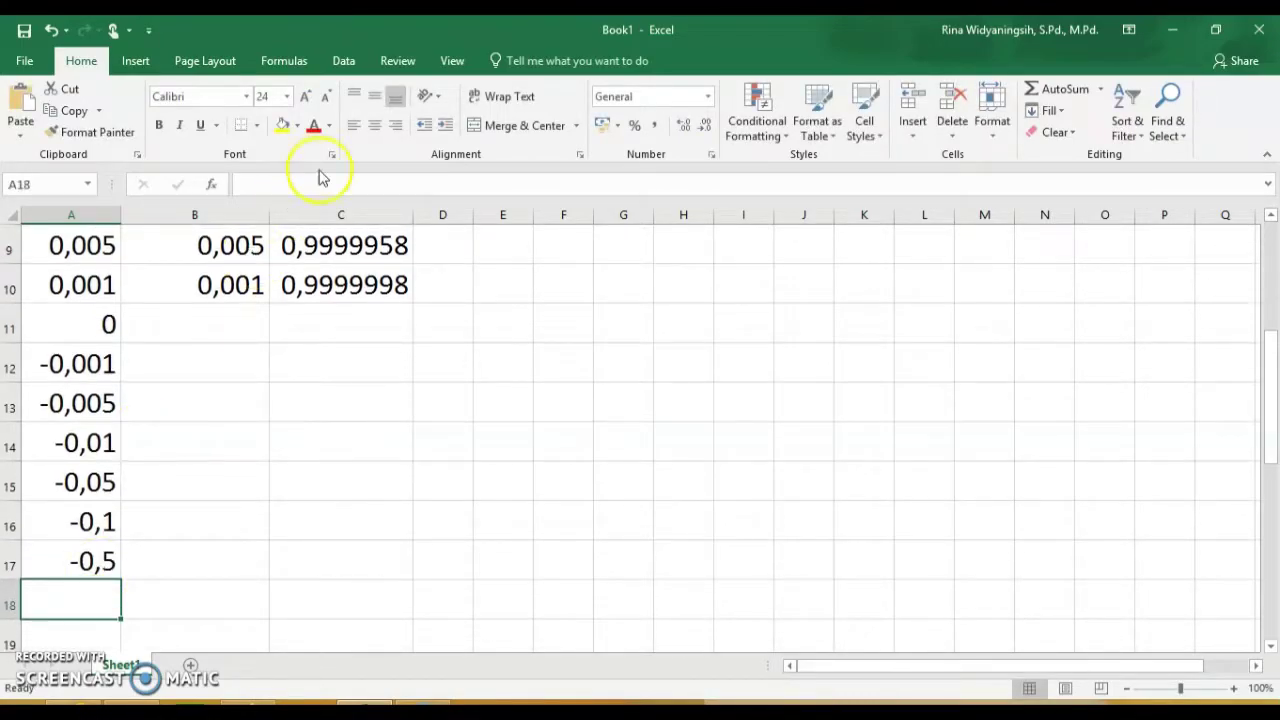
Step: Enter the formula =SIN(A12) in cell B12 and fill it down to B17
left_click(193, 364)
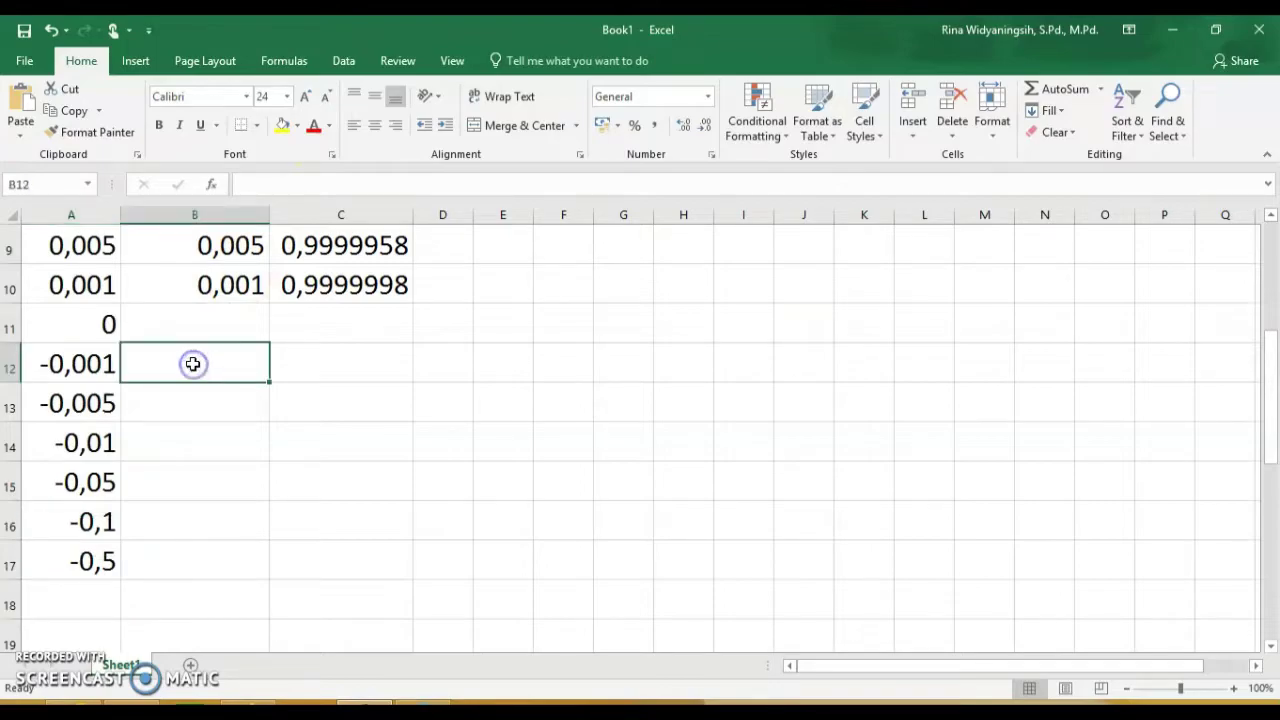
type("=sin")
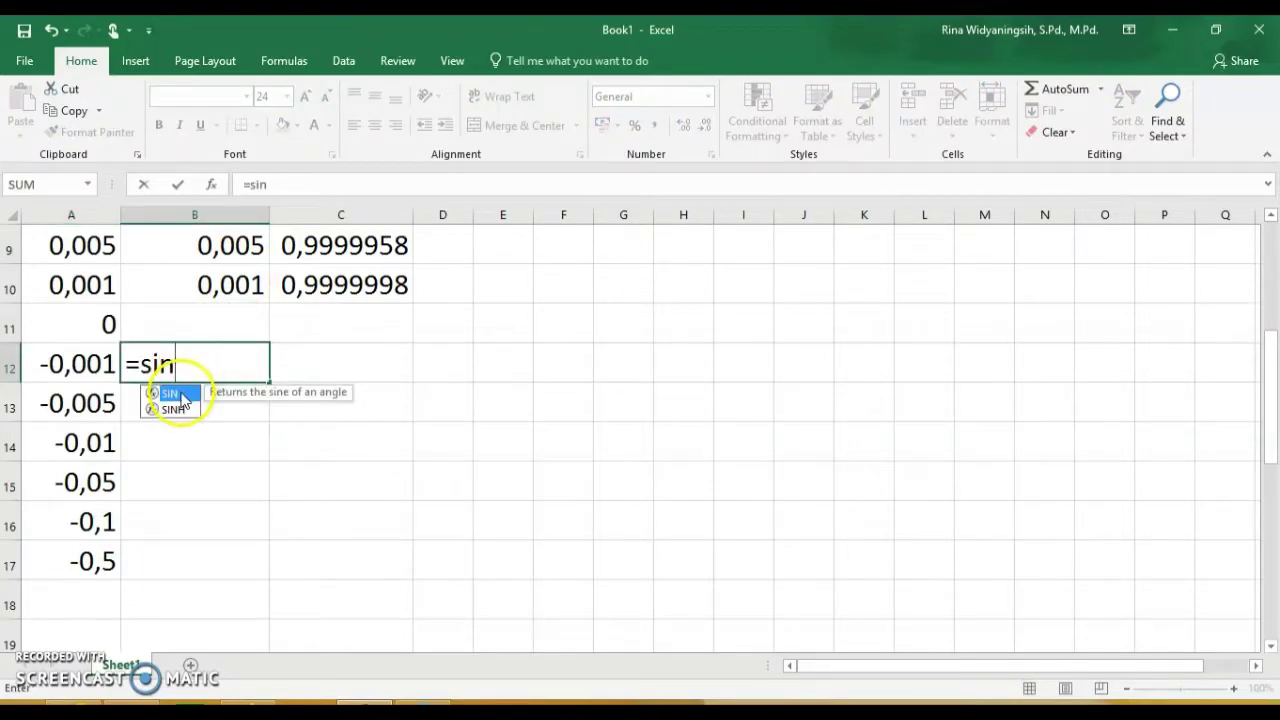
double_click(172, 393)
left_click(85, 362)
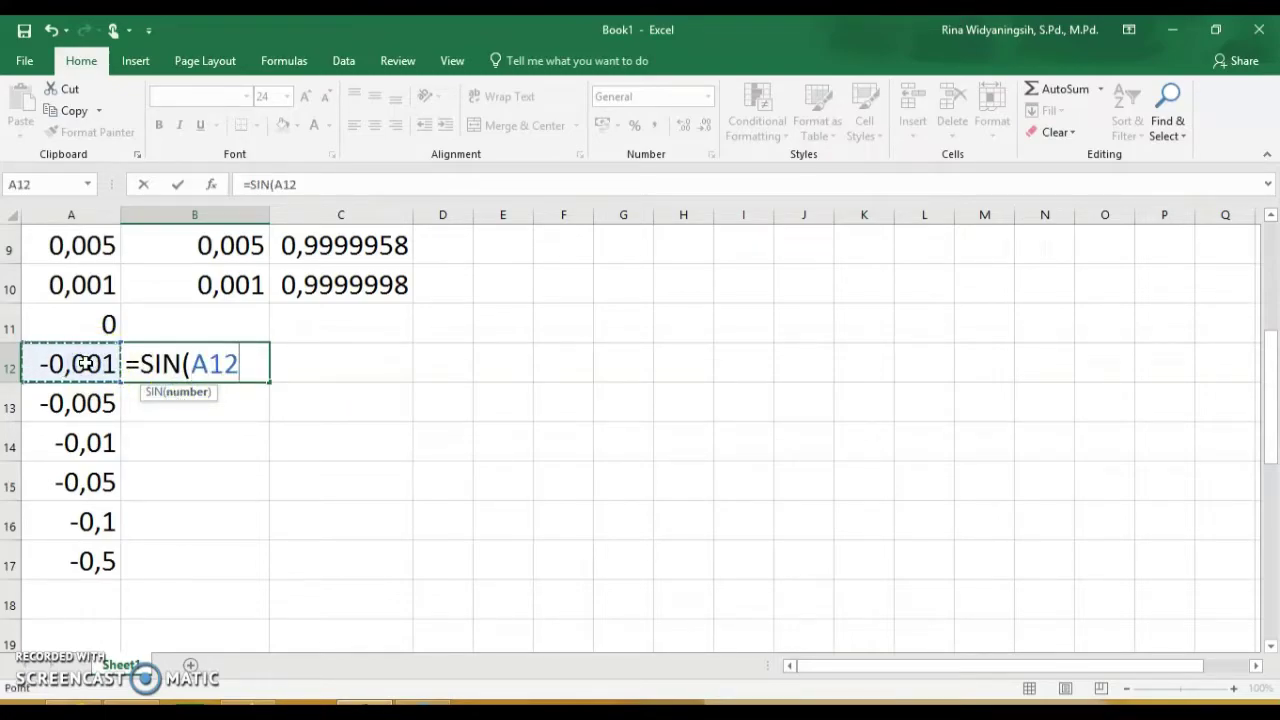
type(")")
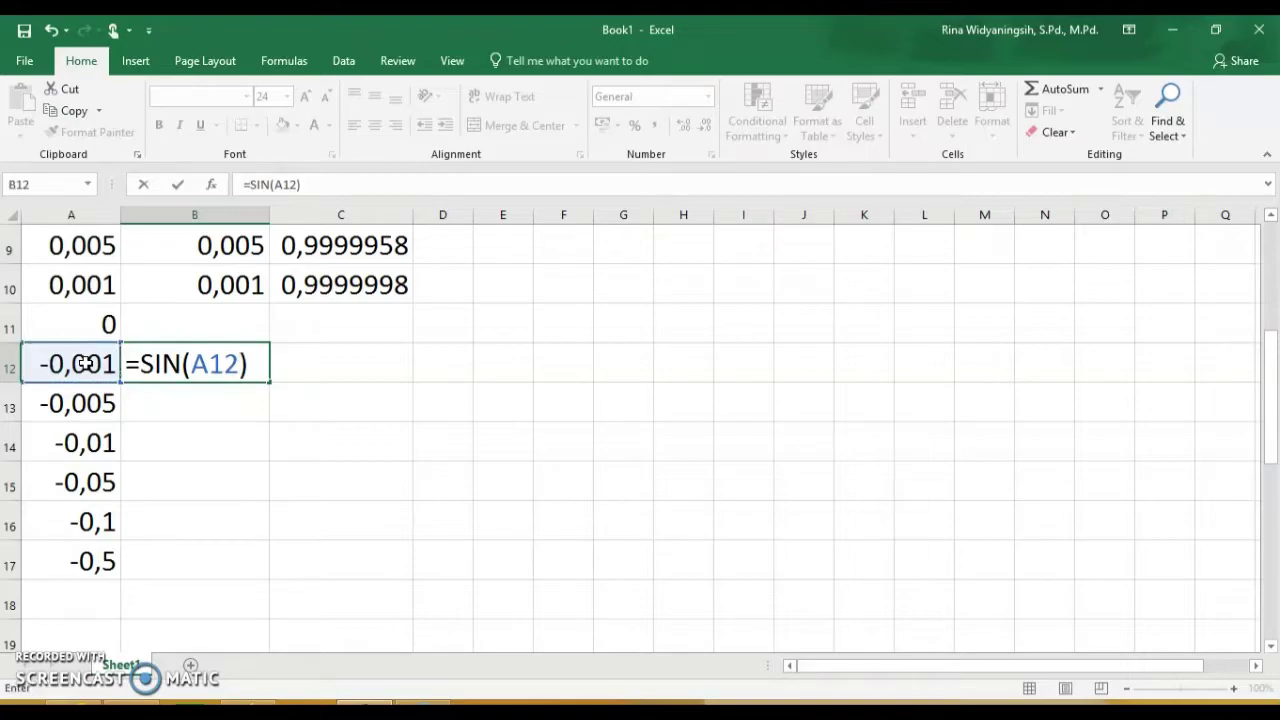
key("Return")
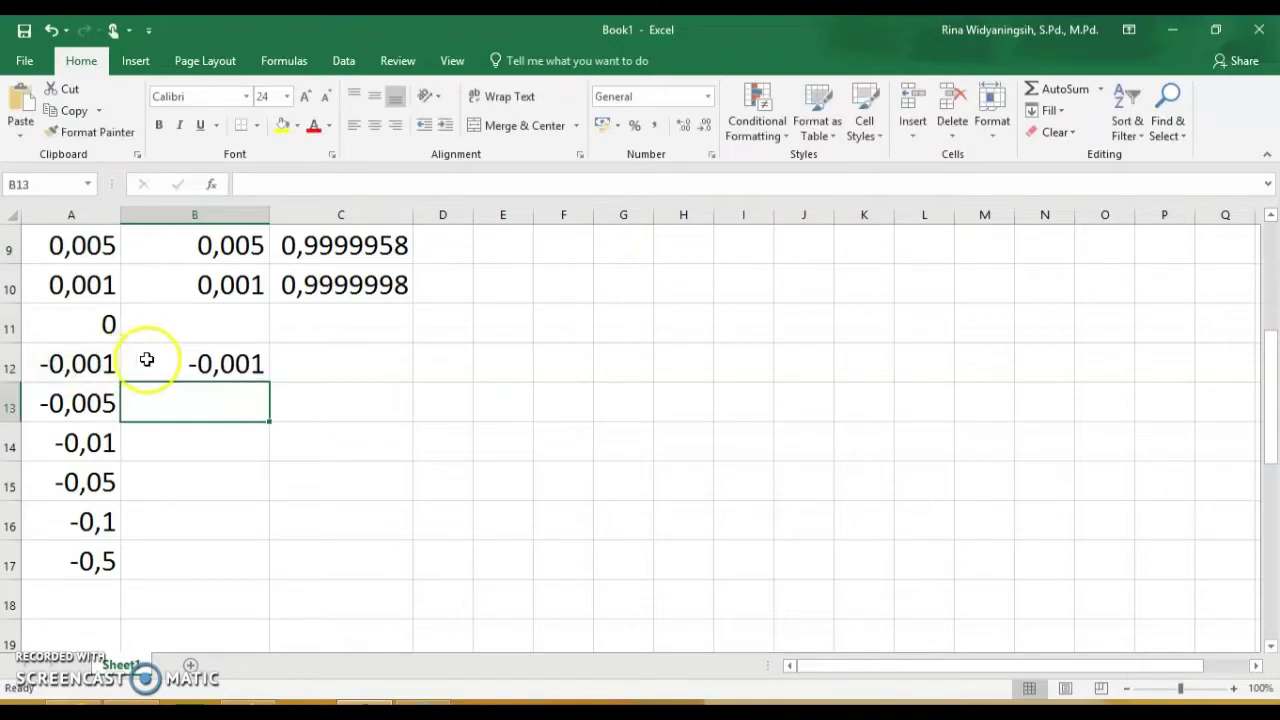
left_click(185, 367)
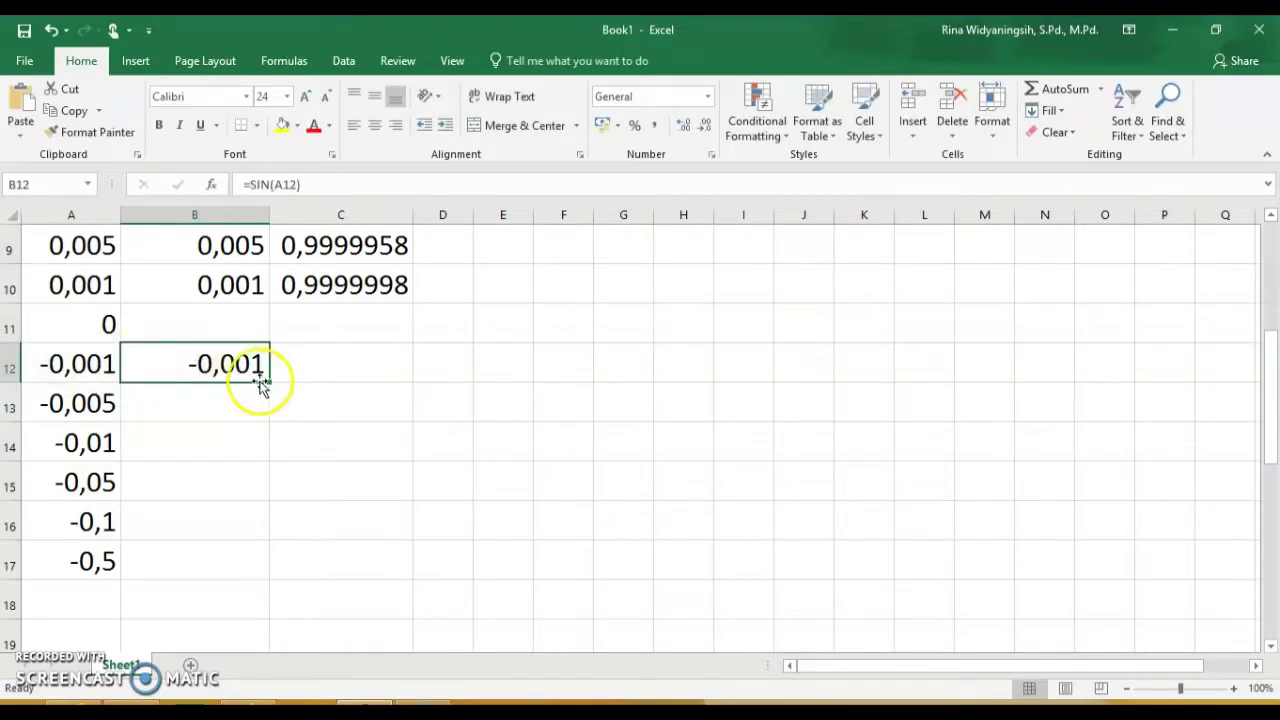
left_click_drag(268, 382, 249, 566)
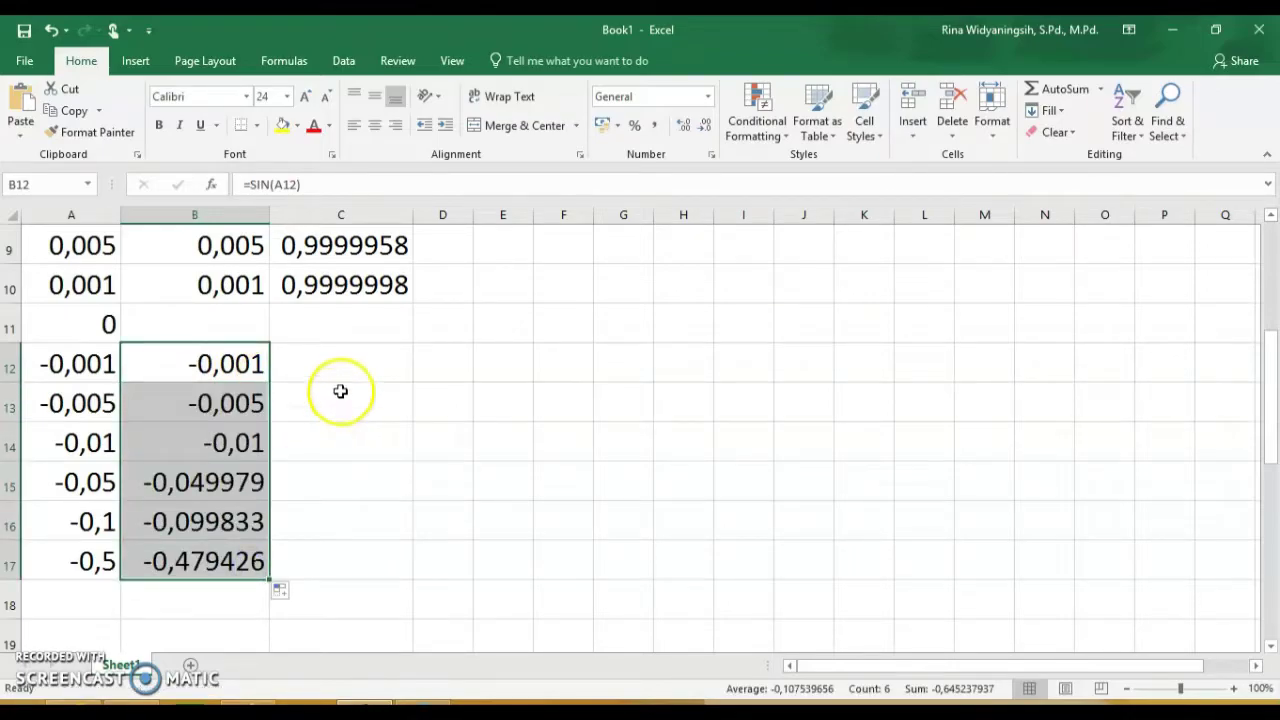
Step: Enter the quotient formula =B12/A12 in cell C12 and fill it down to C17
left_click(342, 361)
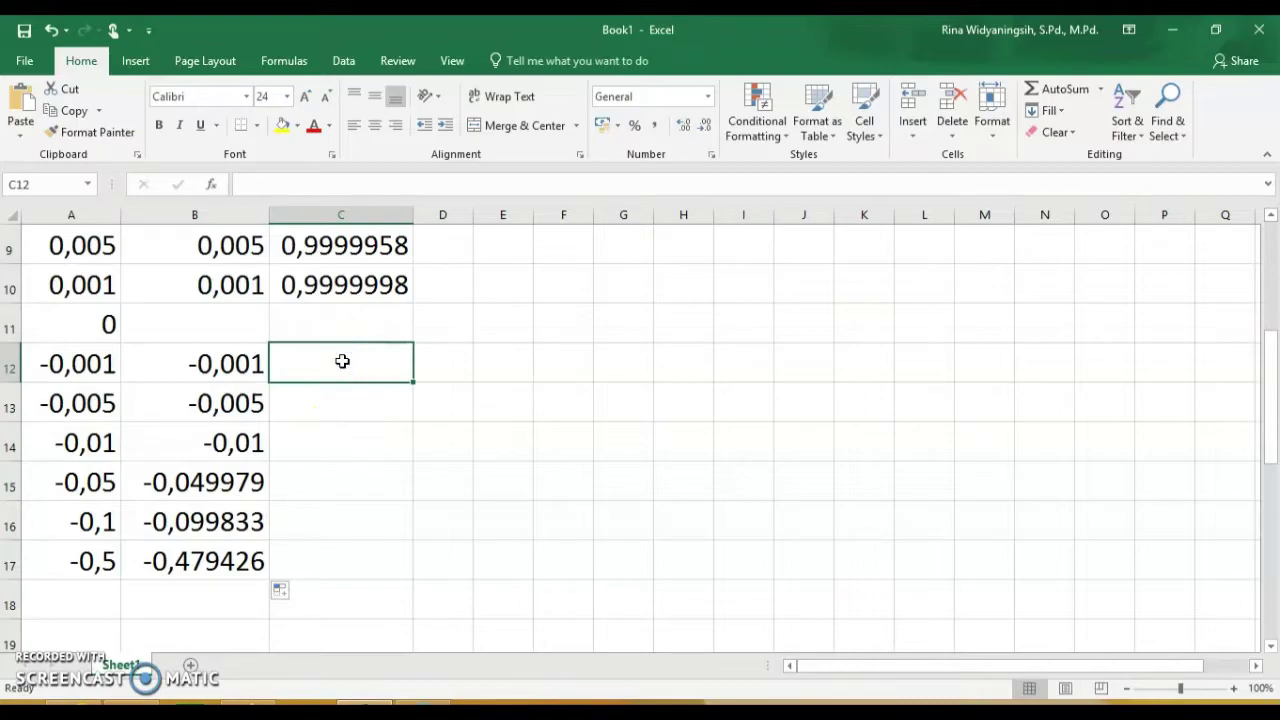
type("=")
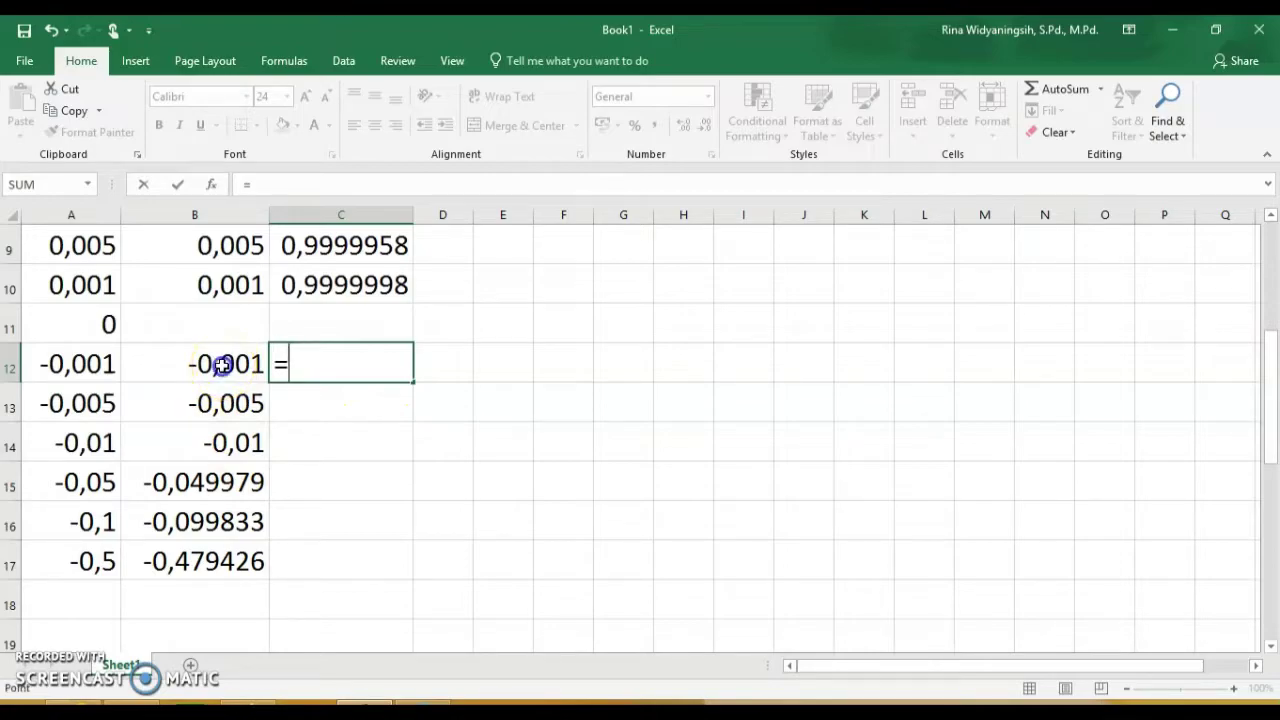
left_click(222, 365)
type("/")
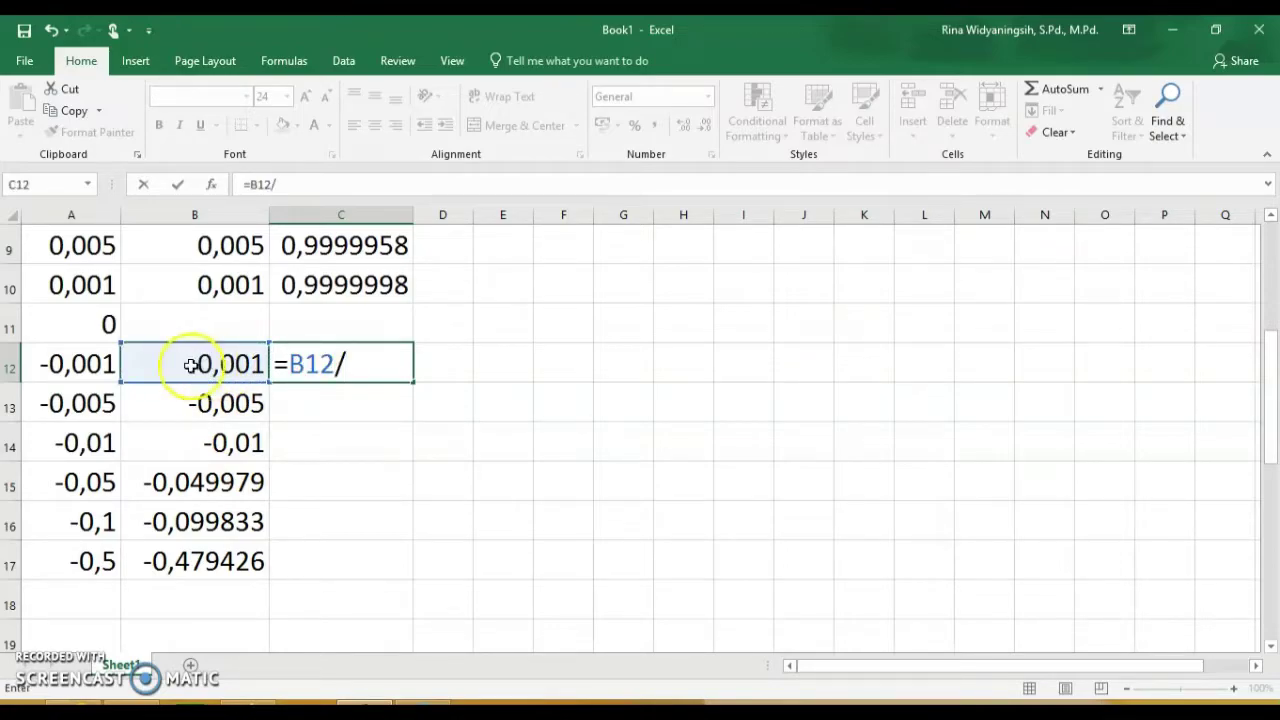
left_click(101, 362)
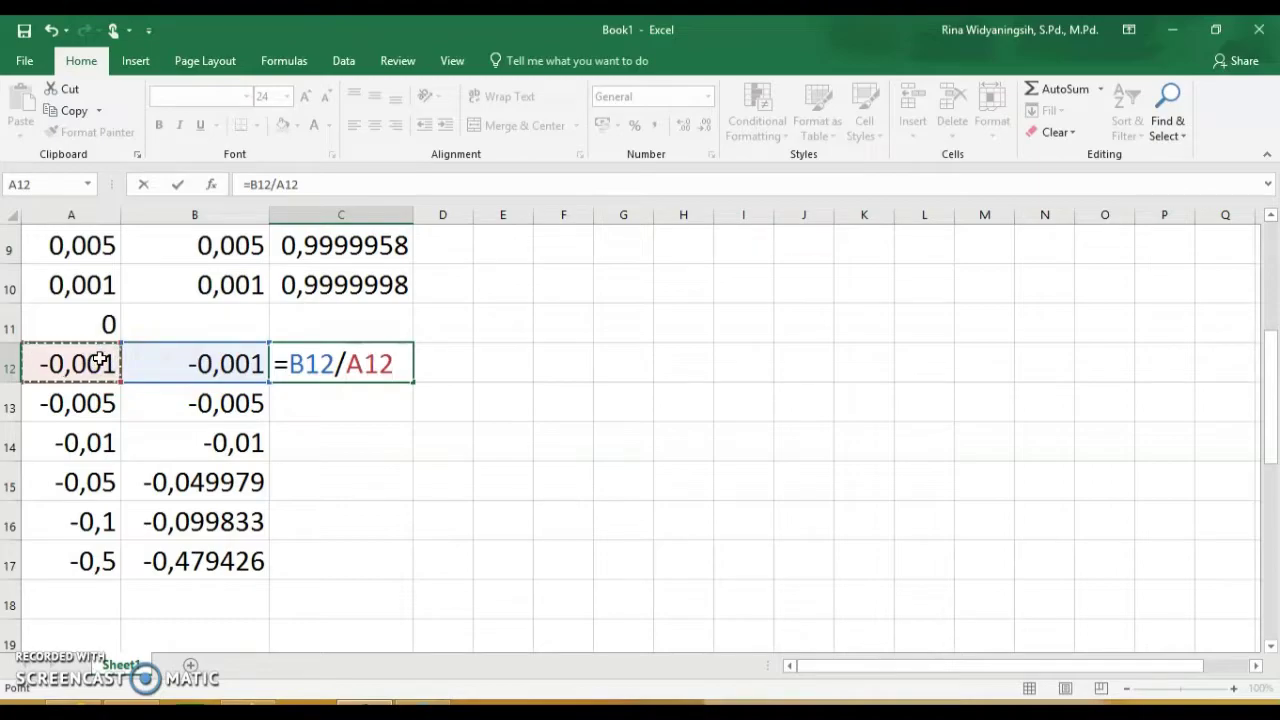
key("Return")
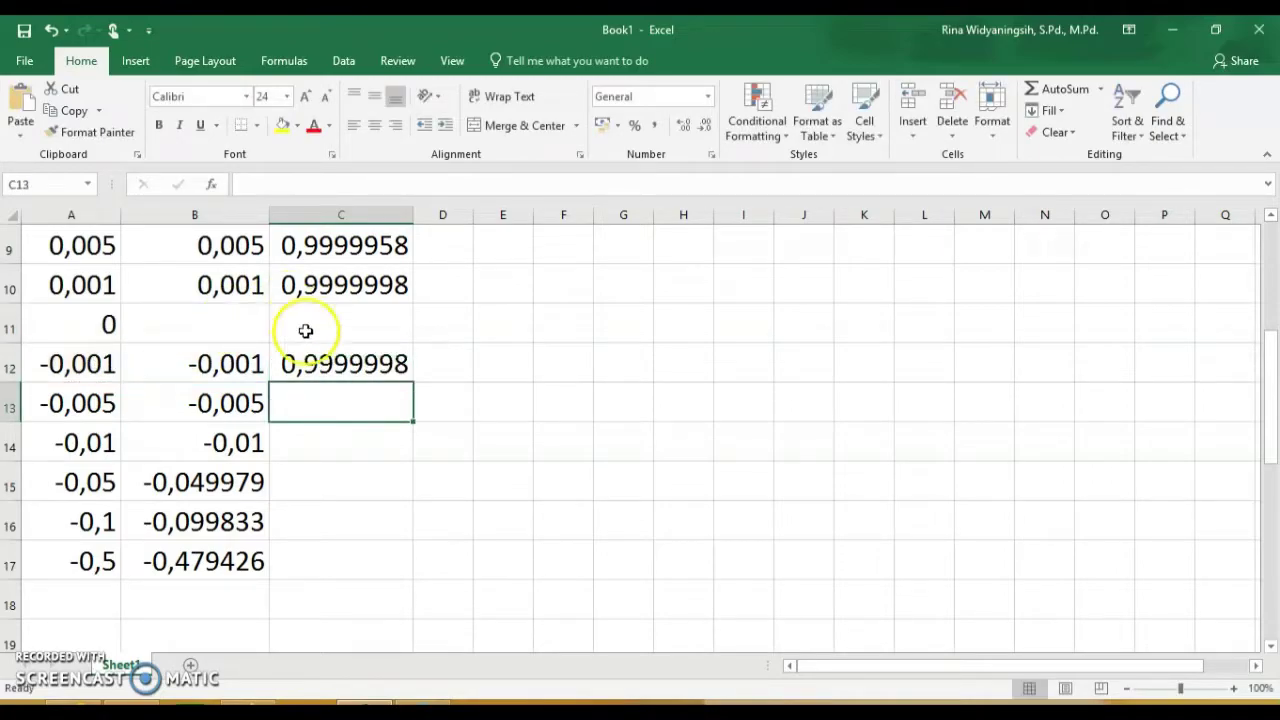
left_click(312, 370)
left_click_drag(410, 388, 395, 564)
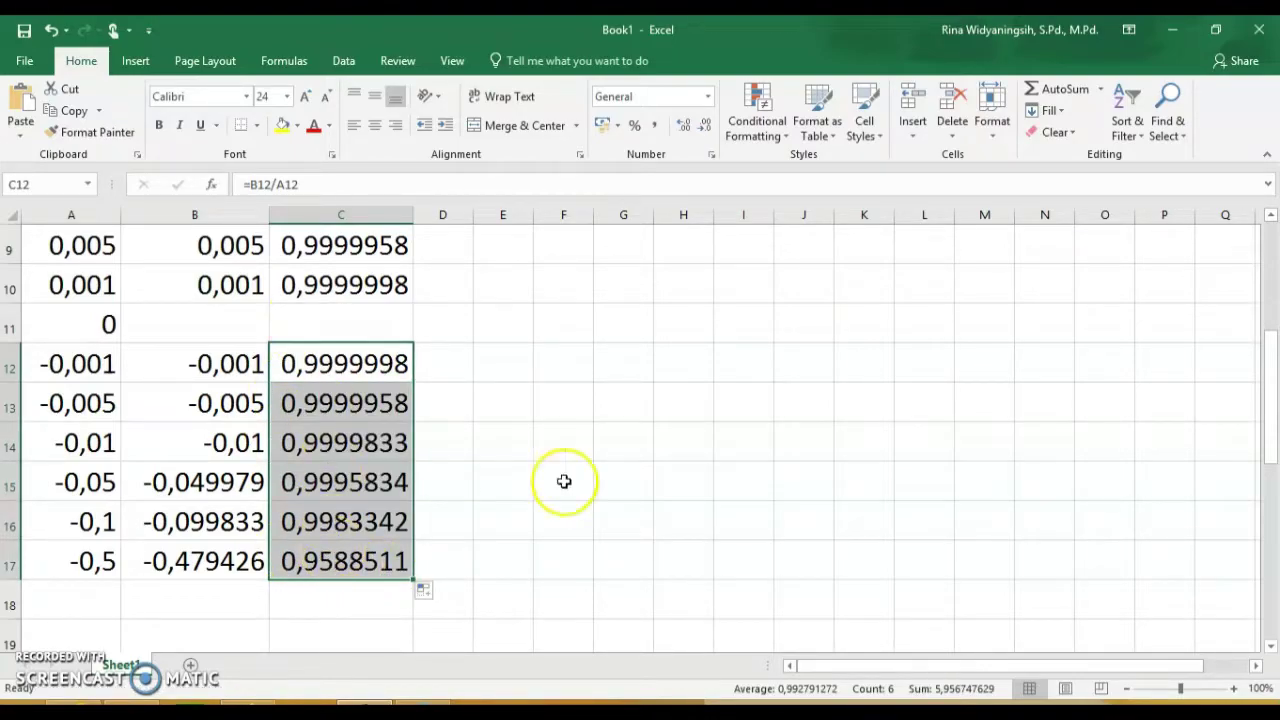
Step: Examine how the soal values in C17 up to C12 change as the negative x values in column A approach 0
left_click_drag(1273, 418, 1274, 363)
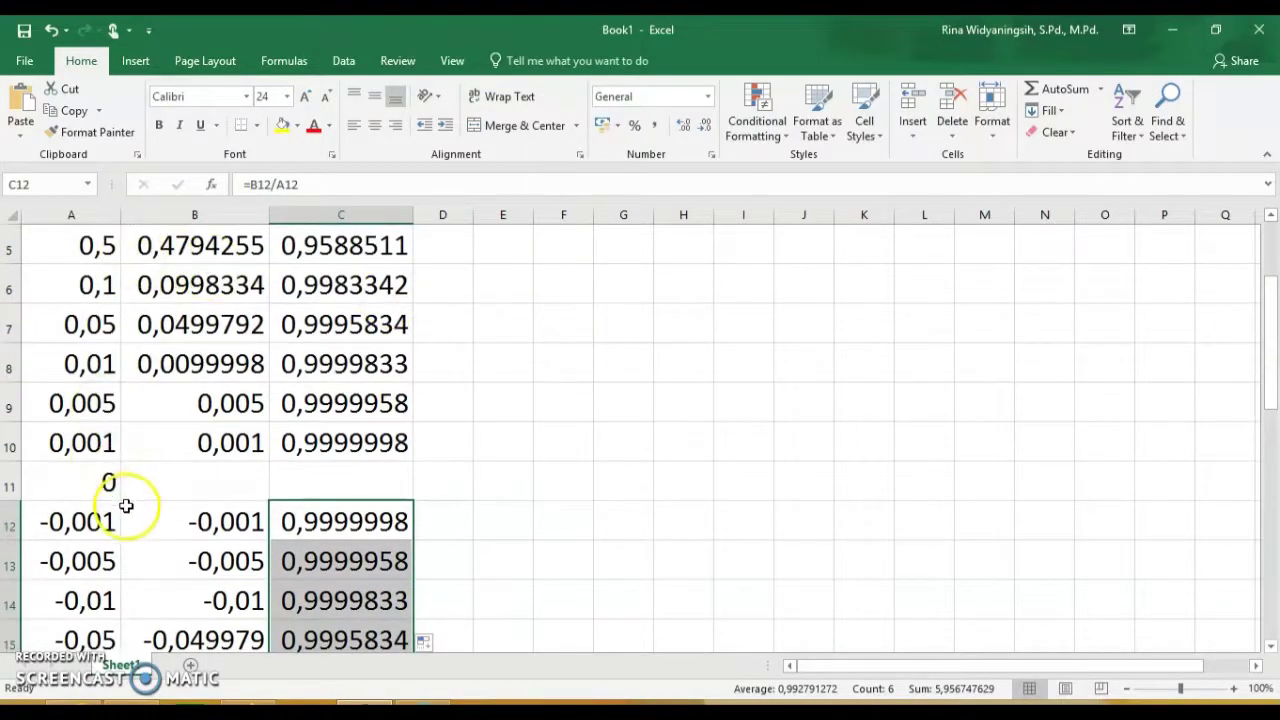
left_click(89, 605)
key("Down")
key("Down")
key("Down")
key("Down")
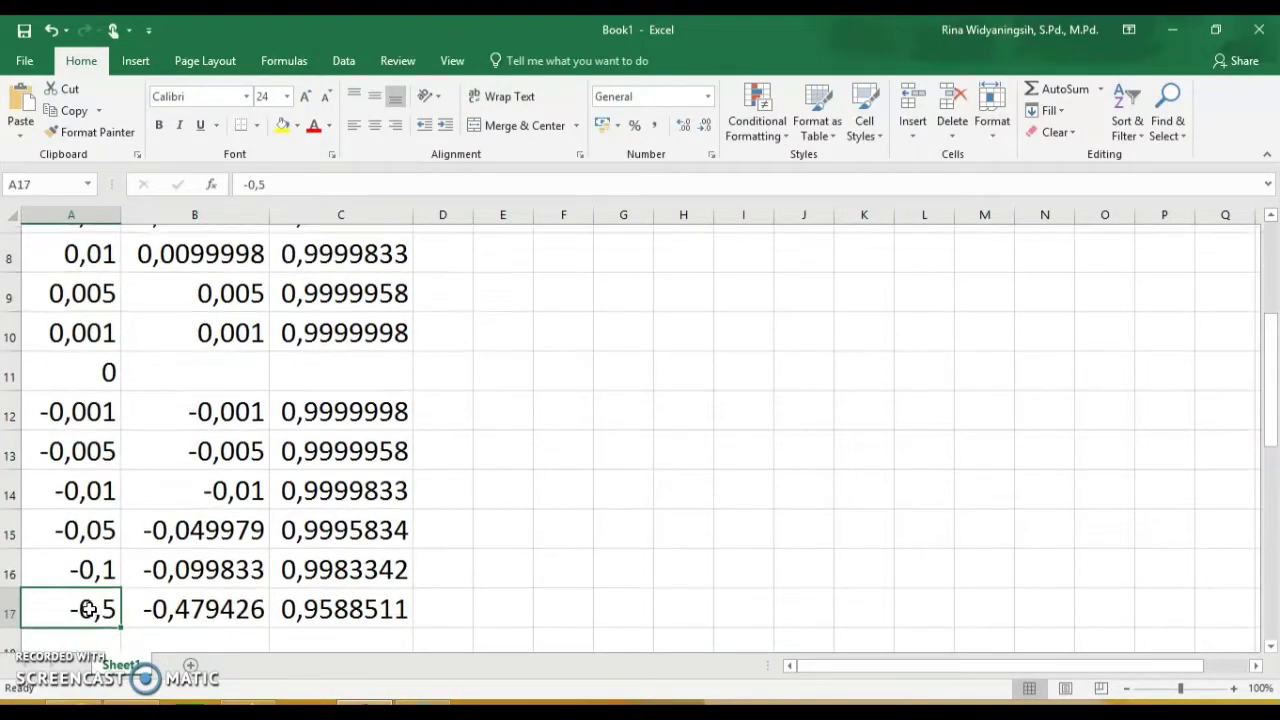
key("Up")
key("Up")
key("Up")
key("Up")
key("Up")
key("Up")
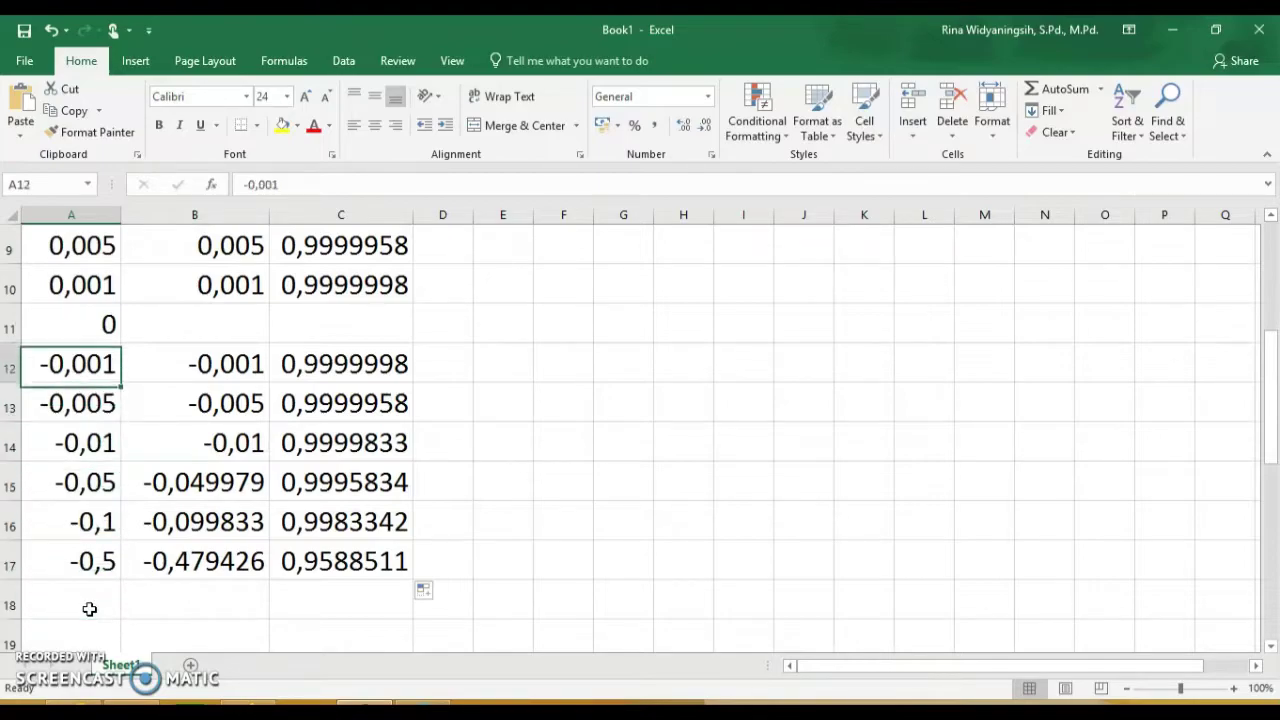
left_click(375, 566)
key("Up")
key("Up")
key("Up")
key("Up")
key("Up")
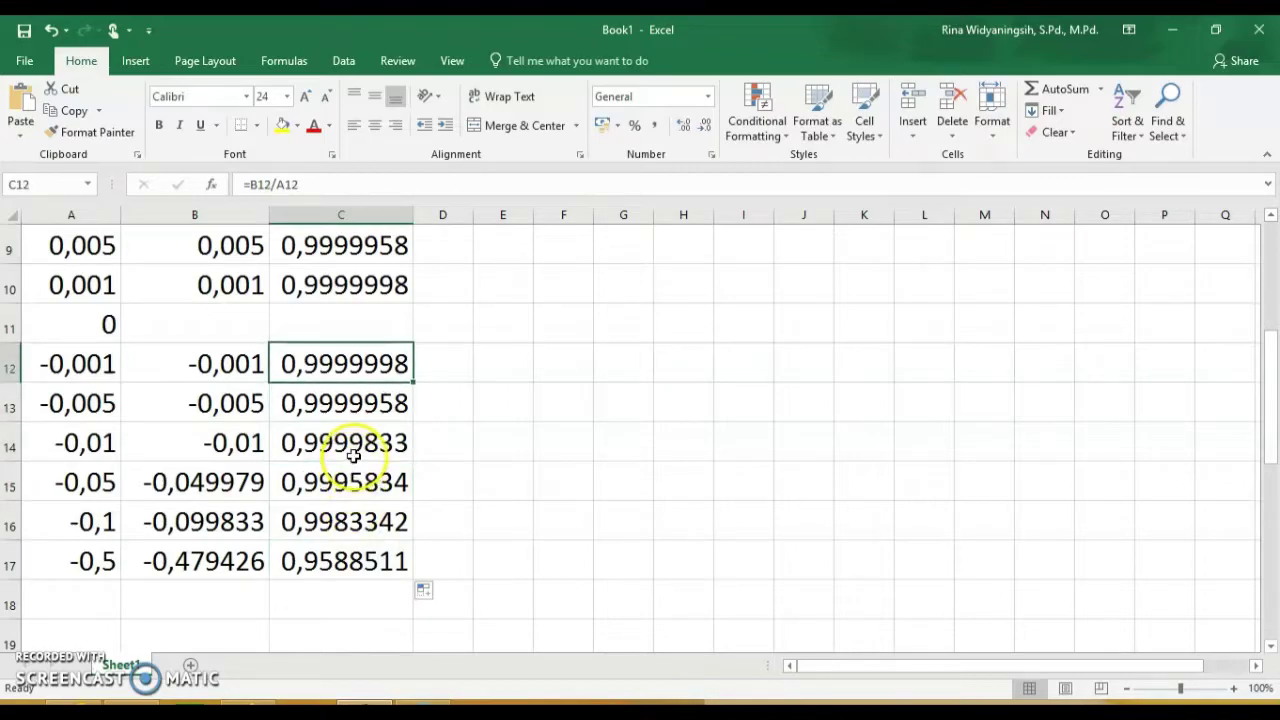
Step: Narrow column C so the soal values show at most six decimal places
left_click_drag(414, 212, 391, 212)
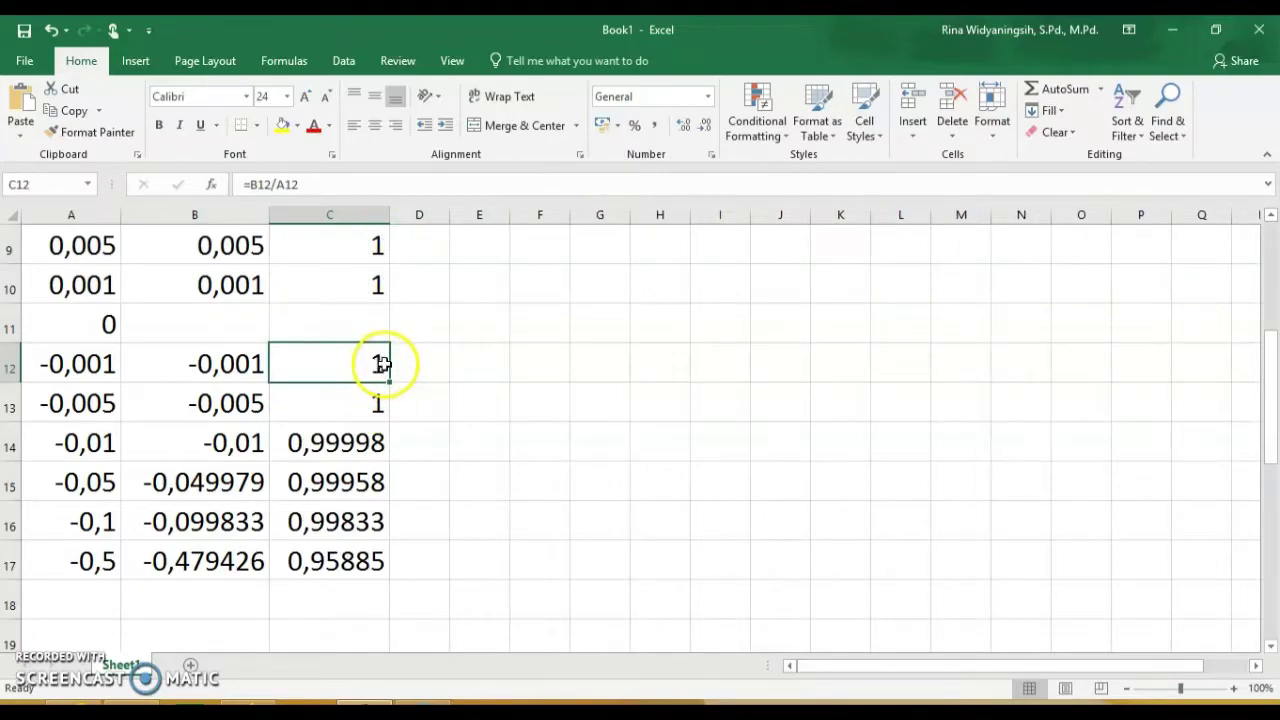
left_click_drag(391, 214, 408, 215)
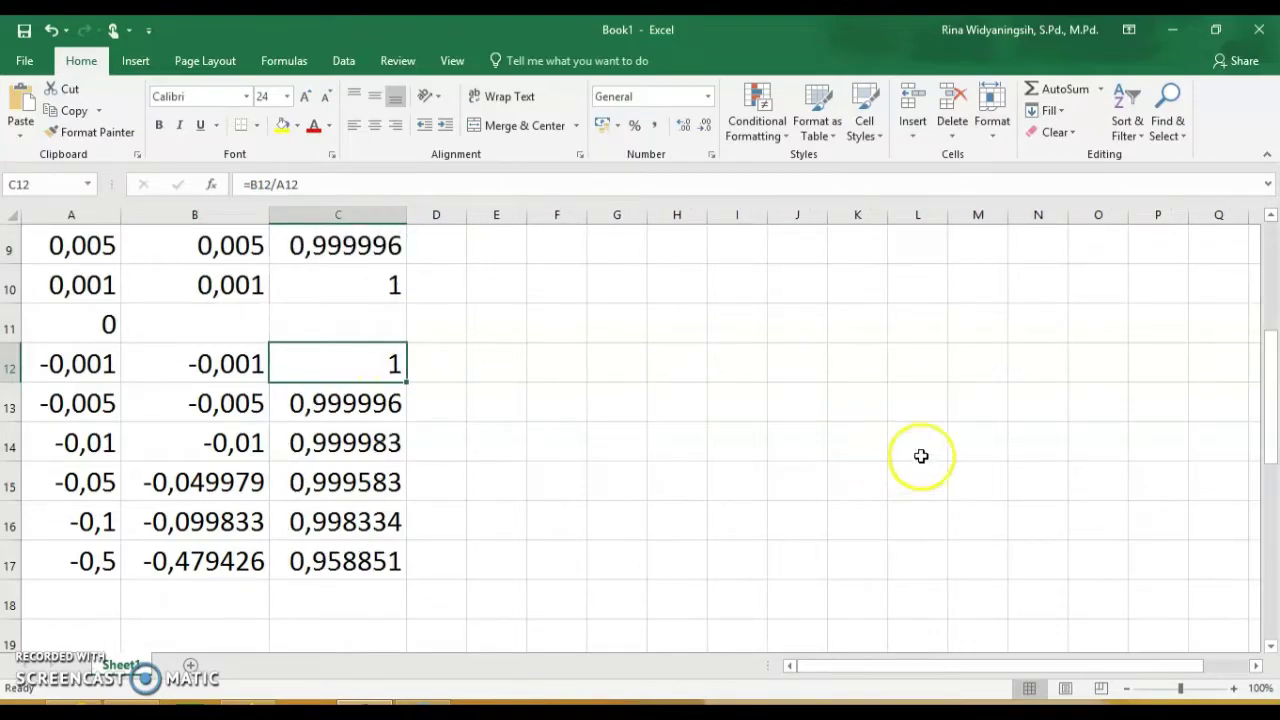
Step: Enter the SOAL 2 headings x, cos x and soal in cells H4 to J4 and widen columns H to J
left_click_drag(1273, 445, 1272, 235)
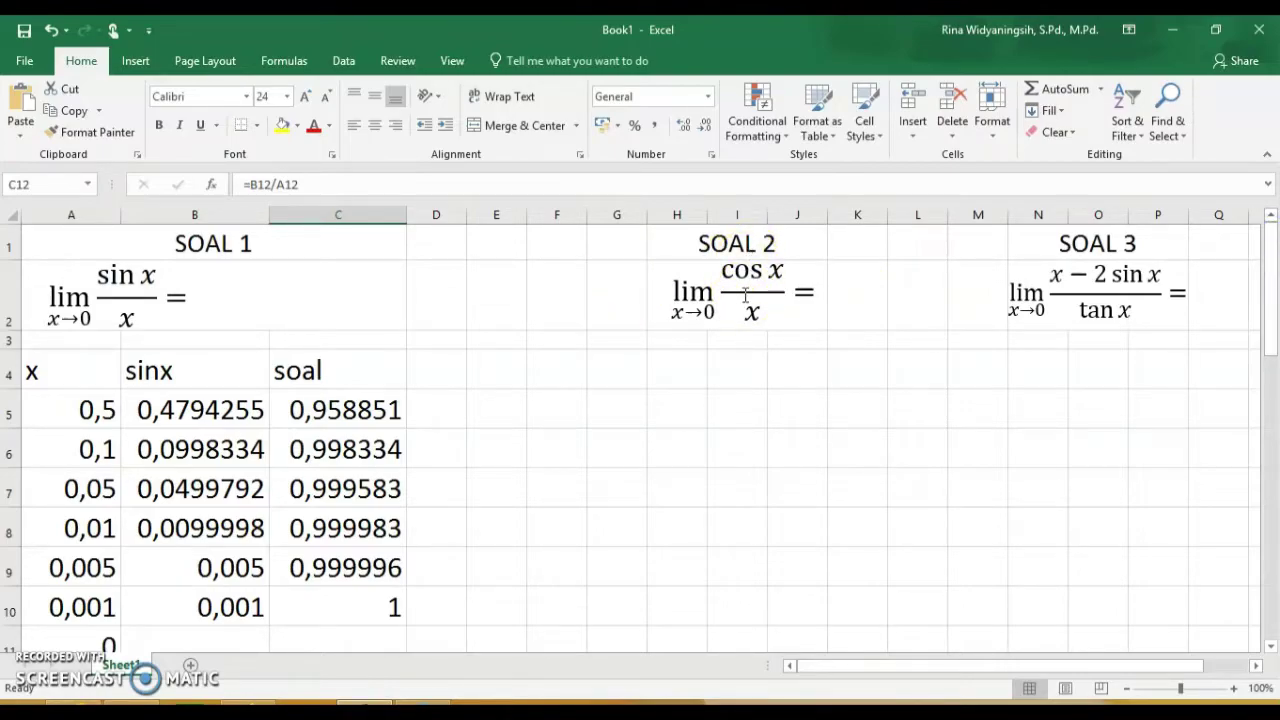
left_click(679, 367)
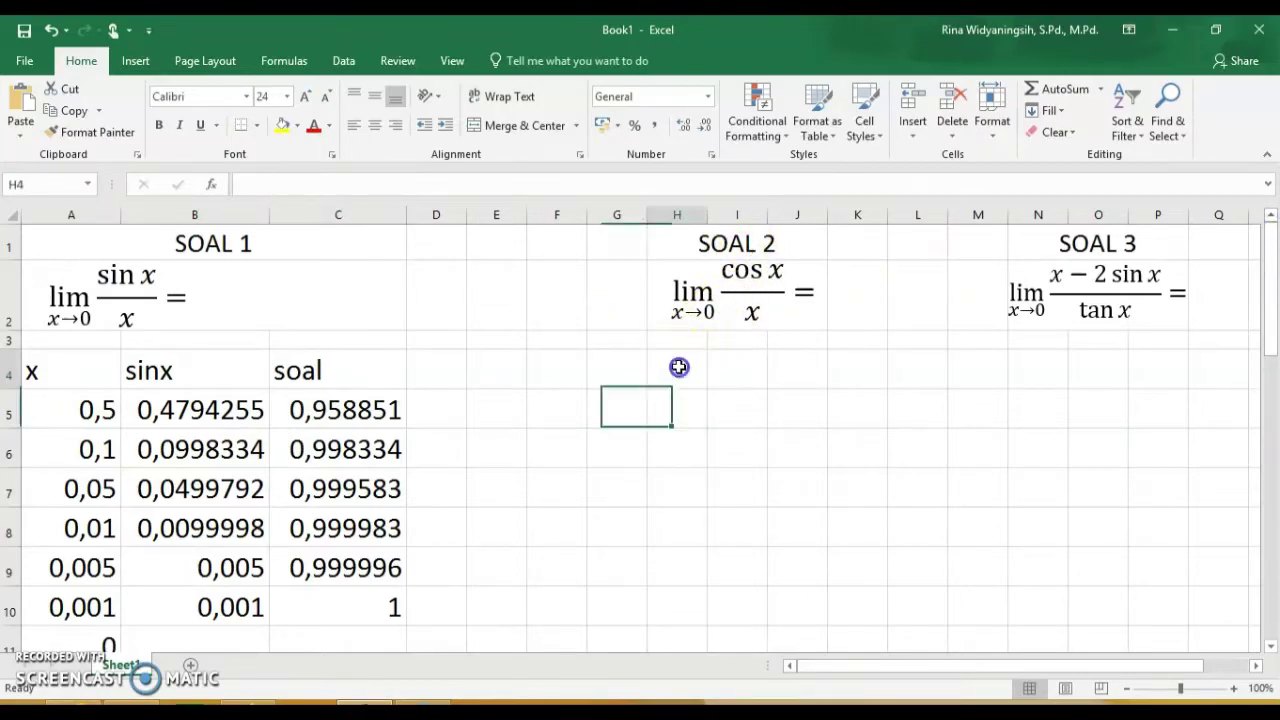
type("x")
key("Tab")
type("c")
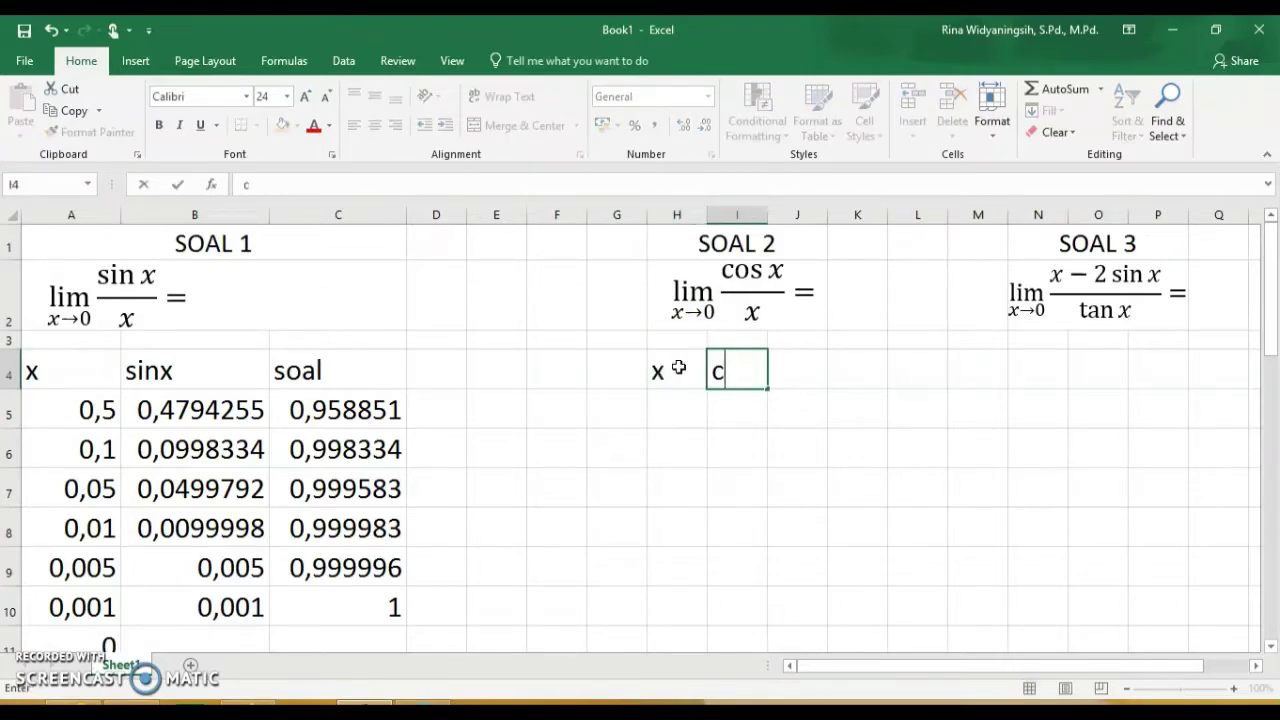
type("os x")
key("Tab")
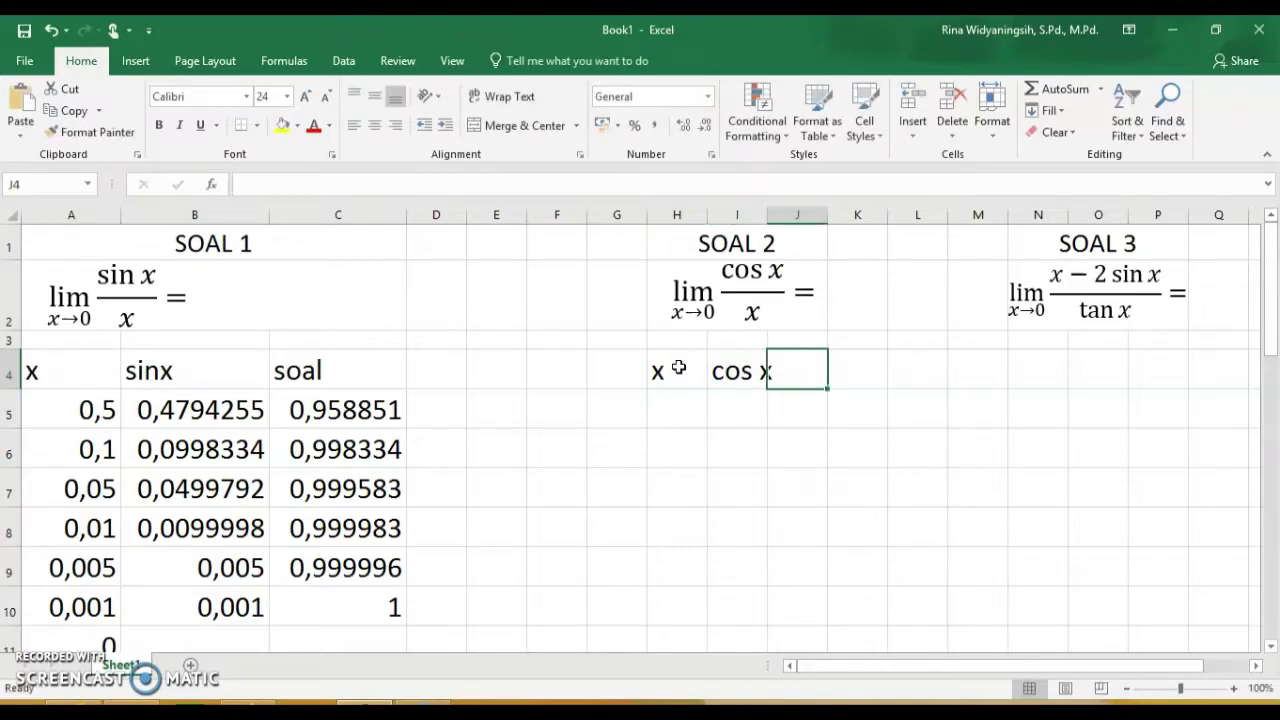
type("soal")
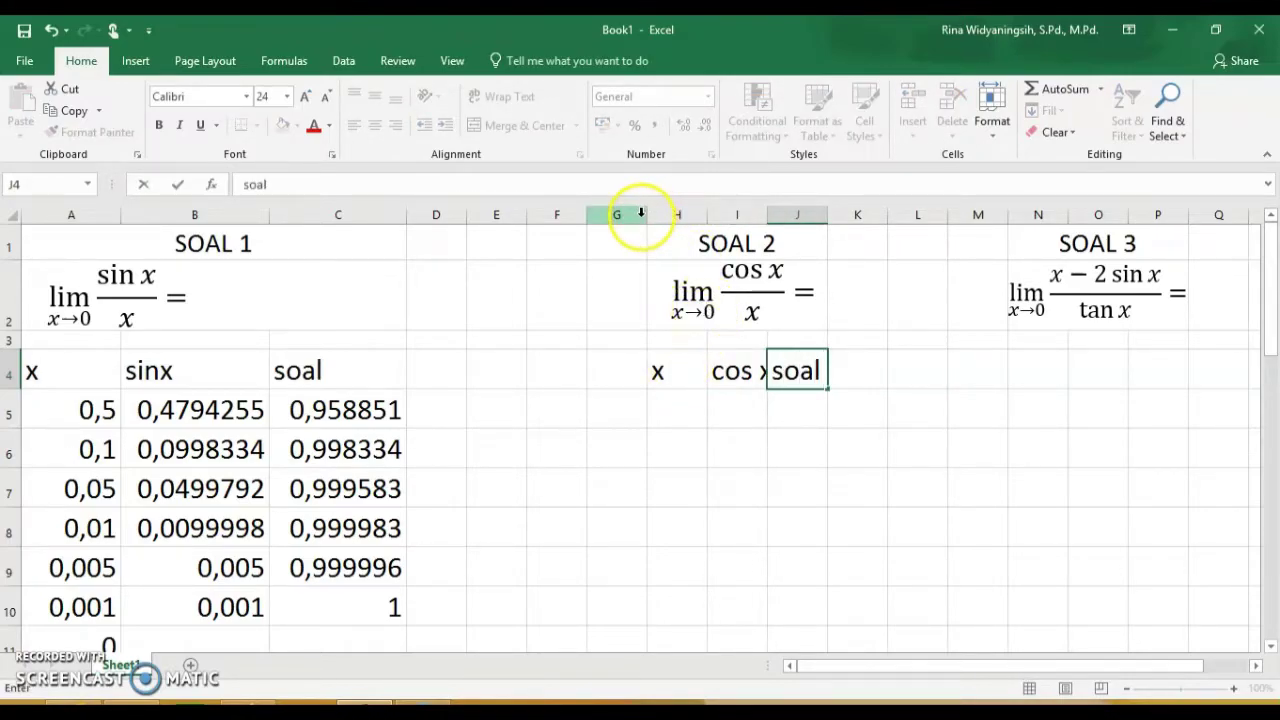
left_click(675, 405)
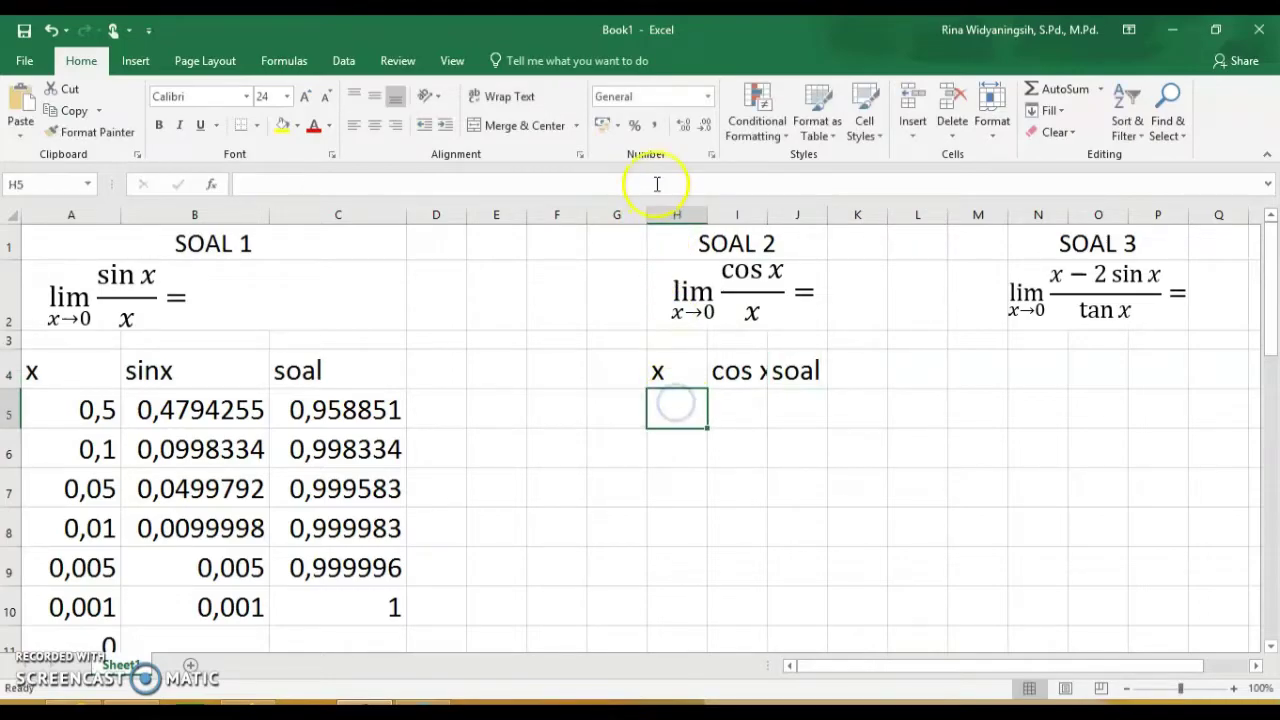
left_click_drag(650, 217, 961, 222)
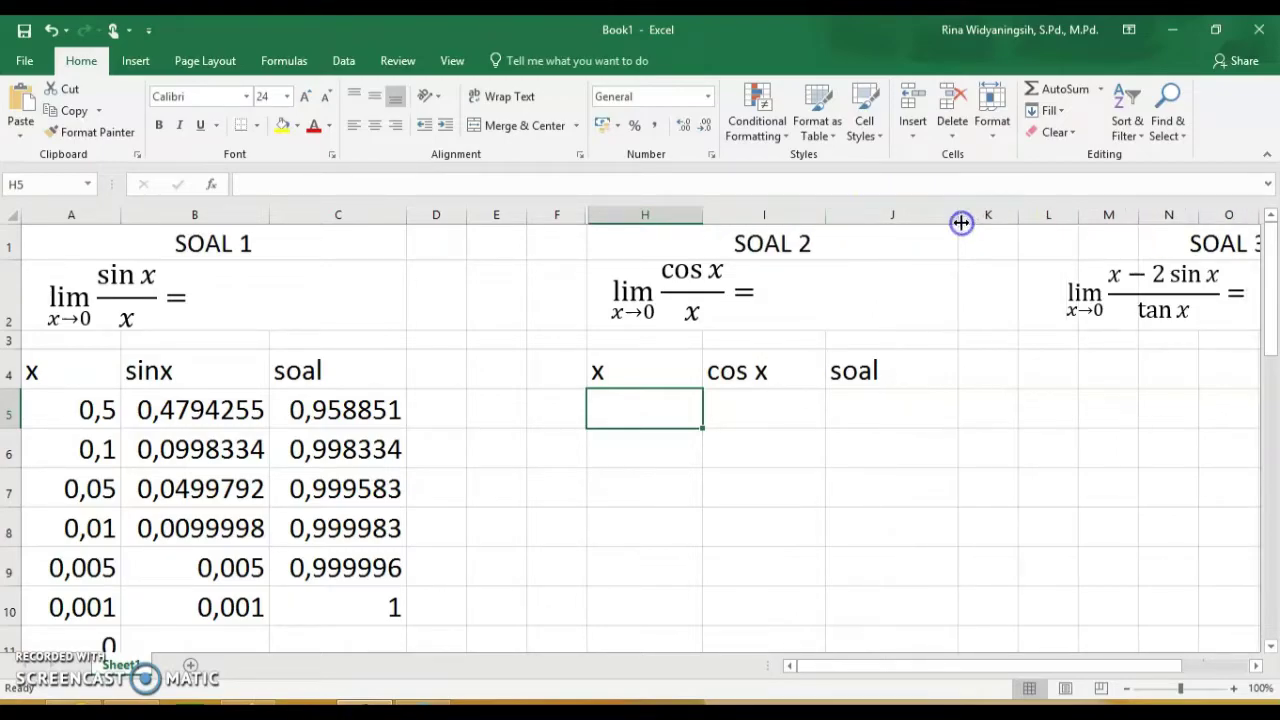
Step: Copy the x values from column A into column H starting at H5, and fill =COS(H5) from I5 down to I10
left_click(67, 410)
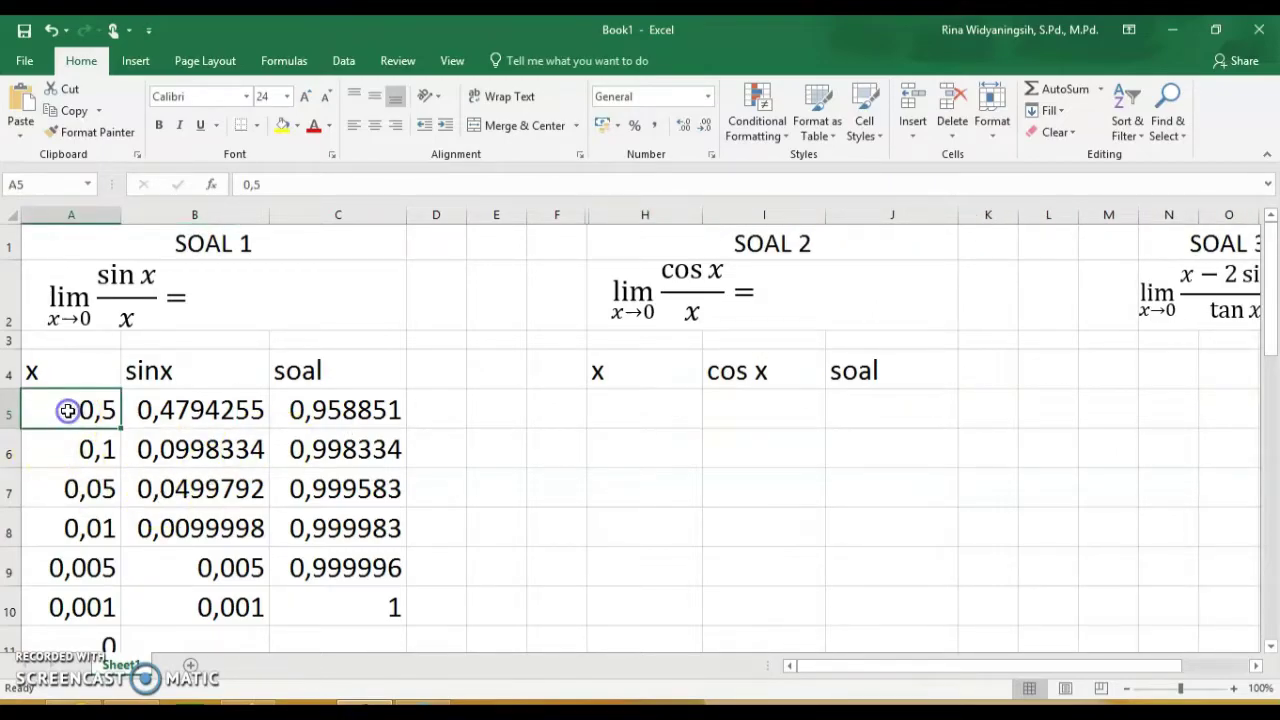
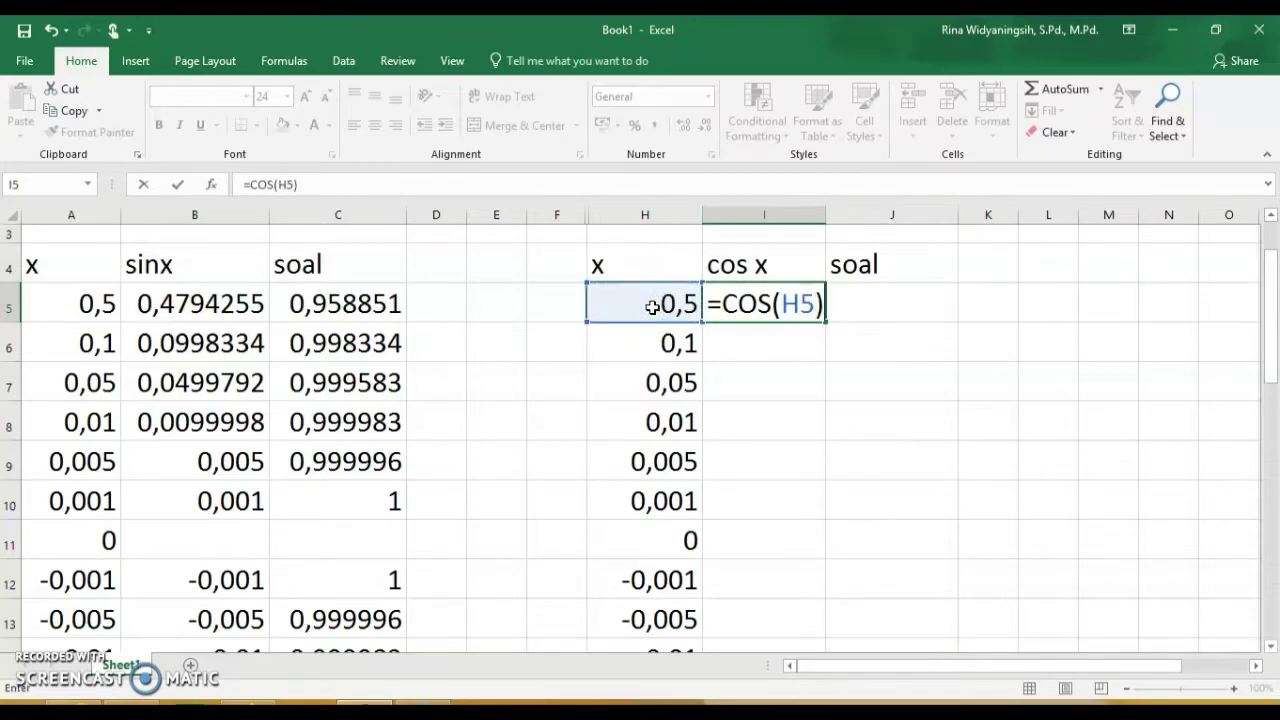
key("Return")
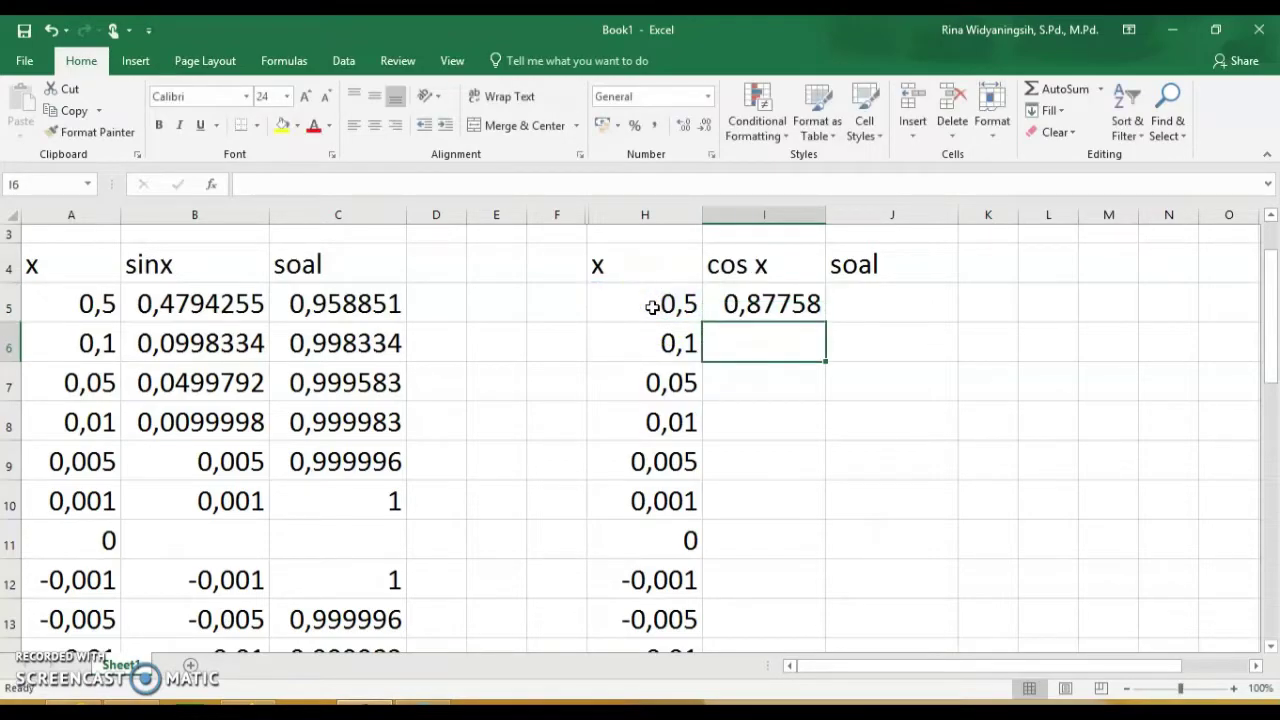
left_click(810, 310)
left_click_drag(825, 321, 808, 527)
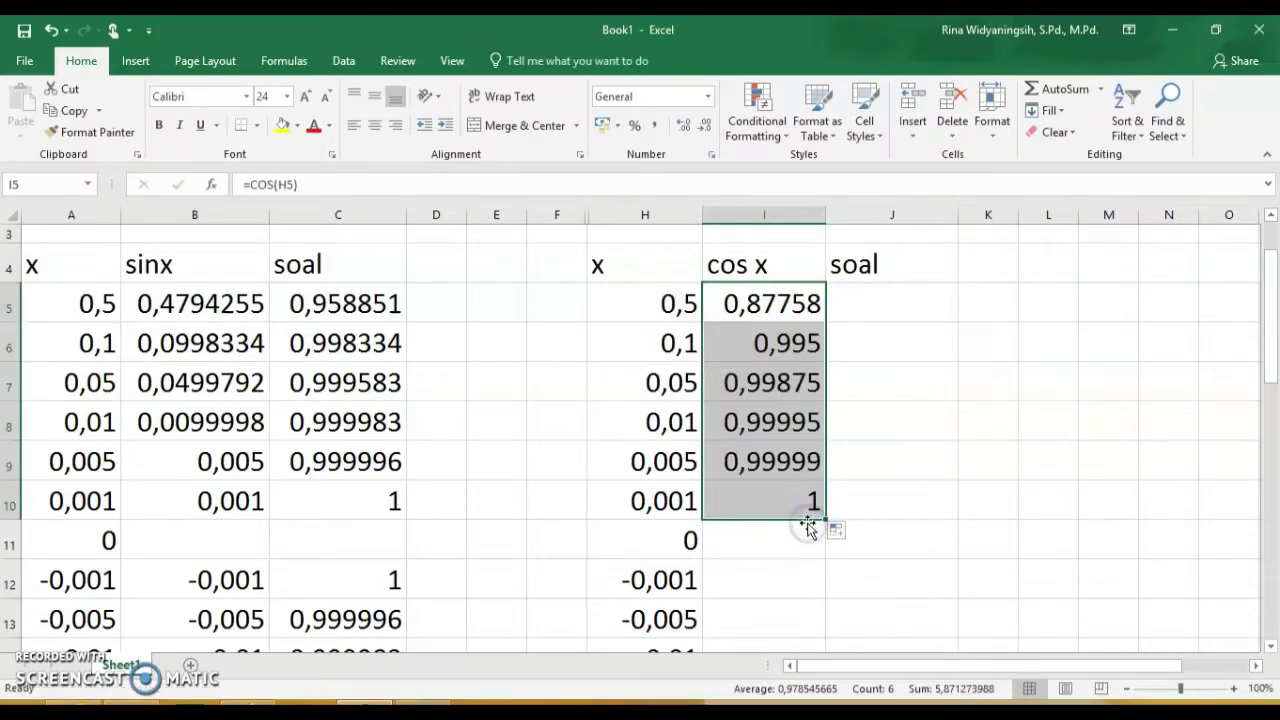
Step: Enter the quotient formula =I5/H5 in cell J5 under the SOAL 2 soal heading
left_click(879, 300)
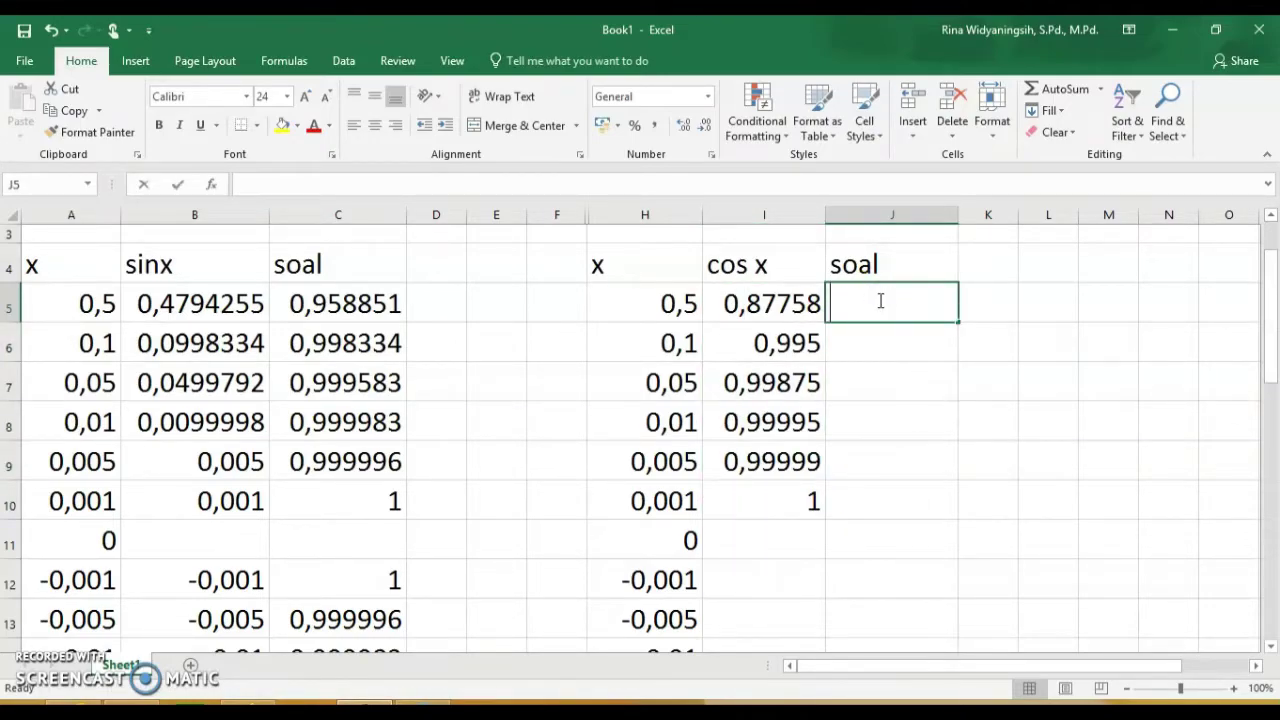
type("=")
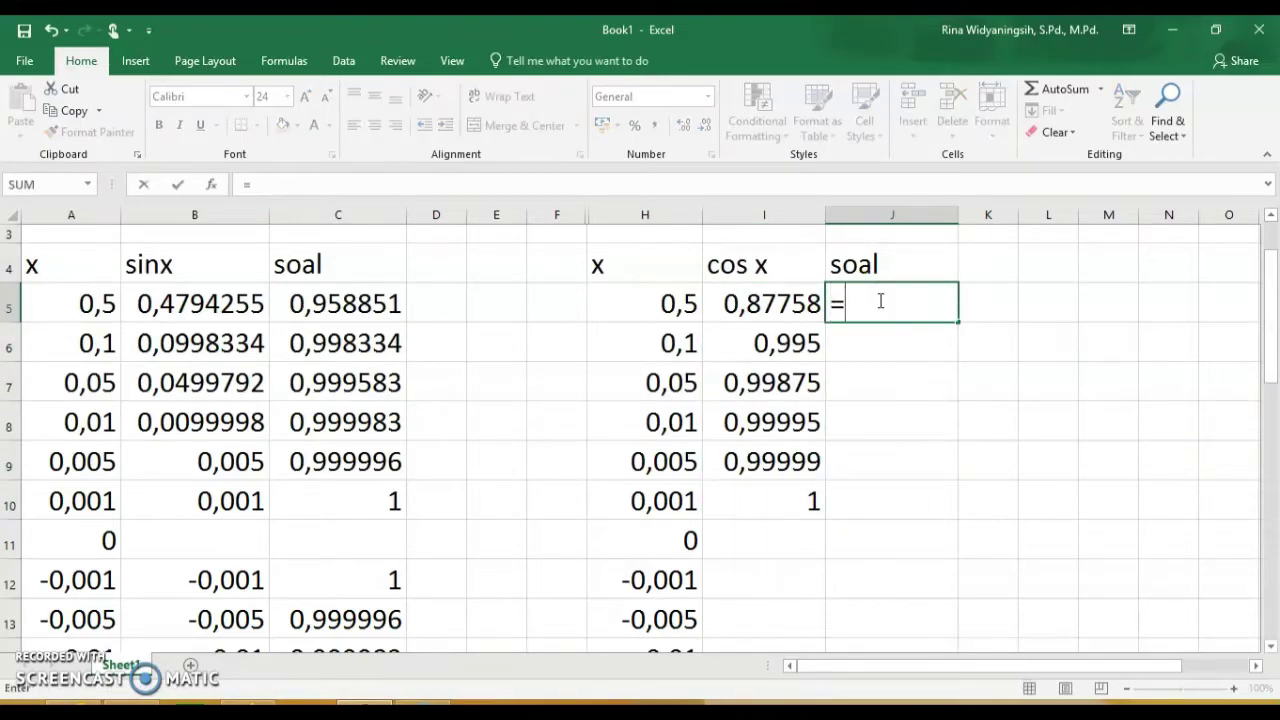
left_click(759, 306)
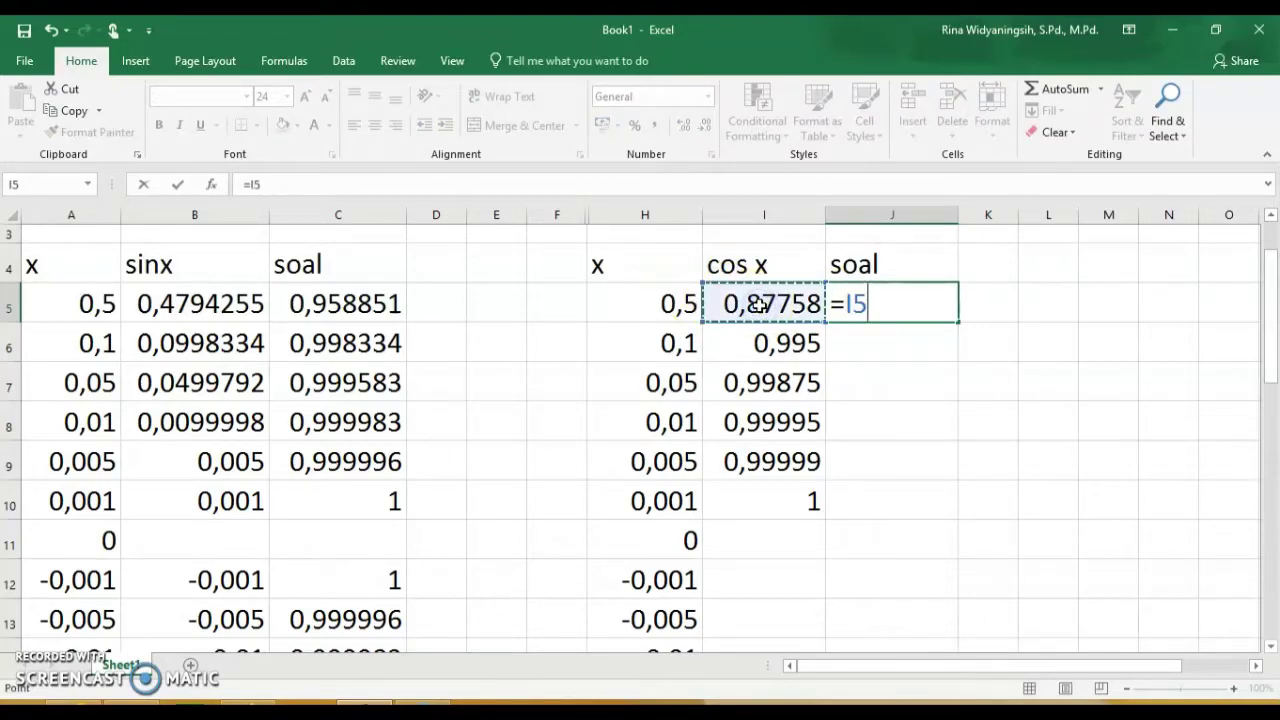
type("/")
left_click(677, 305)
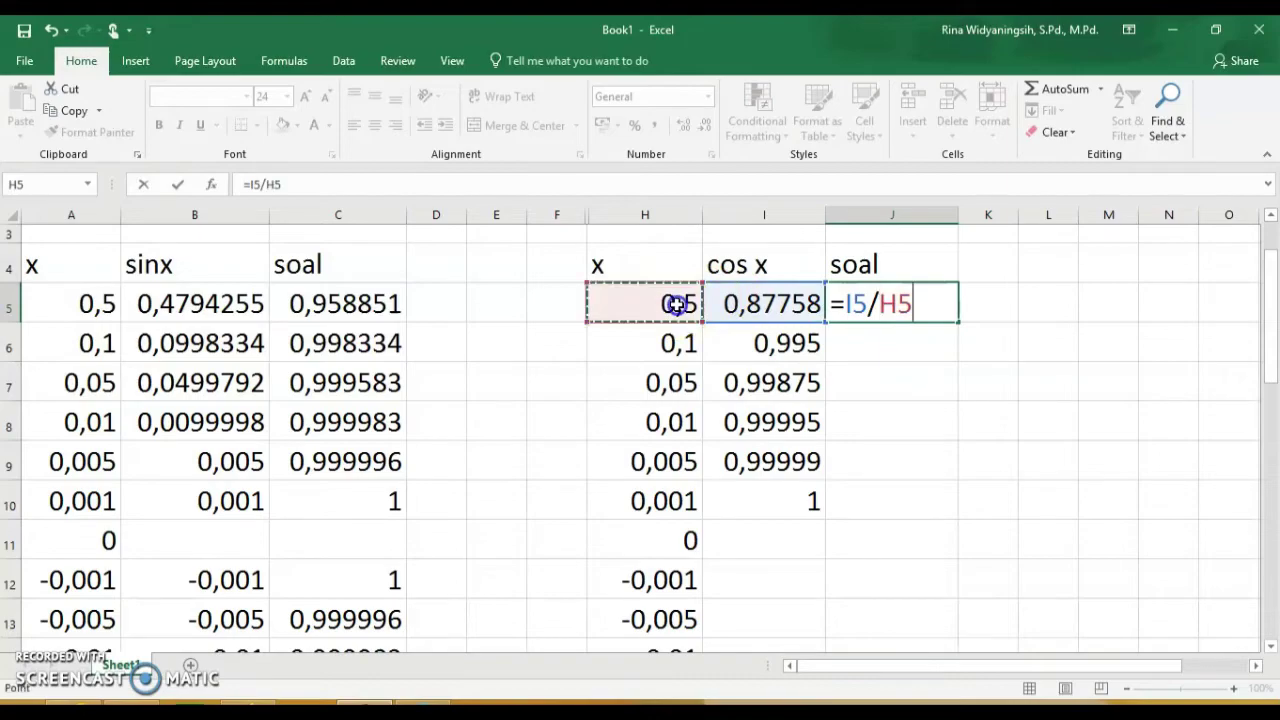
key("Return")
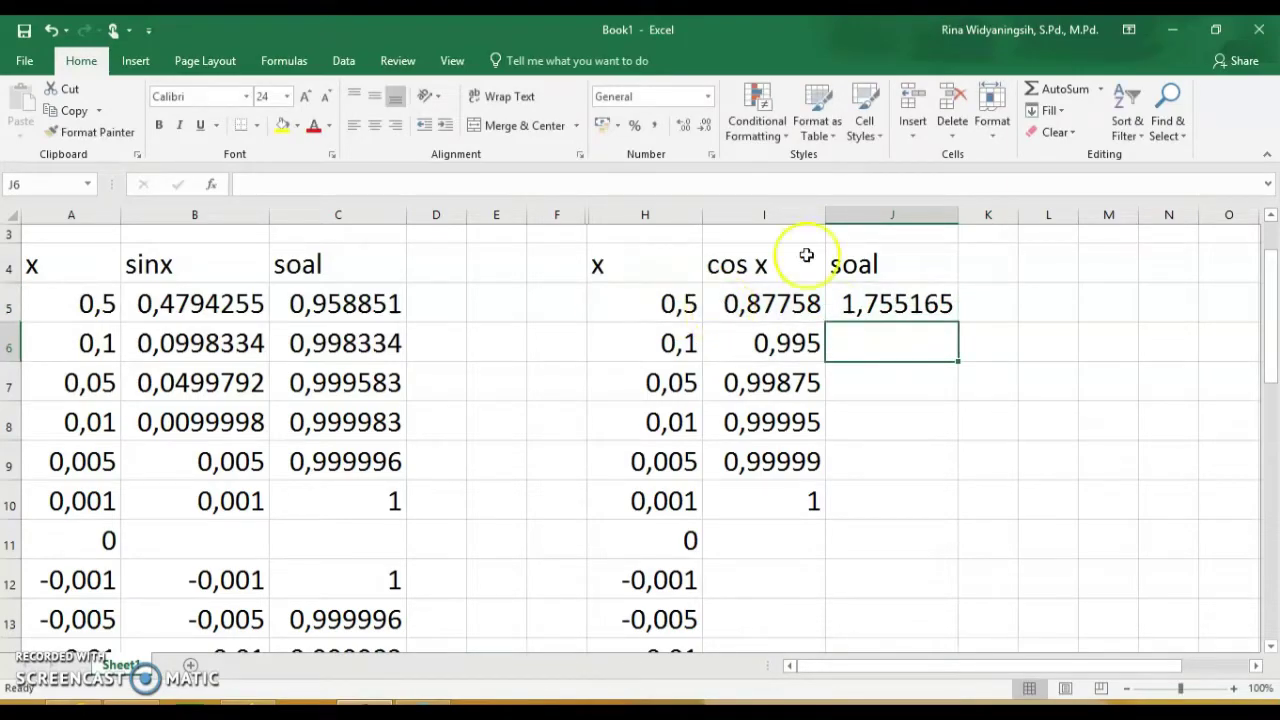
Step: Fill the quotient formula from J5 down through J10 for the positive x values
left_click(920, 304)
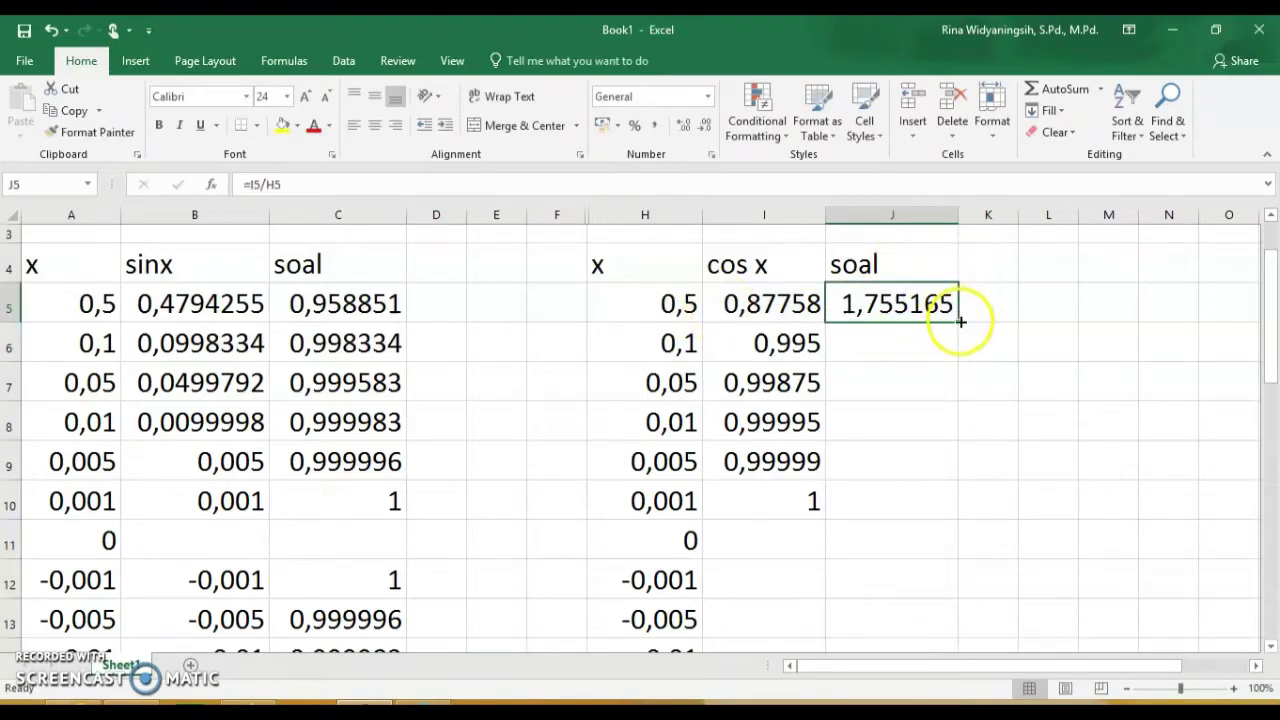
left_click_drag(957, 323, 945, 510)
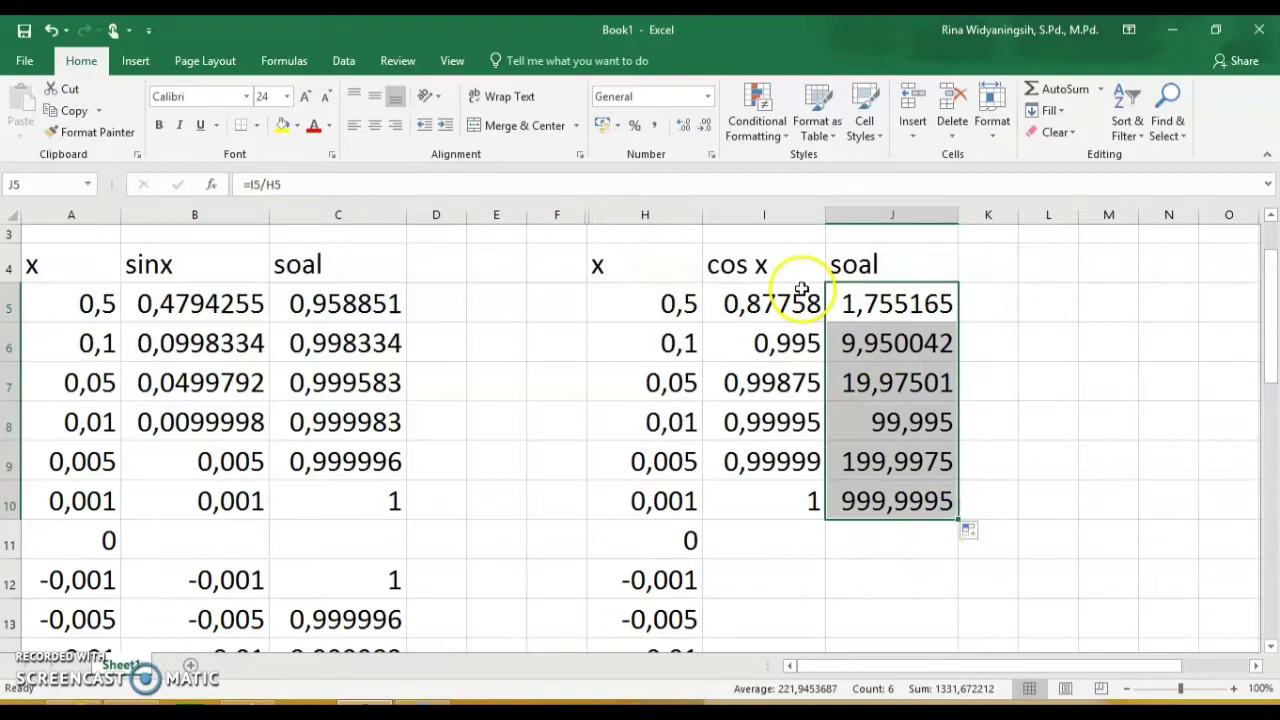
Step: Examine how the soal values in J5 to J10 change as the positive x values in column H approach 0
left_click(680, 303)
key("Down")
key("Down")
key("Down")
key("Down")
key("Down")
key("Down")
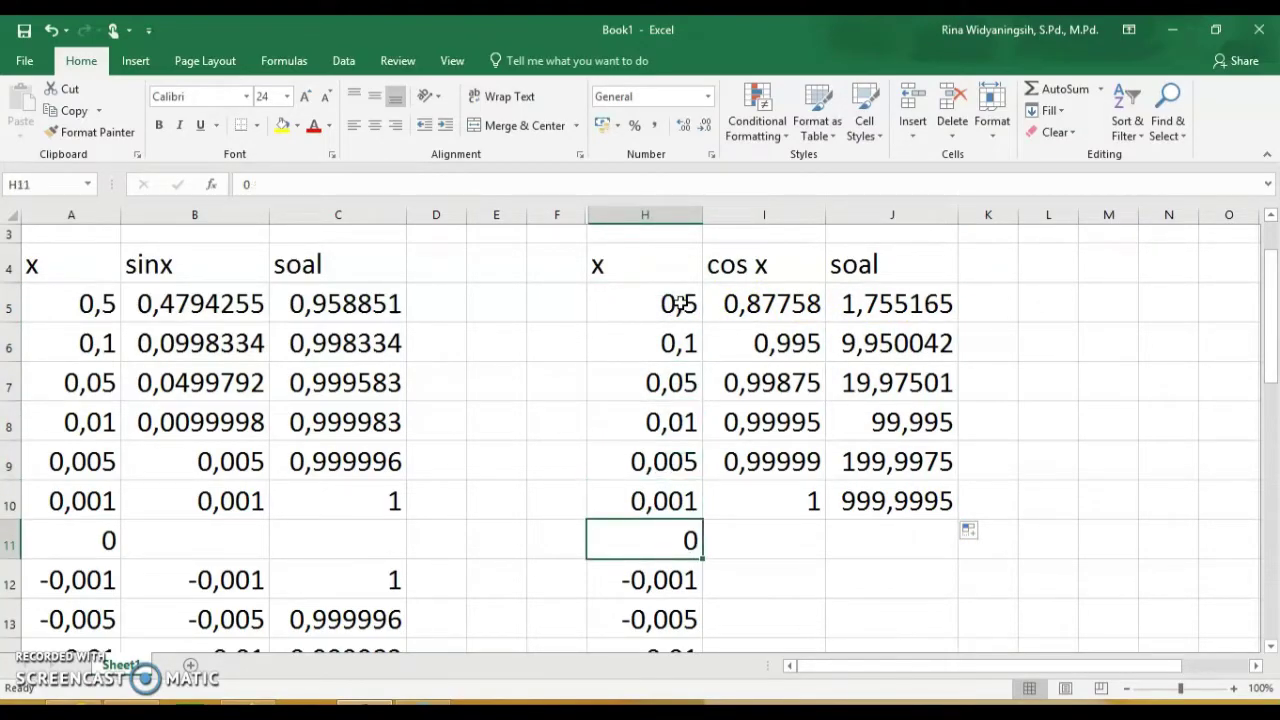
left_click(925, 300)
key("Down")
key("Down")
key("Down")
key("Down")
key("Down")
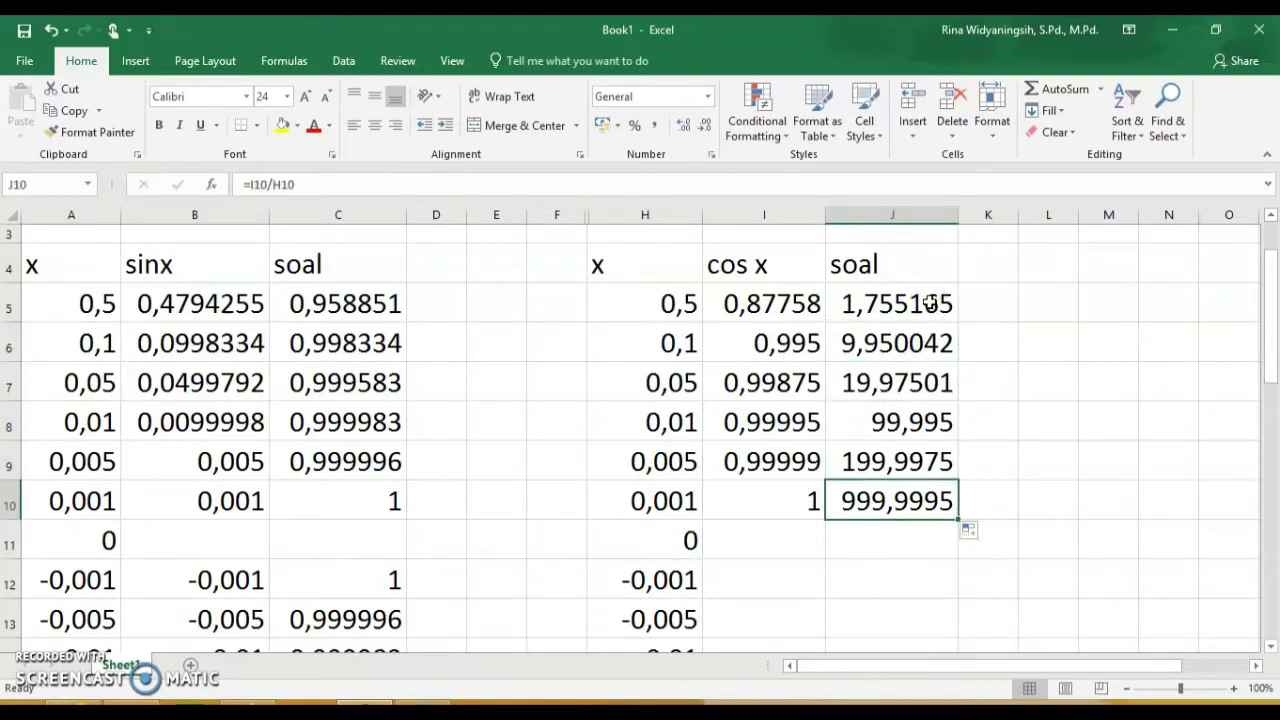
key("Up")
key("Up")
key("Up")
key("Up")
key("Up")
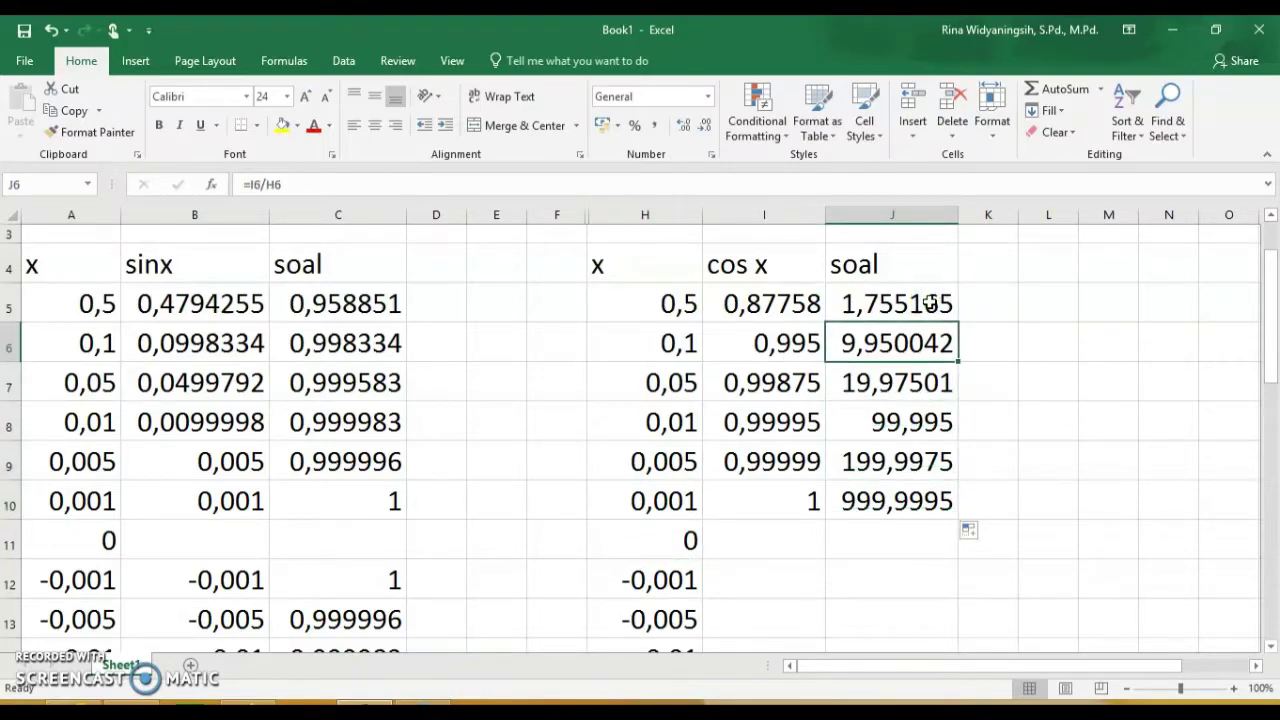
key("Down")
key("Down")
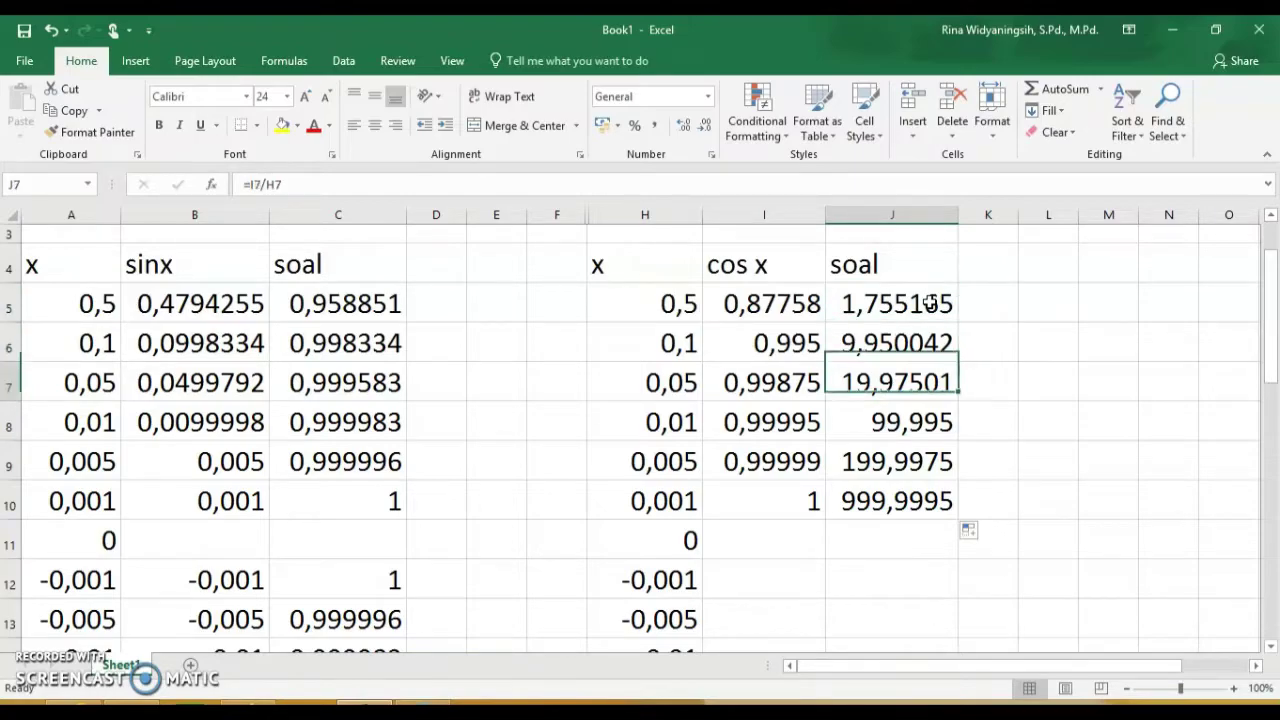
key("Down")
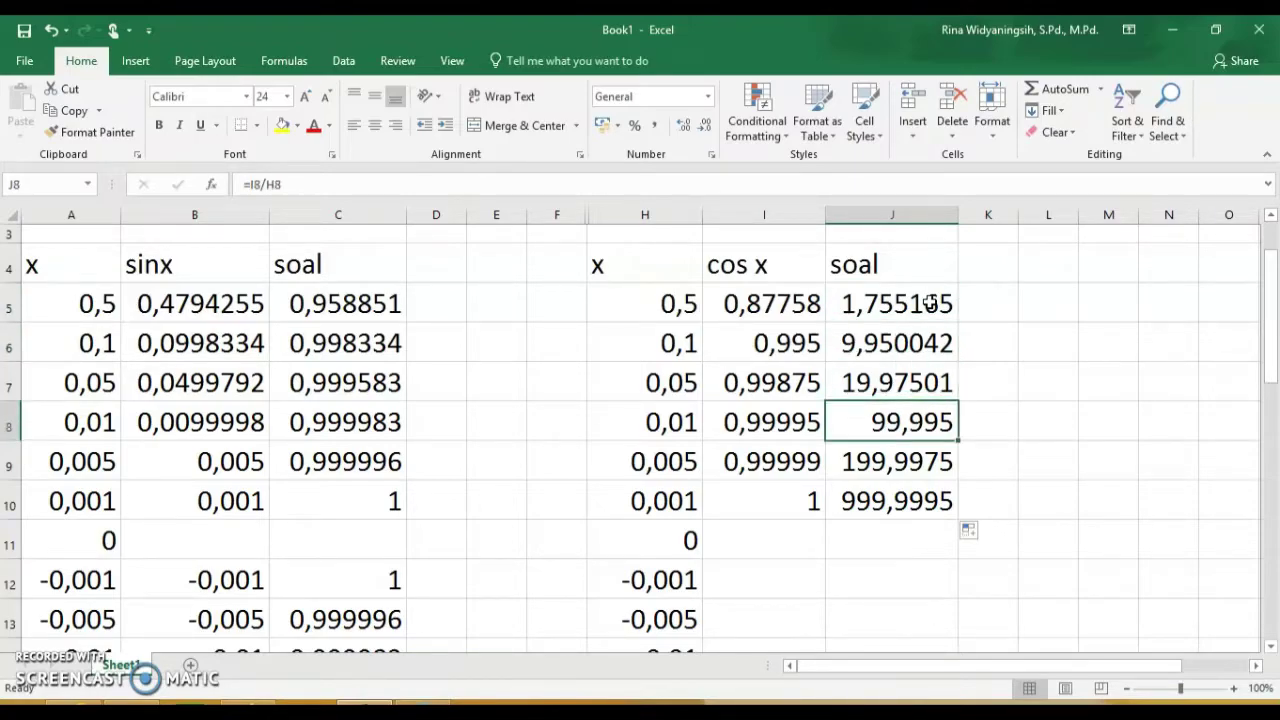
key("Down")
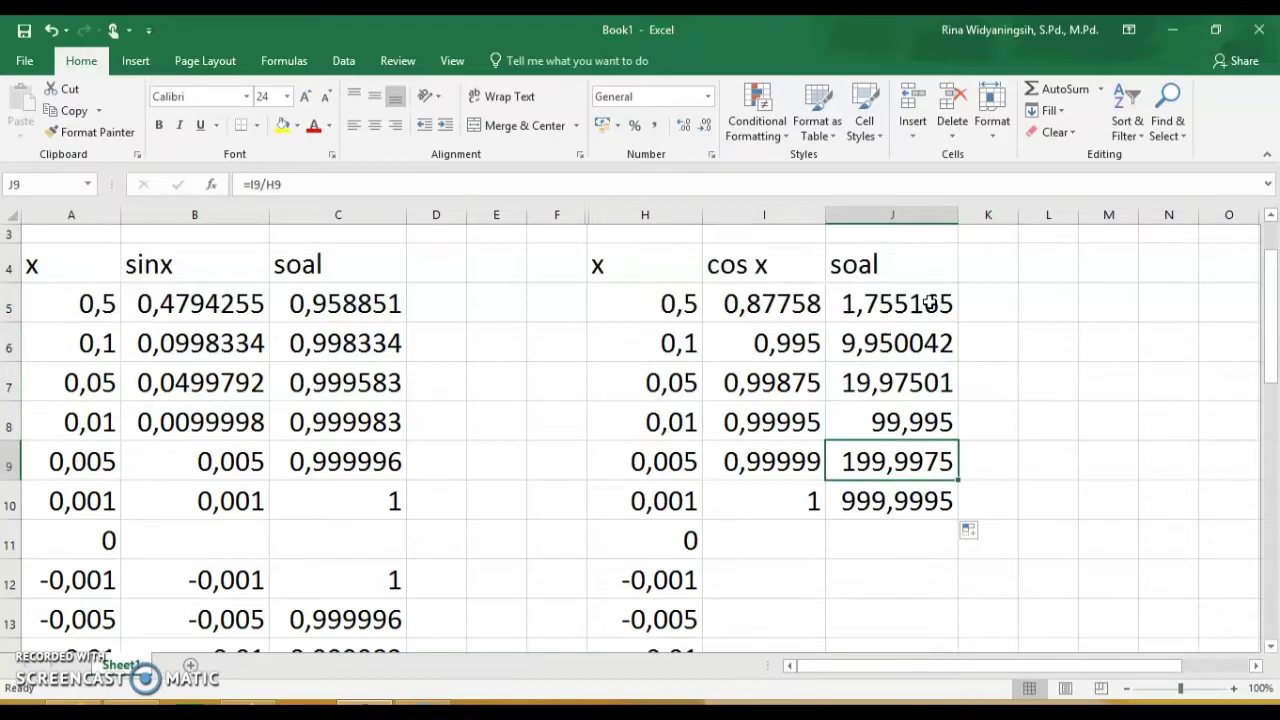
key("Down")
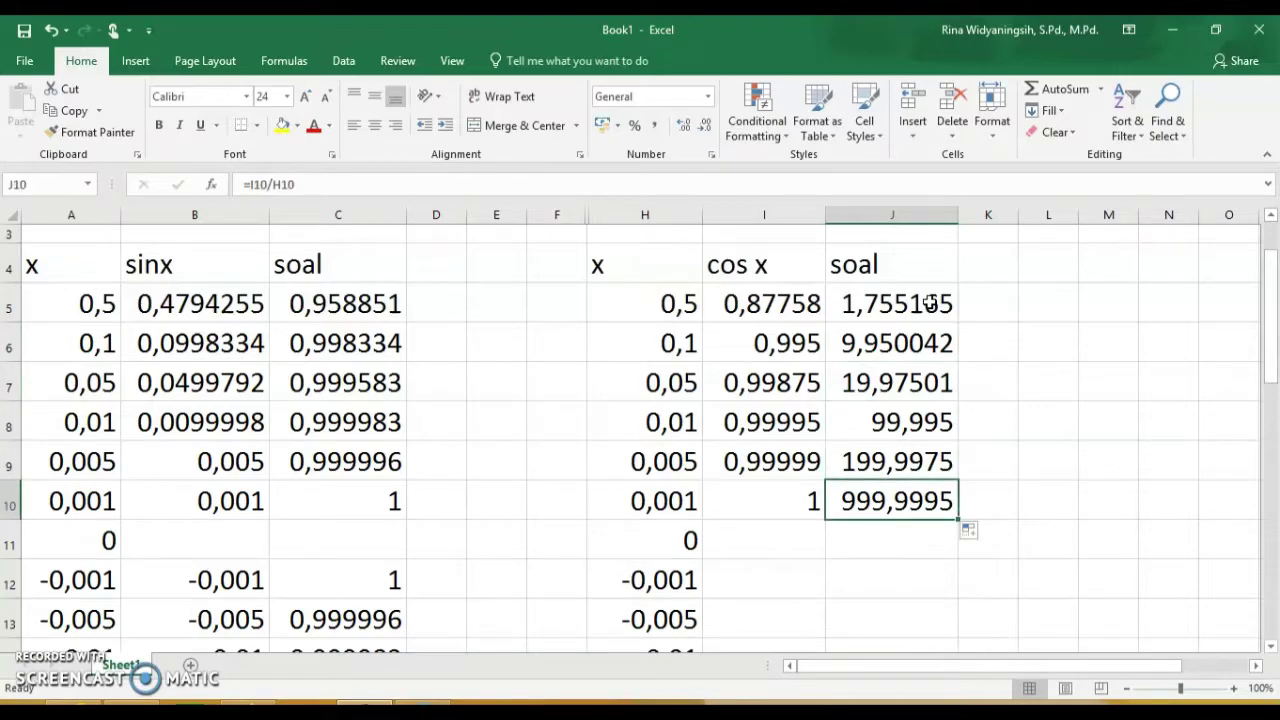
key("Up")
key("Up")
key("Up")
key("Up")
key("Up")
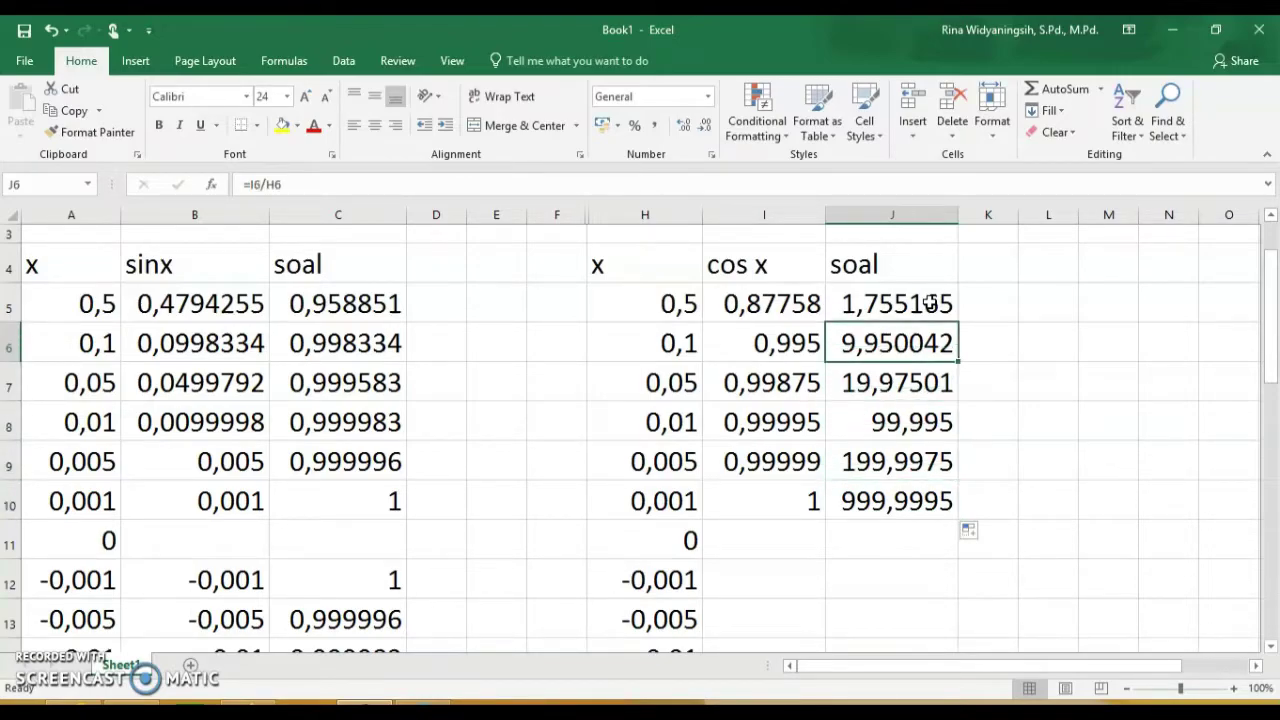
key("Down")
key("Down")
key("Down")
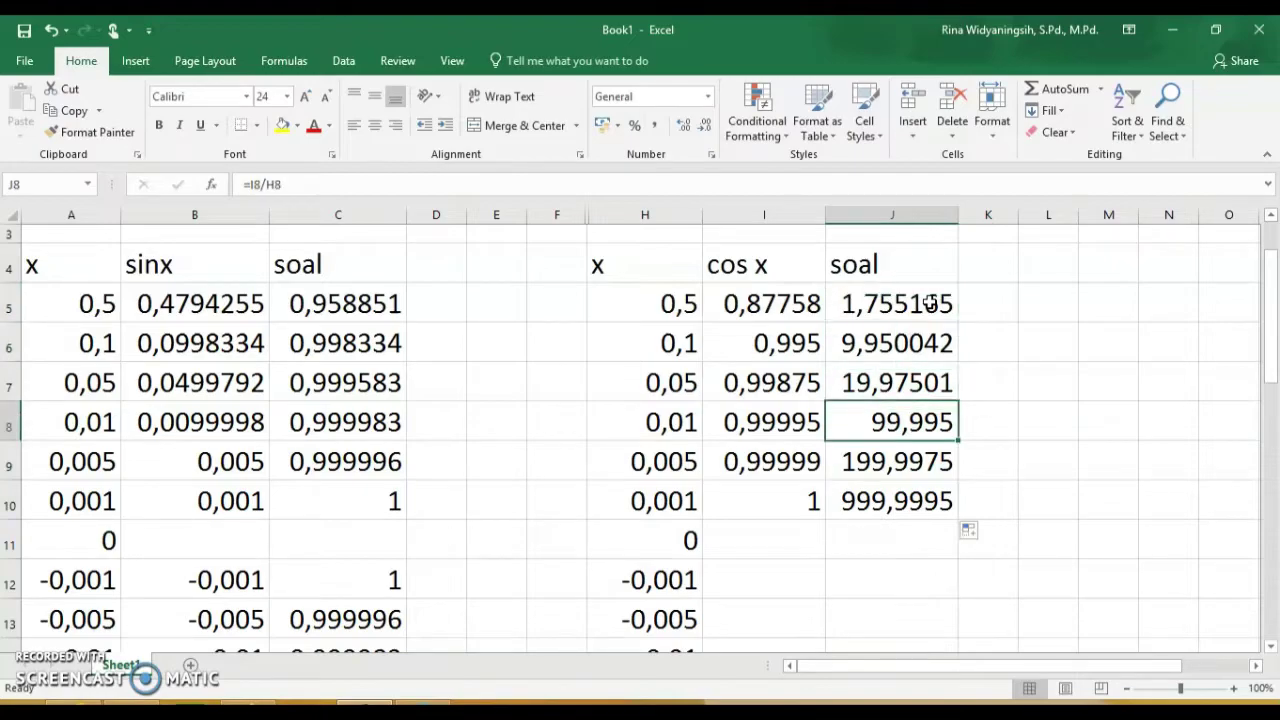
key("Down")
key("Down")
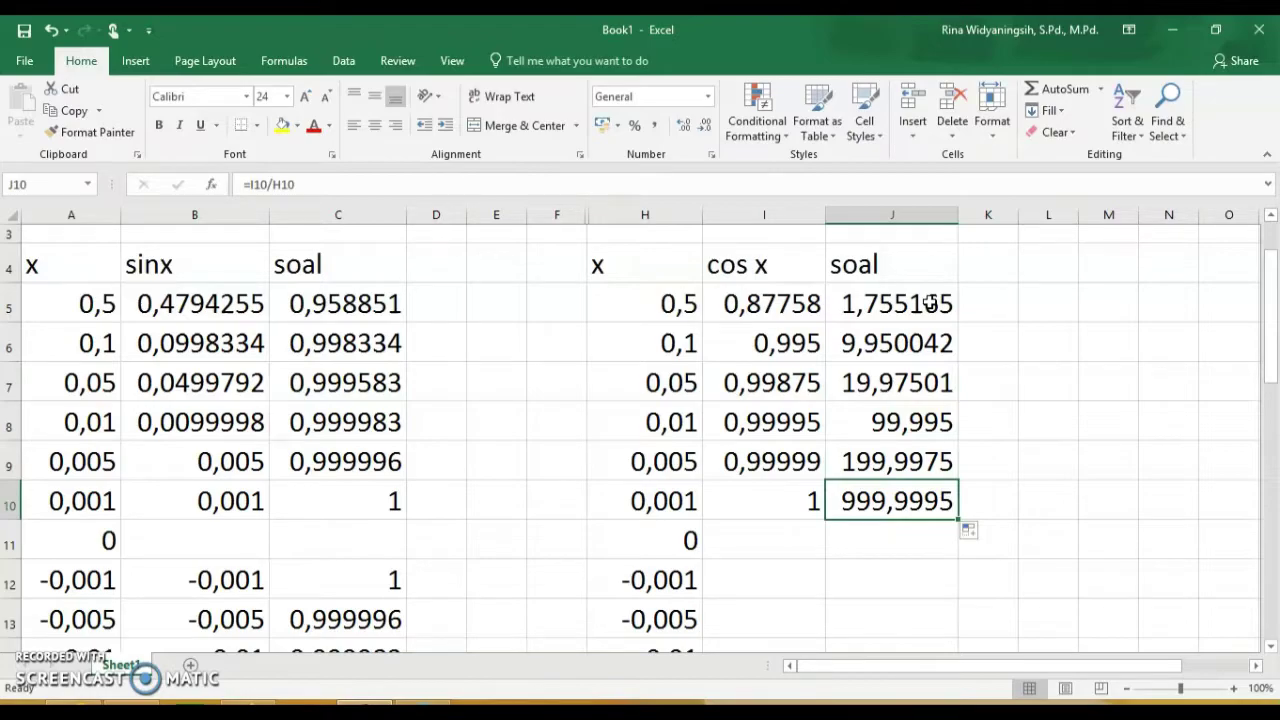
key("Up")
key("Up")
key("Up")
key("Up")
key("Up")
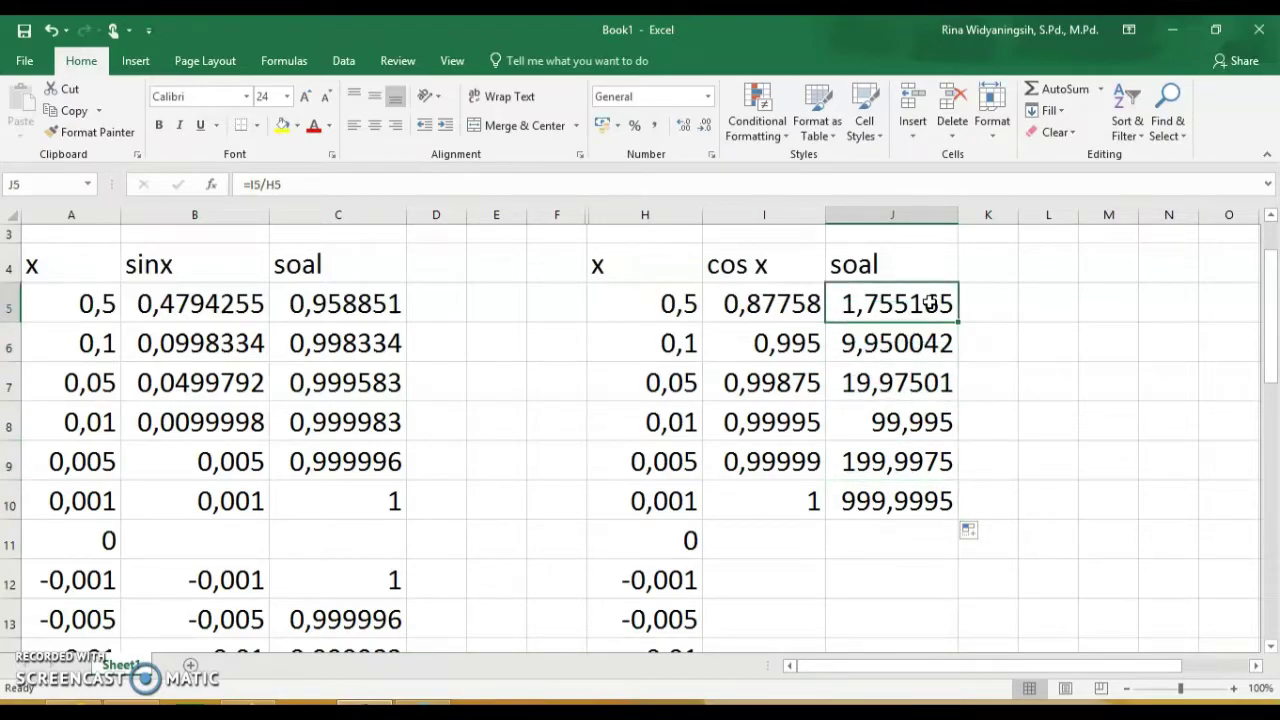
key("Down")
key("Down")
key("Down")
key("Down")
key("Down")
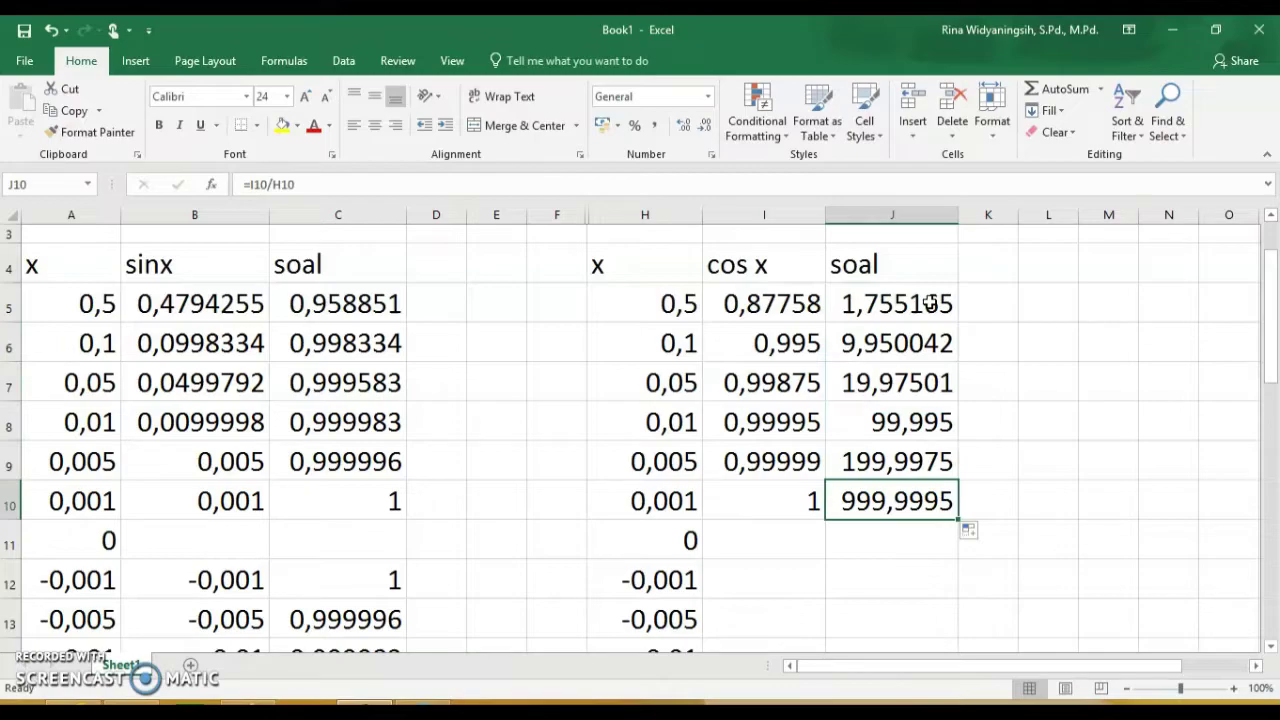
Step: Review the negative x values in column H from H12 down to H17
left_click(668, 582)
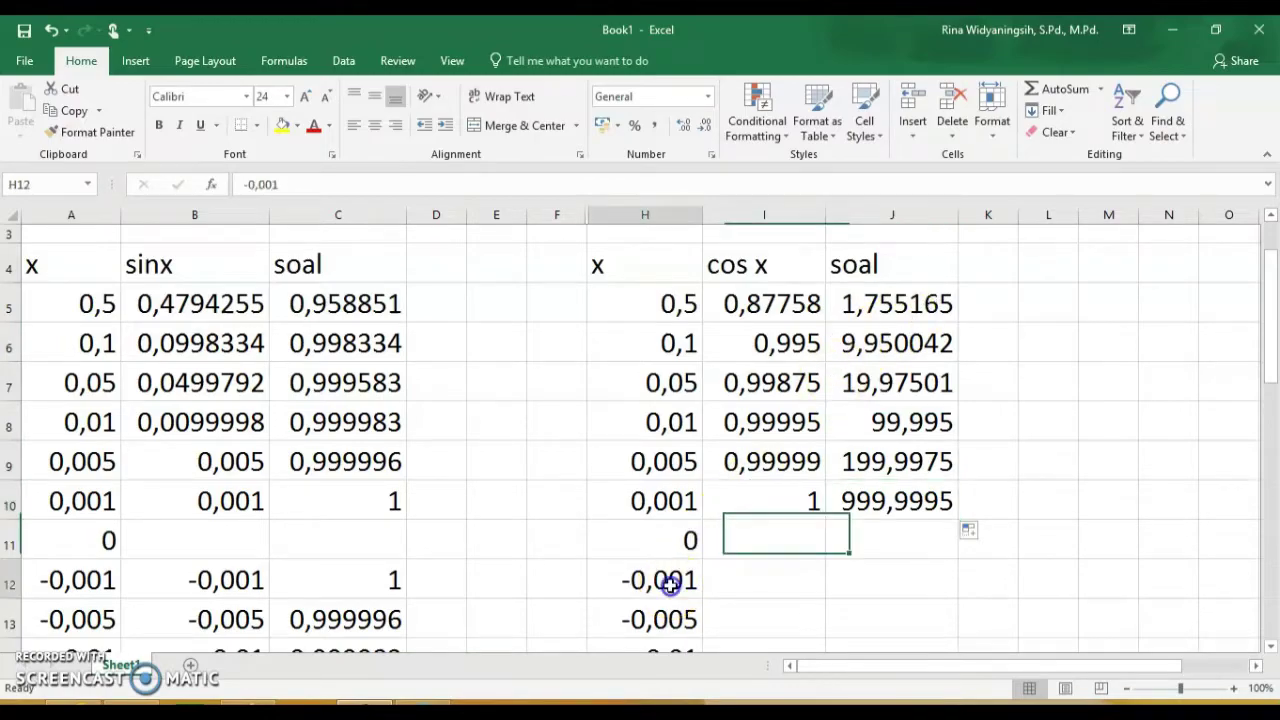
key("Down")
key("Down")
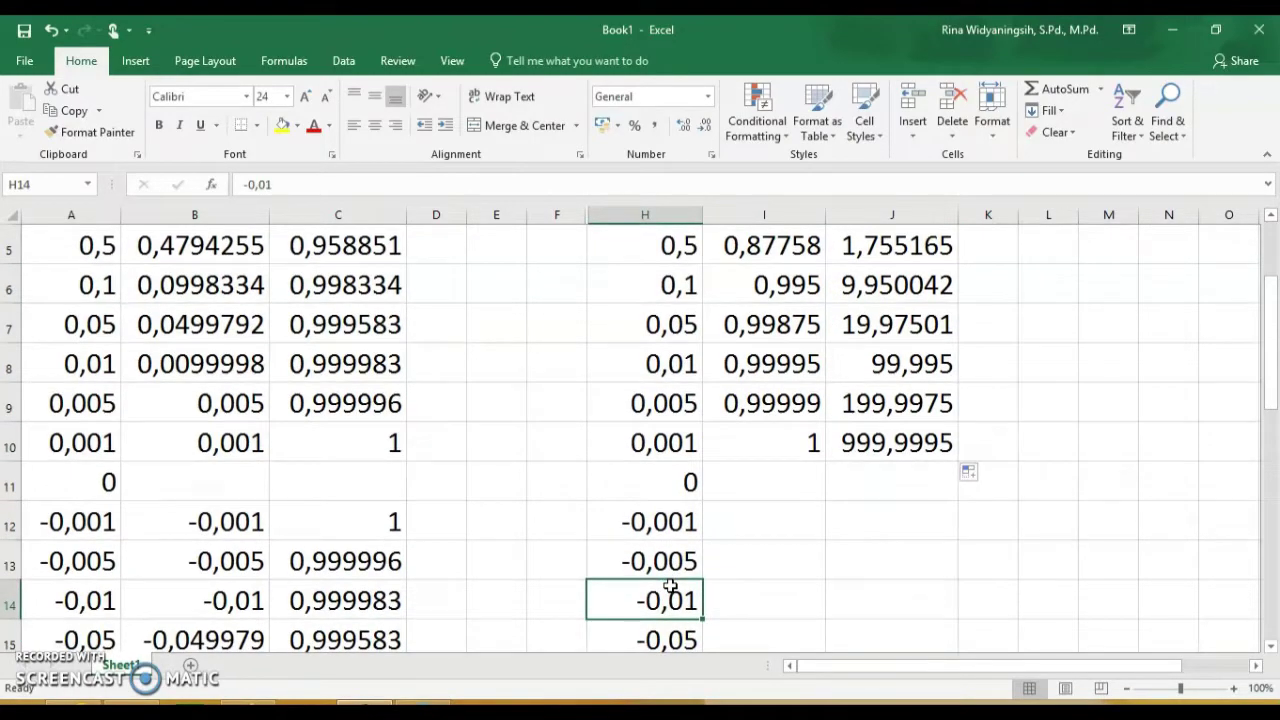
key("Down")
key("Down")
key("Down")
key("Down")
Step: Enter =COS(H12) in cell I12 and fill it down to I17 for the negative x values
key("Up")
key("Up")
key("Up")
key("Up")
key("Up")
key("Up")
key("Right")
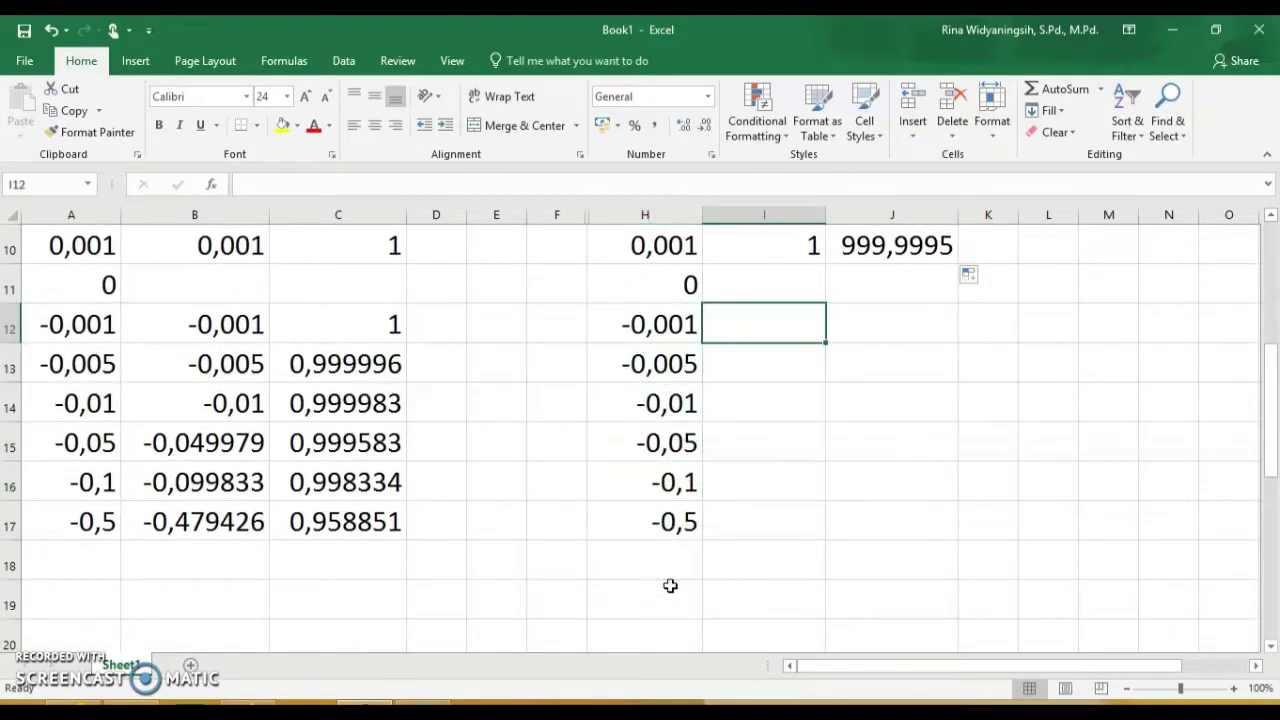
type("=c")
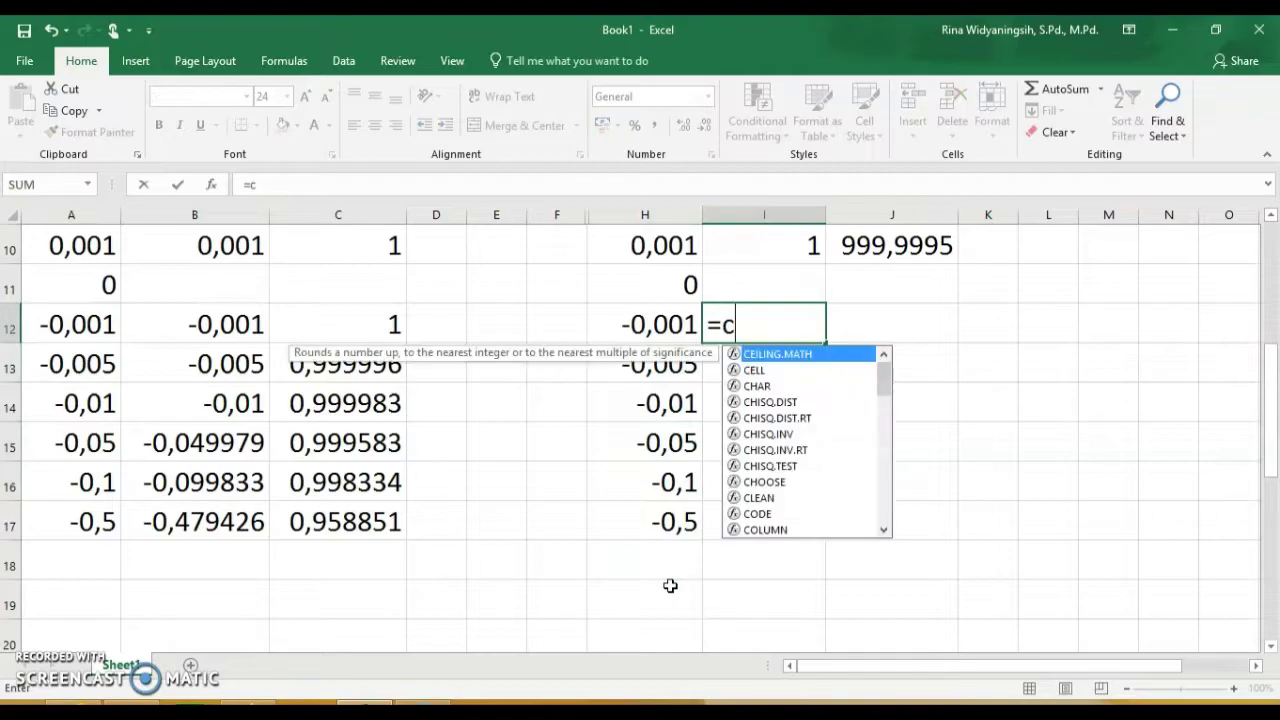
type("osx")
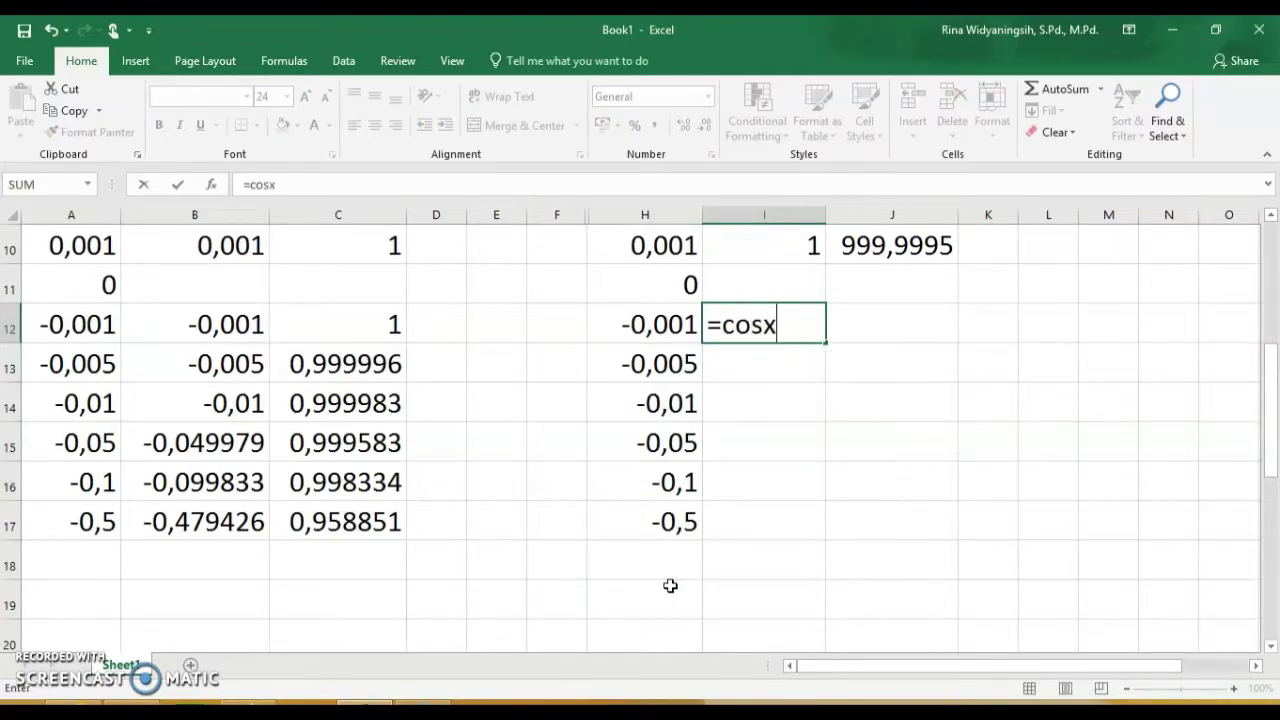
key("BackSpace")
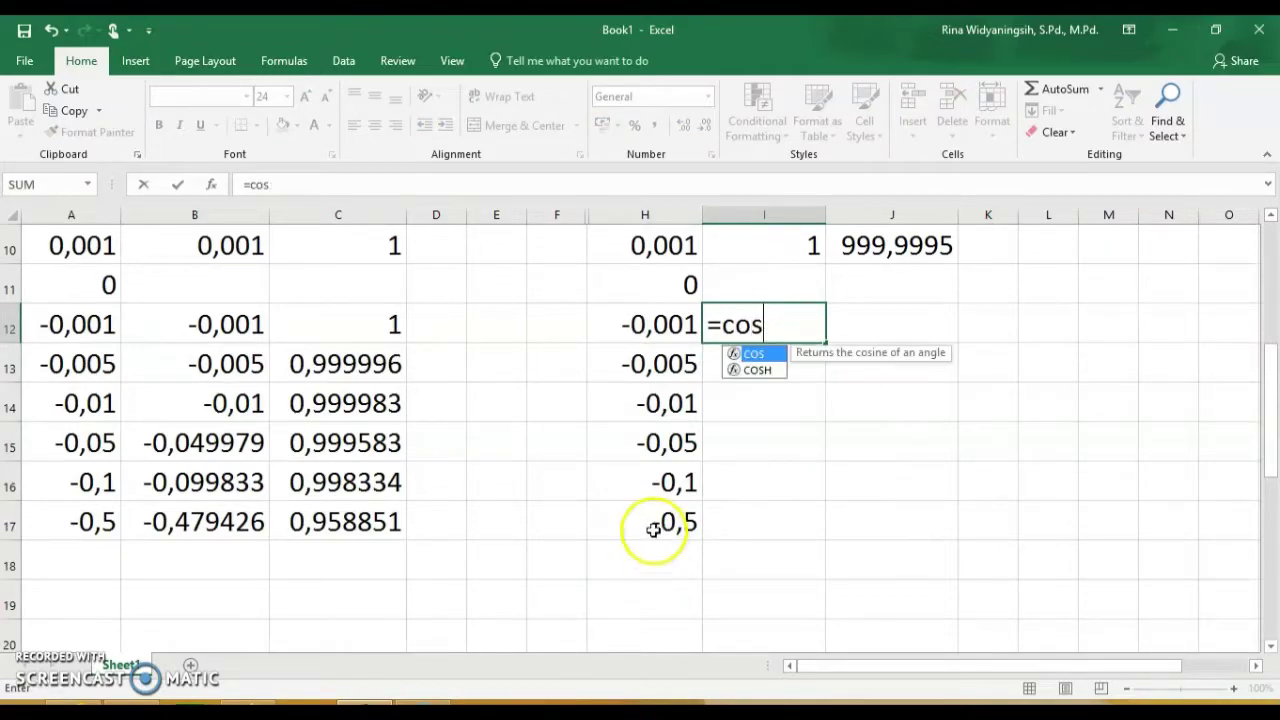
double_click(768, 355)
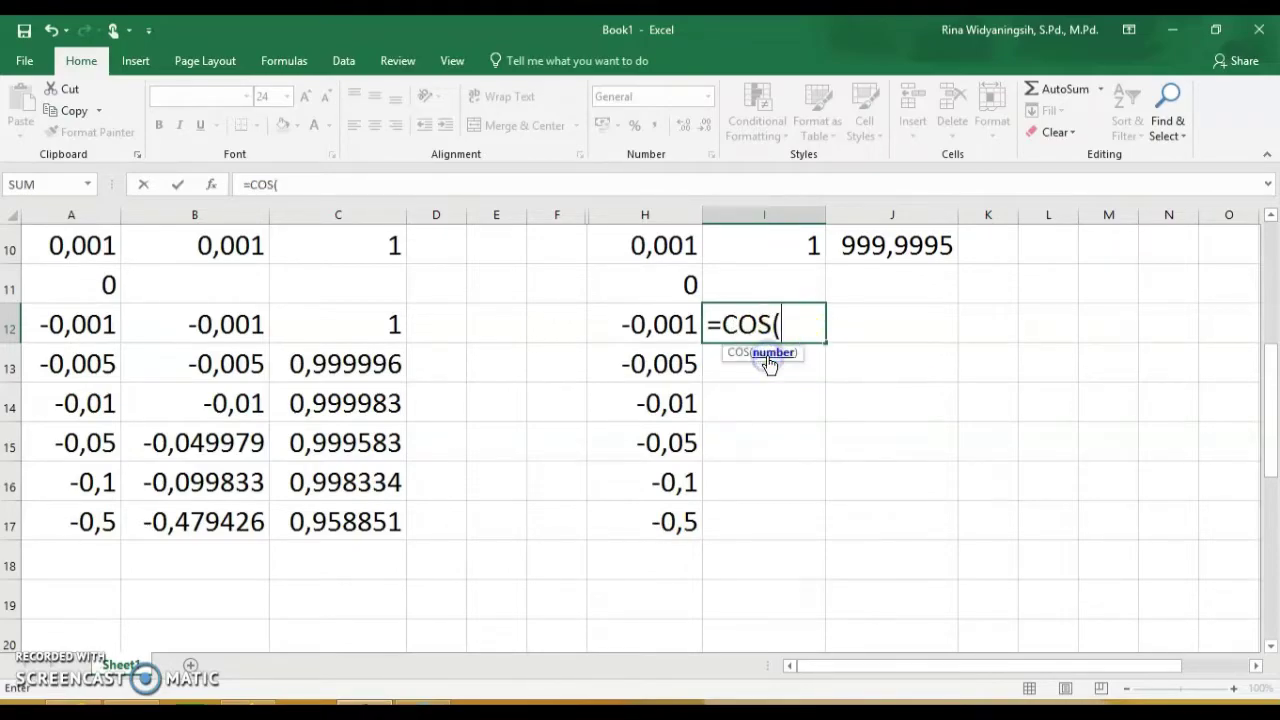
left_click(678, 319)
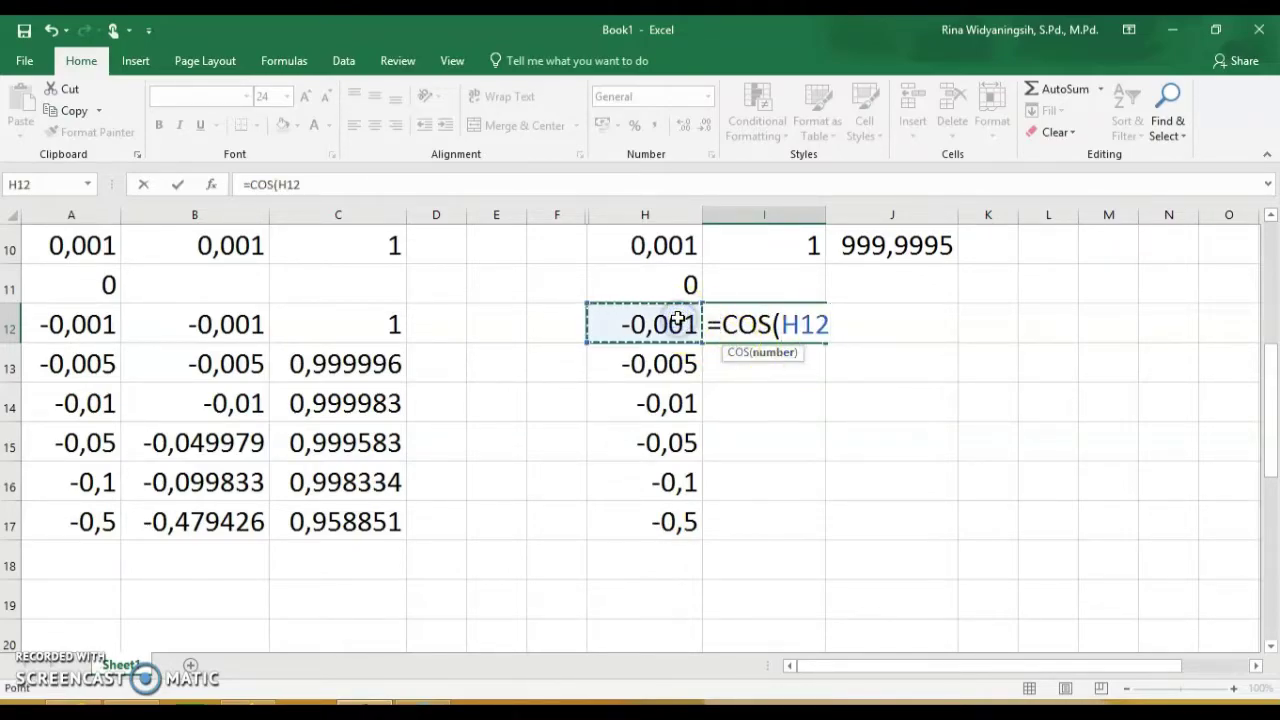
type(")")
key("Return")
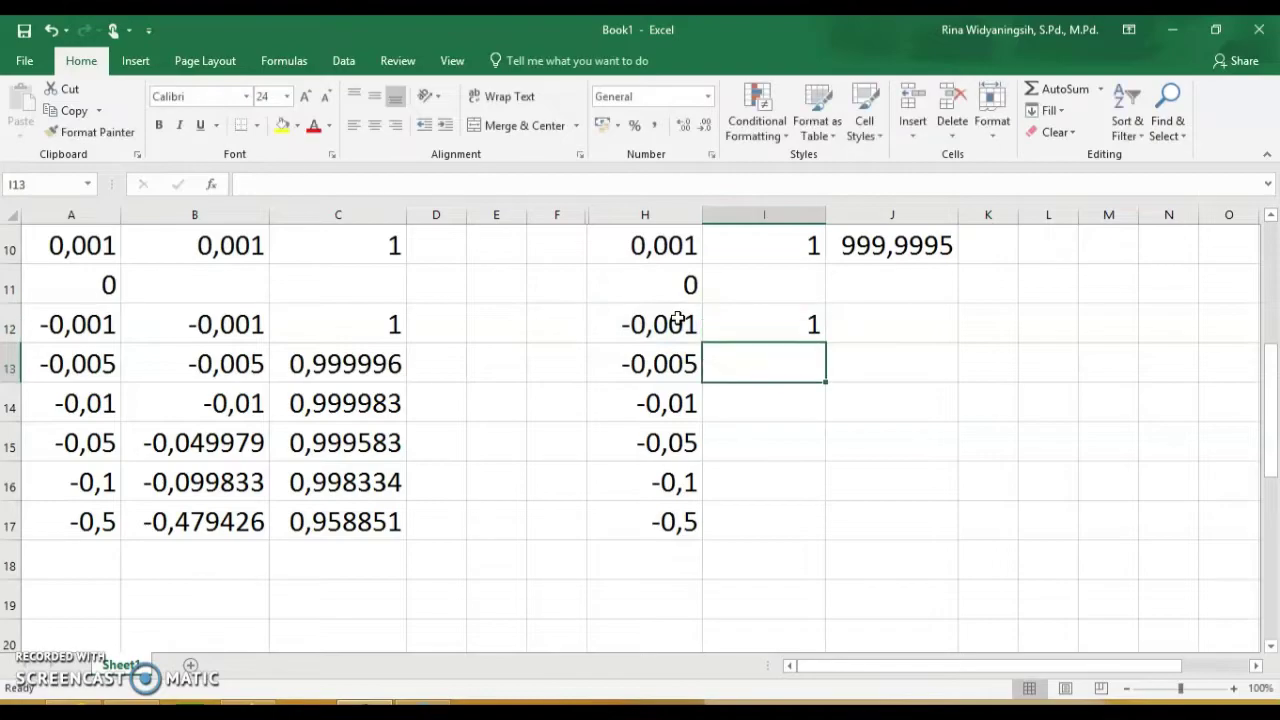
left_click(805, 323)
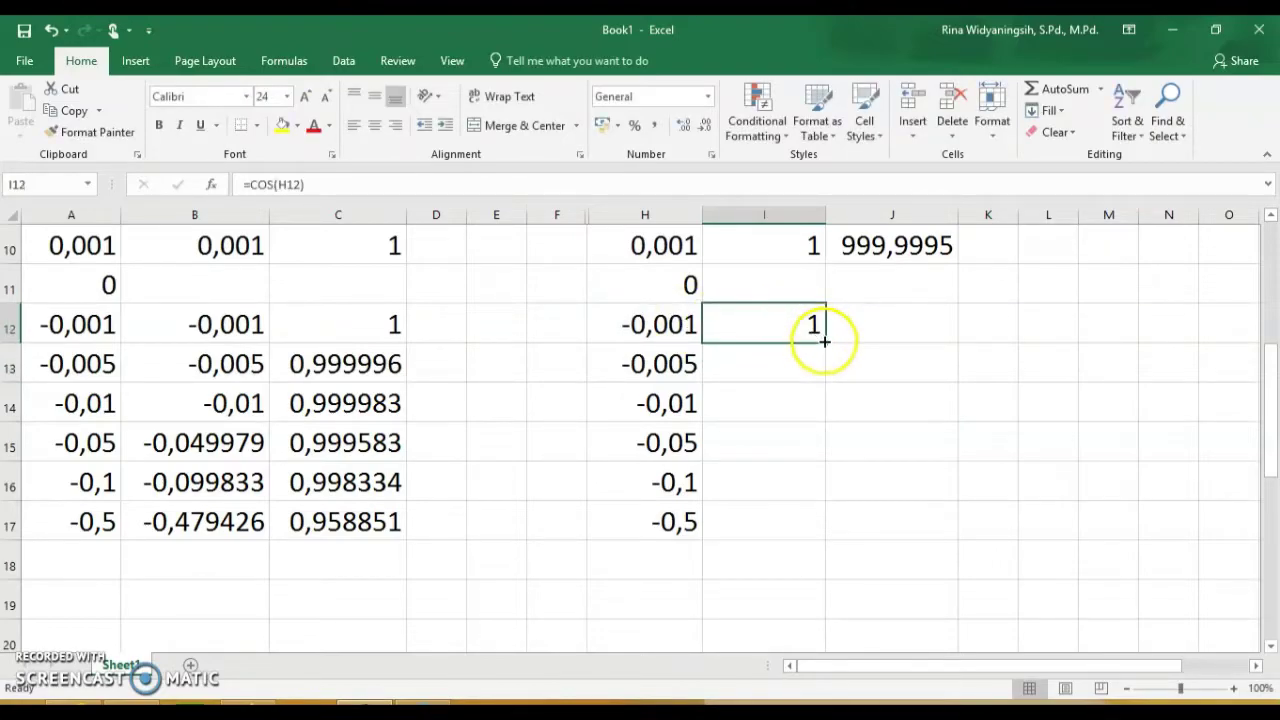
left_click_drag(823, 341, 803, 523)
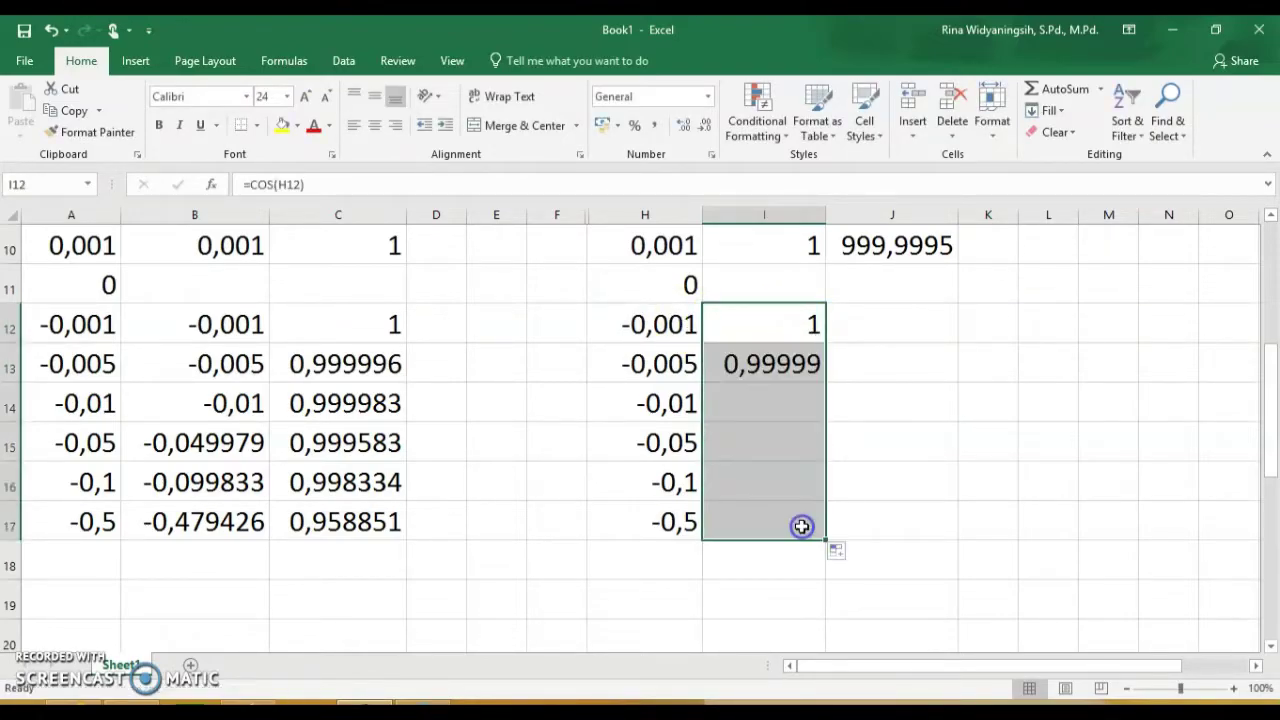
Step: Enter =I12/H12 in cell J12 and fill it down to J17
left_click(885, 328)
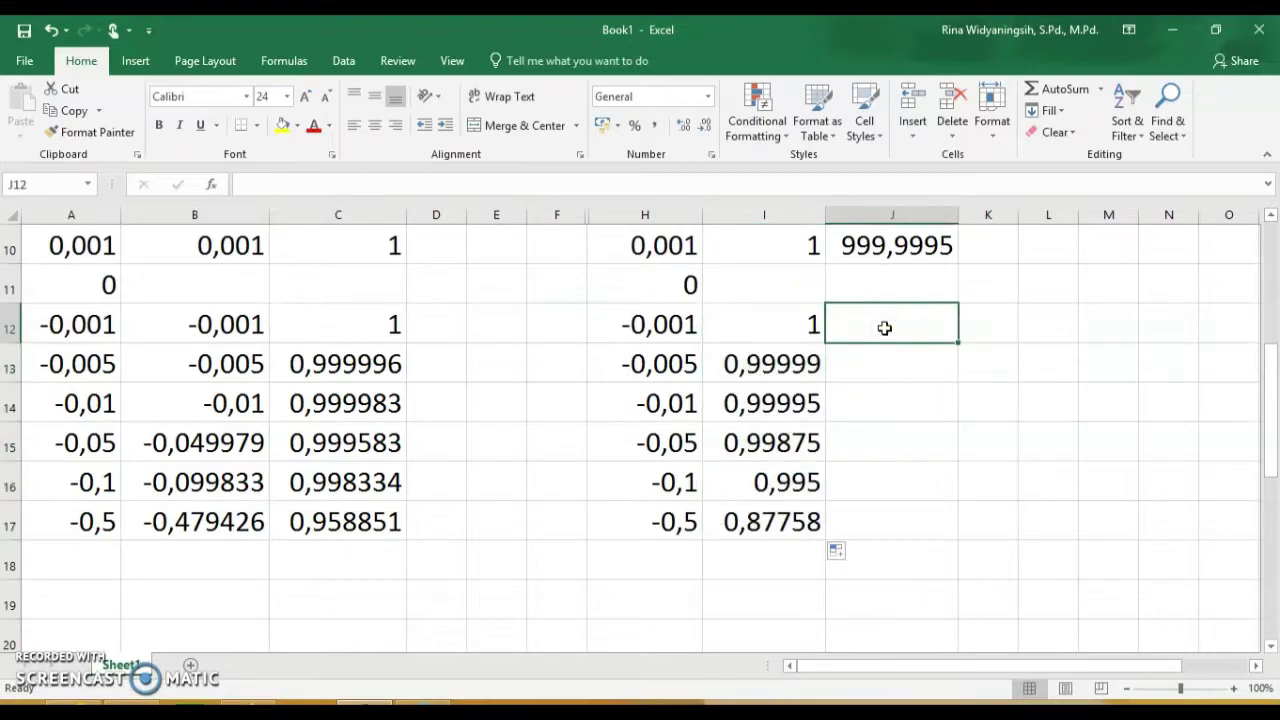
type("=")
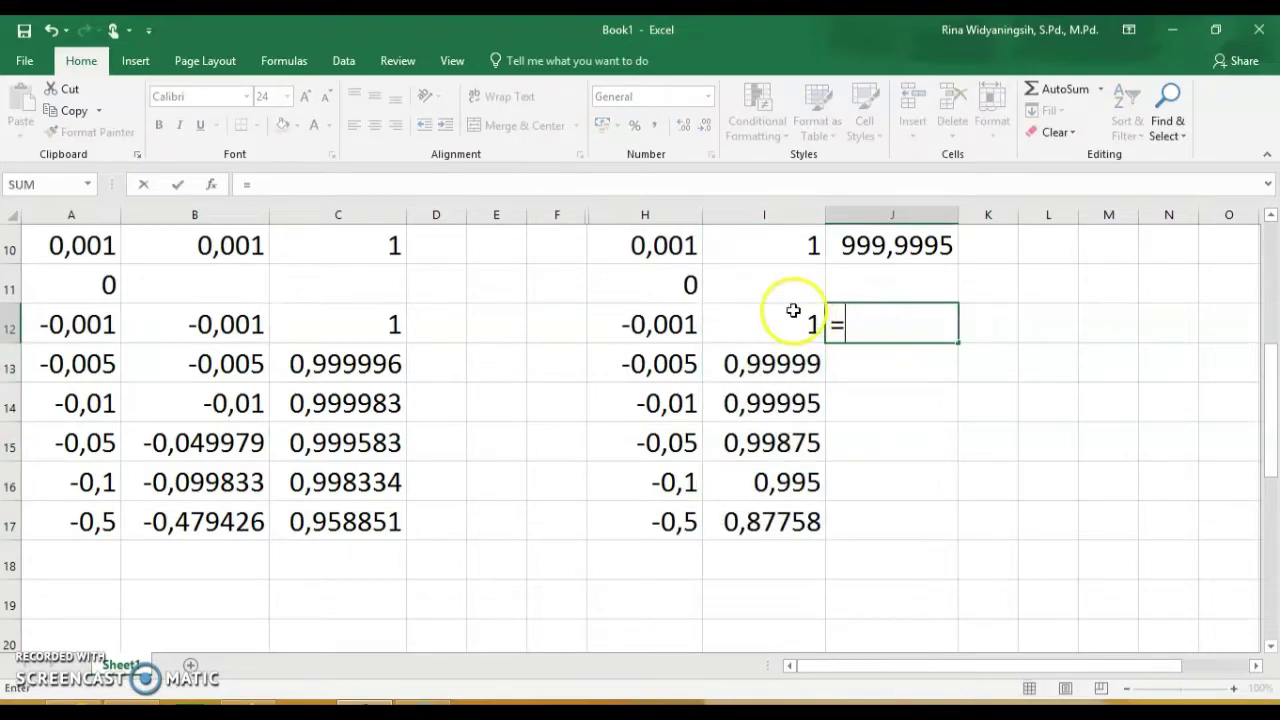
left_click(766, 335)
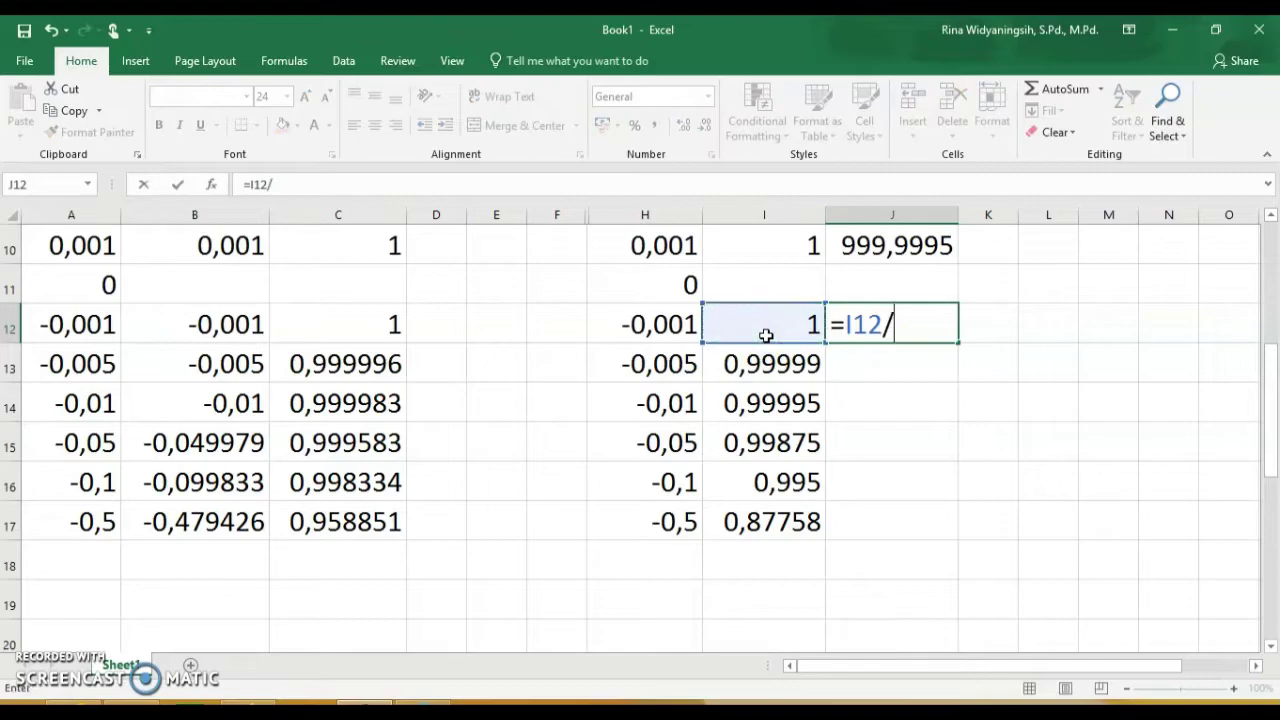
type("/")
left_click(664, 322)
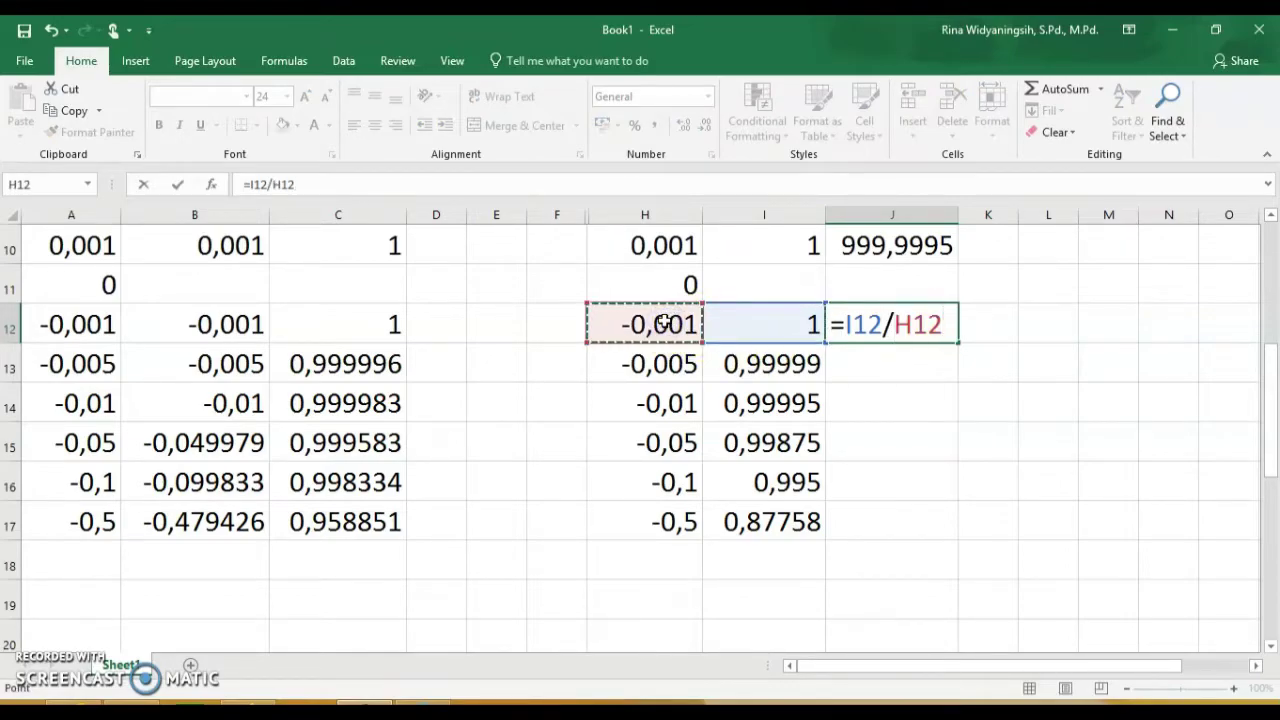
key("Return")
left_click(903, 322)
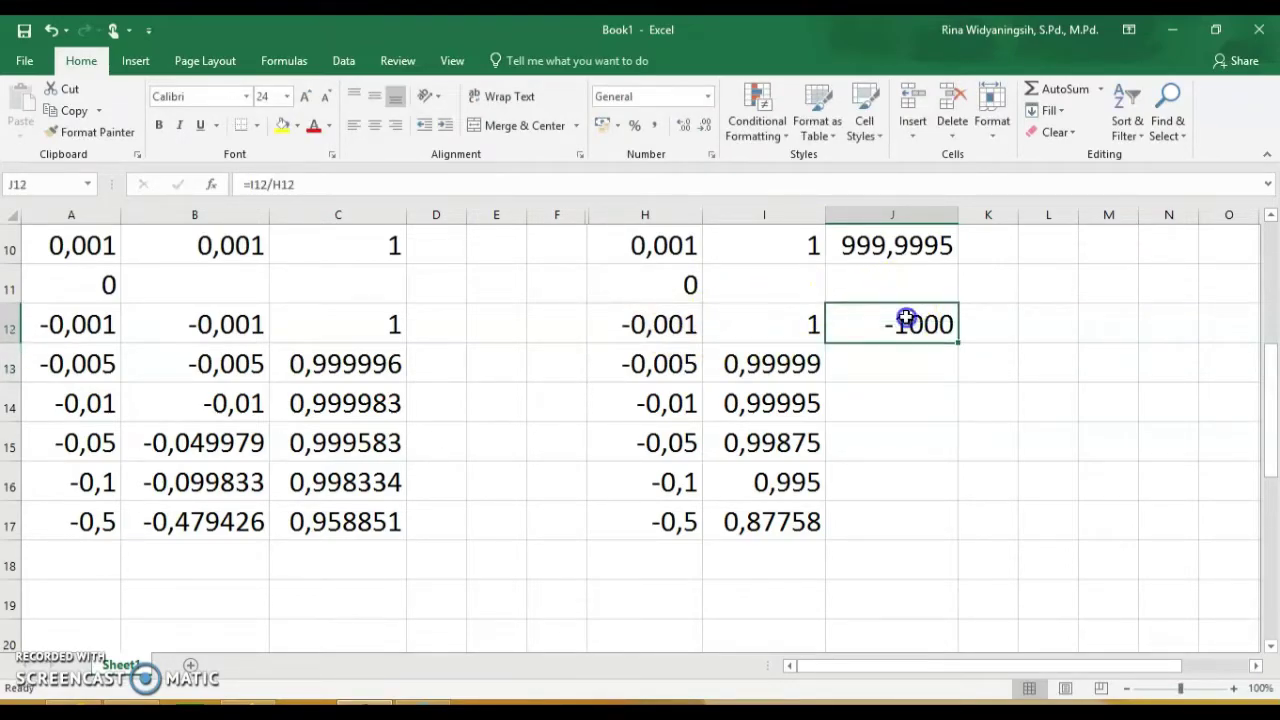
left_click_drag(960, 344, 945, 525)
left_click(1092, 426)
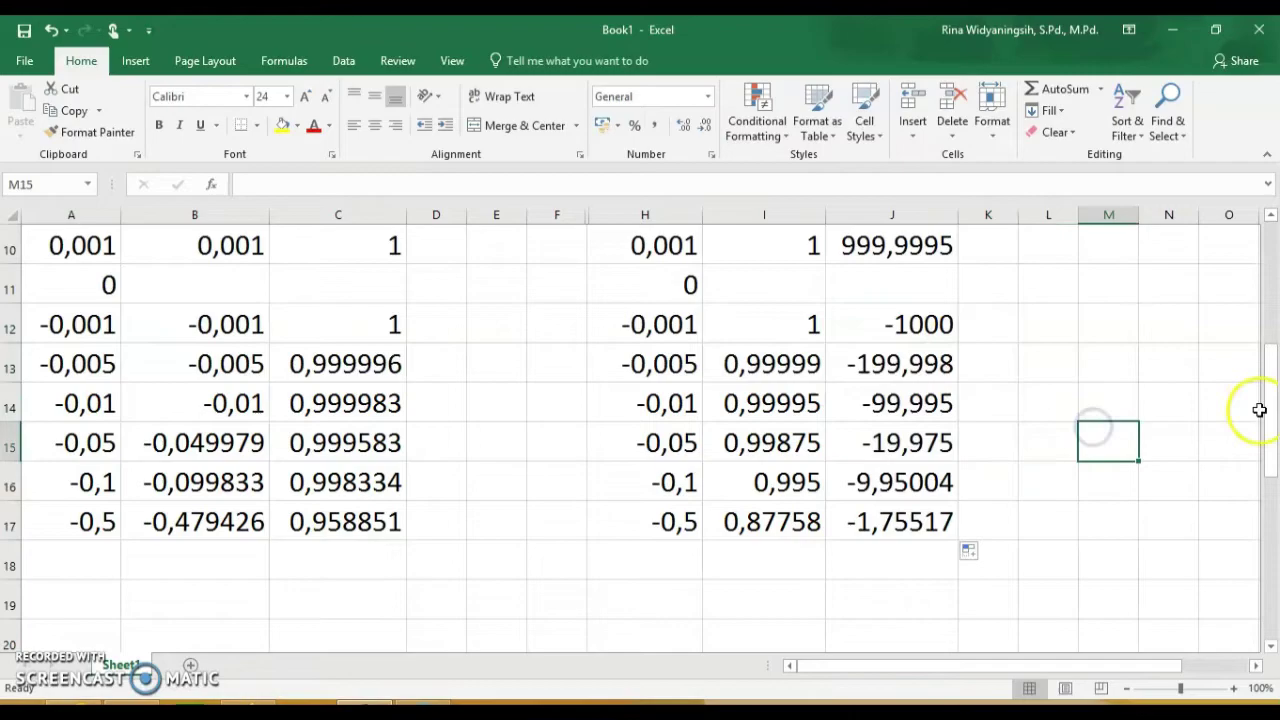
Step: Examine the cos x and soal values in row 12, where x approaches 0 from the negative side
left_click_drag(1271, 423, 1266, 392)
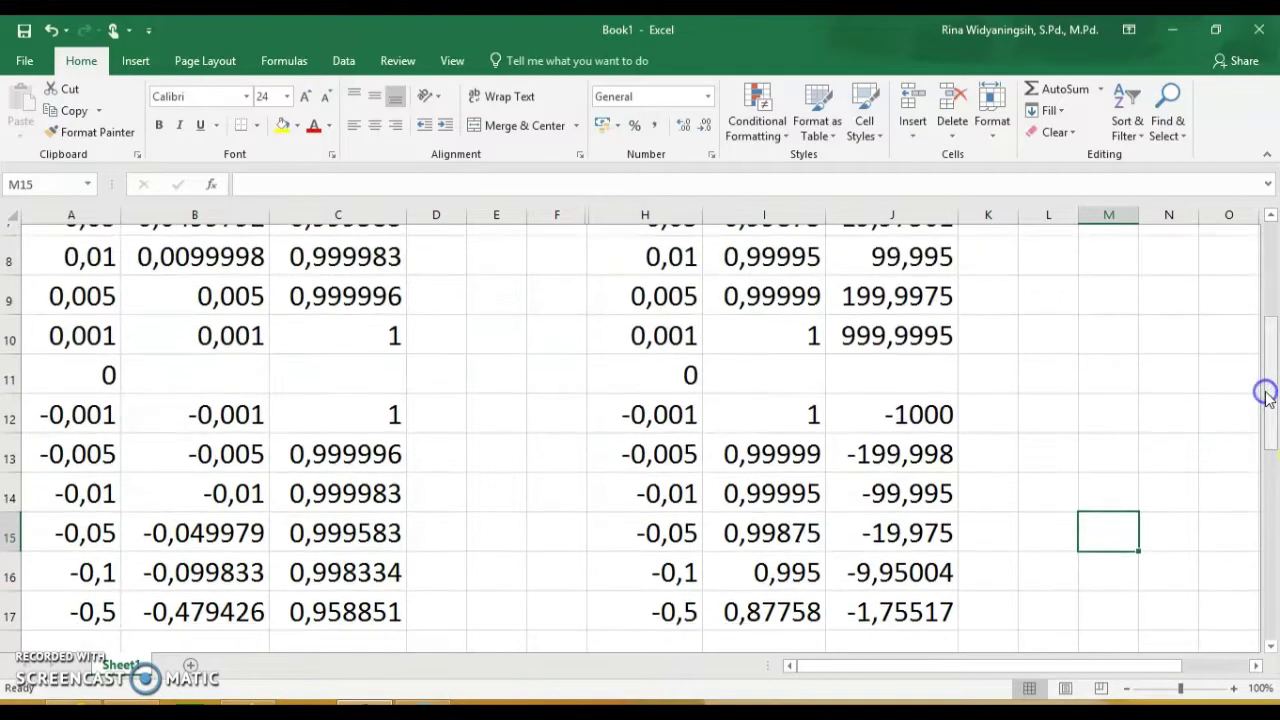
left_click(887, 411)
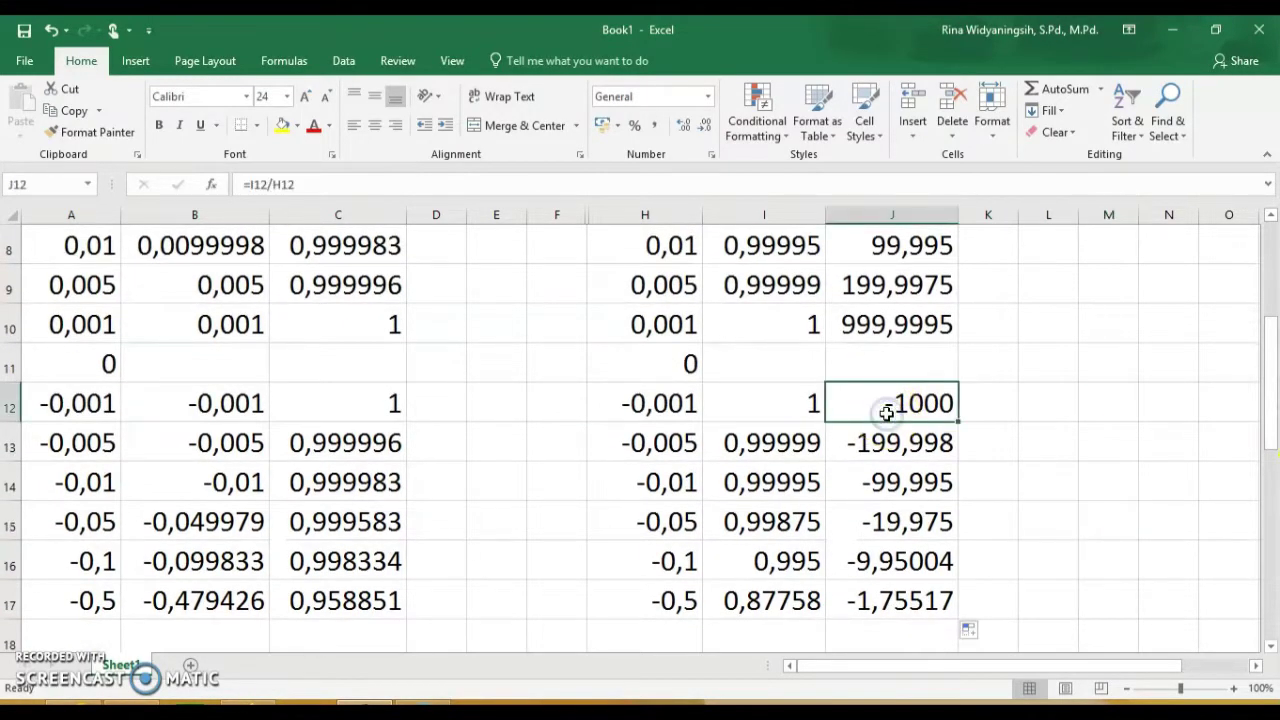
left_click(770, 416)
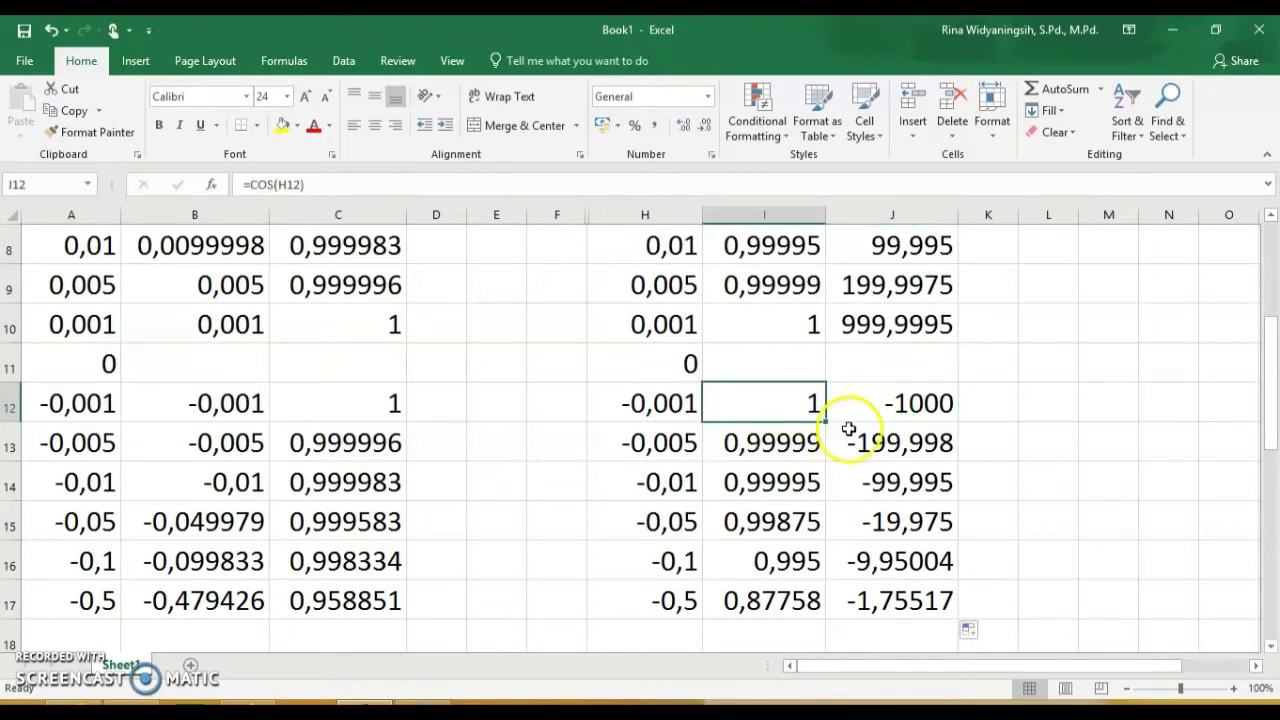
left_click(860, 401)
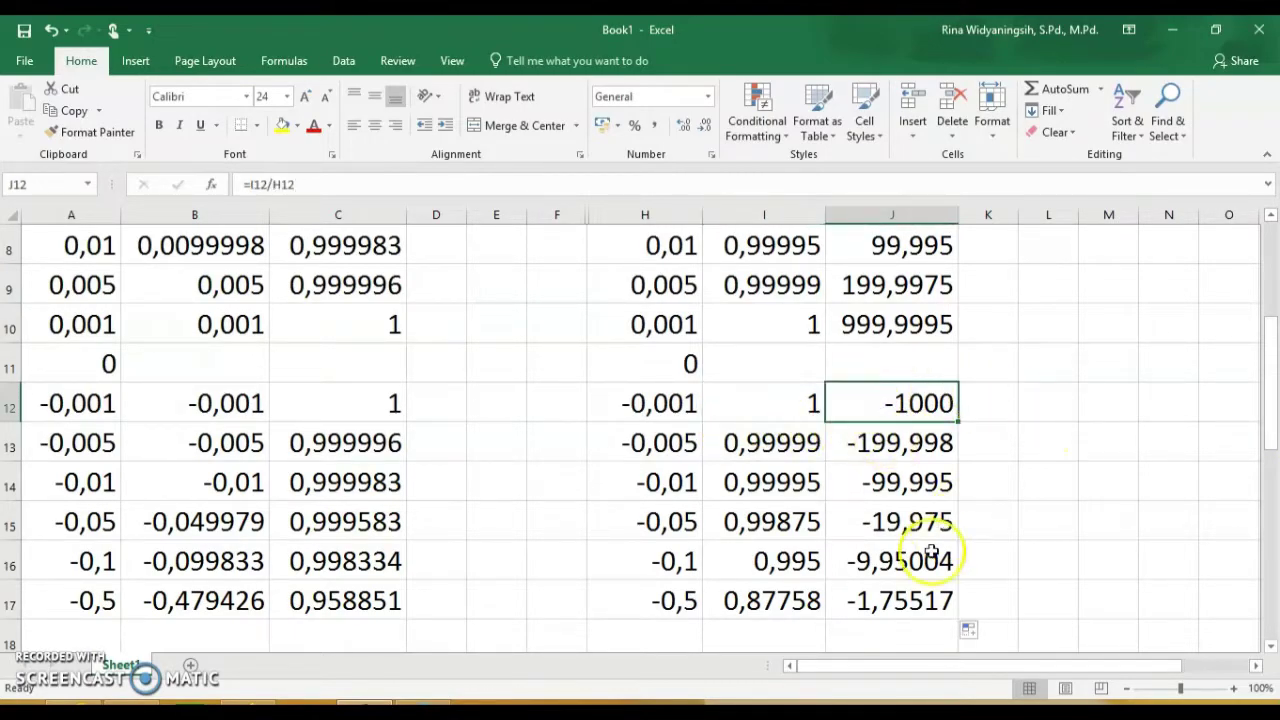
Step: Examine the soal values in J5 down to J10, where x approaches 0 from the positive side
left_click_drag(1270, 410, 1266, 349)
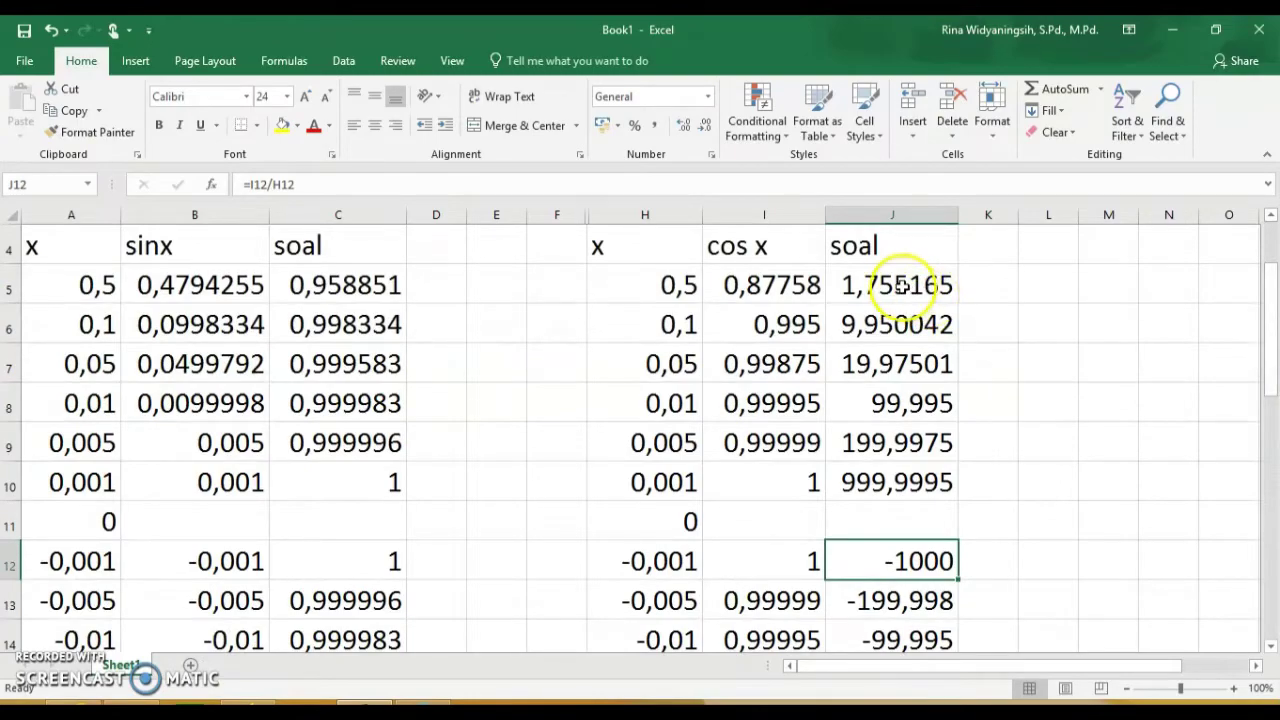
left_click(903, 287)
key("Down")
key("Down")
key("Down")
key("Down")
key("Down")
key("Down")
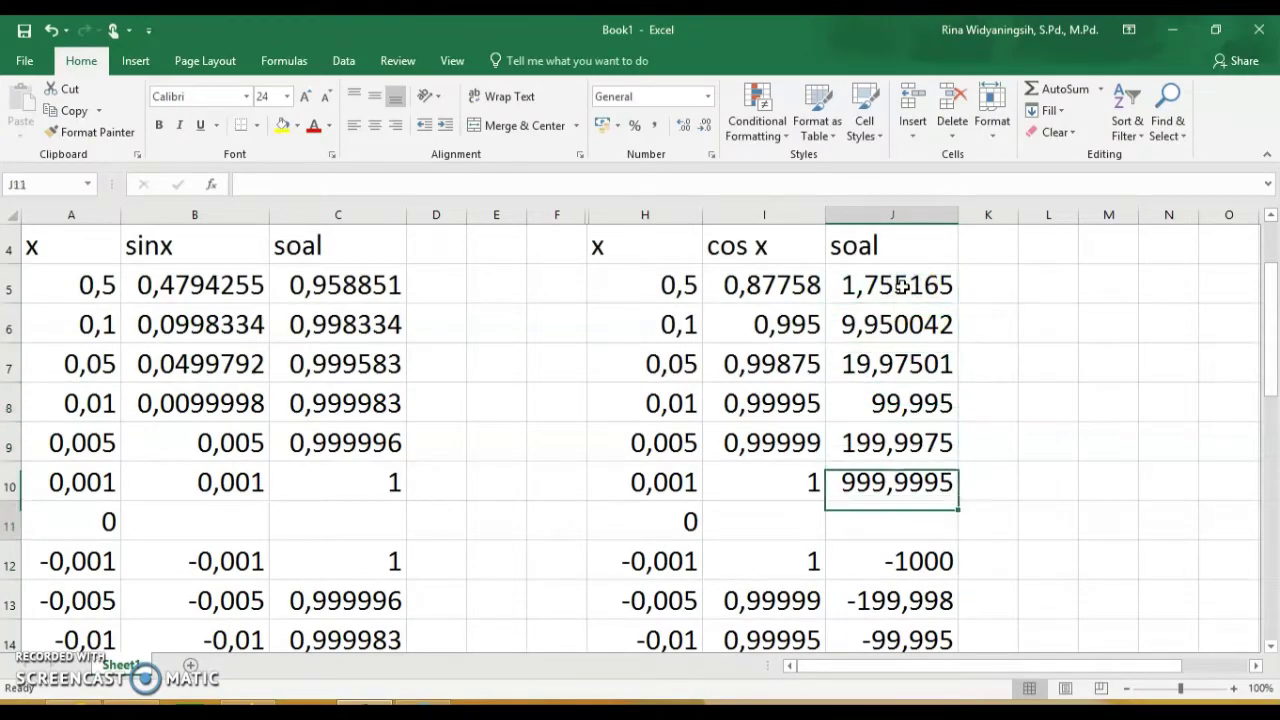
key("Up")
key("Up")
key("Up")
key("Up")
key("Up")
key("Up")
key("Up")
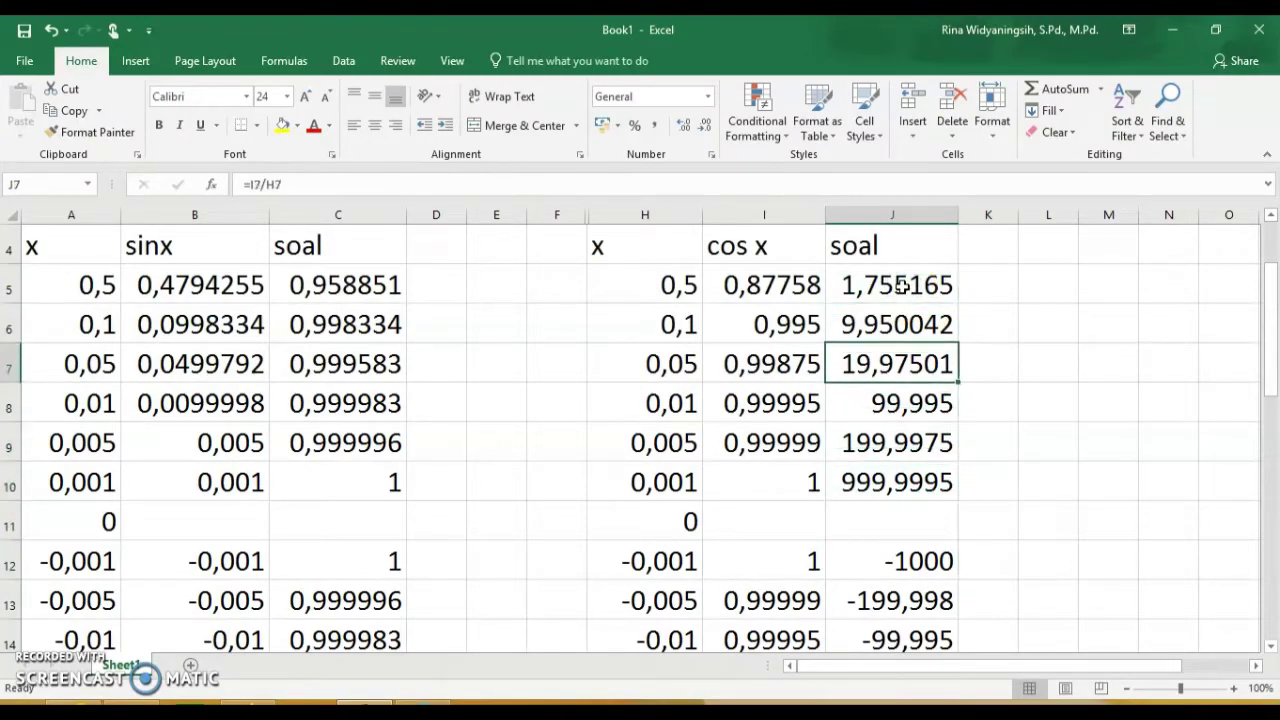
key("Down")
key("Down")
key("Down")
key("Down")
key("Down")
key("Down")
key("Down")
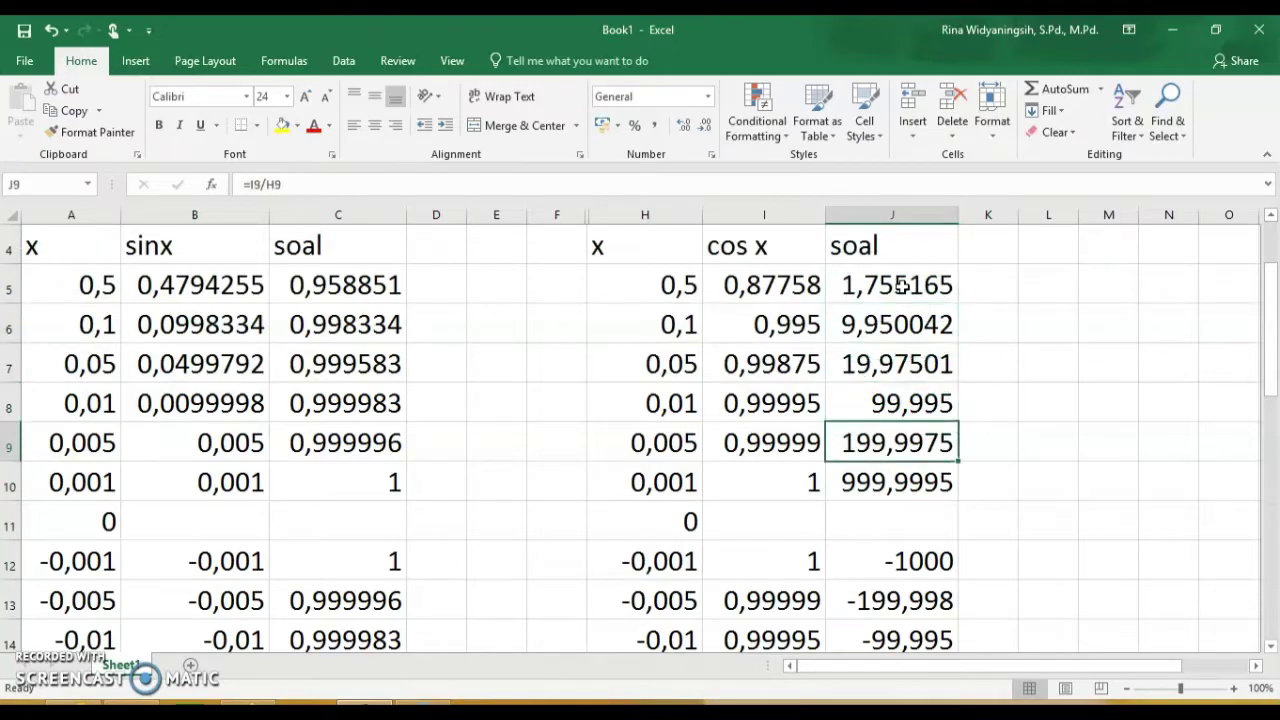
key("Up")
key("Up")
key("Up")
key("Up")
key("Up")
key("Up")
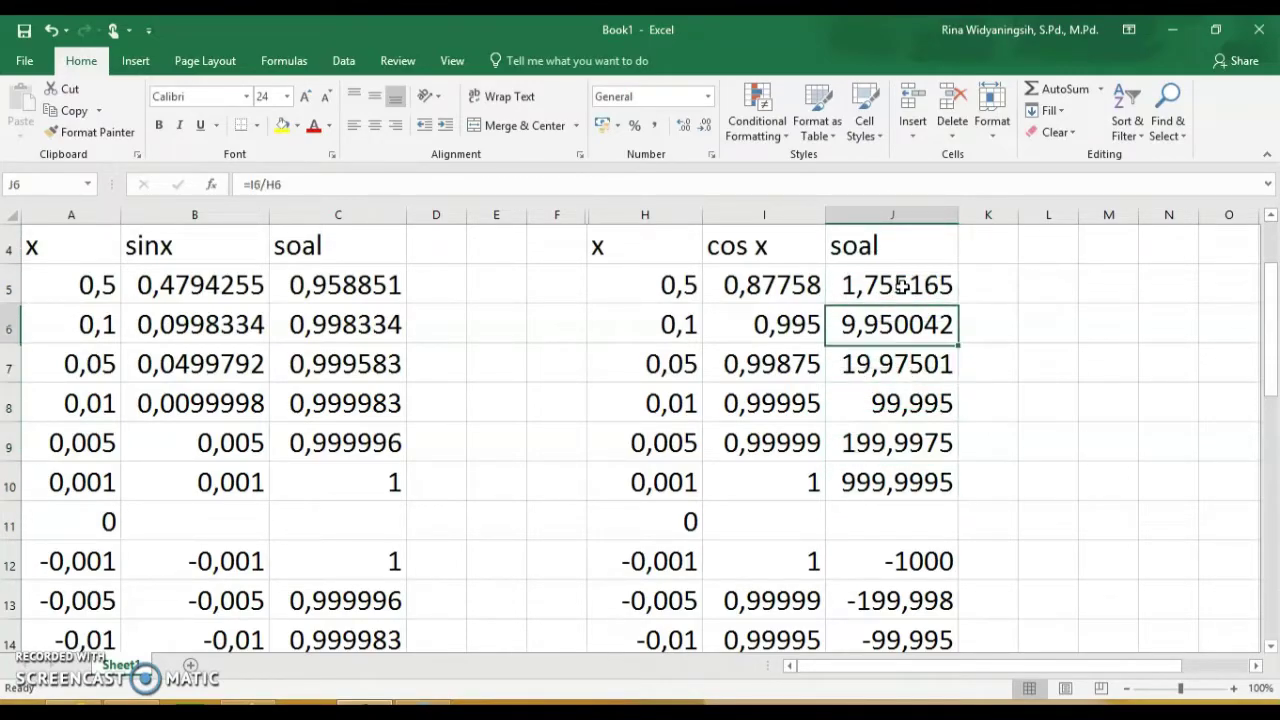
key("Down")
key("Down")
key("Down")
key("Down")
key("Down")
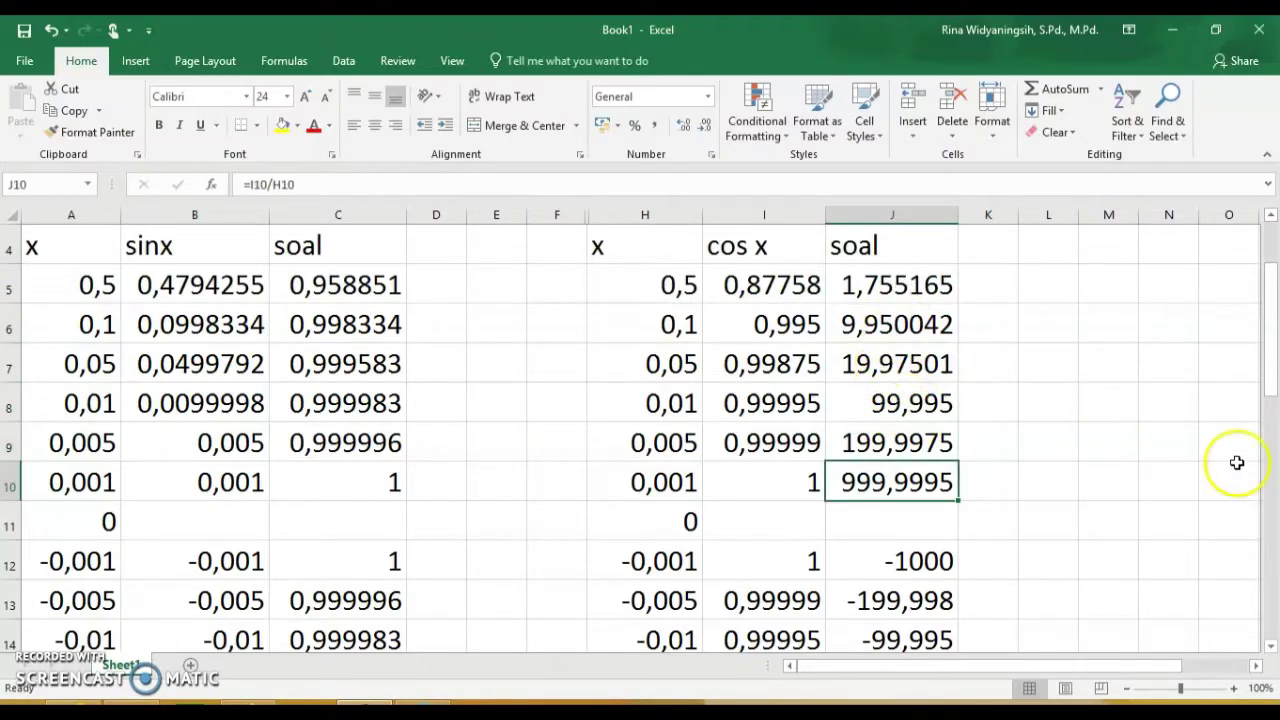
Step: Review the negative x values in column H from H16 up to 0 in H11
left_click_drag(1266, 378, 1275, 405)
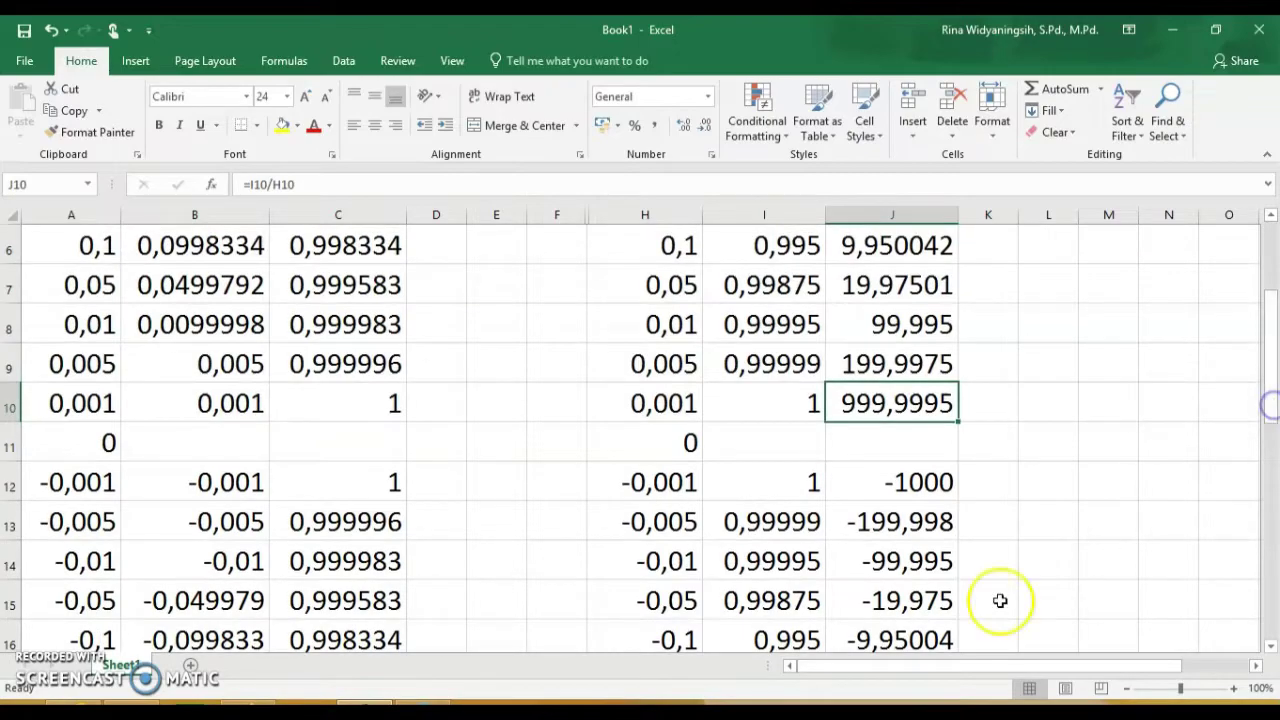
left_click(882, 637)
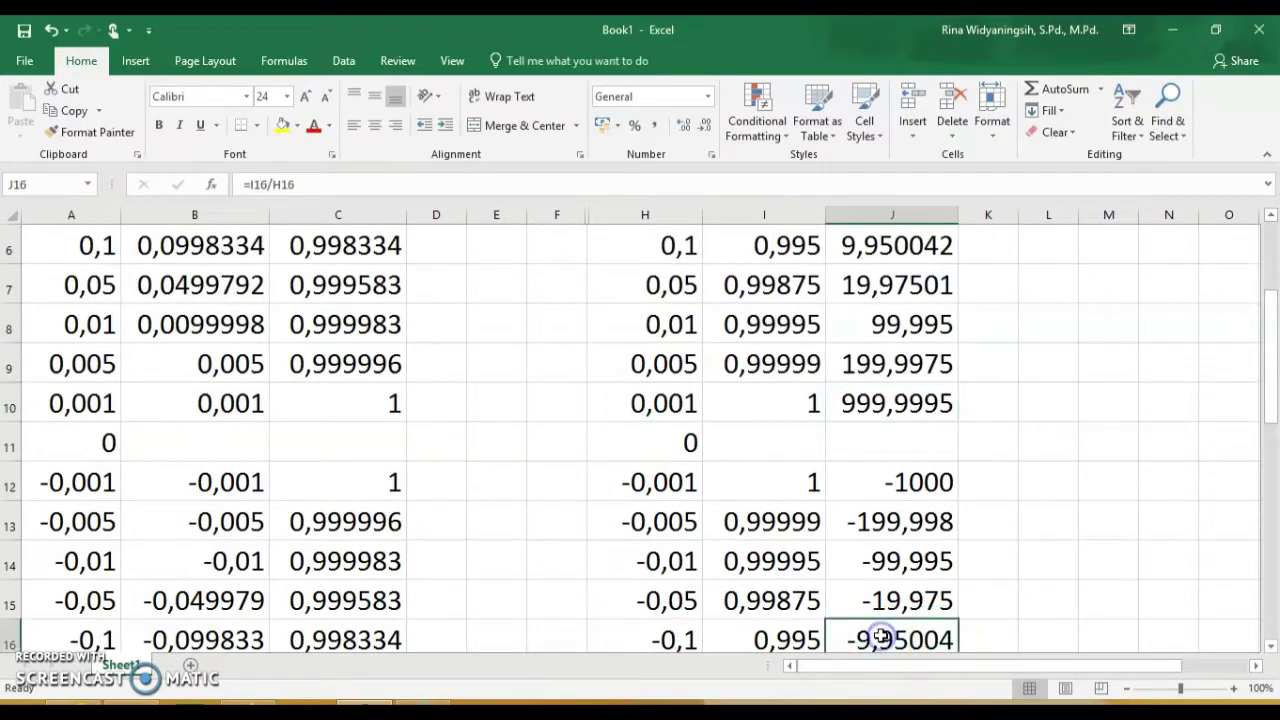
left_click(690, 638)
key("Up")
key("Up")
key("Up")
key("Up")
key("Up")
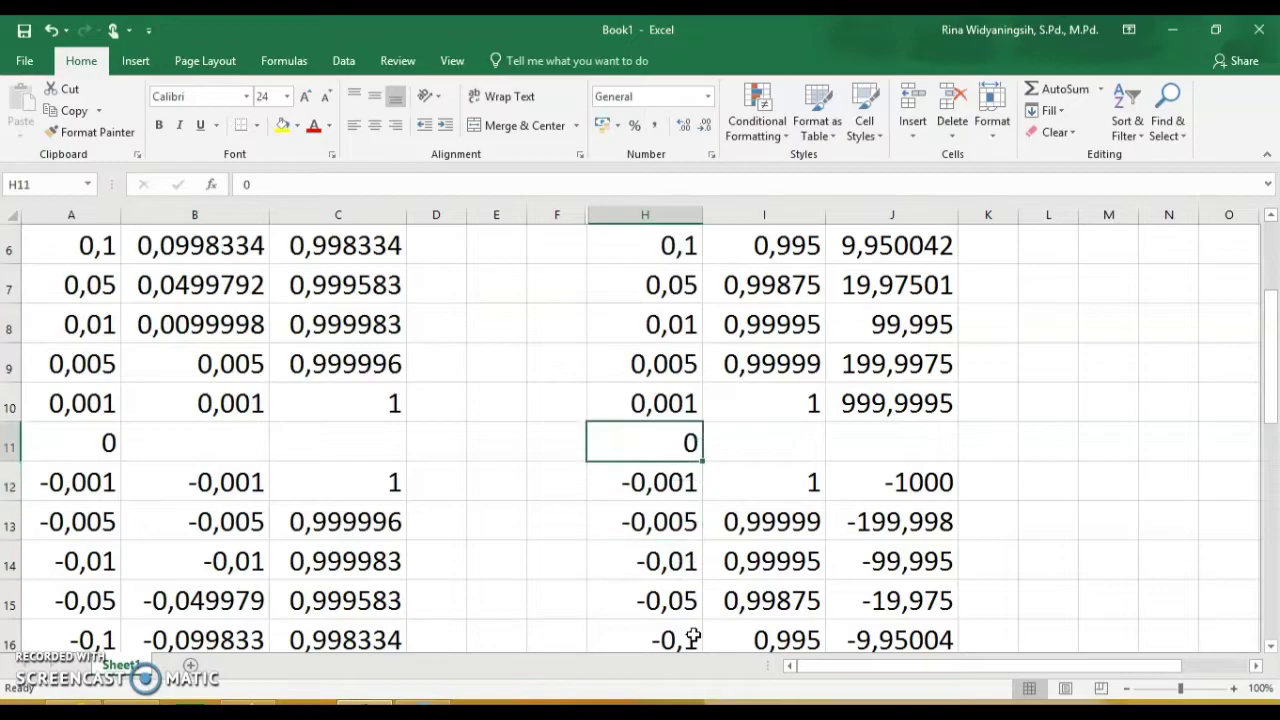
Step: Examine the soal values in column J from J16 upward, where x approaches 0 from the negative side
left_click(910, 636)
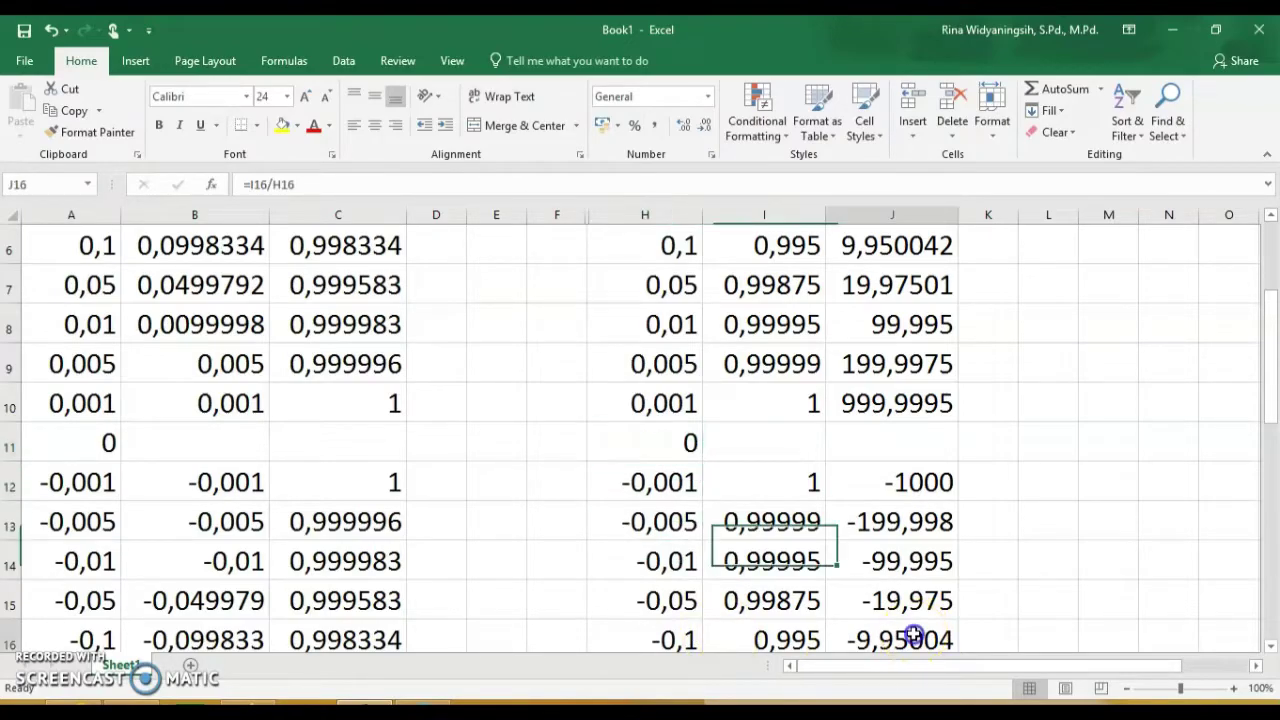
key("Up")
key("Up")
key("Up")
key("Up")
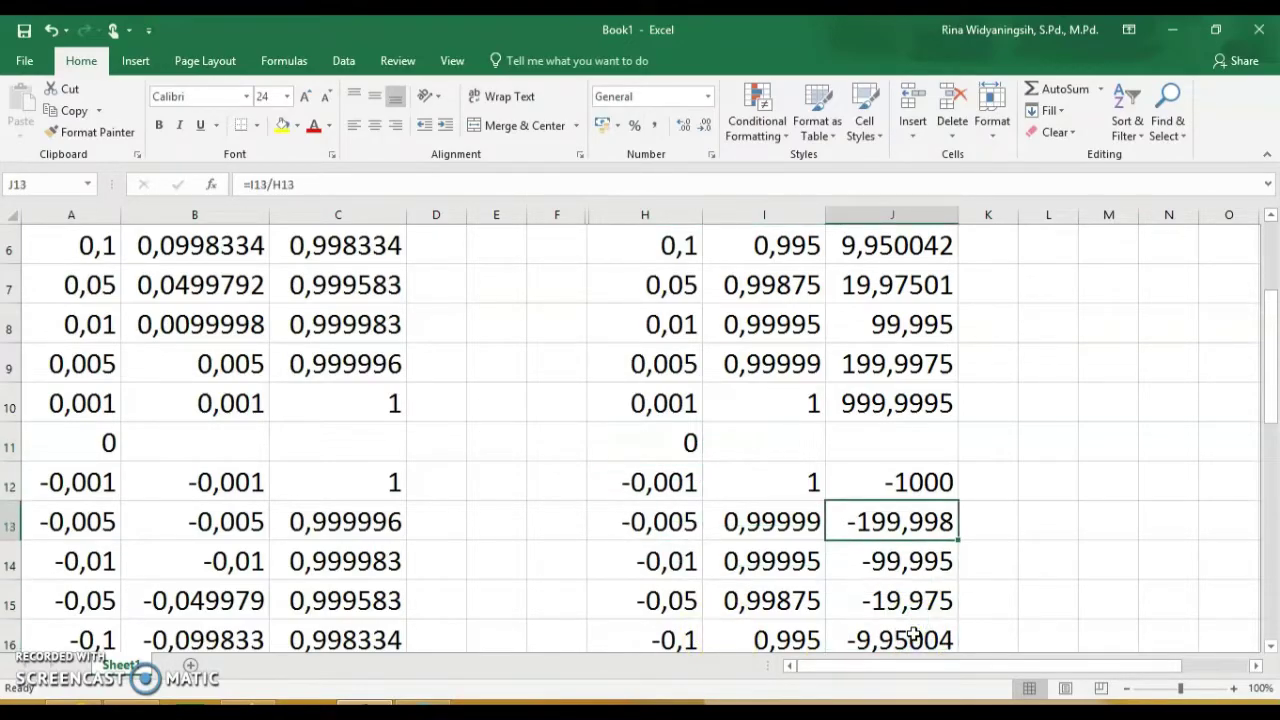
key("Down")
key("Down")
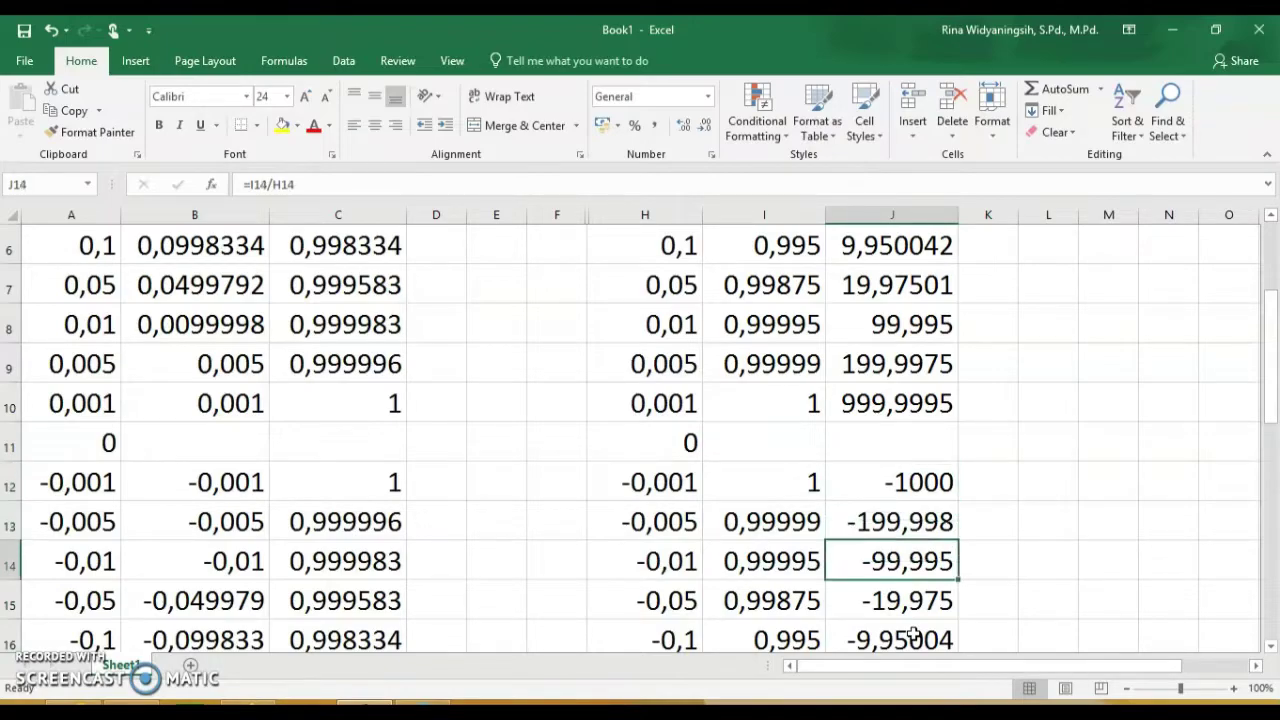
key("Down")
key("Up")
key("Up")
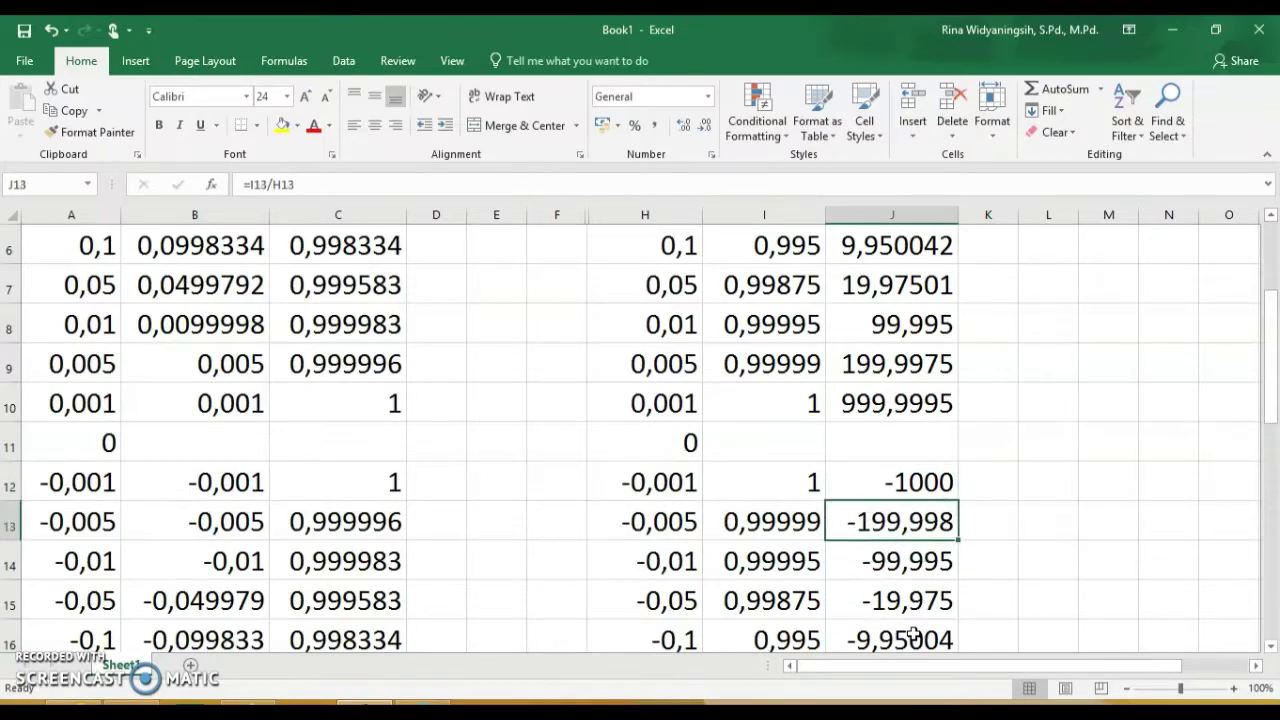
left_click_drag(1270, 392, 1276, 430)
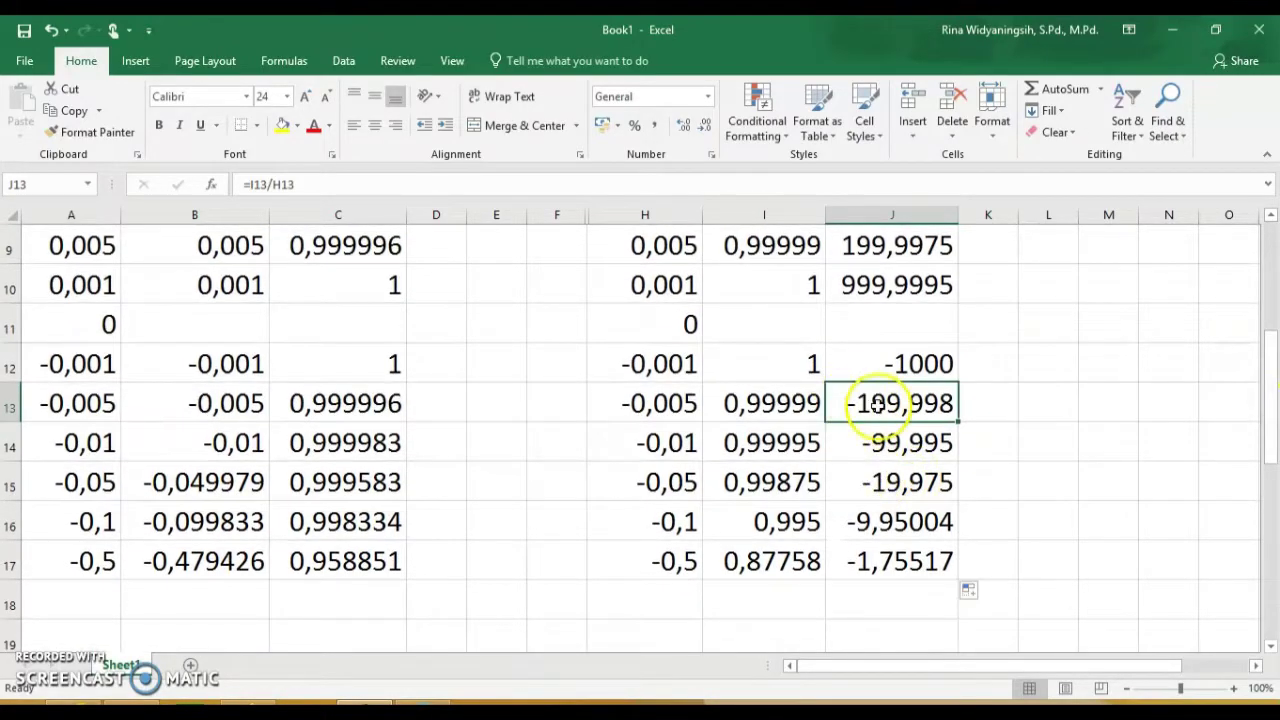
key("Down")
key("Up")
key("Up")
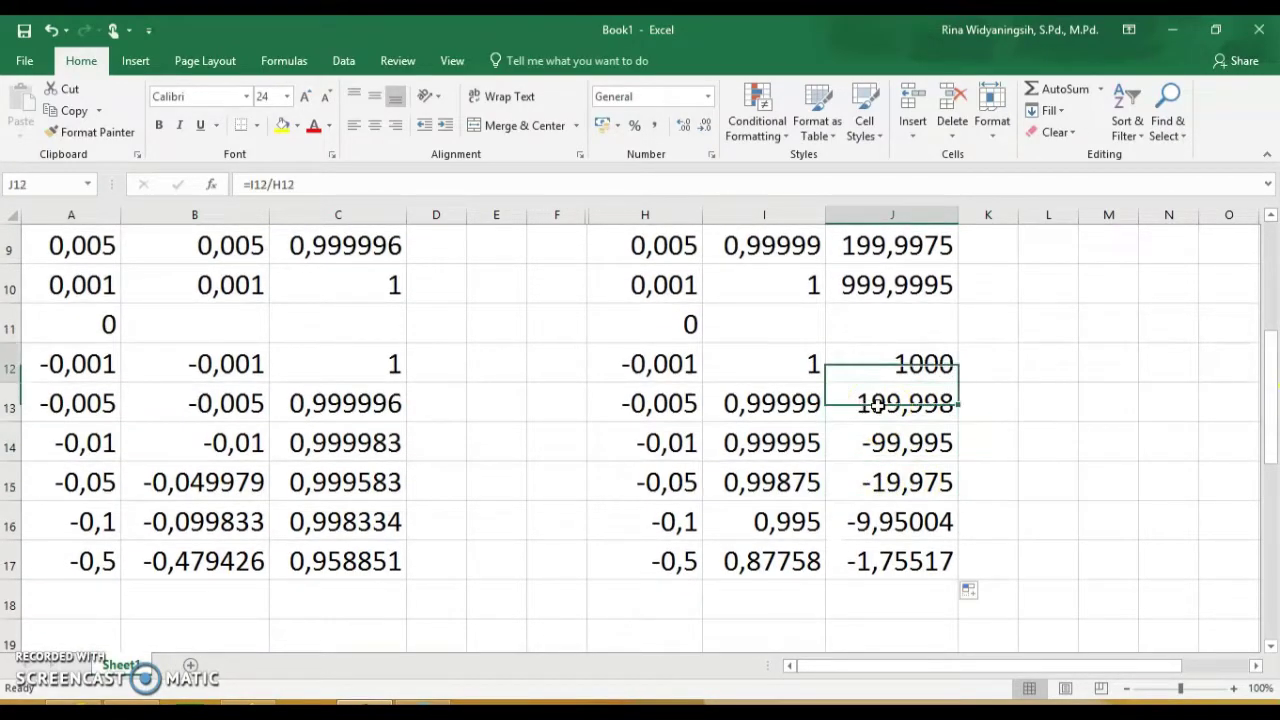
key("Up")
key("Up")
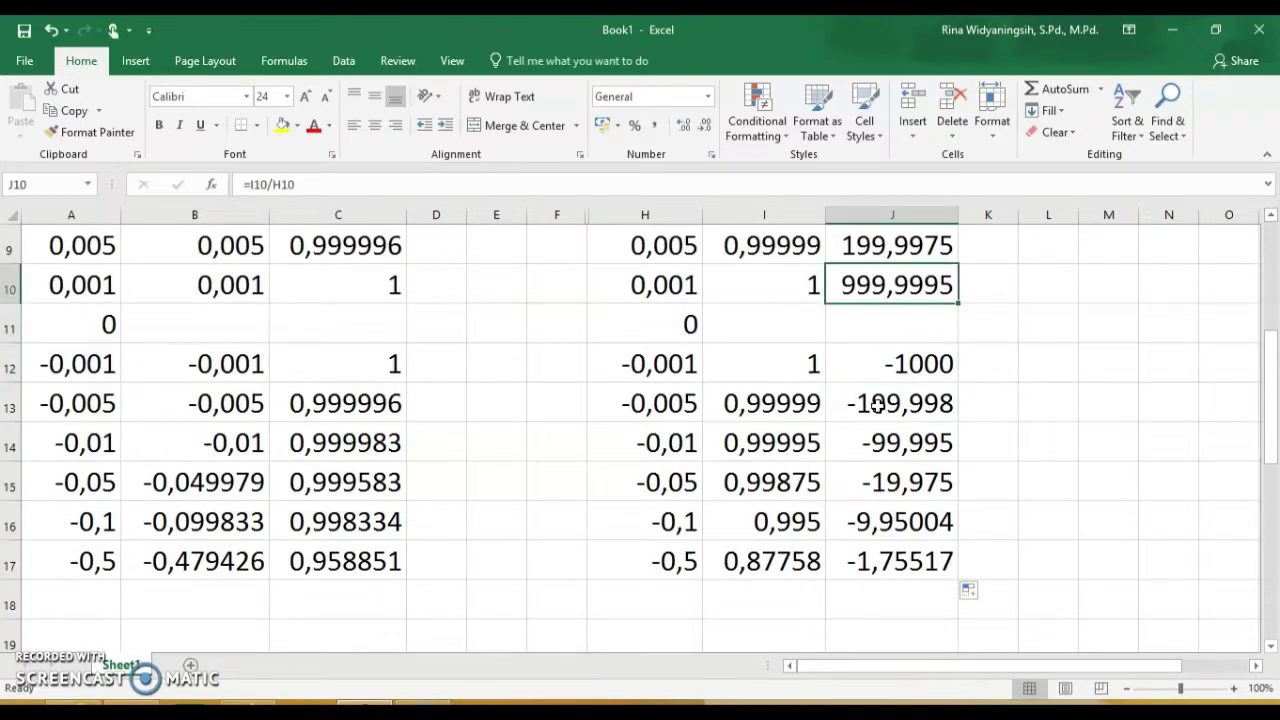
Step: Widen column J to show more decimals of the soal values, and select J12
left_click_drag(960, 215, 985, 215)
left_click(921, 352)
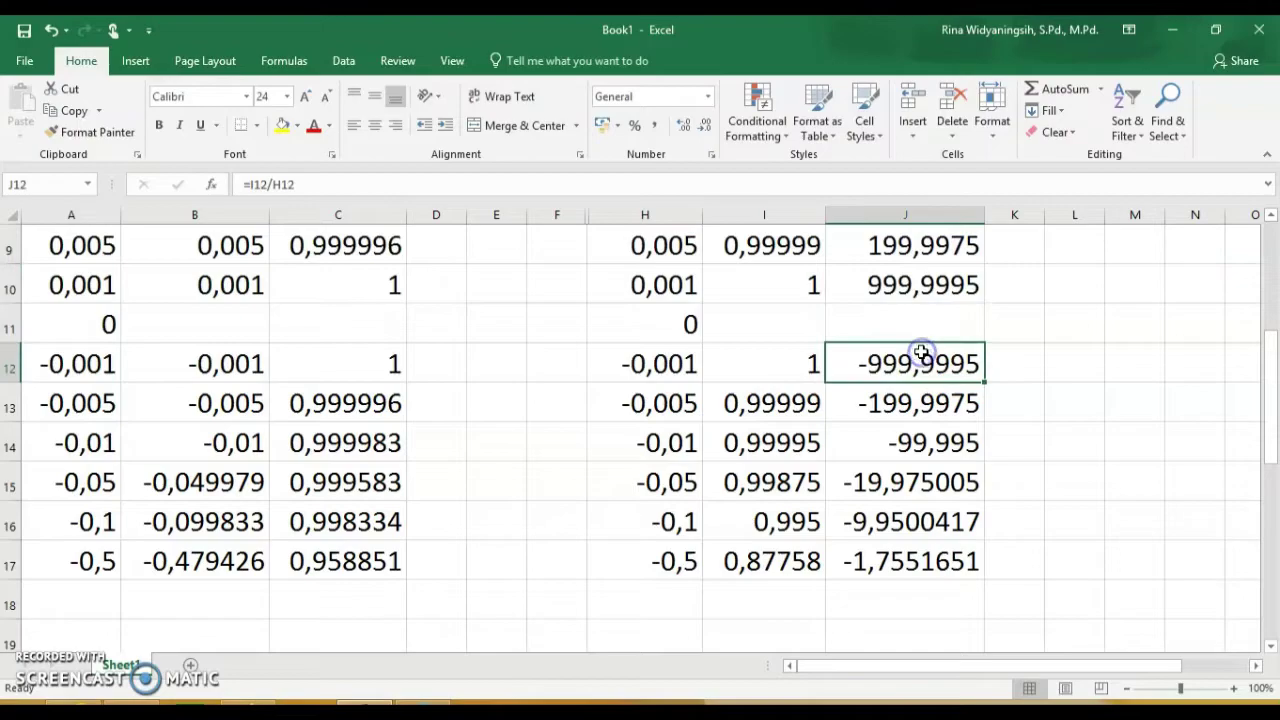
Step: Compare the soal values on both sides of x = 0 in column J, between J9 and J15
key("Up")
key("Up")
key("Up")
key("Down")
key("Down")
key("Down")
key("Up")
key("Up")
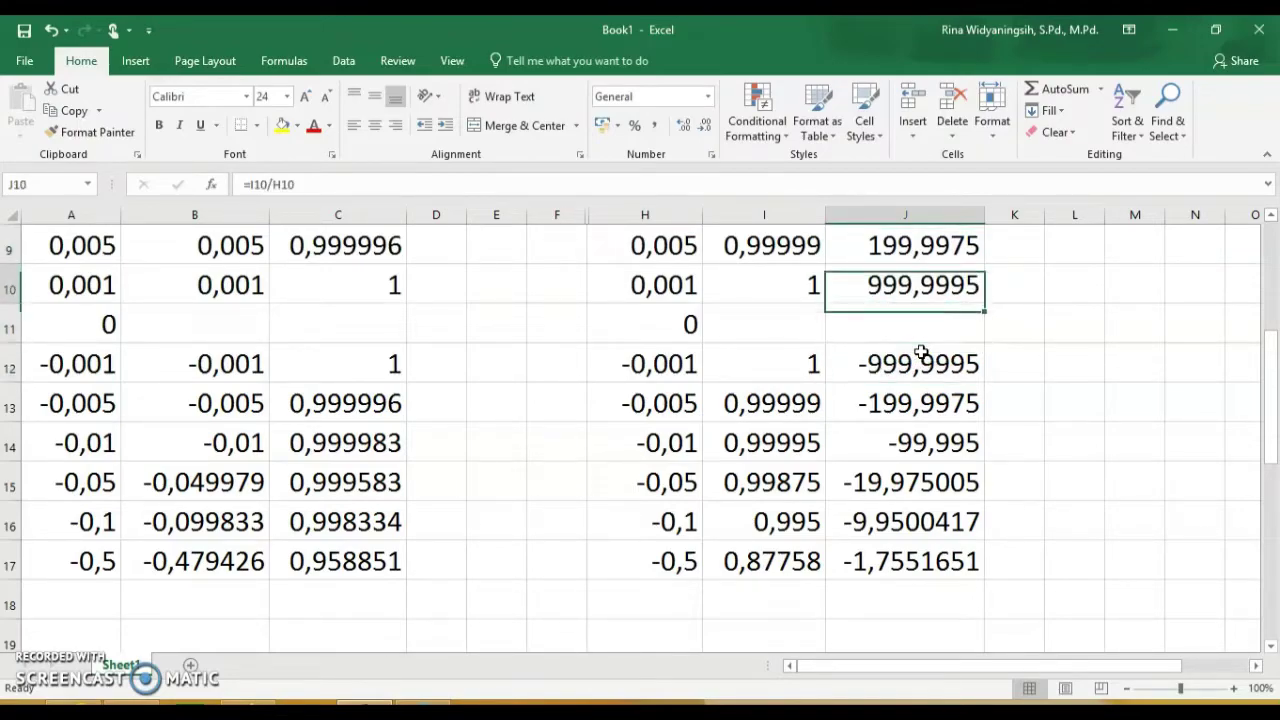
key("Down")
key("Down")
key("Down")
key("Down")
key("Down")
key("Down")
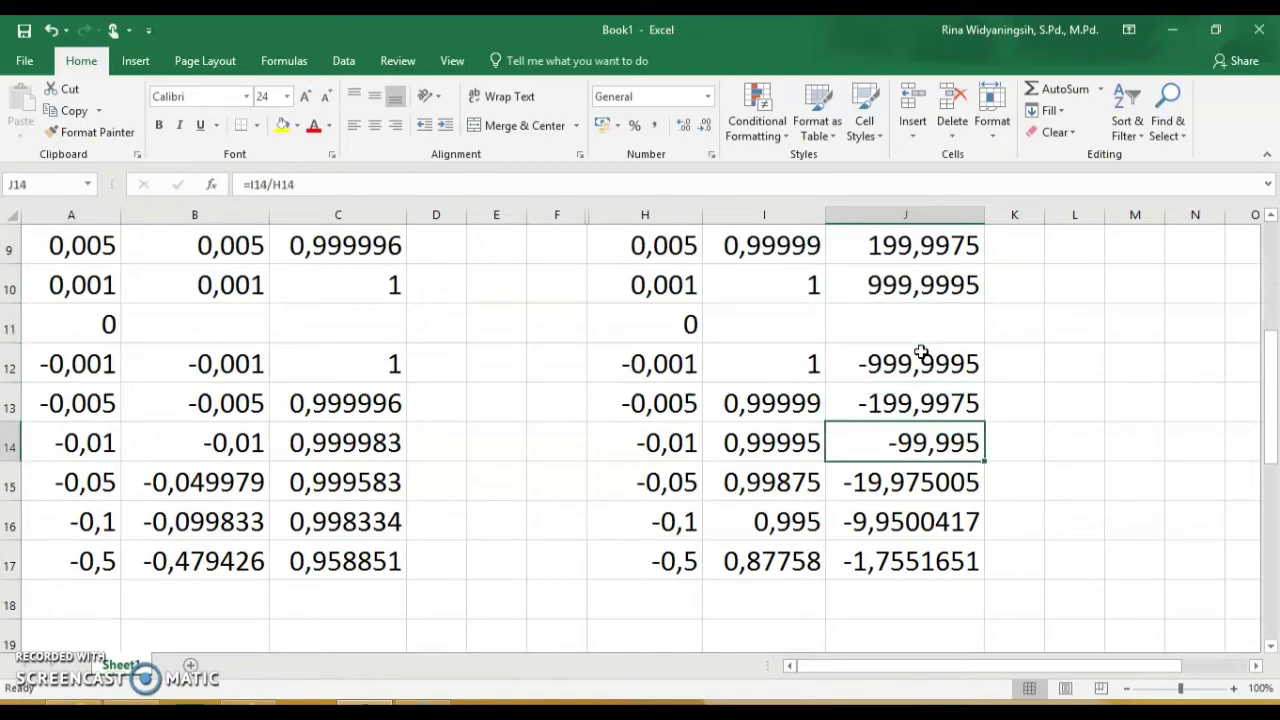
key("Down")
key("Up")
key("Up")
key("Up")
key("Up")
key("Up")
key("Up")
key("Up")
key("Up")
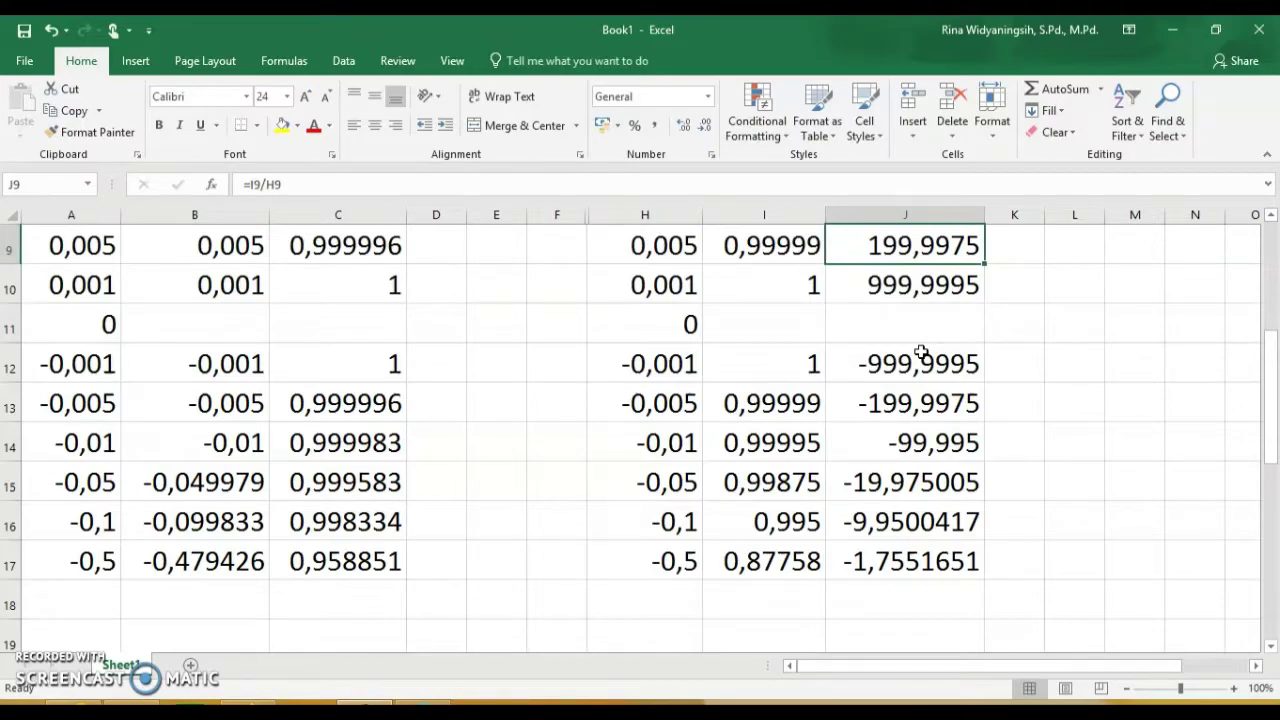
key("Down")
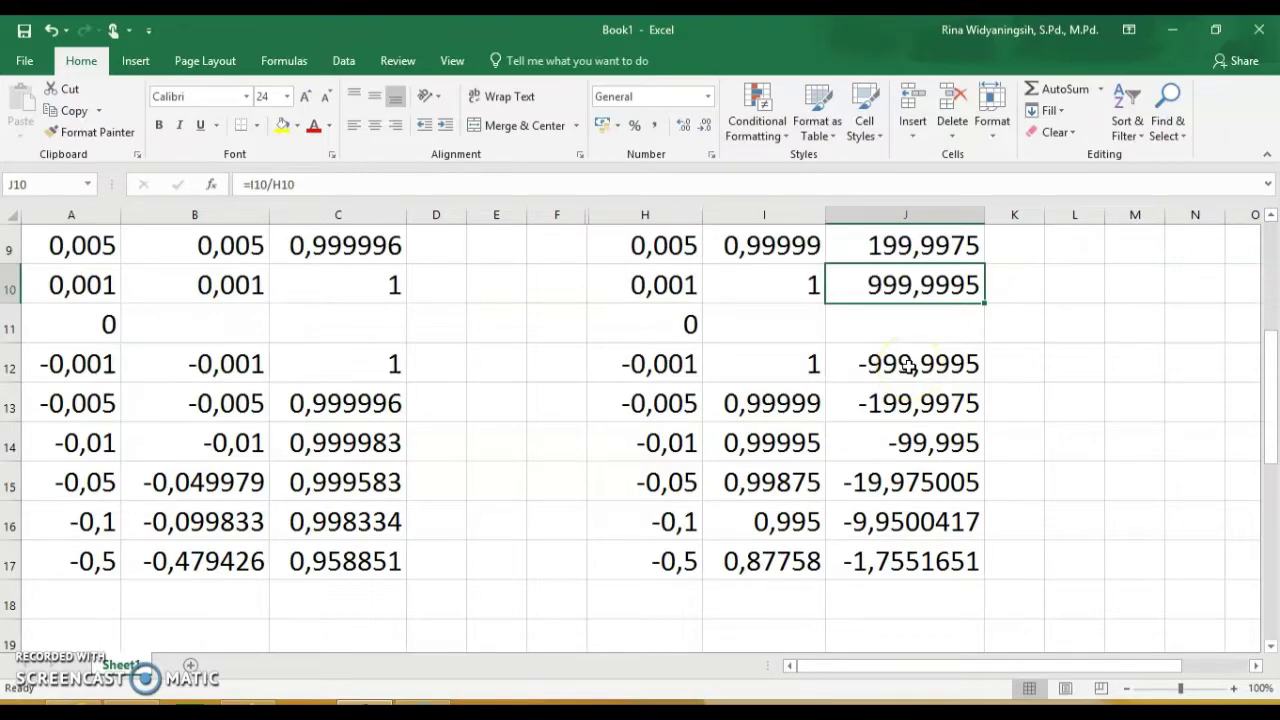
key("Down")
key("Down")
key("Down")
key("Down")
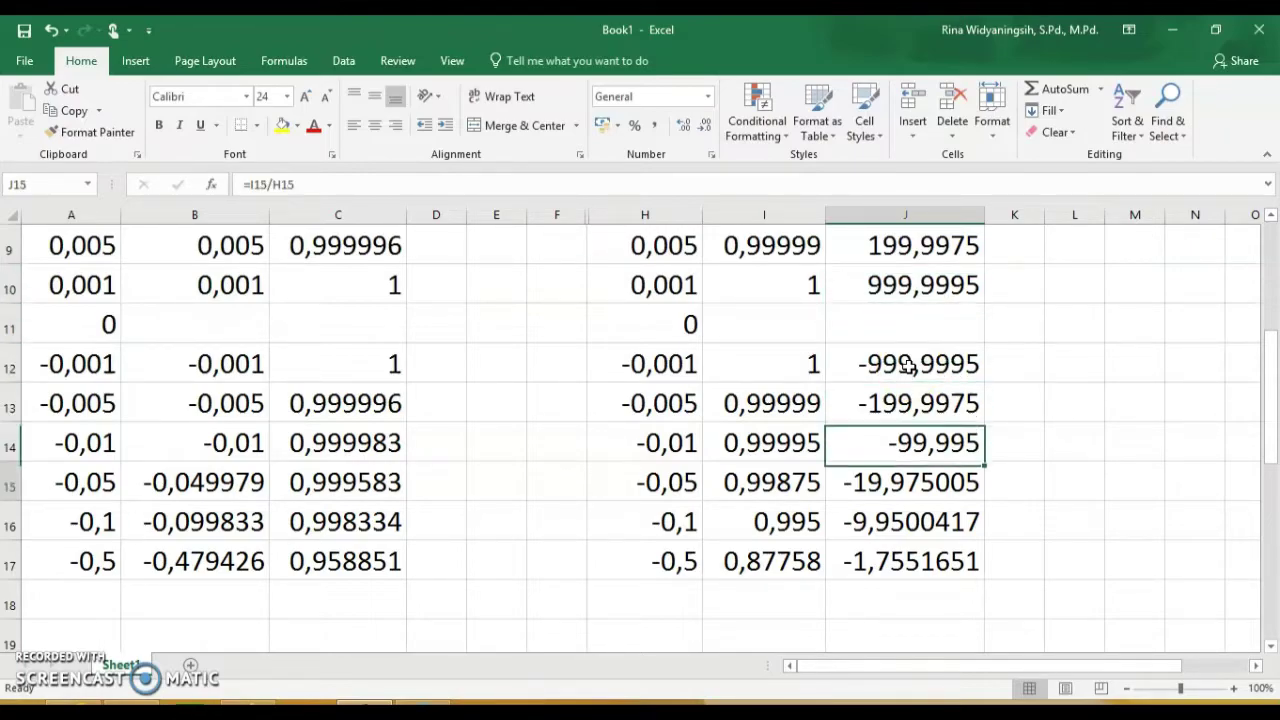
Step: Review the SOAL 2 table from its title down column J through the soal values on both sides of 0
key("Up")
key("Up")
key("Up")
key("Up")
key("Up")
key("Up")
key("Up")
key("Up")
key("Up")
key("Up")
key("Up")
key("Up")
key("Up")
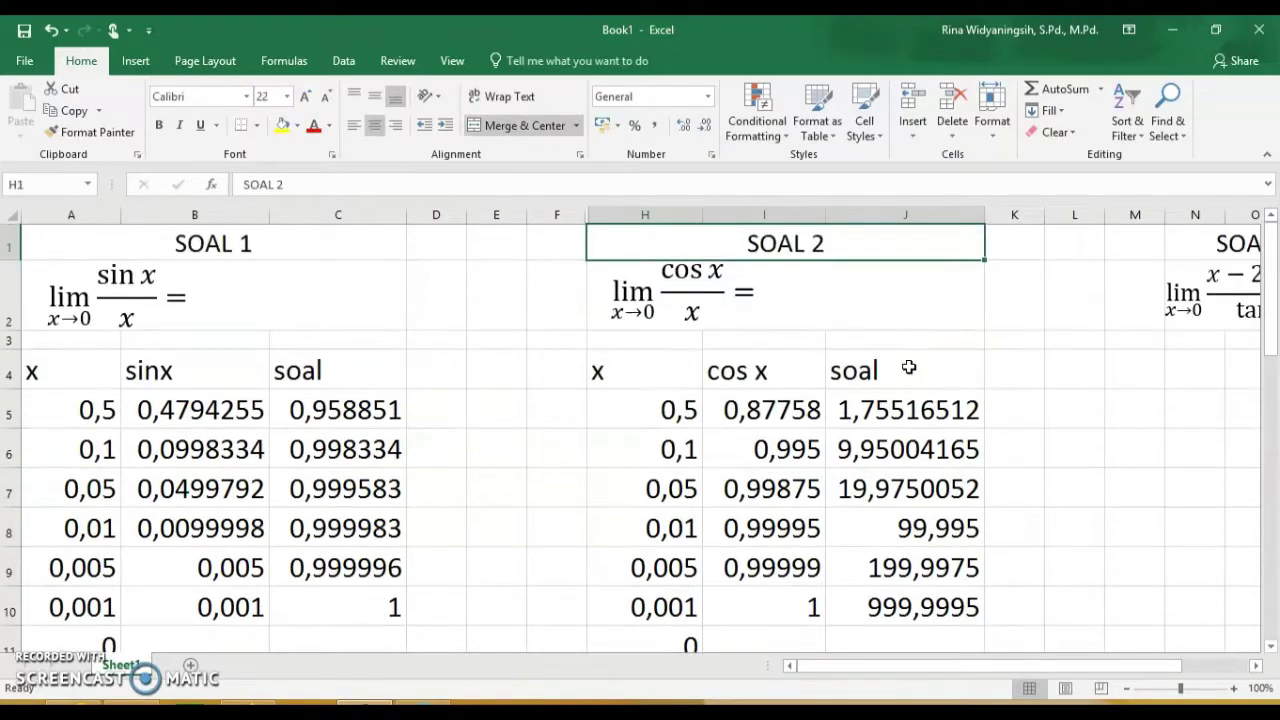
key("Down")
key("Down")
key("Down")
key("Down")
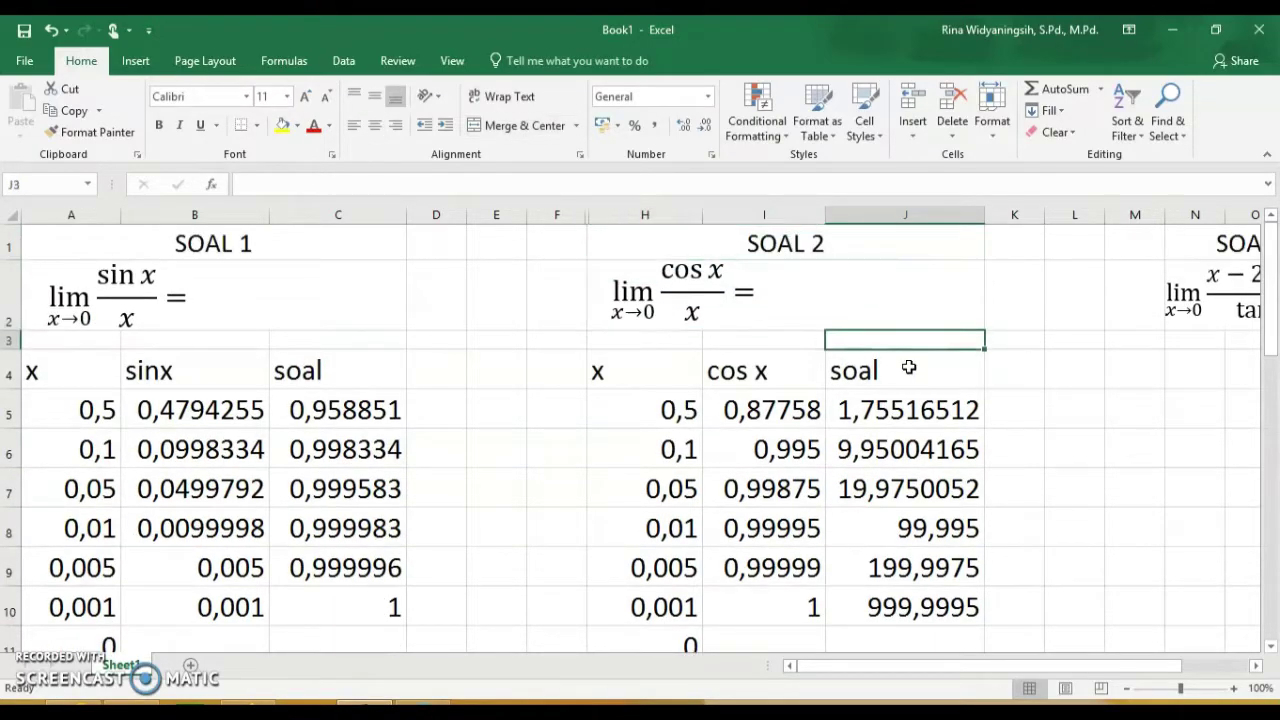
key("Down")
key("Down")
key("Down")
key("Down")
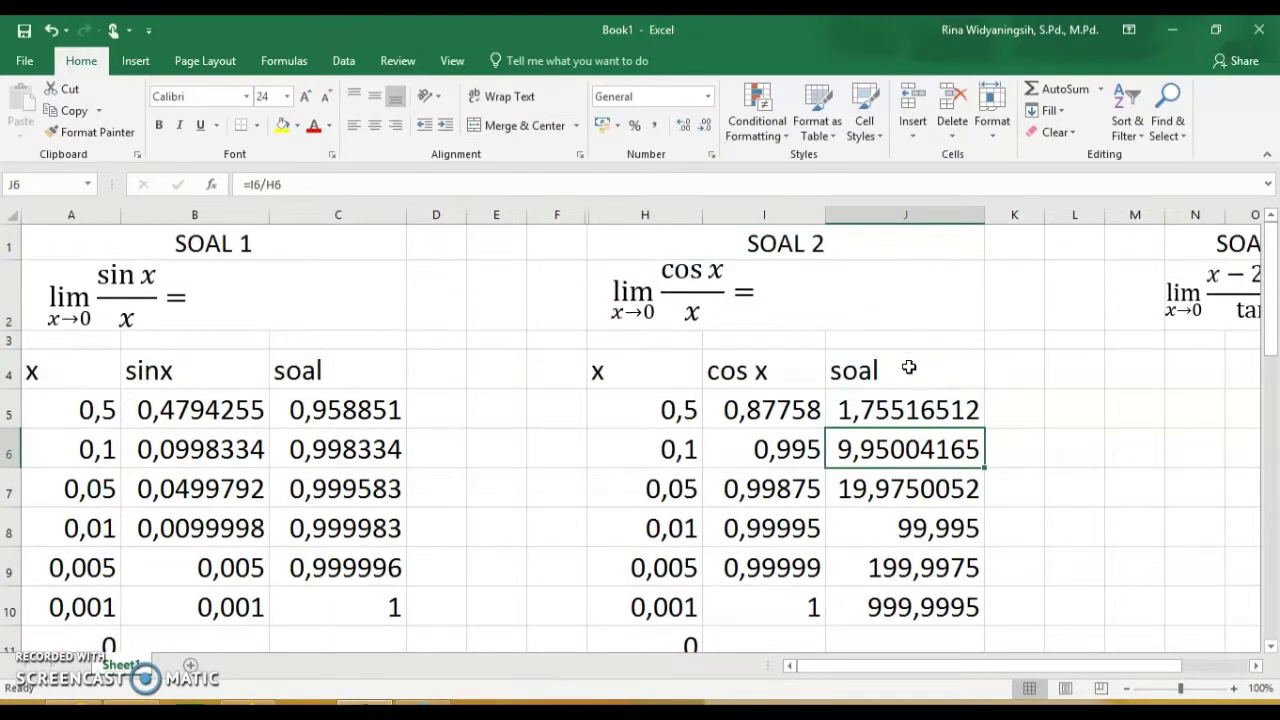
key("Down")
key("Down")
key("Down")
key("Down")
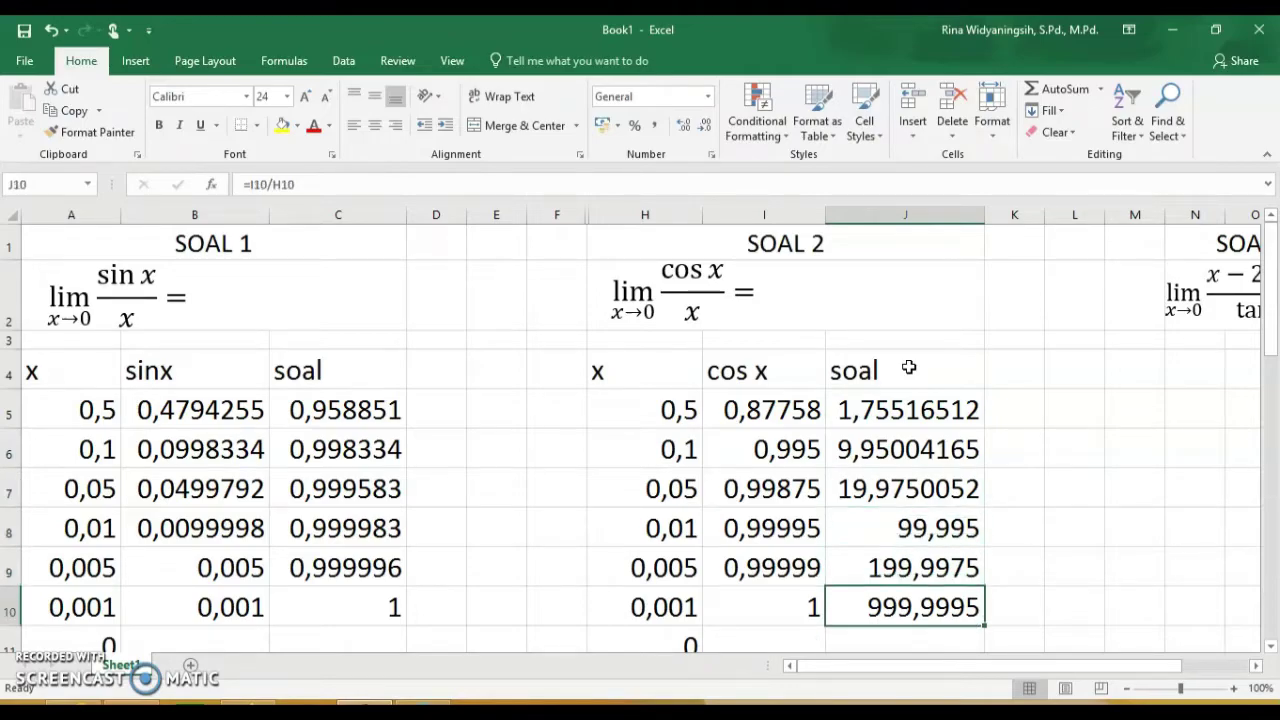
key("Down")
key("Down")
key("Down")
key("Down")
key("Down")
key("Up")
key("Up")
key("Up")
key("Up")
key("Up")
key("Up")
key("Up")
key("Up")
key("Up")
key("Up")
key("Up")
key("Up")
key("Up")
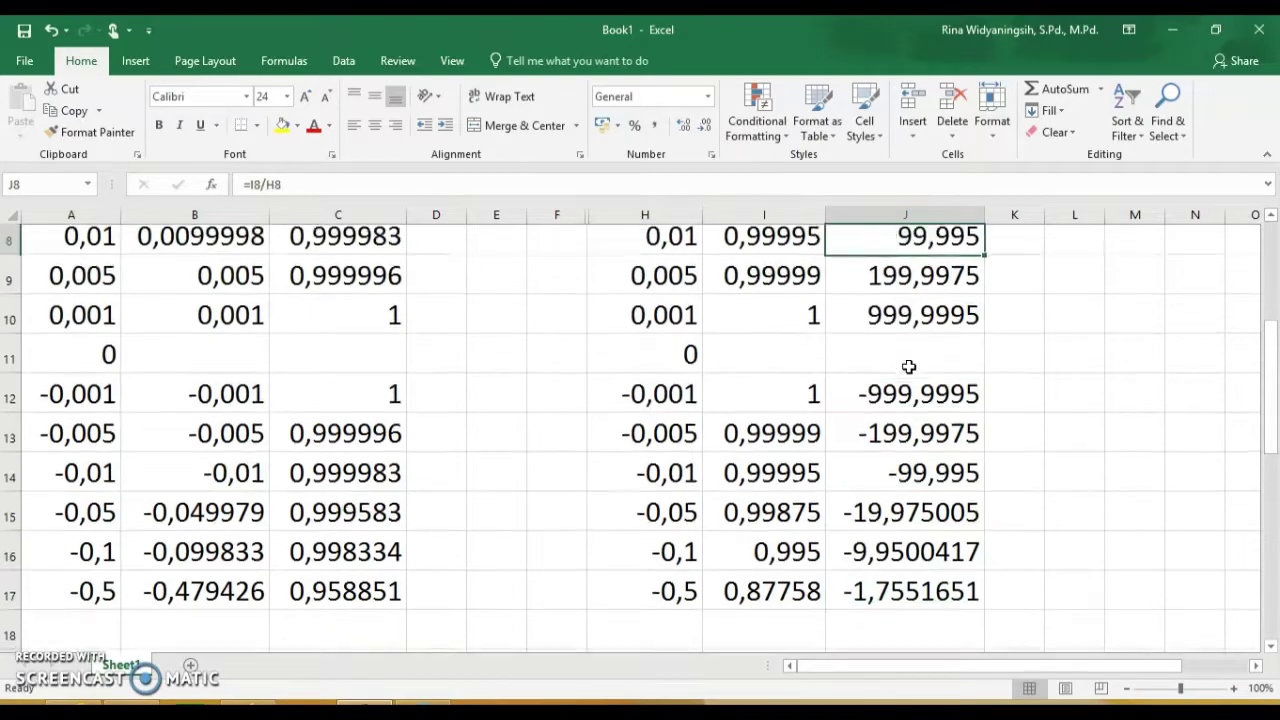
key("Up")
key("Up")
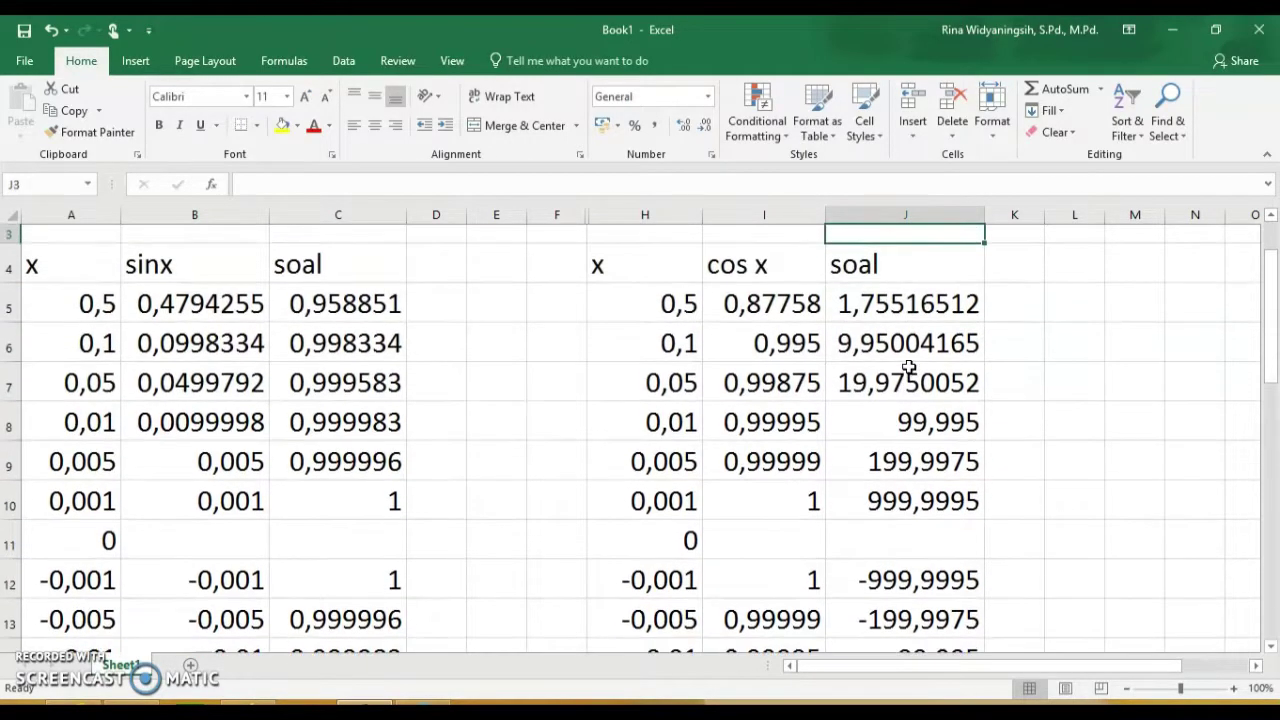
Step: Enter the headers x, 2sinx and tanx in cells N4 to P4 below the third limit problem
key("Right")
key("Right")
key("Right")
key("Right")
key("Right")
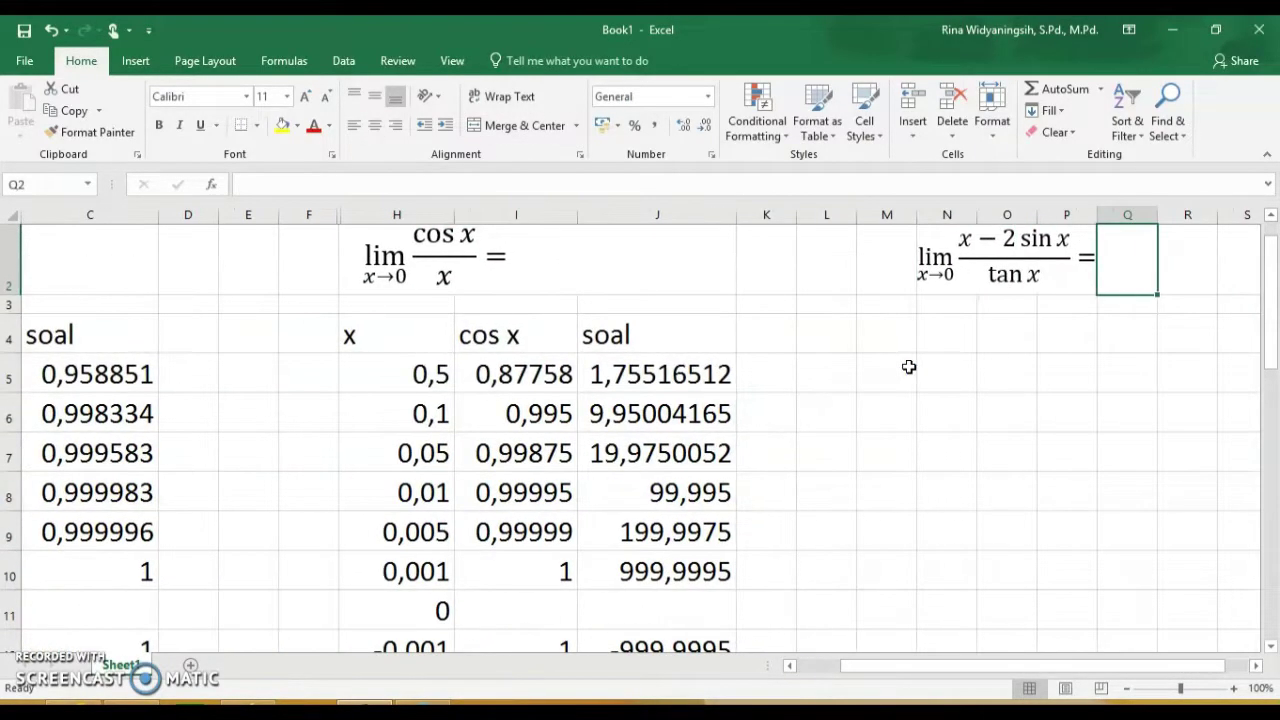
key("Left")
key("Down")
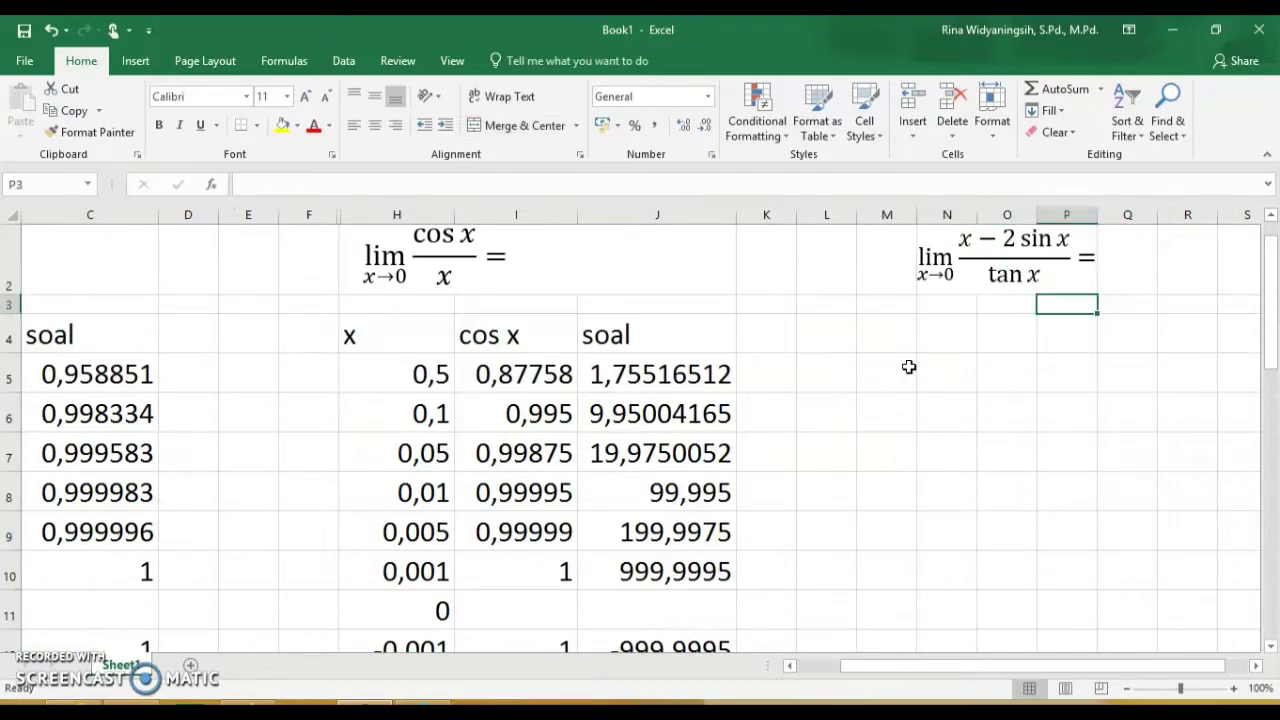
key("Left")
key("Left")
key("Down")
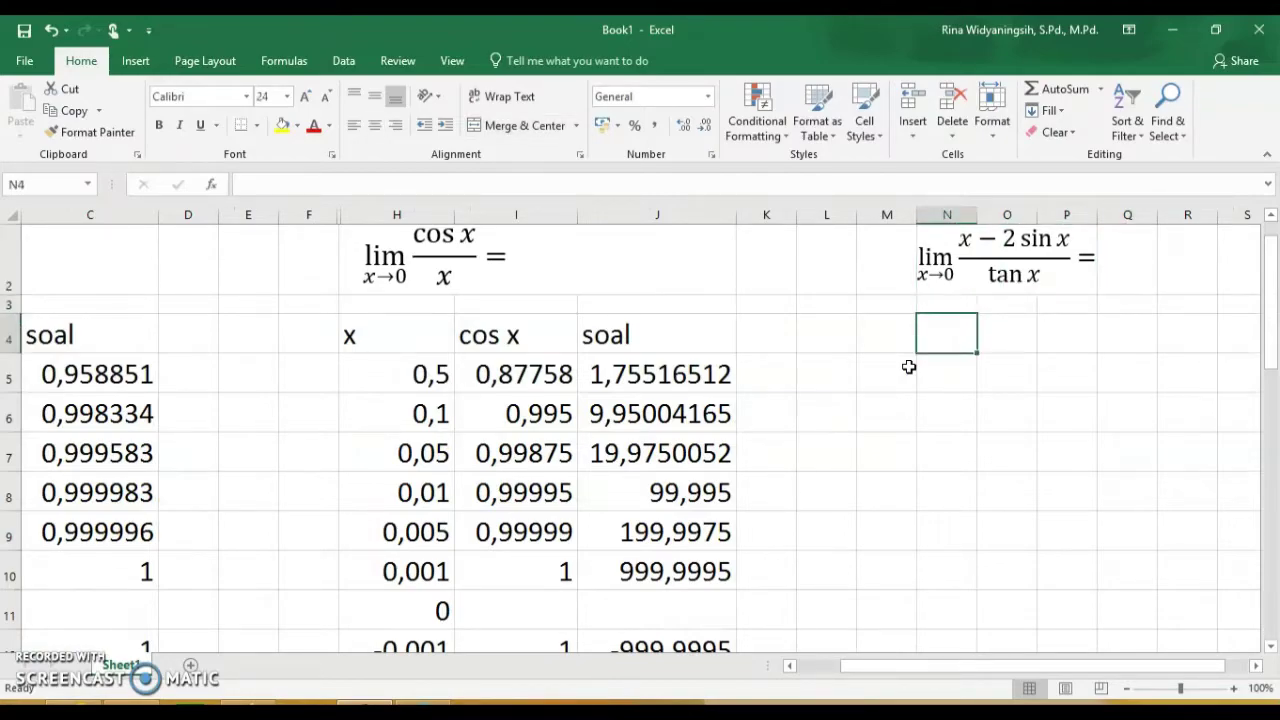
type("x")
key("Right")
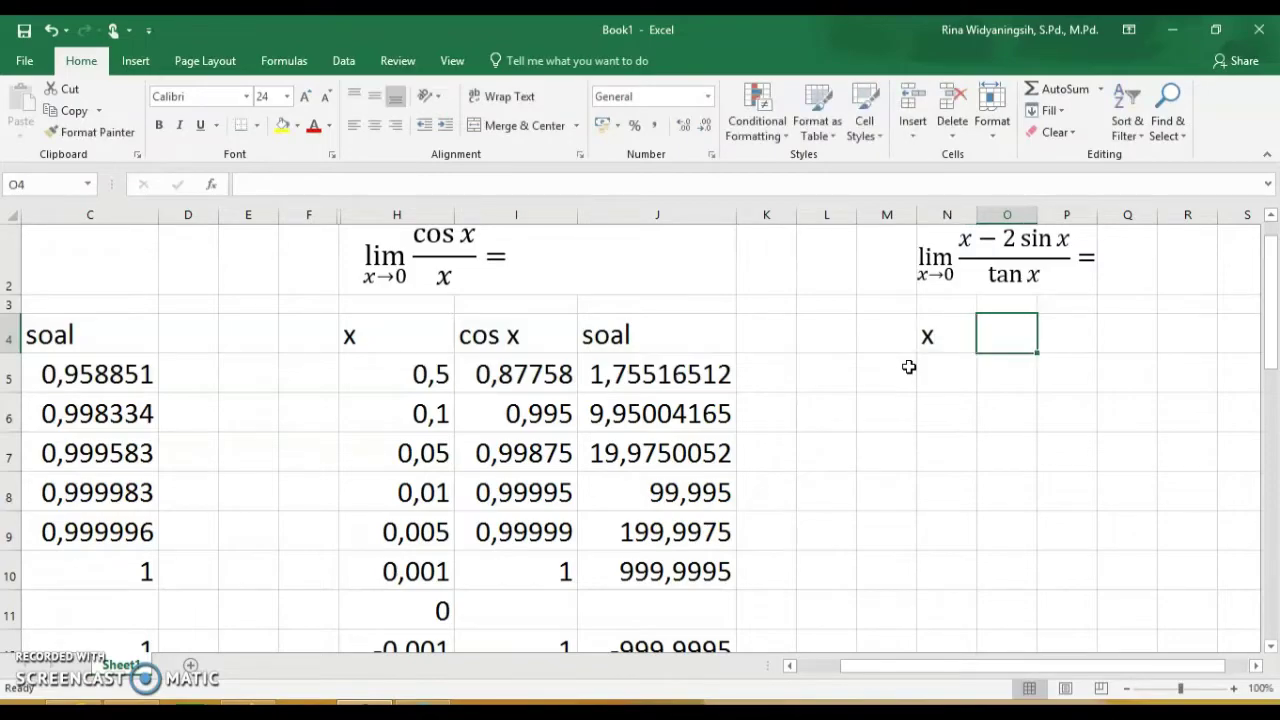
type("2sinx")
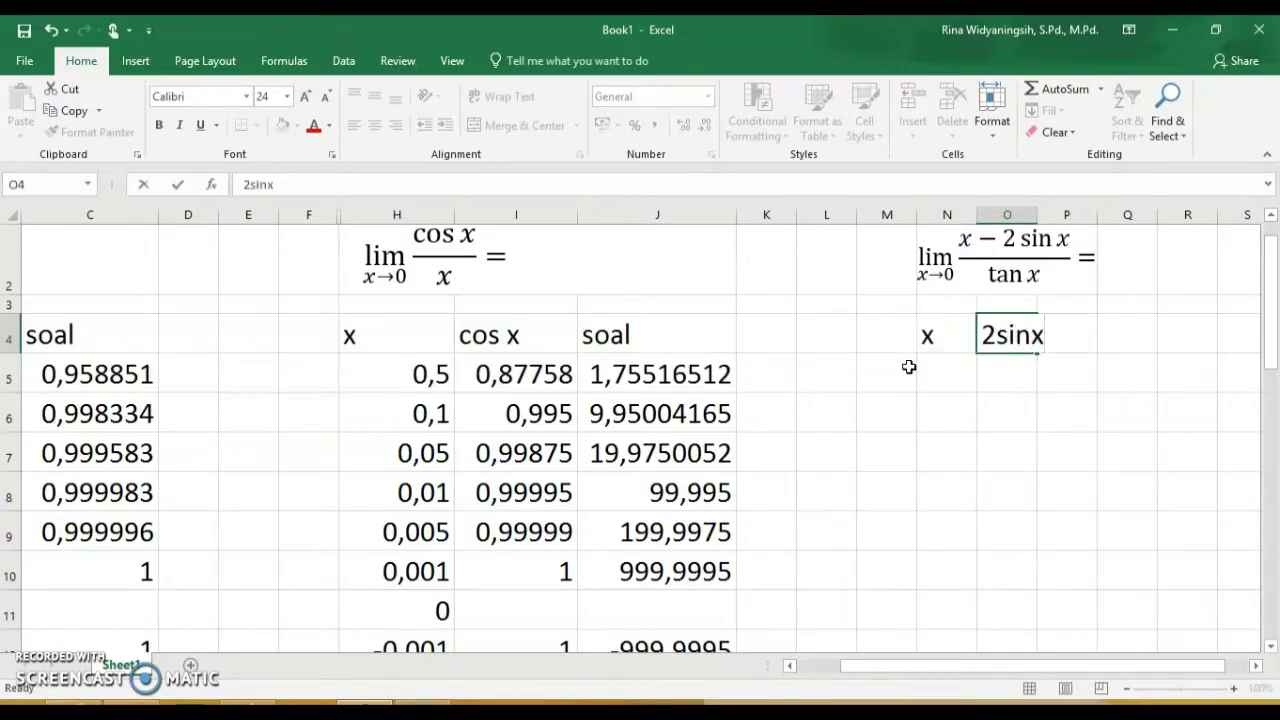
key("Right")
type("ta")
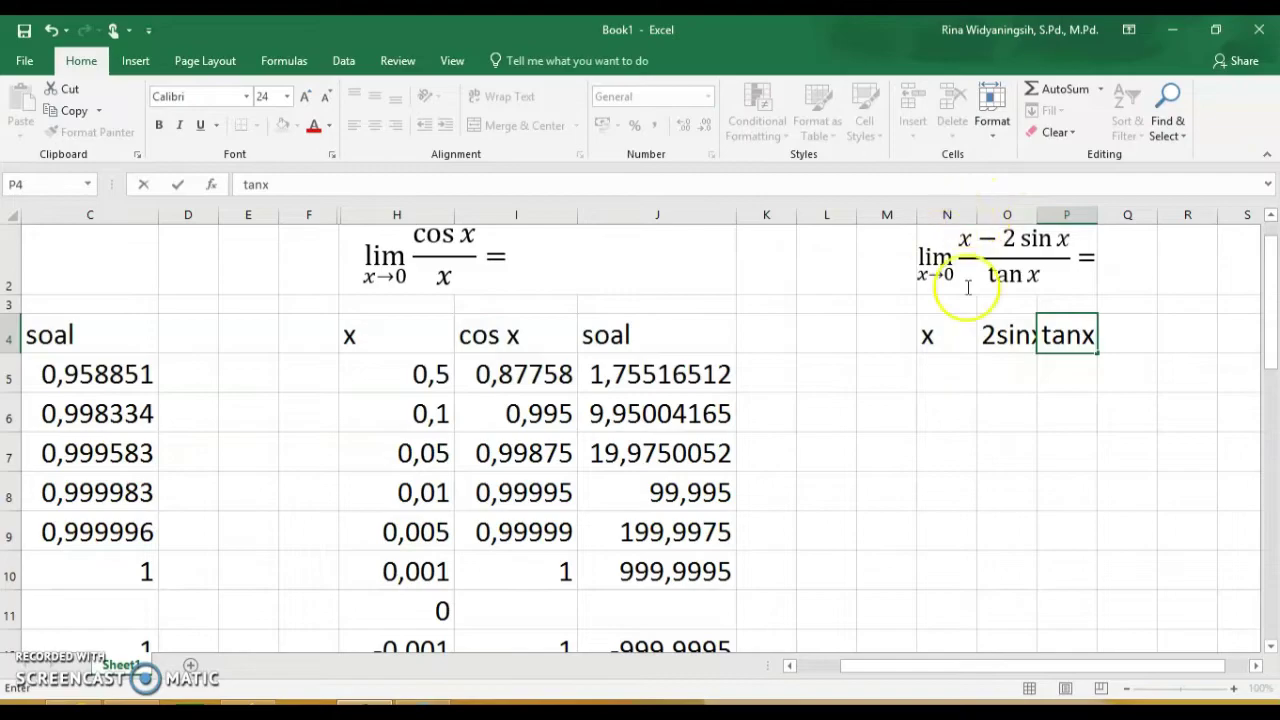
Step: Widen columns N and O so the x and 2sinx columns have more room
left_click(986, 332)
left_click_drag(976, 214, 1160, 218)
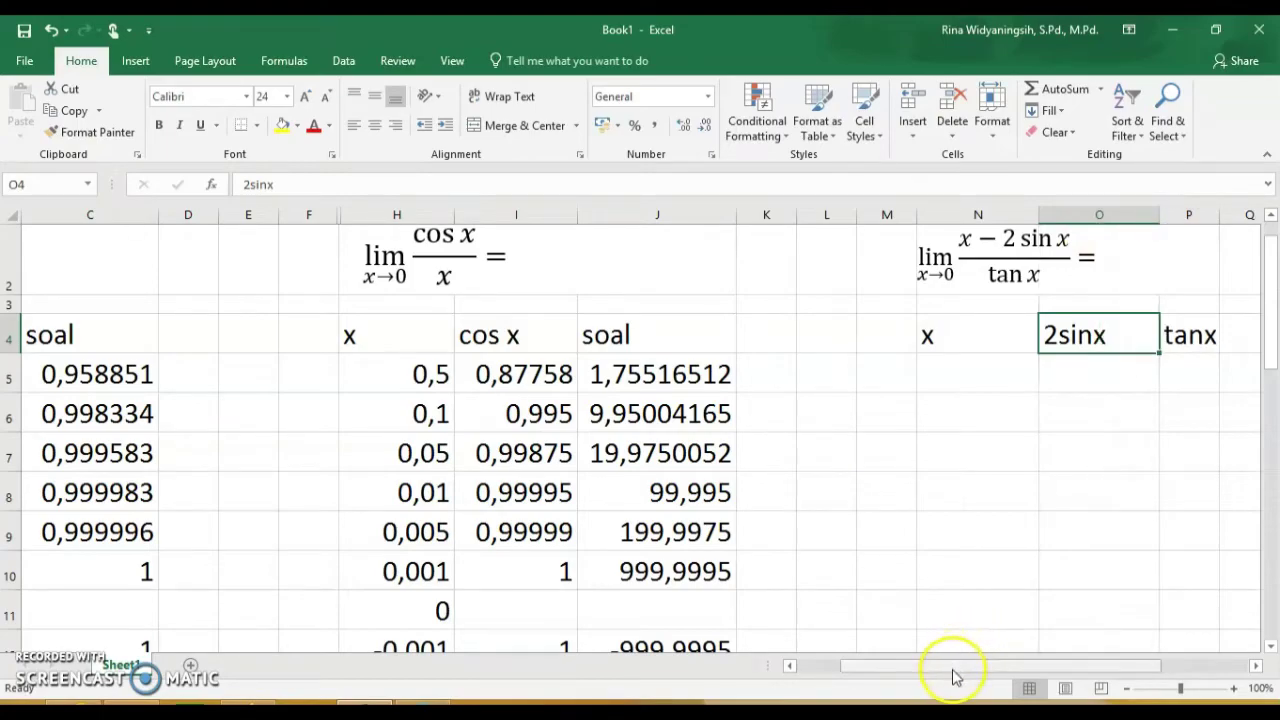
Step: Widen column P so the tanx column of the third table has more room
left_click_drag(950, 668, 870, 668)
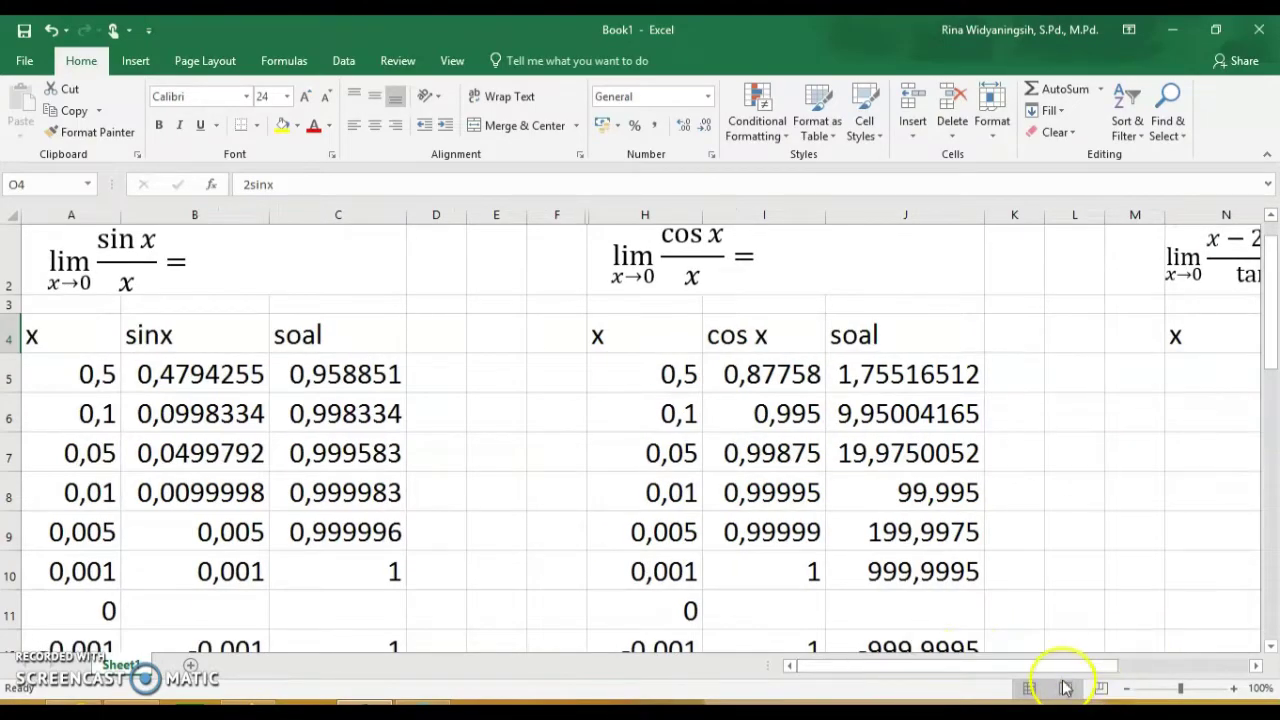
left_click_drag(1049, 667, 1179, 667)
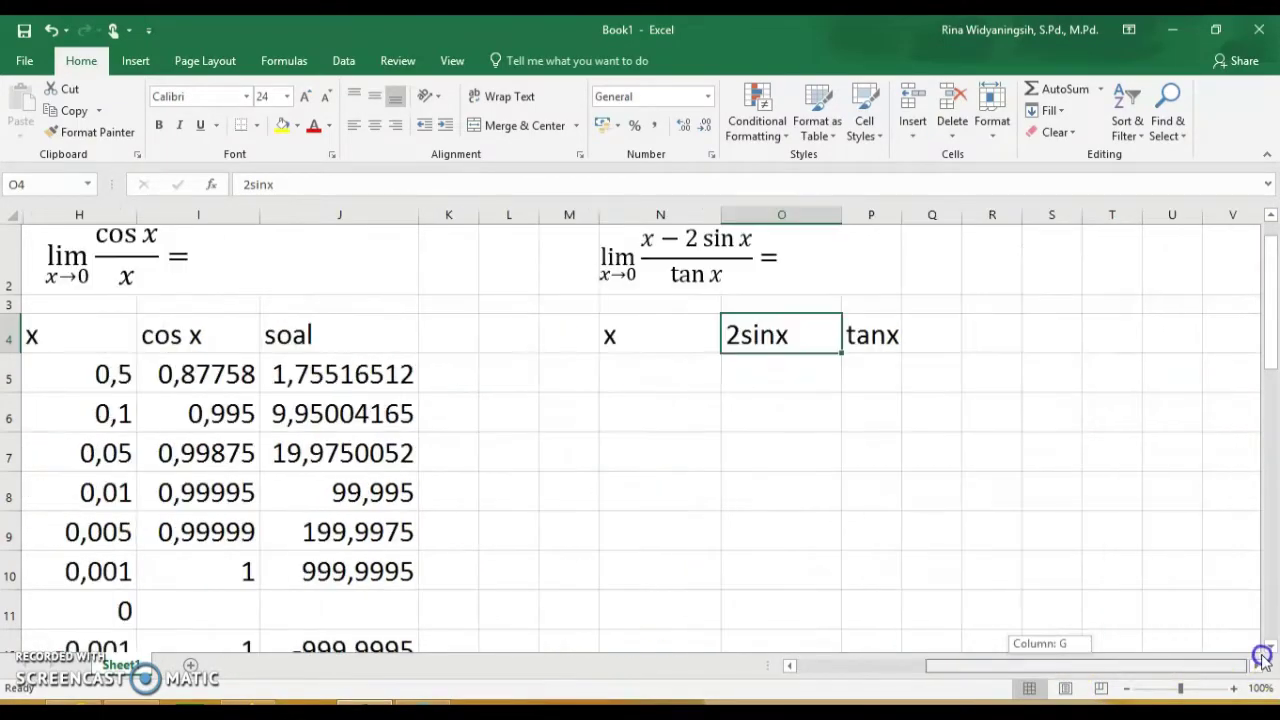
left_click(889, 350)
left_click_drag(902, 216, 990, 216)
Step: Copy the positive x values in H5:H10 from the second table into the third table's x column, starting at N5
left_click(654, 364)
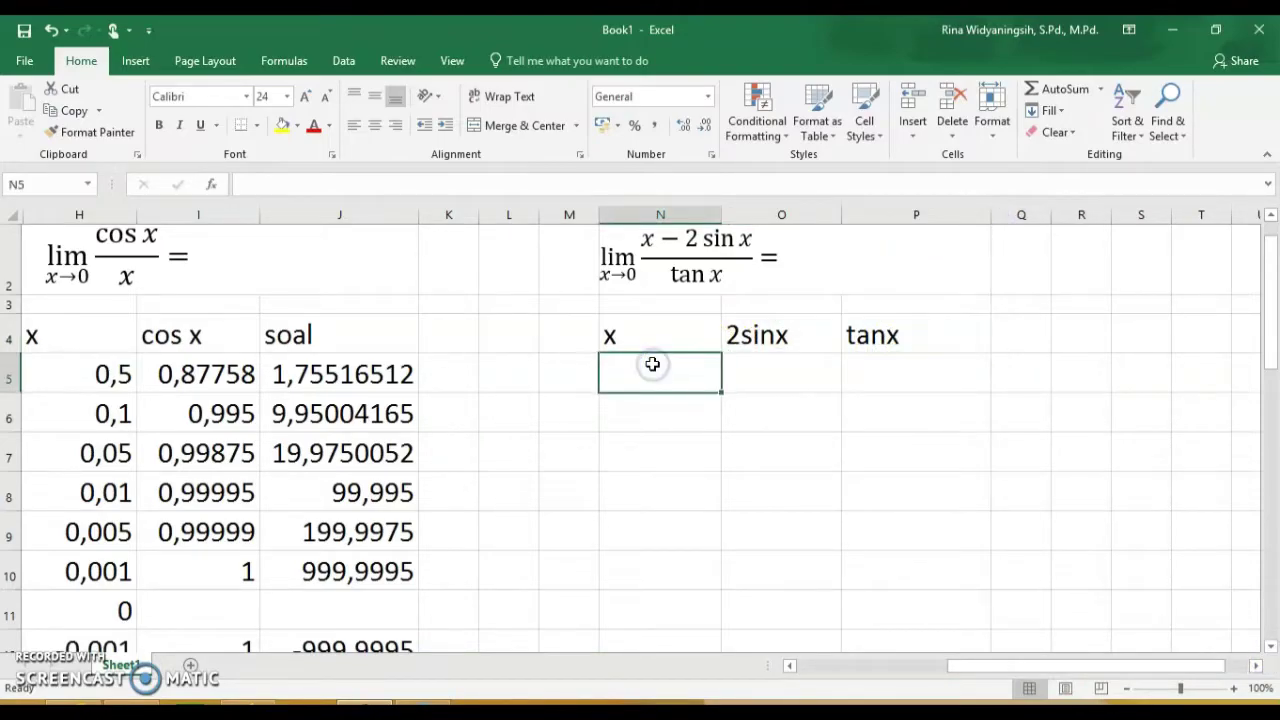
left_click(104, 374)
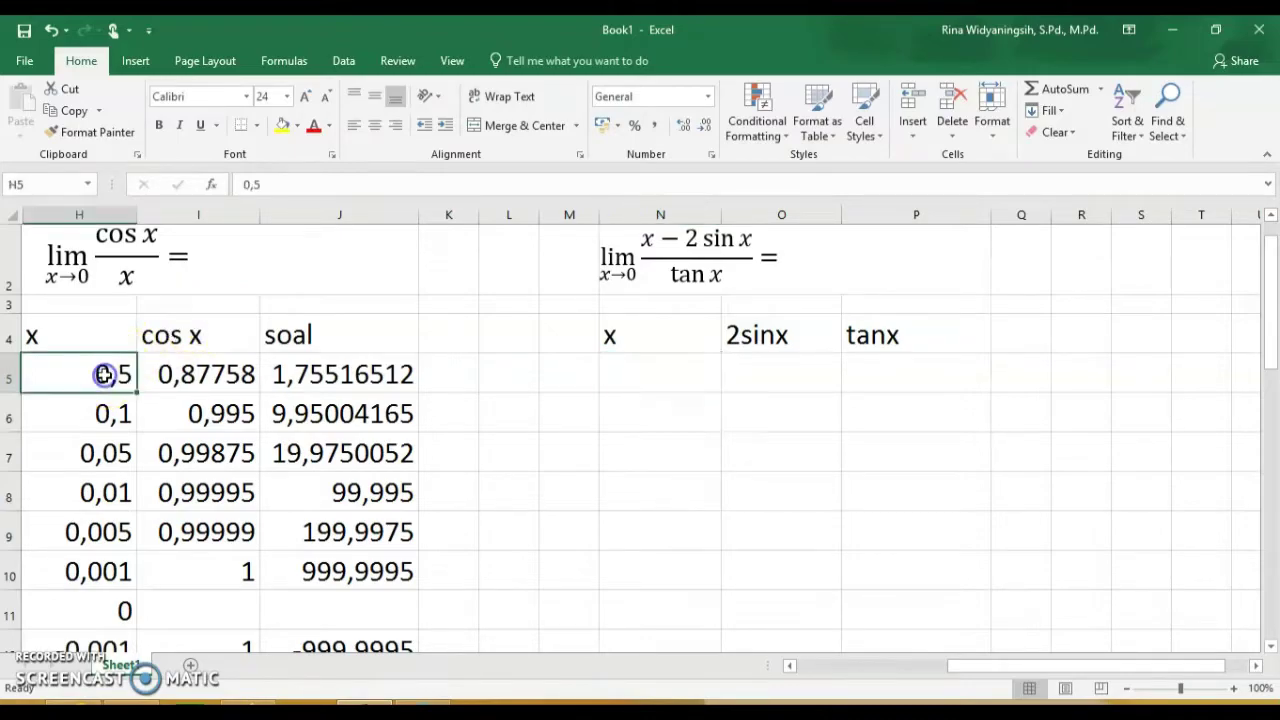
key("shift+Down")
key("shift+Down")
key("shift+Down")
key("shift+Down")
key("shift+Down")
key("shift+Down")
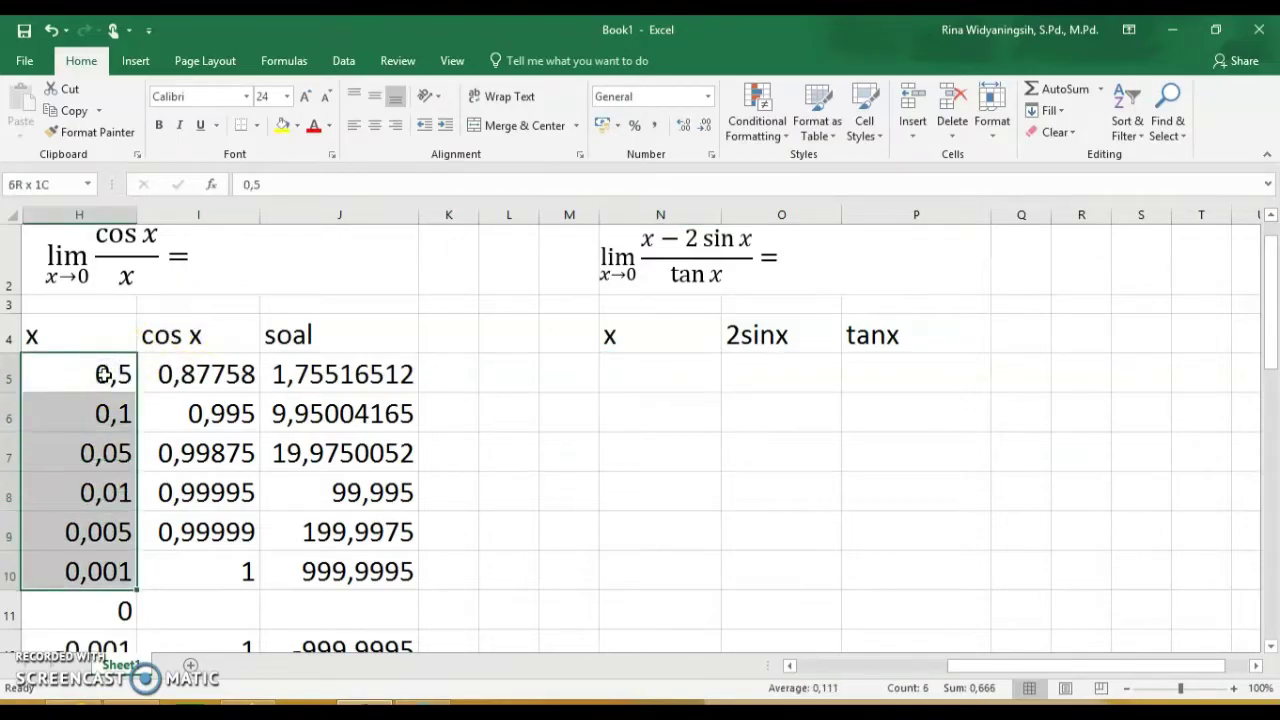
key("shift+Up")
key("ctrl+c")
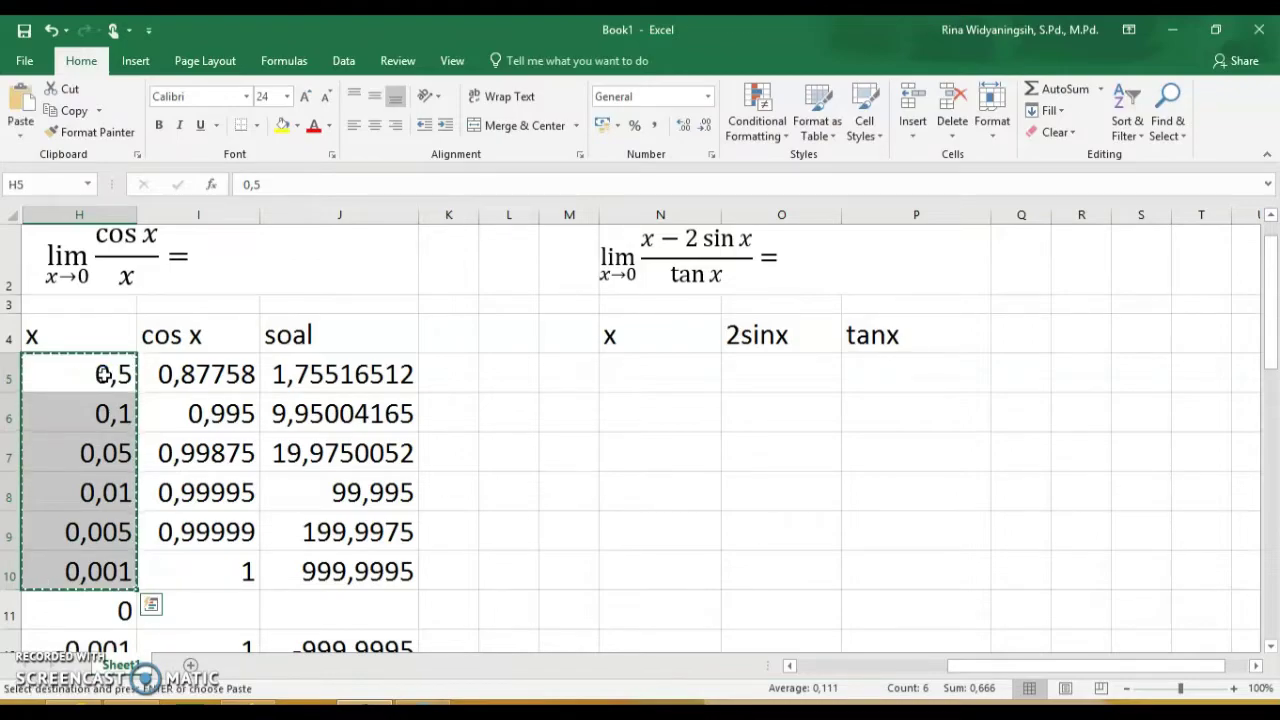
left_click(613, 350)
left_click(620, 368)
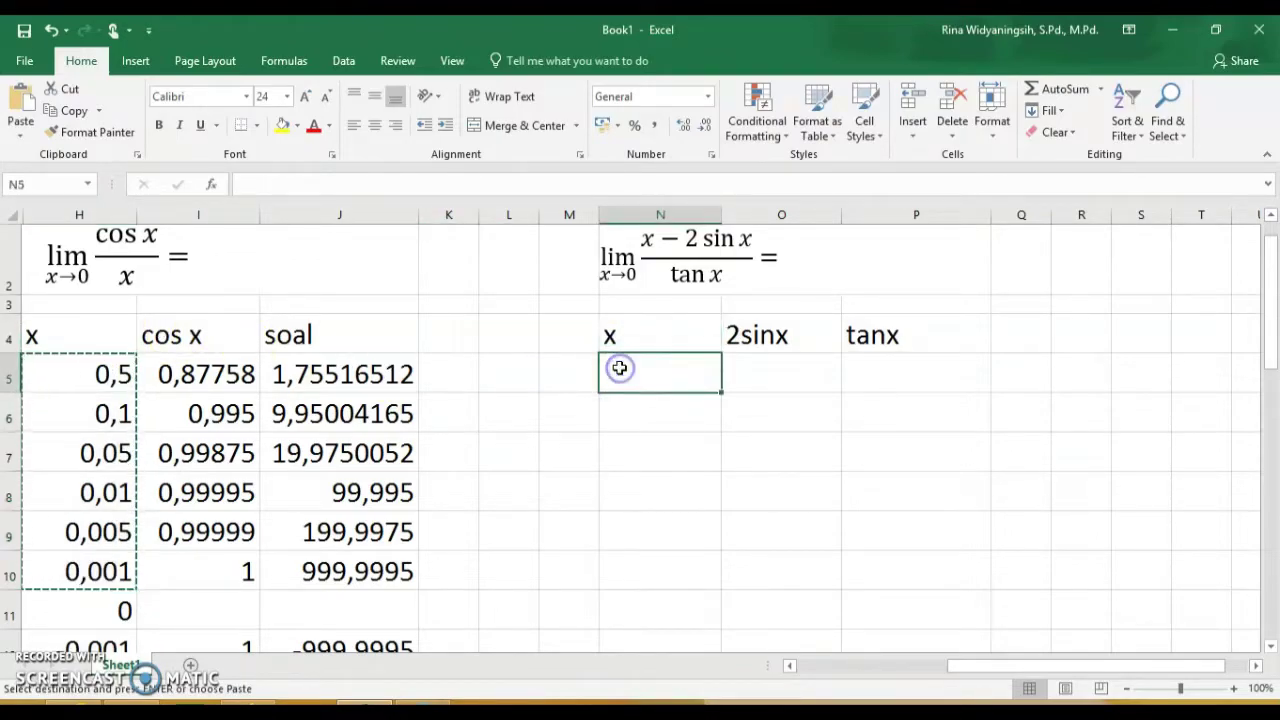
key("ctrl+v")
Step: Copy 0 and the negative x values in H11:H17 into the third table's x column, starting at N11
left_click(121, 556)
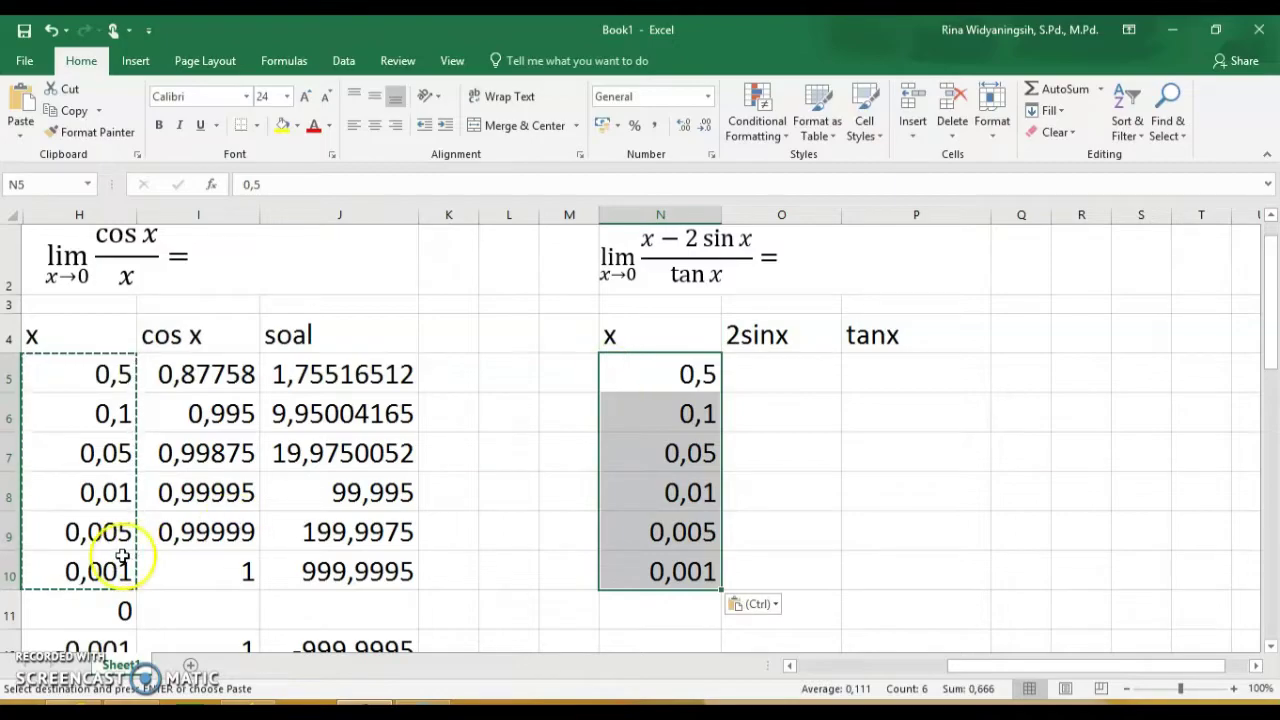
left_click(110, 604)
left_click_drag(110, 604, 110, 604)
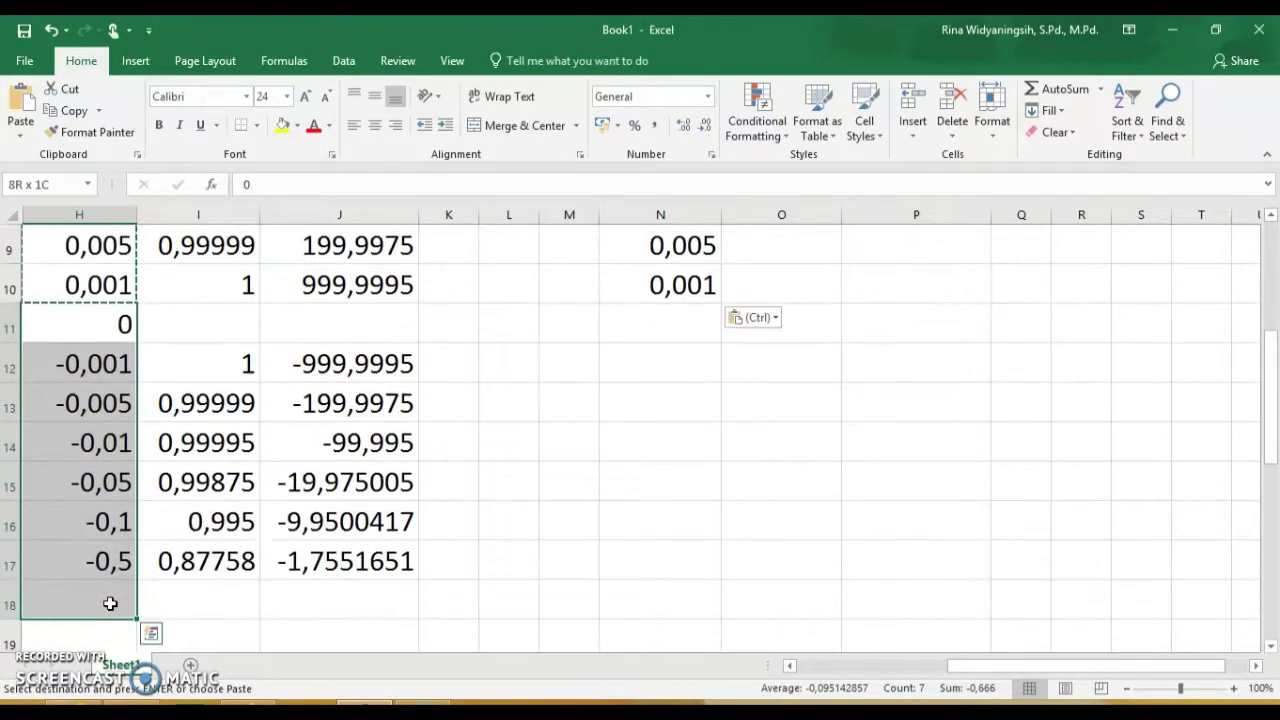
key("ctrl+c")
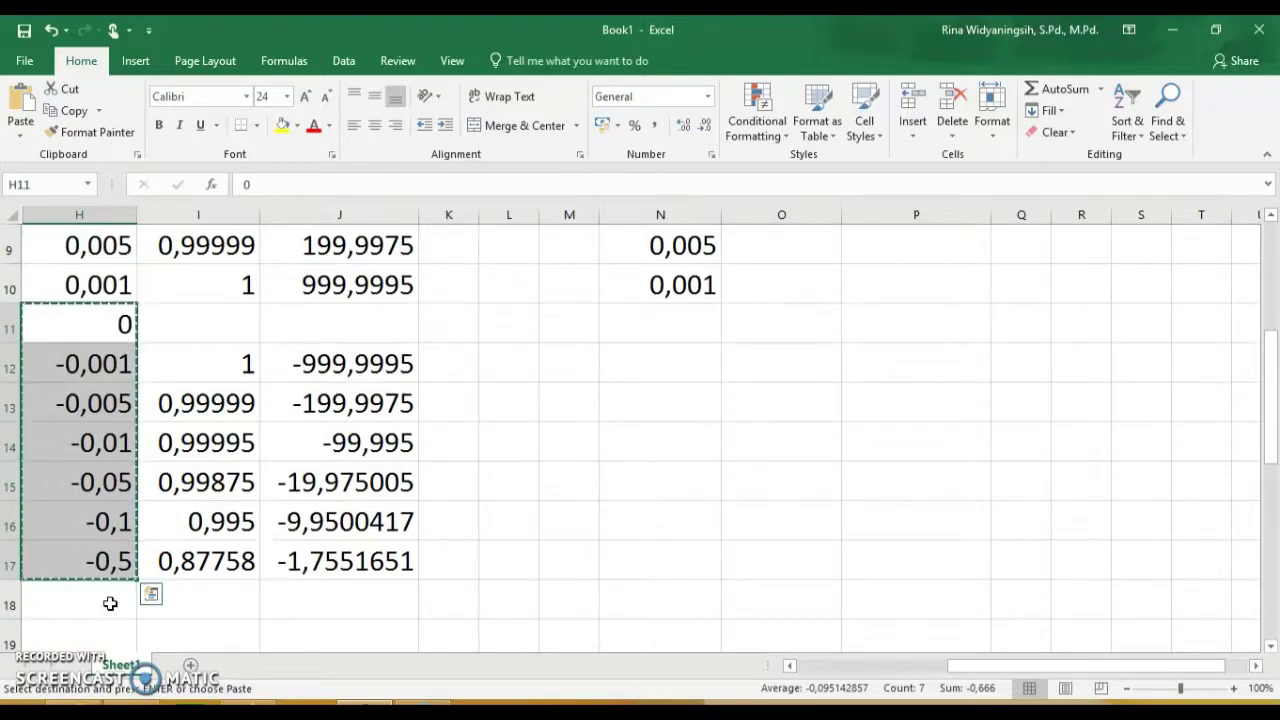
left_click(656, 310)
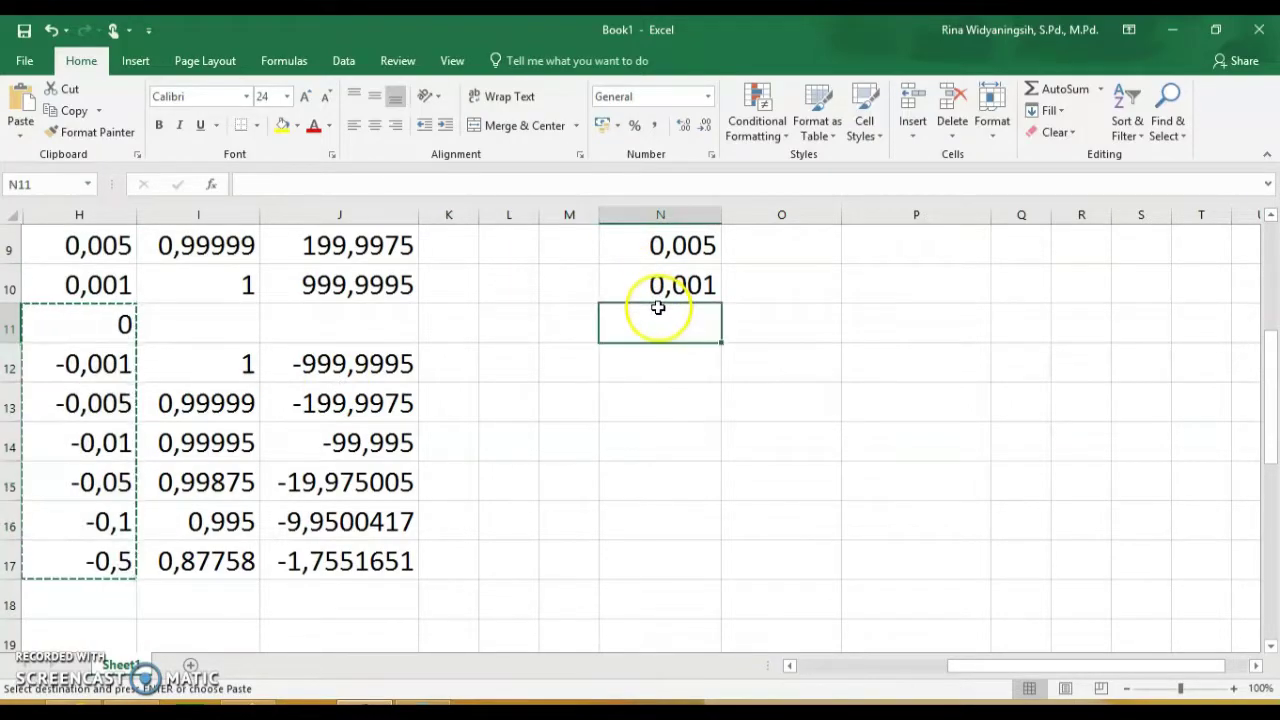
key("ctrl+v")
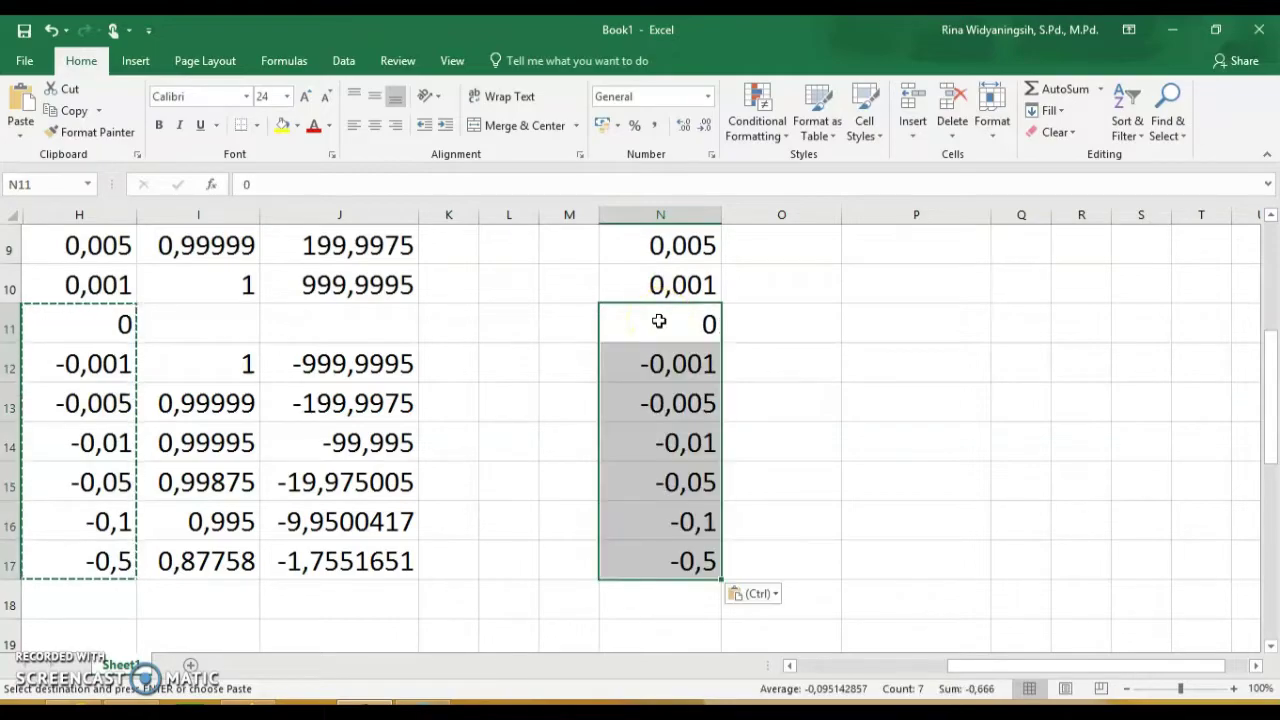
Step: Write the formula =2*SIN(N5) in cell O5, the first row under the 2sinx header
left_click_drag(1270, 397, 1270, 285)
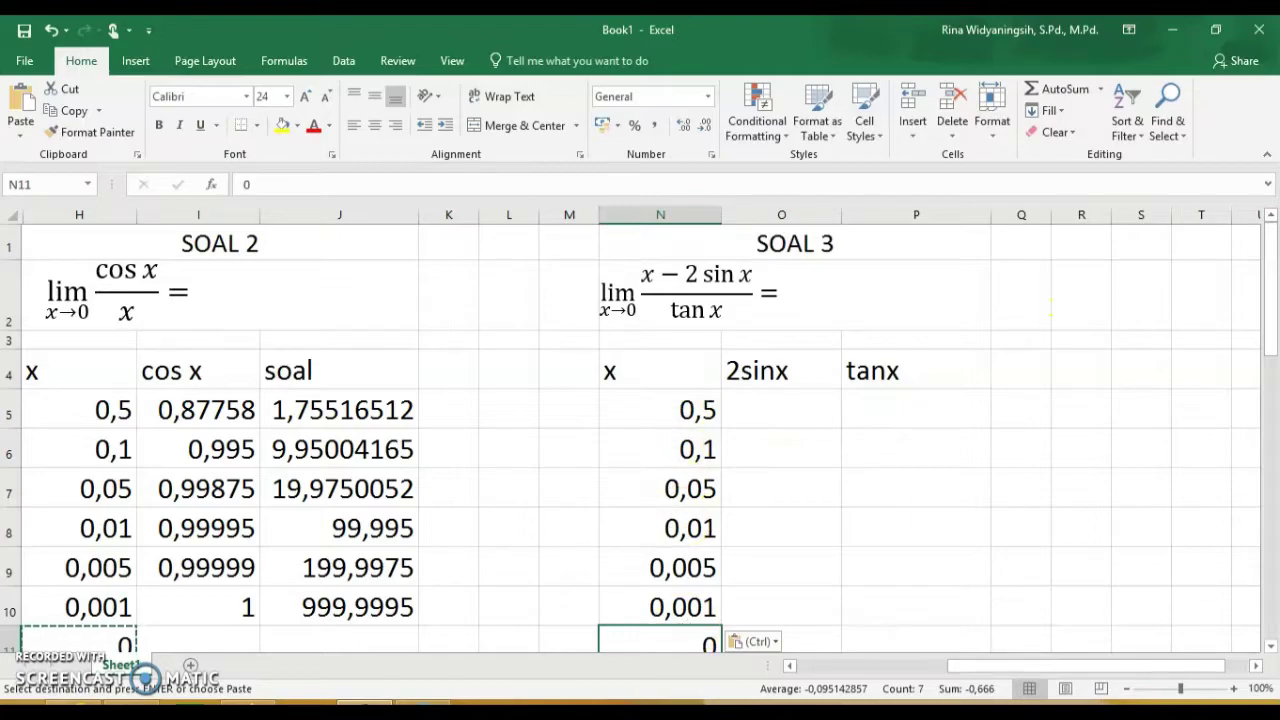
mouse_move(1268, 346)
left_mouse_down()
mouse_move(1271, 405)
mouse_move(1269, 342)
left_mouse_up()
left_click(805, 407)
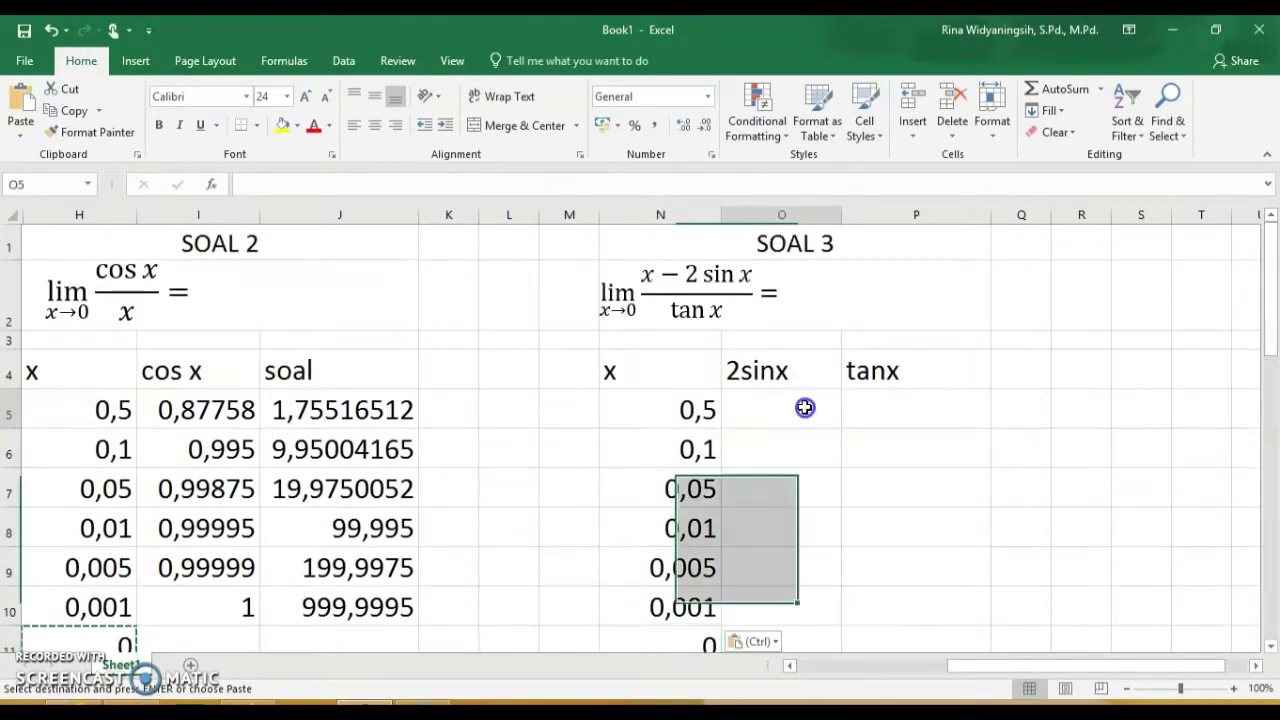
type("=2*")
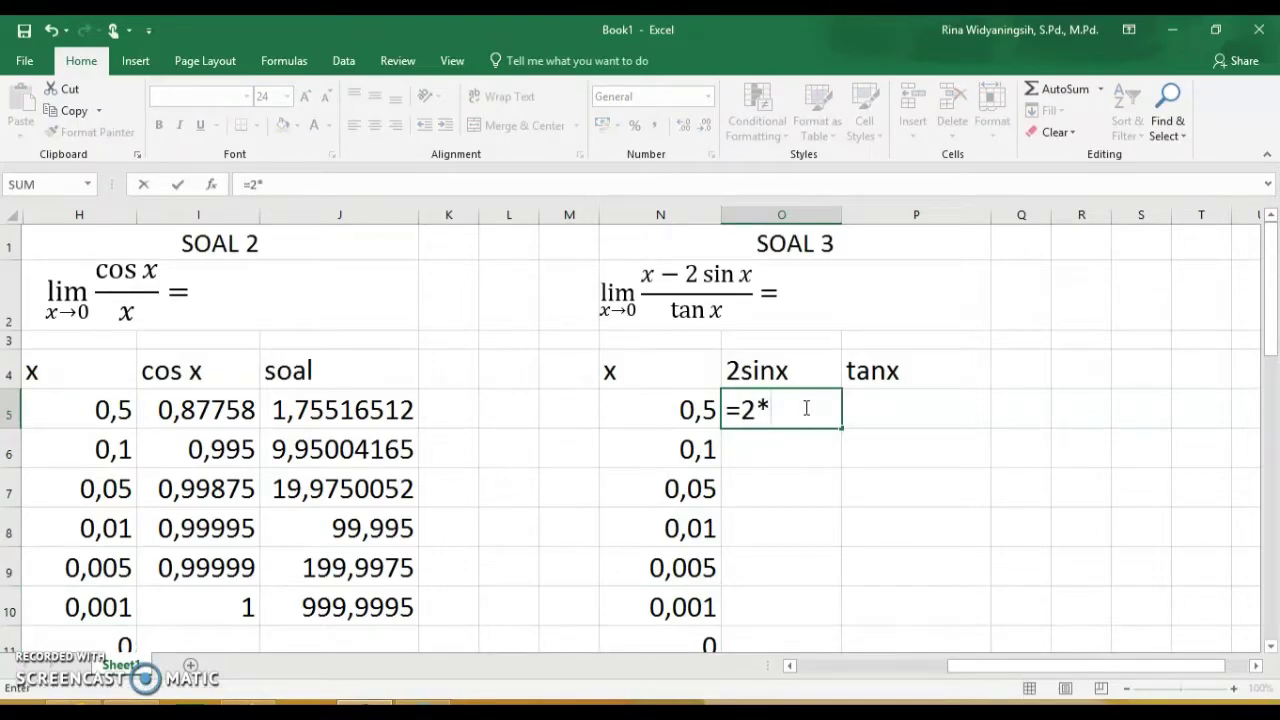
type("sin")
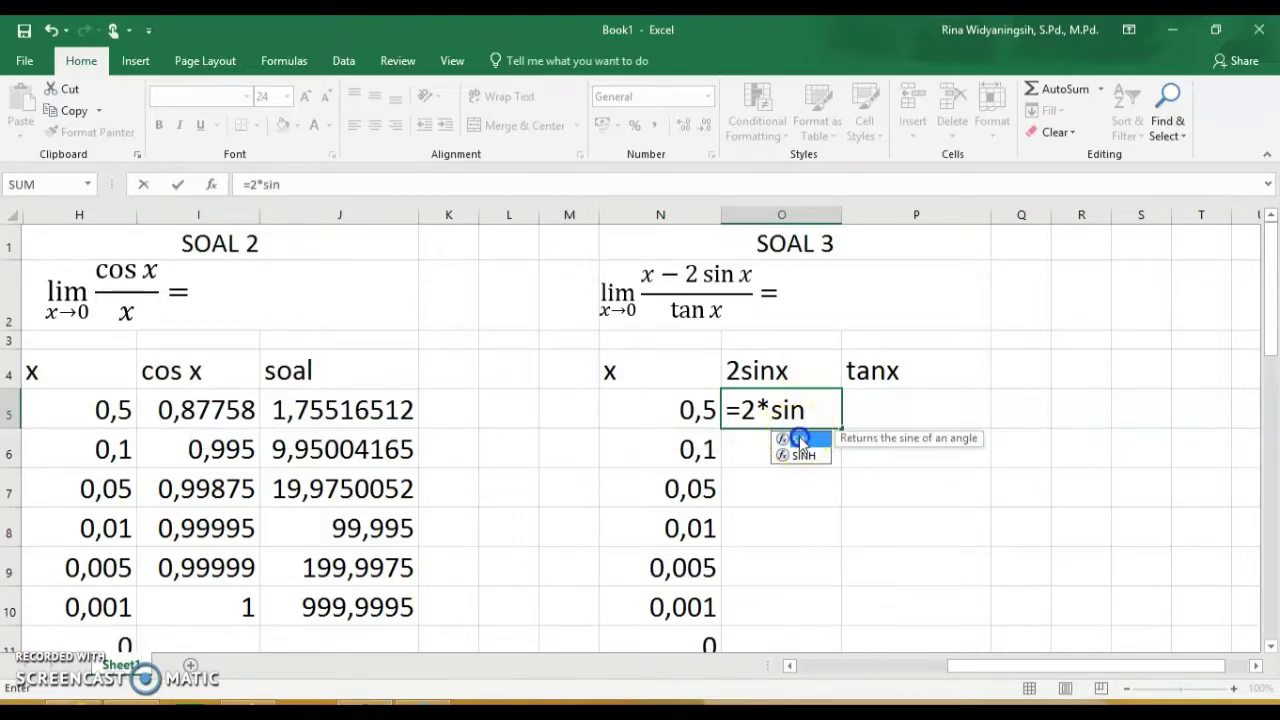
double_click(800, 439)
left_click(700, 411)
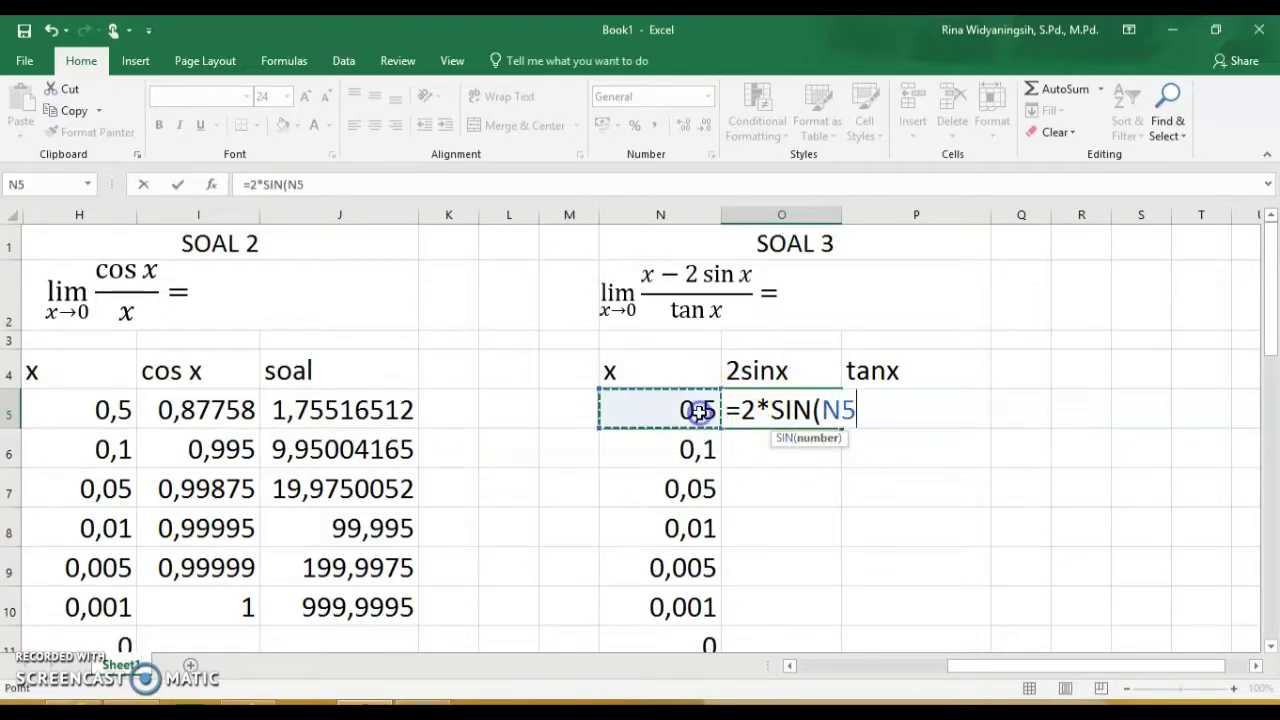
type(")")
Step: Enclose the sine term in parentheses so O5 reads =2*(SIN(N5)), and fill the formula down to O10
left_click(800, 414)
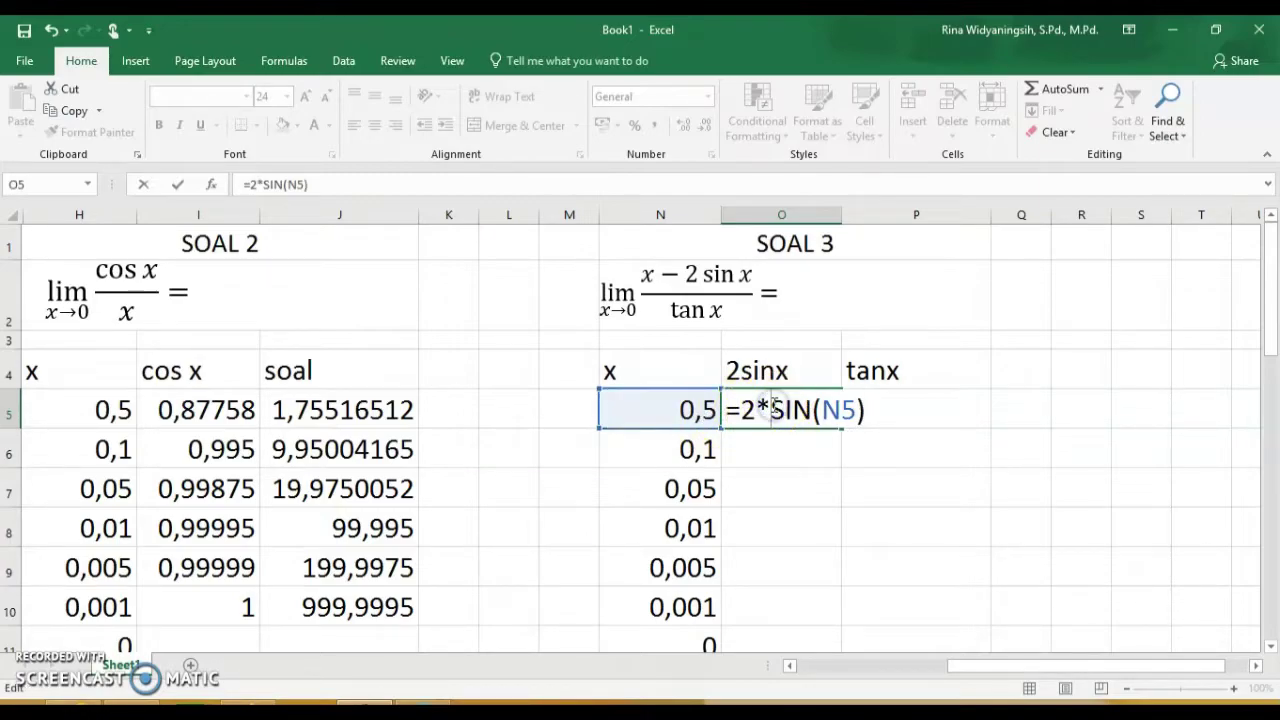
type("(")
left_click(876, 410)
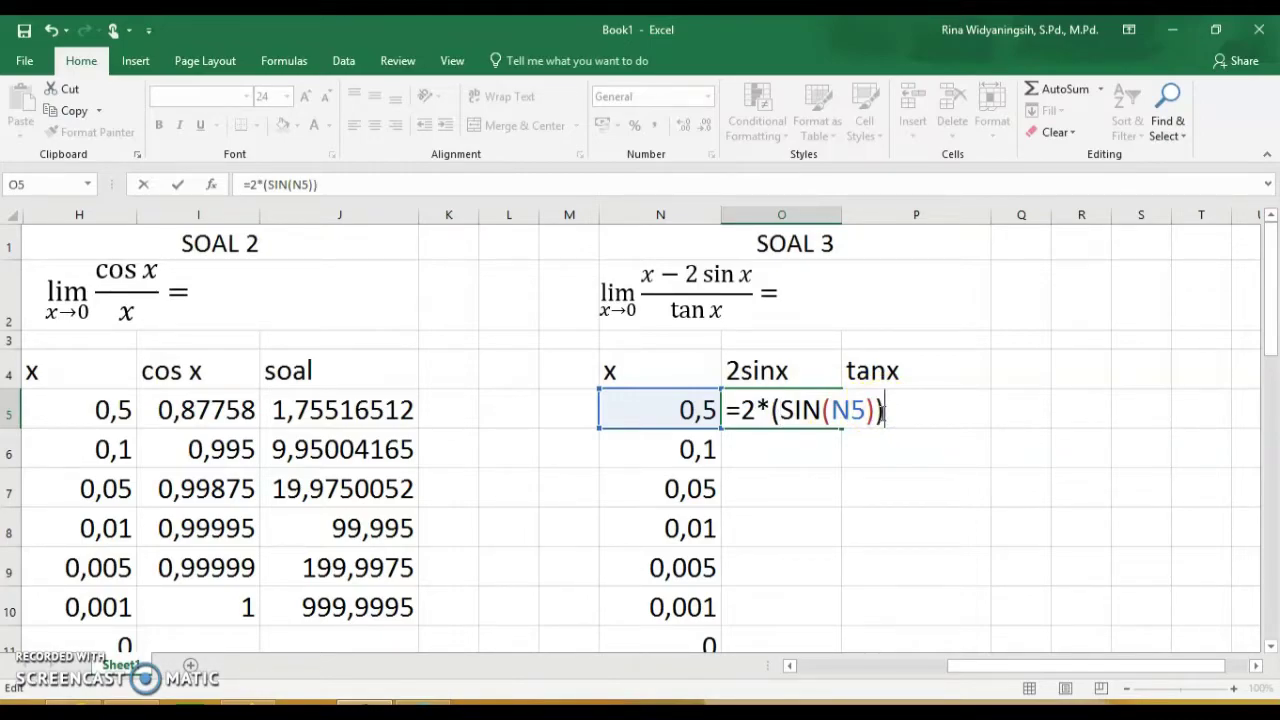
type(")")
key("Return")
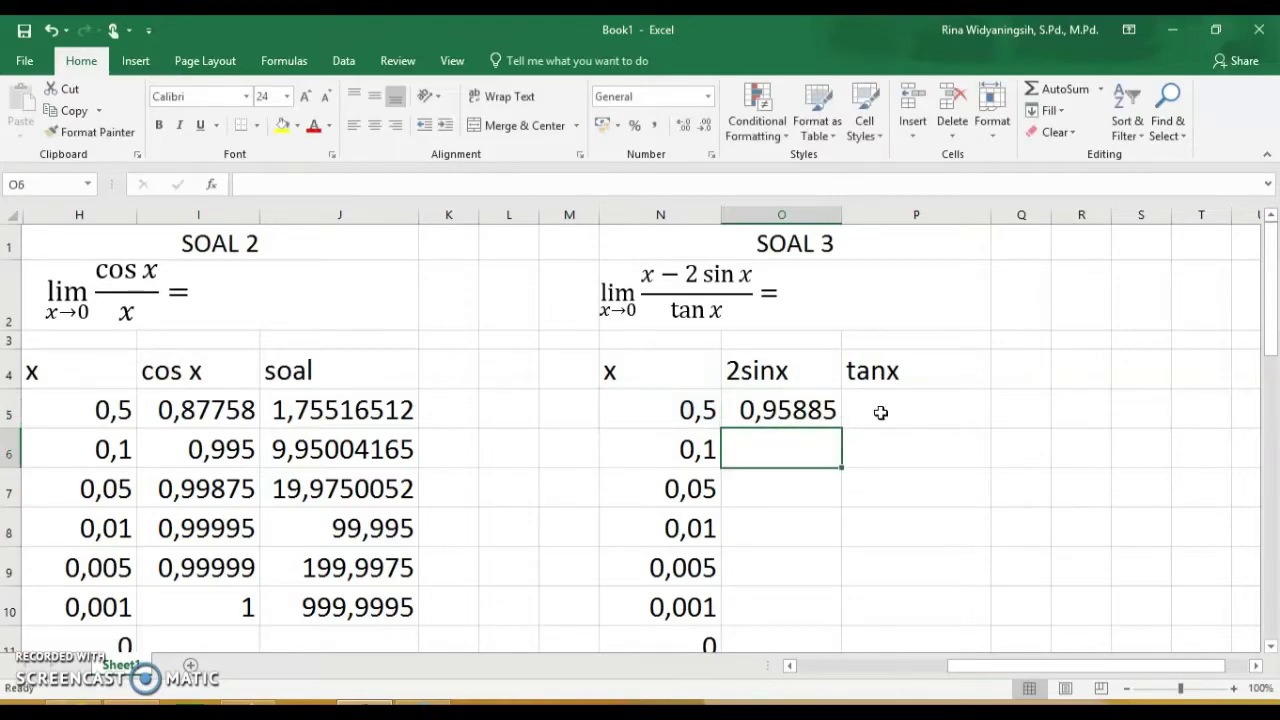
left_click(795, 420)
left_click_drag(840, 427, 818, 612)
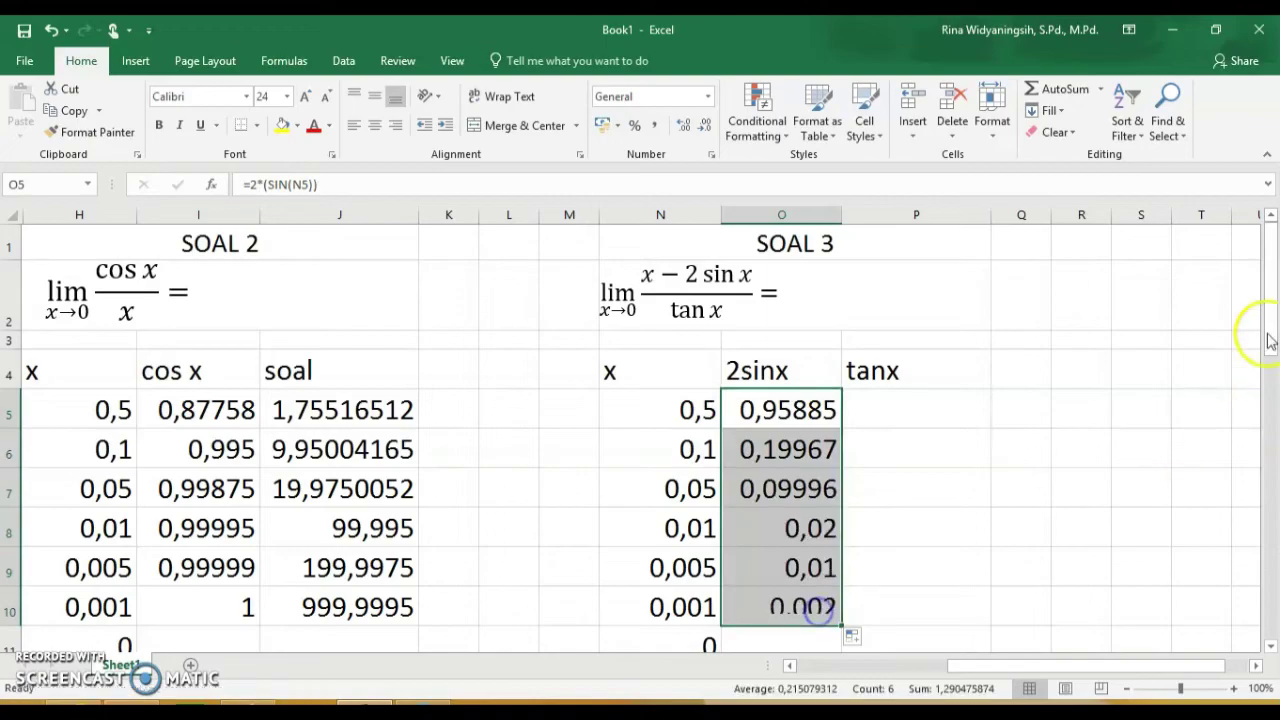
Step: Begin the 2sinx formula for the negative x values in O12 as =2*SIN(N12
left_click_drag(1268, 318, 1272, 374)
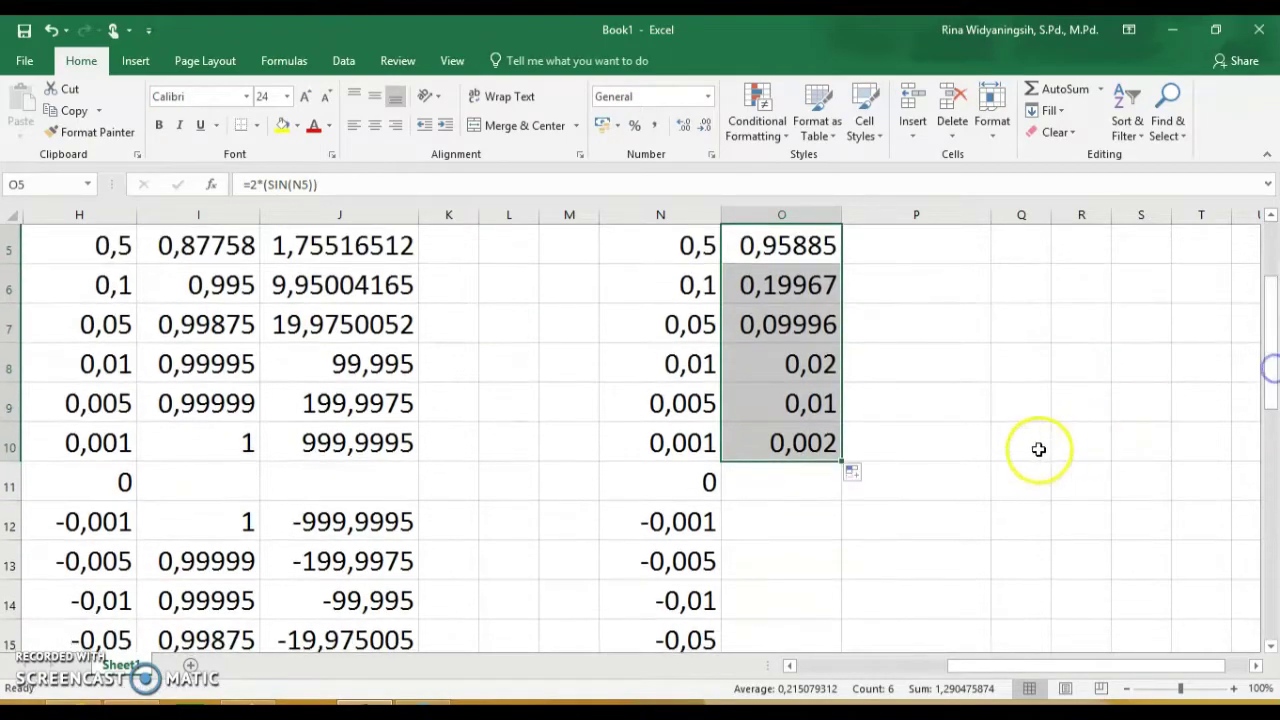
left_click(768, 514)
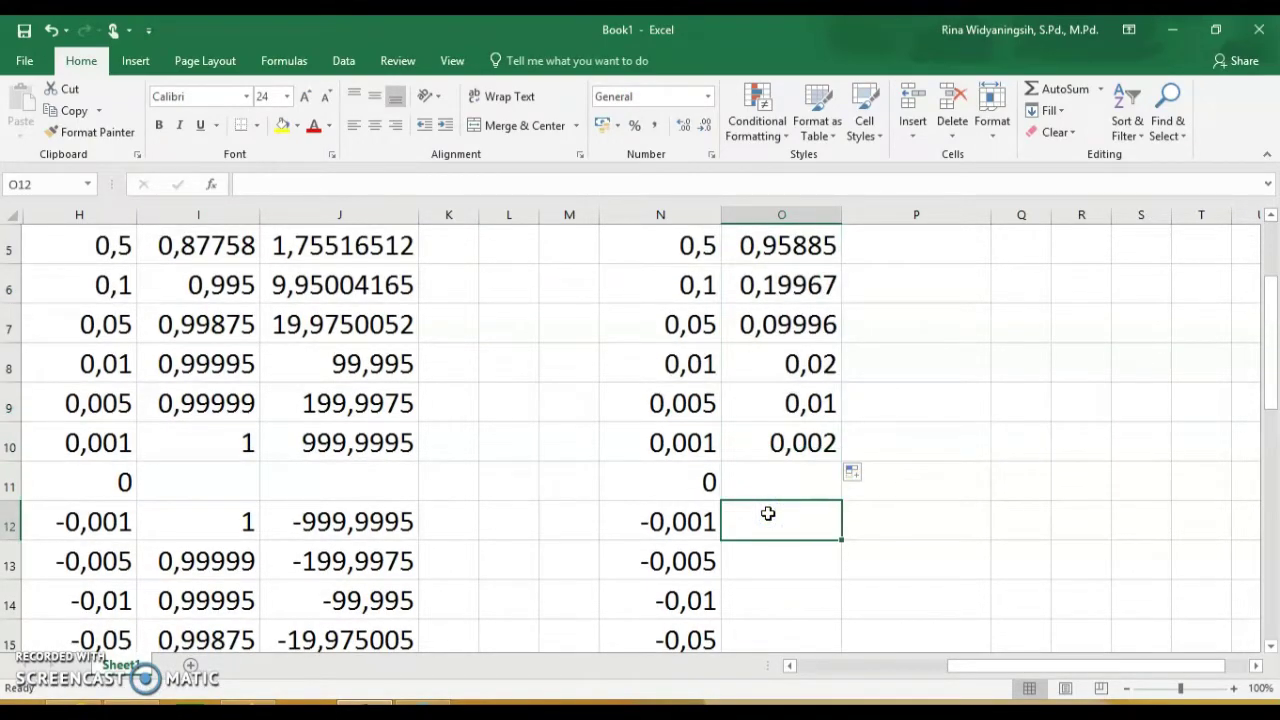
type("=si")
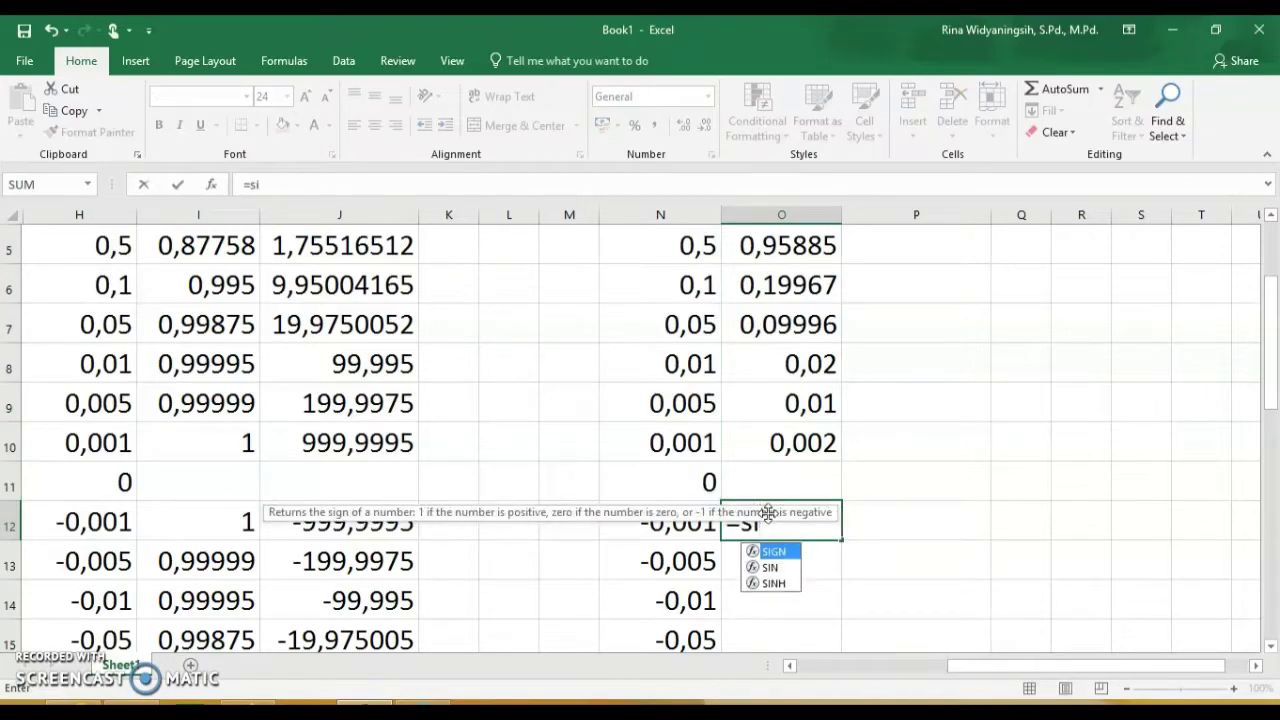
type("n")
key("BackSpace")
key("BackSpace")
key("BackSpace")
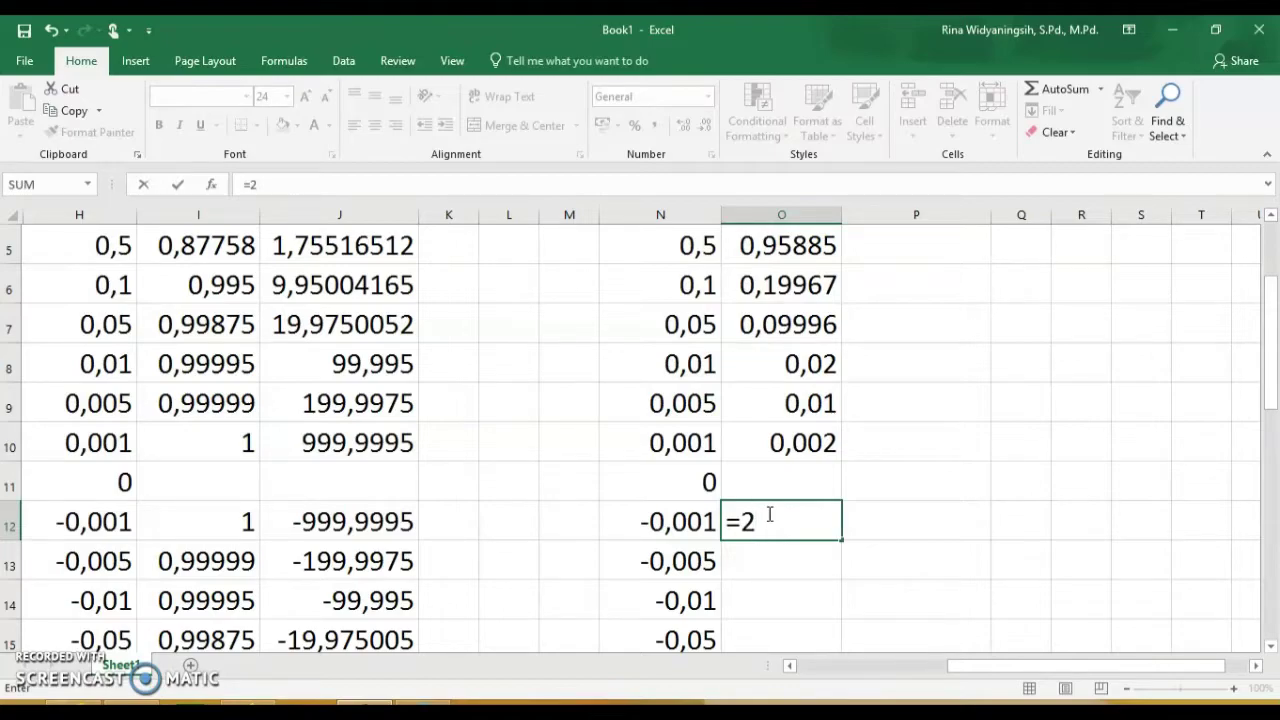
type("2*sin")
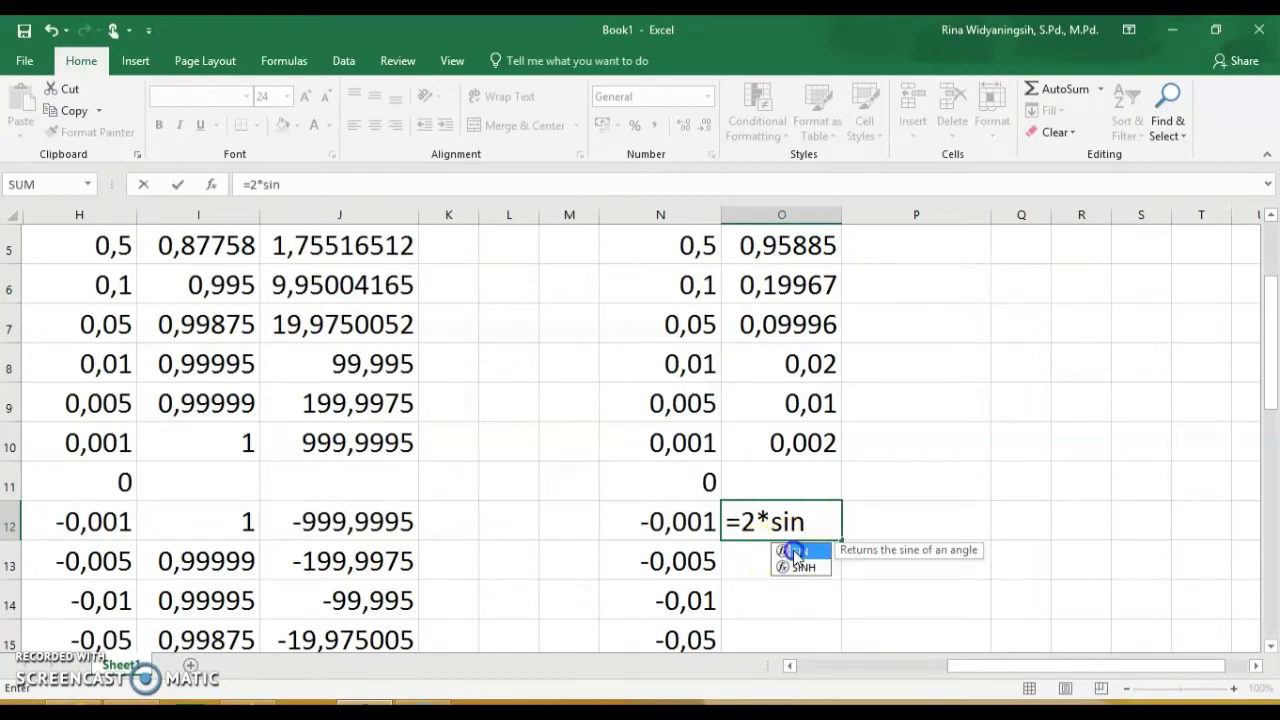
double_click(797, 551)
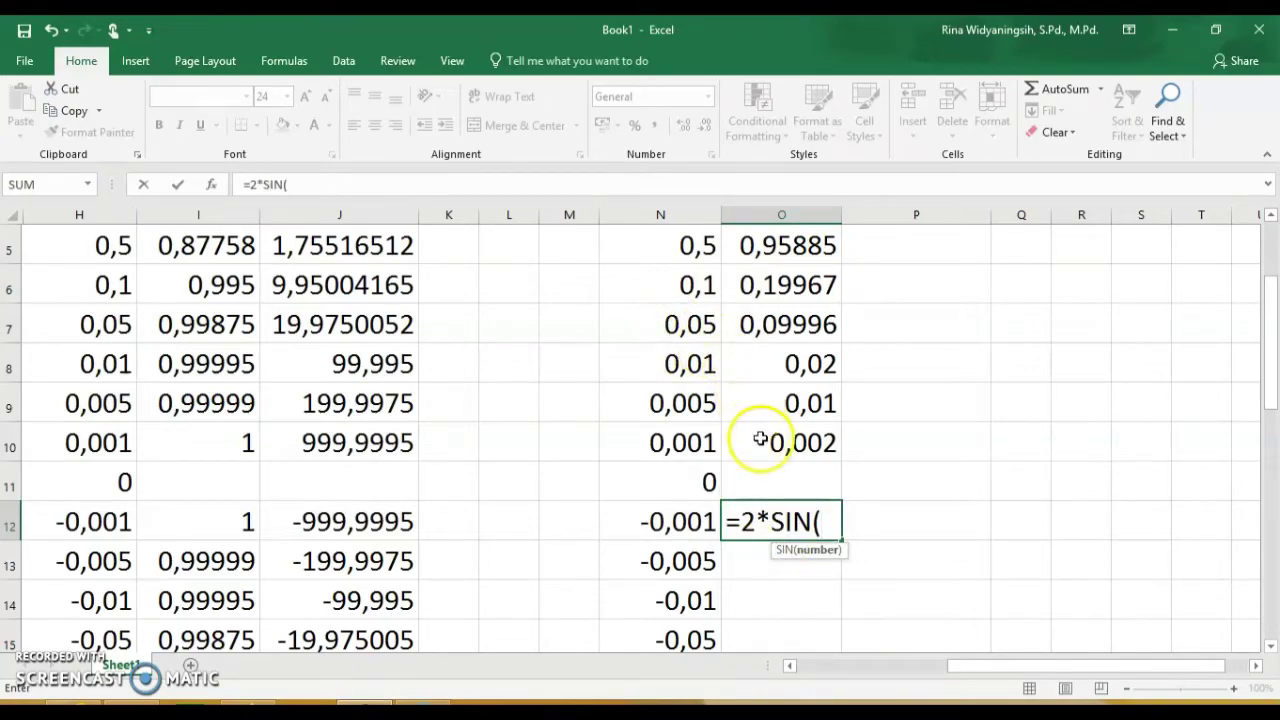
left_click(691, 527)
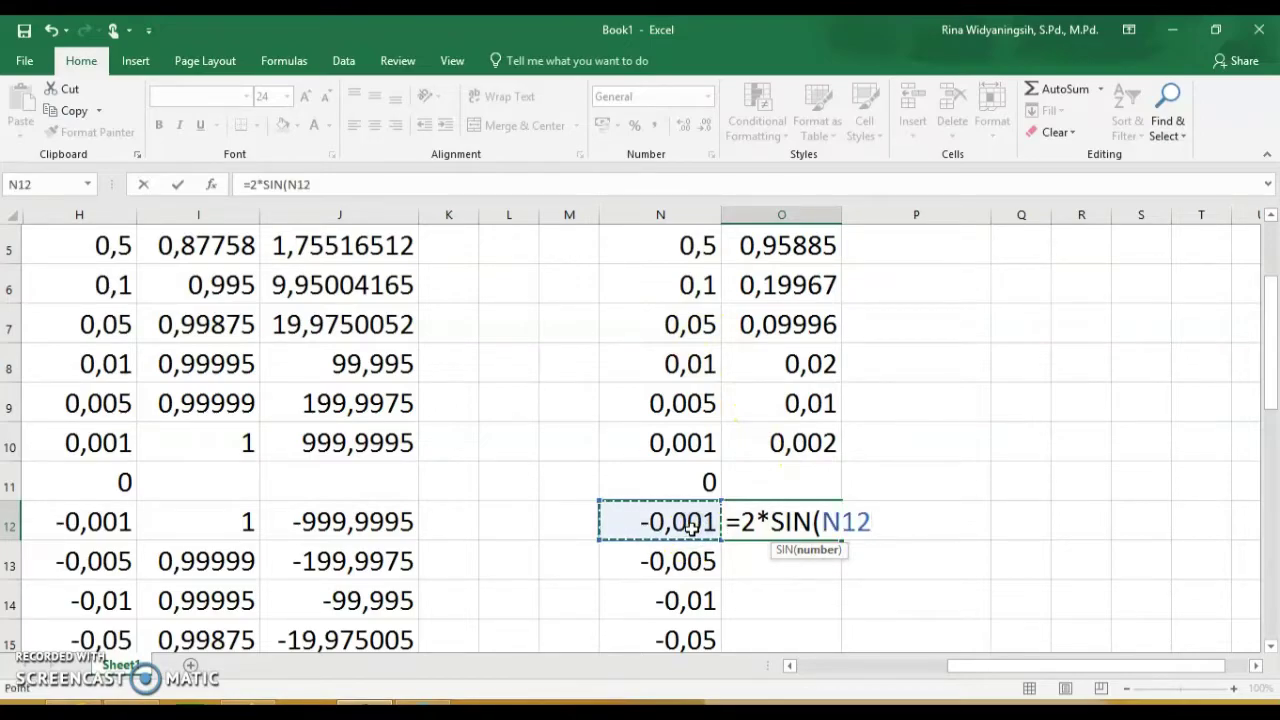
Step: Complete the O12 formula as =2*(SIN(N12)) and fill it down to O17
left_click(771, 521)
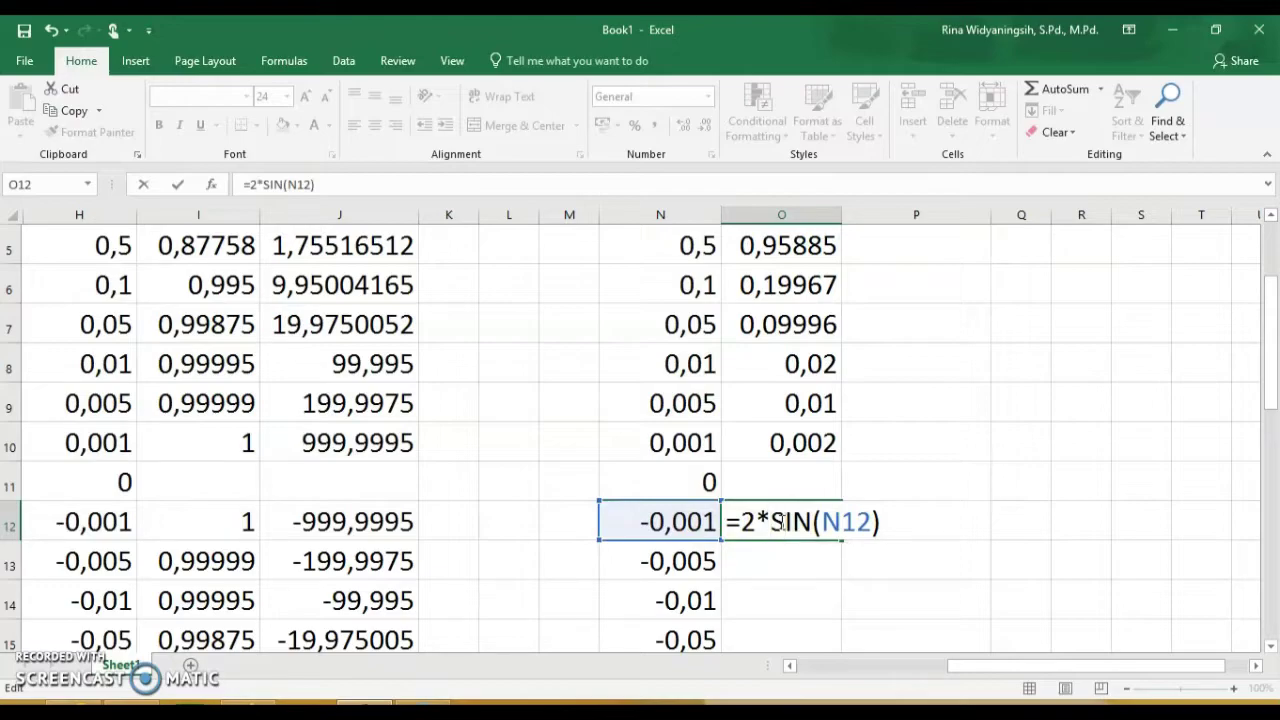
type("(")
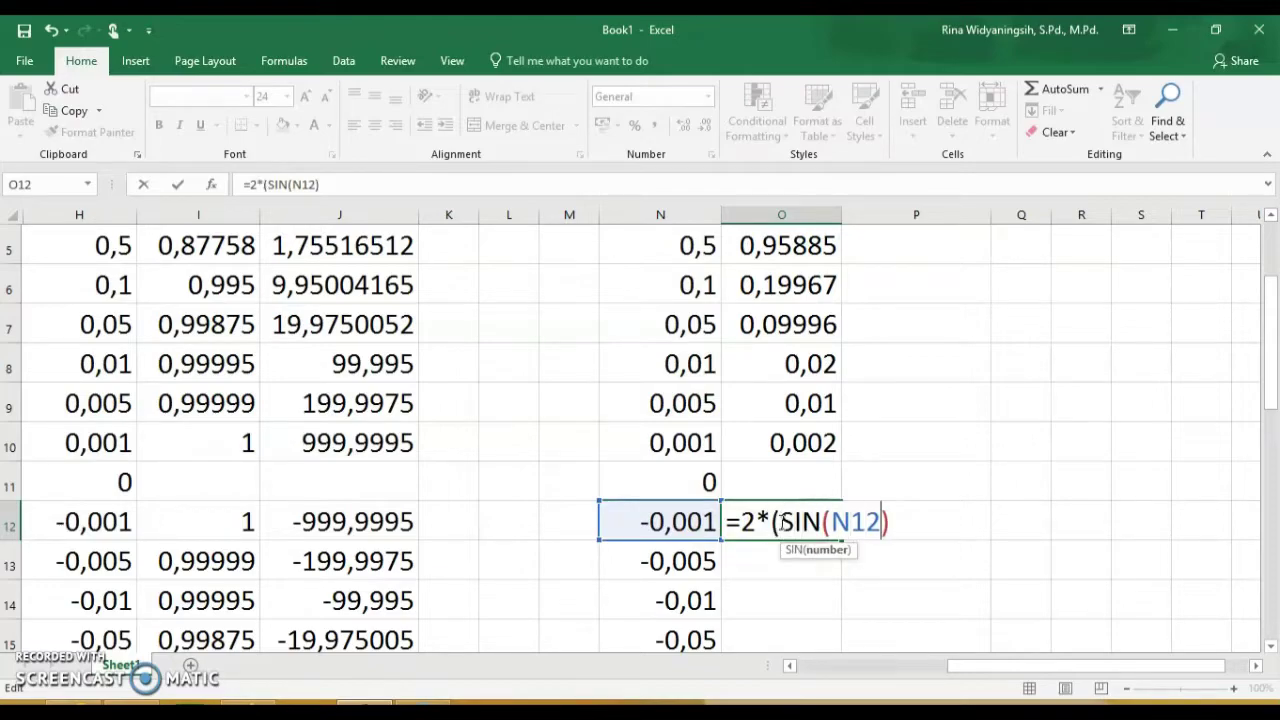
key("Right")
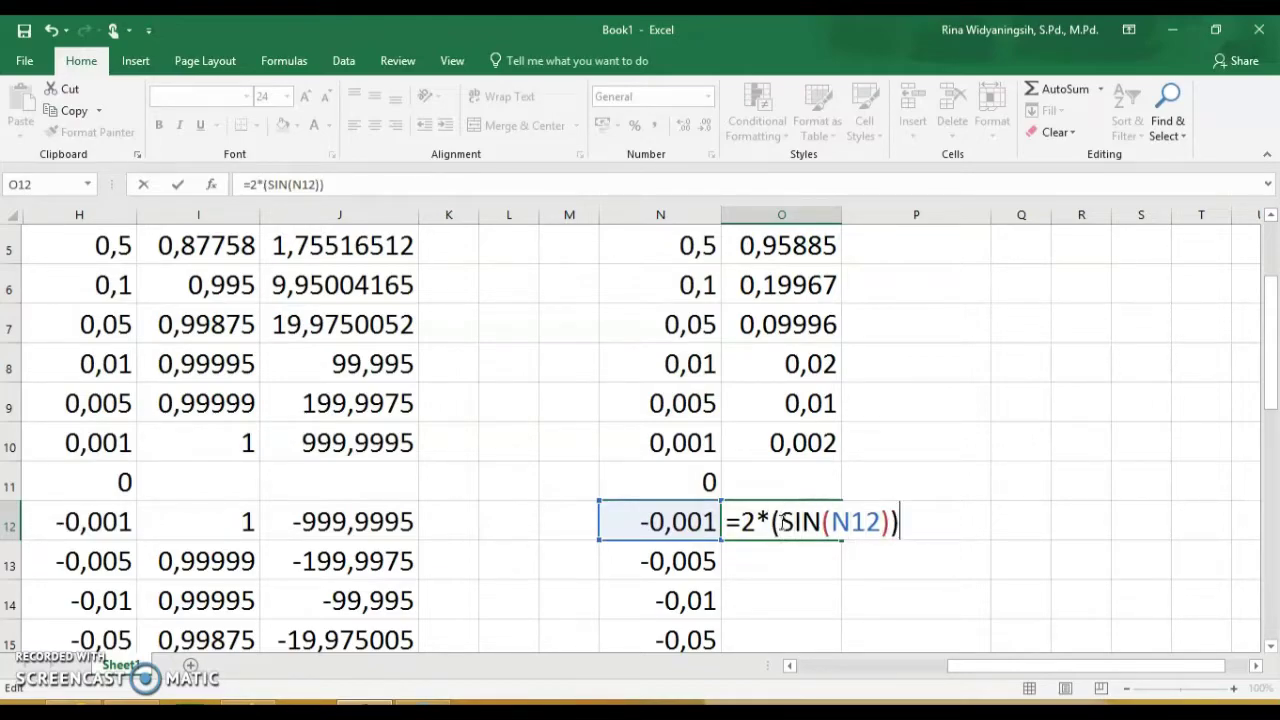
key("Return")
left_click(812, 521)
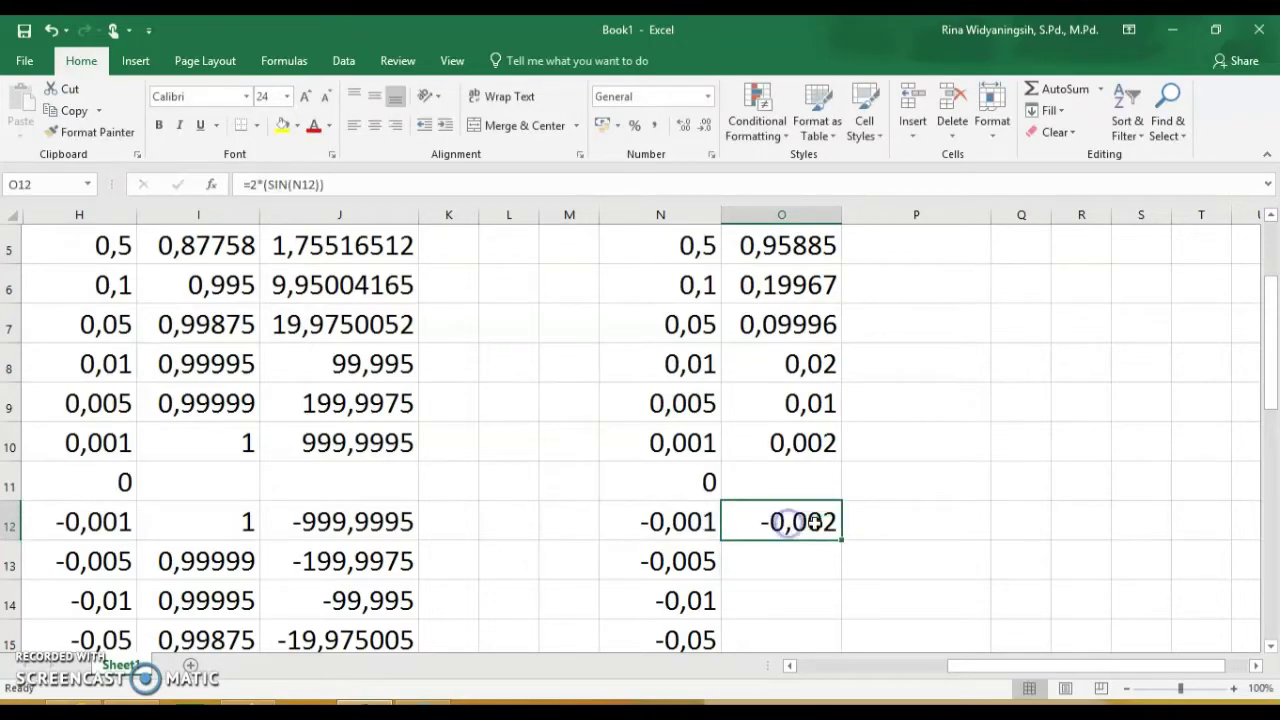
left_click_drag(839, 539, 823, 587)
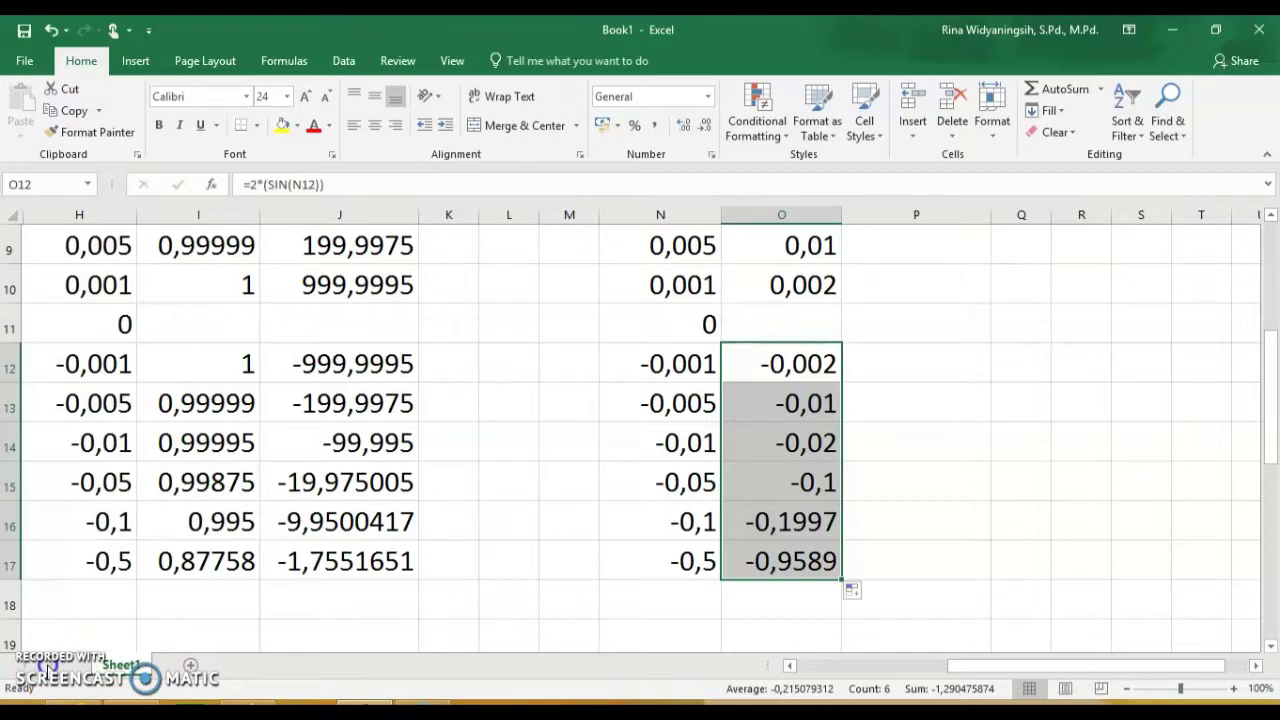
left_click(789, 560)
scroll(789, 558, "up", 1)
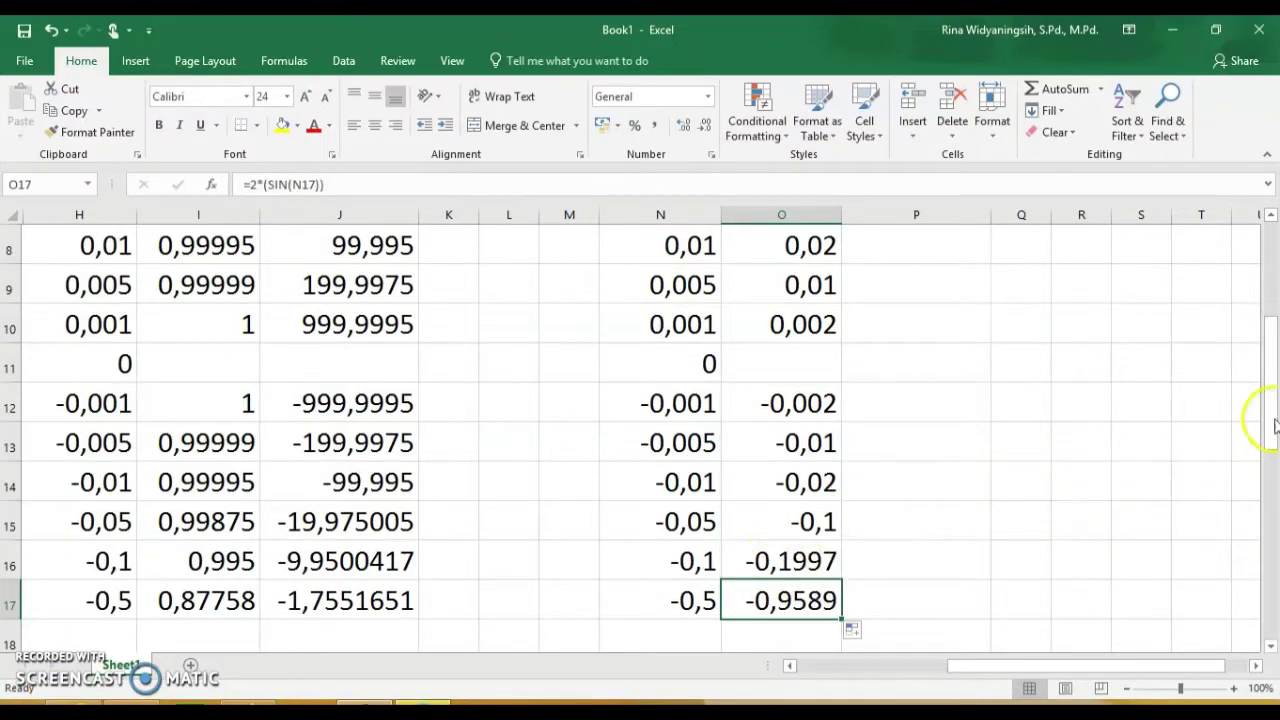
left_click_drag(1272, 397, 1260, 297)
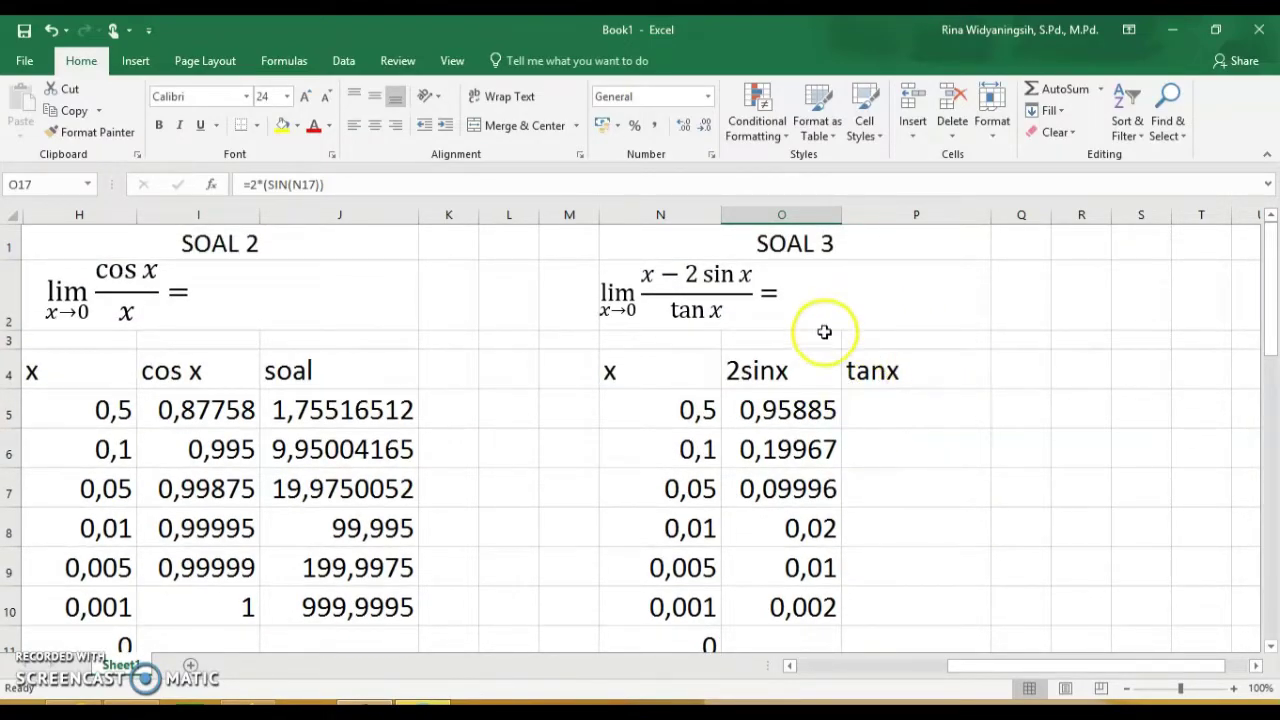
Step: Enter =TAN(N5) in P5, the first row under the tanx header, and fill it down to P10
left_click(894, 408)
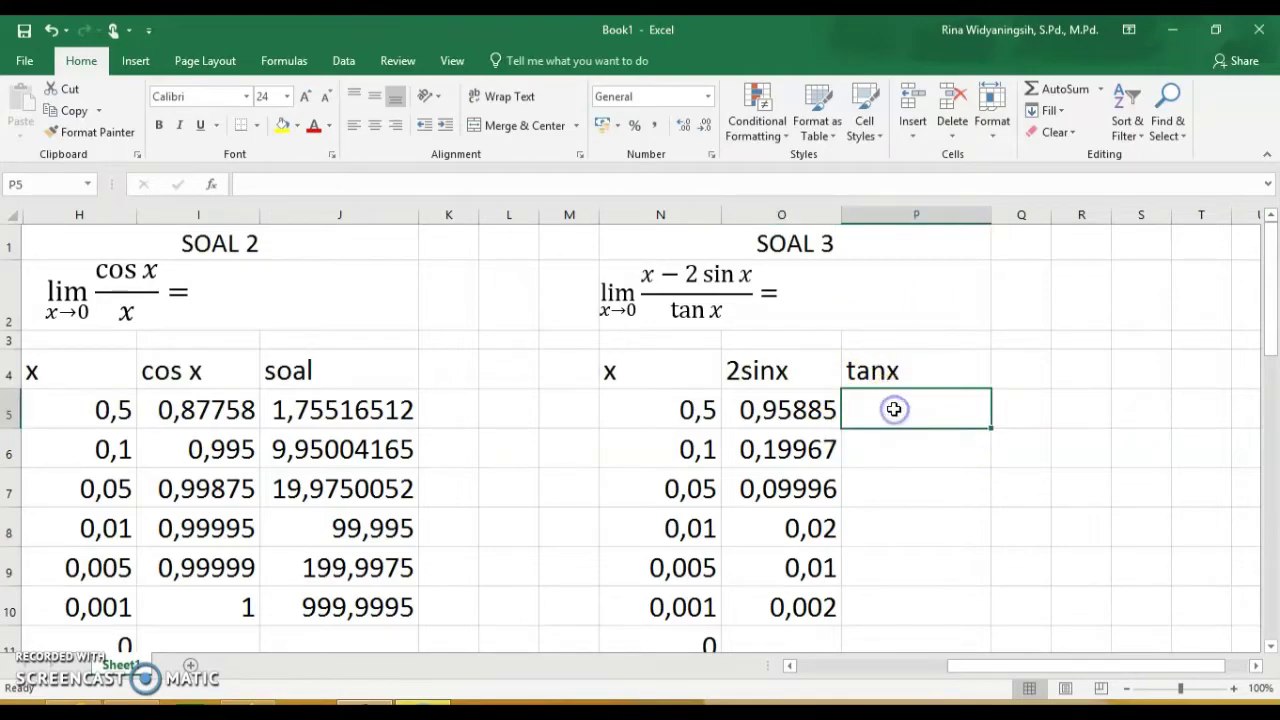
type("=")
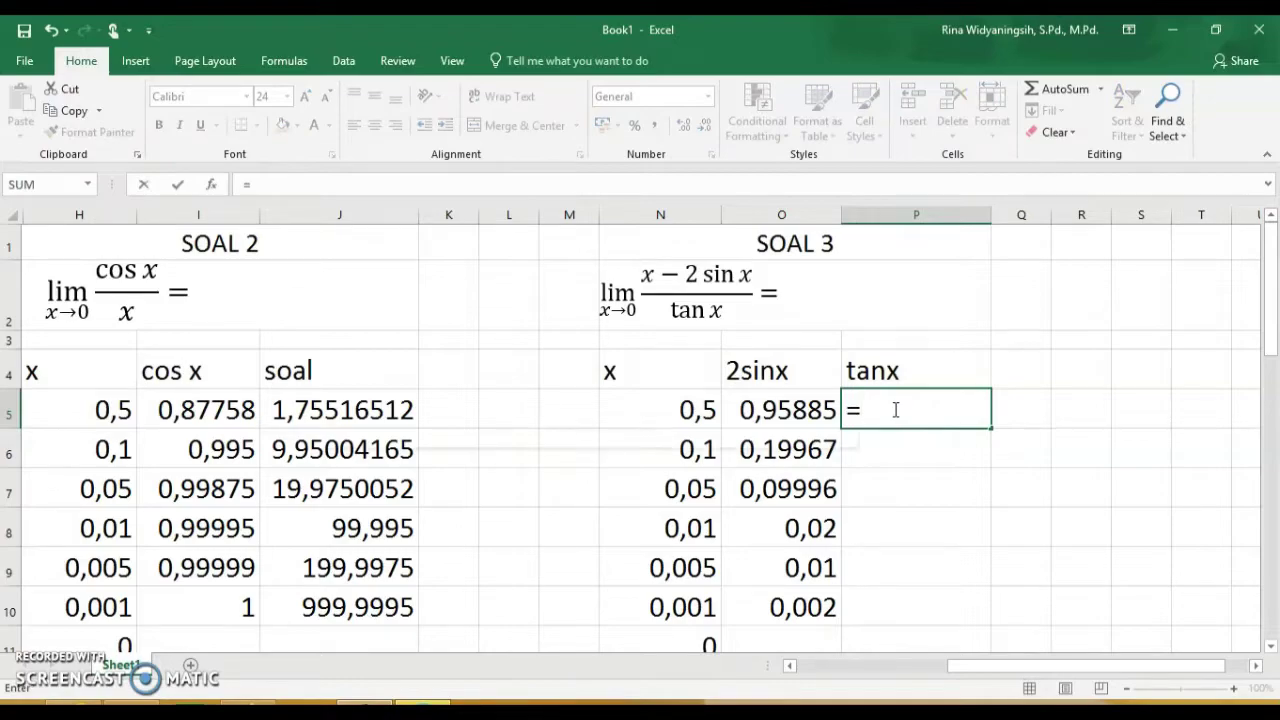
type("tan")
double_click(890, 440)
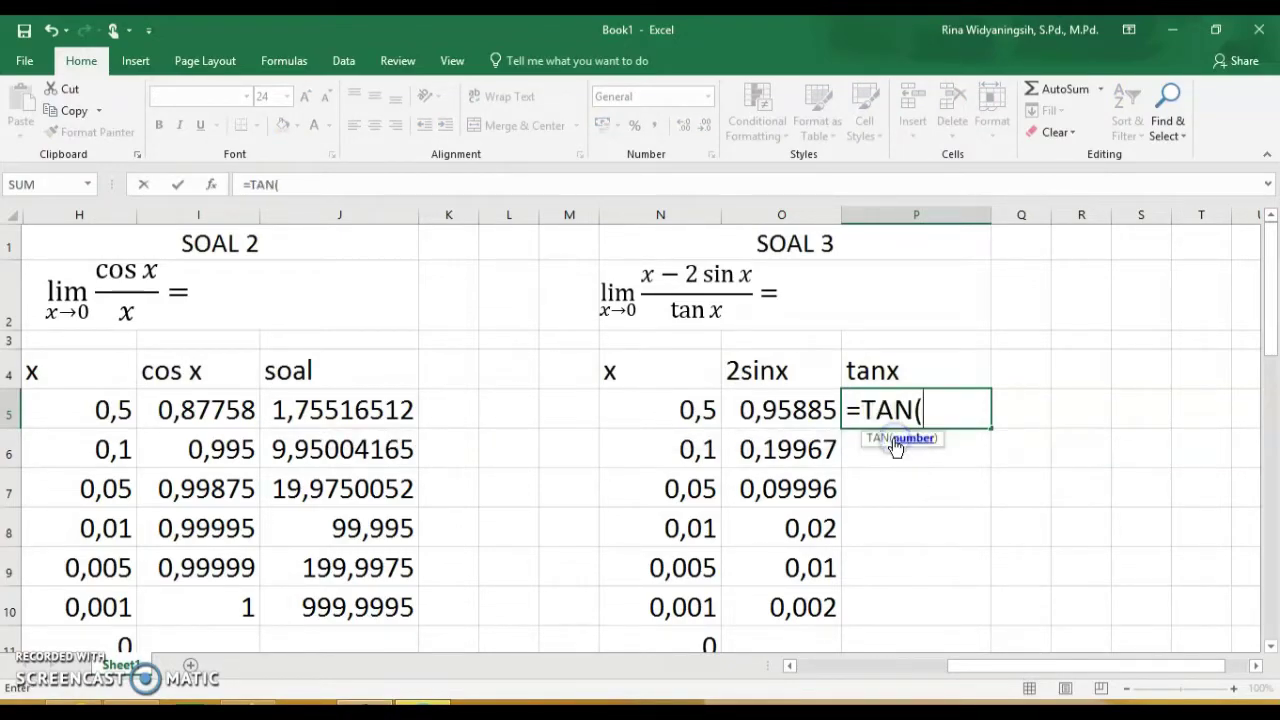
left_click(705, 410)
type(")")
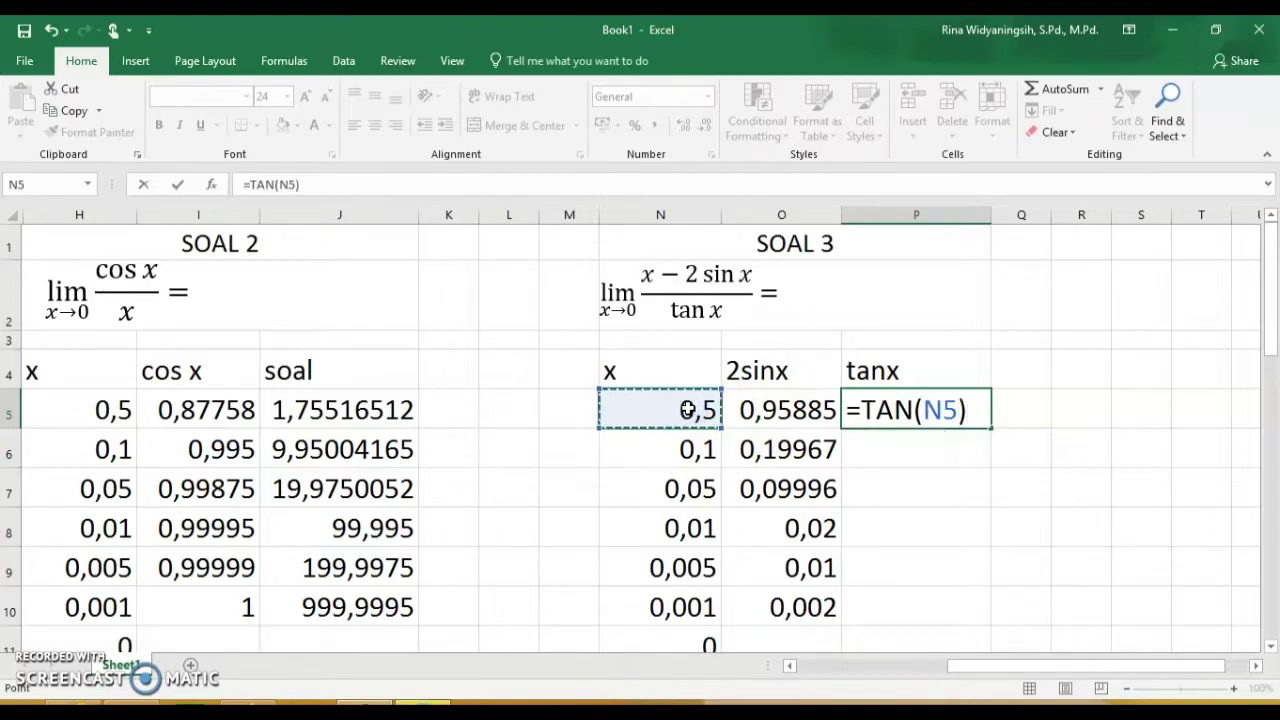
key("Return")
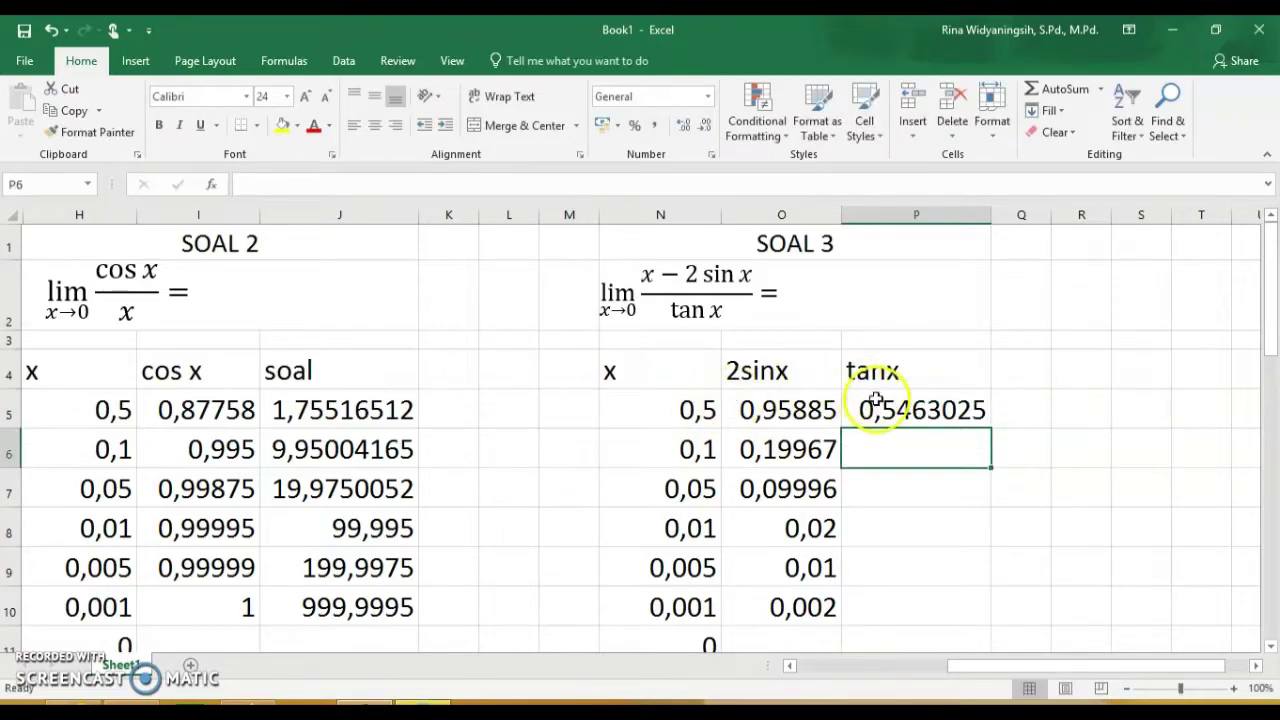
left_click(878, 402)
left_click_drag(987, 430, 988, 612)
Step: Enter =TAN(N12) in P12 for the negative x values and fill it down to P17
key("Down")
key("Down")
key("Down")
key("Down")
key("Down")
key("Down")
key("Down")
key("Down")
key("Up")
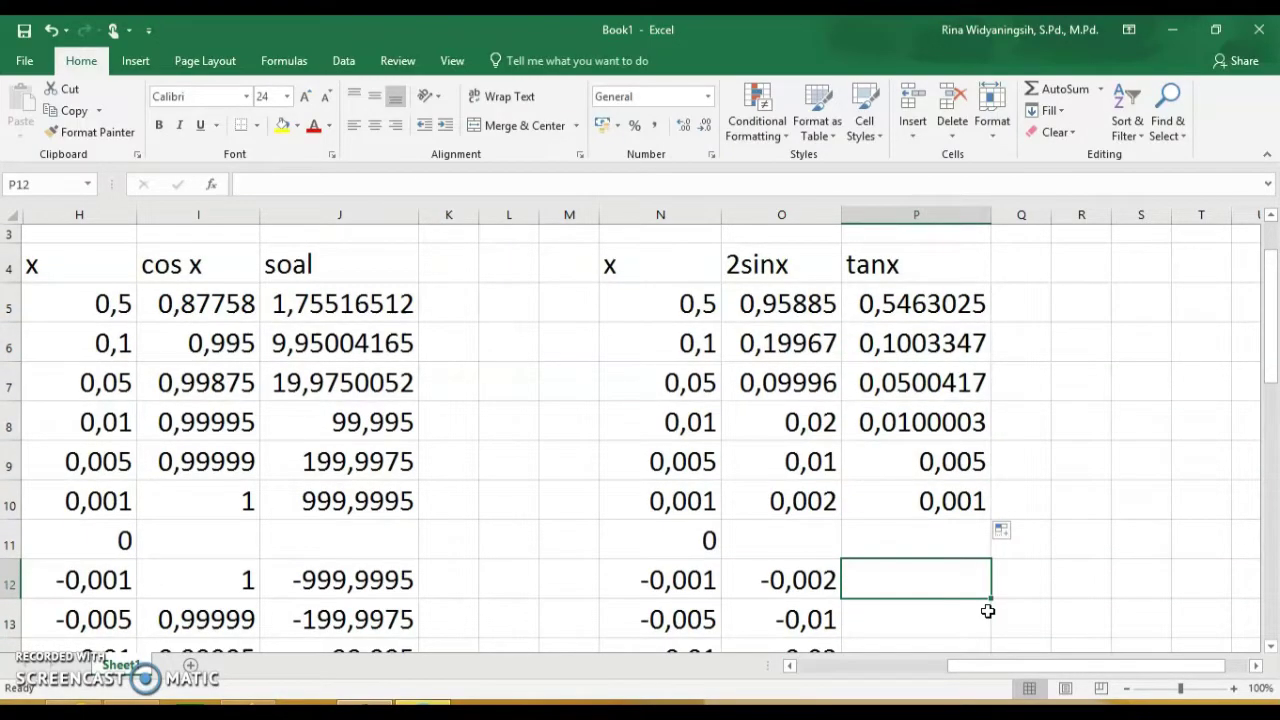
type("=ta")
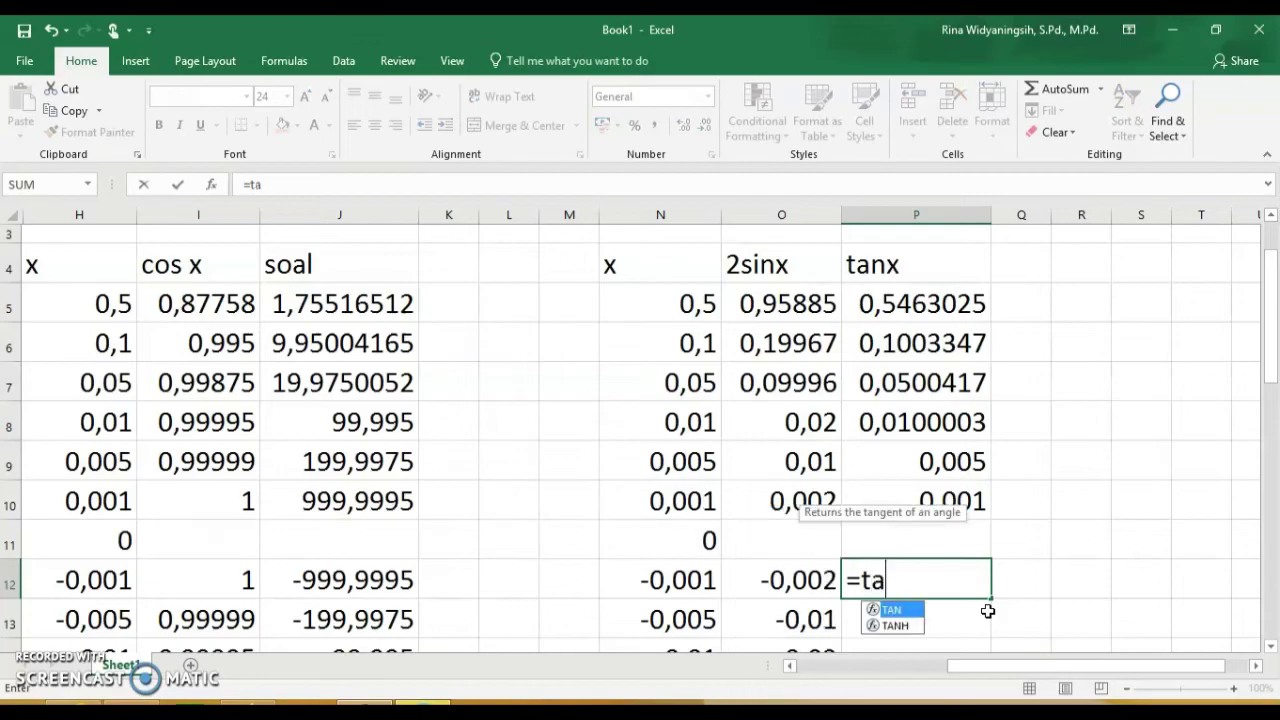
type("n")
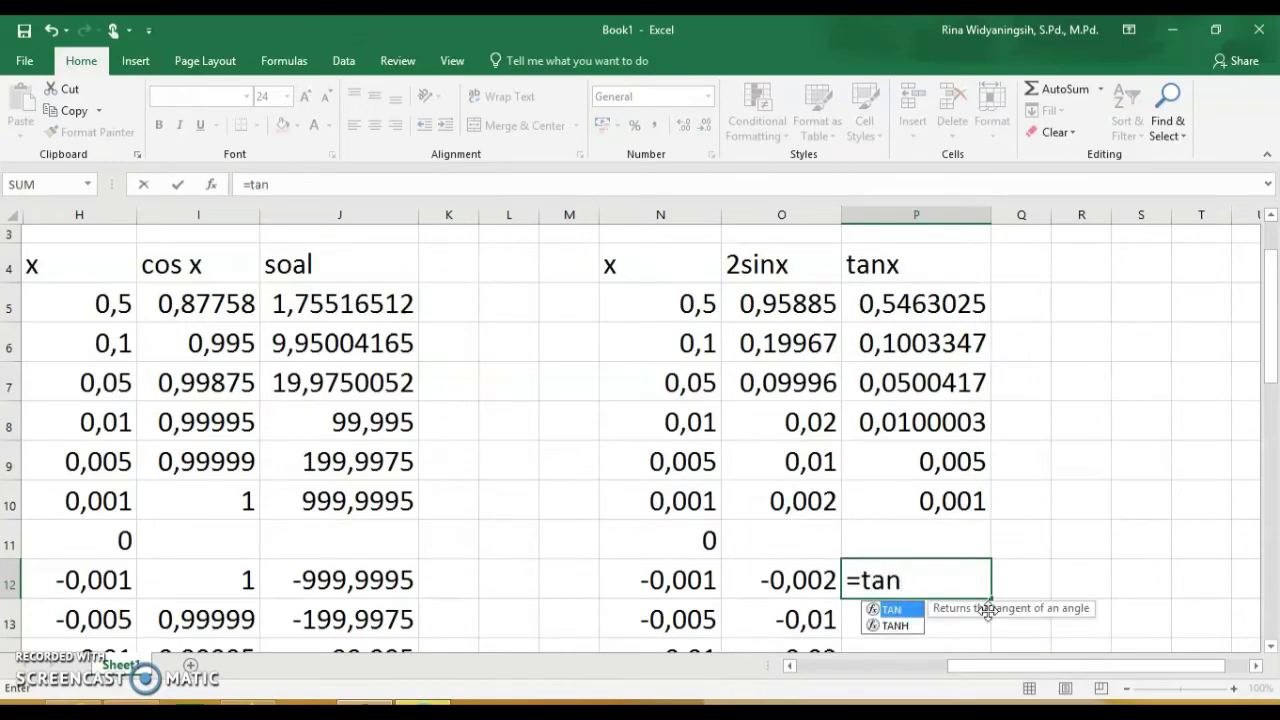
double_click(890, 609)
left_click(677, 571)
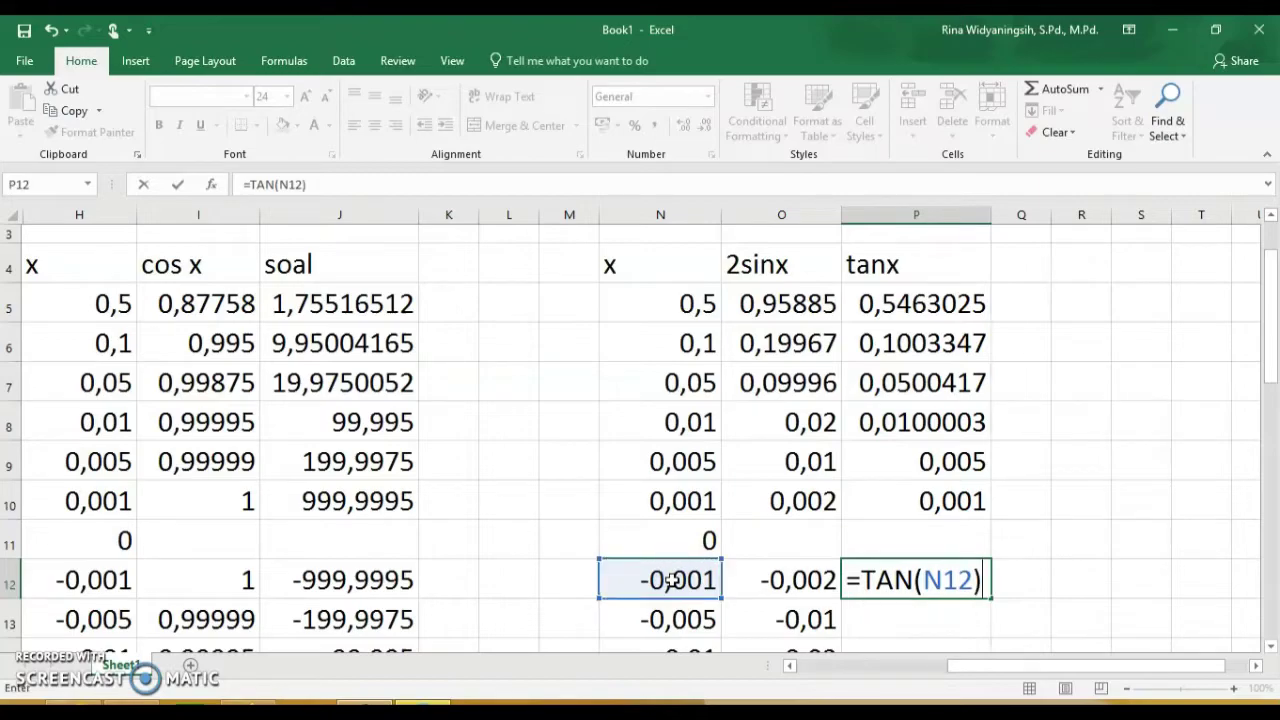
key("Return")
left_click(940, 580)
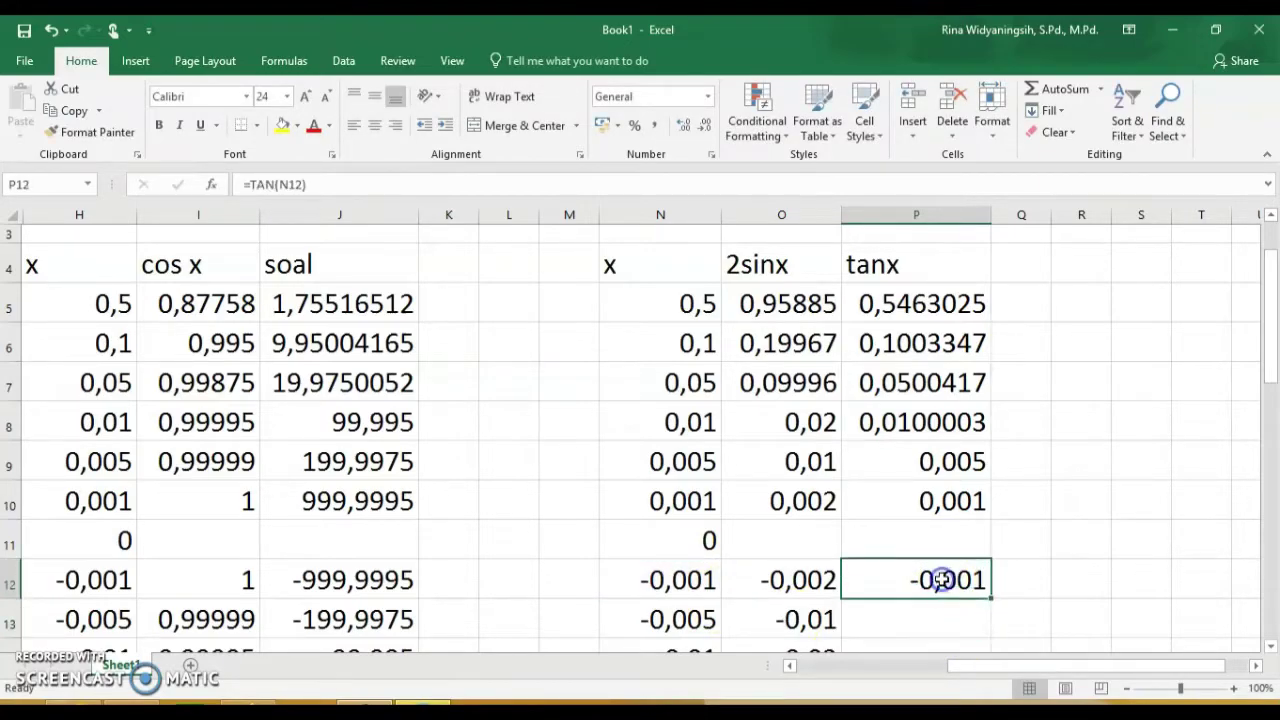
left_click_drag(990, 598, 954, 486)
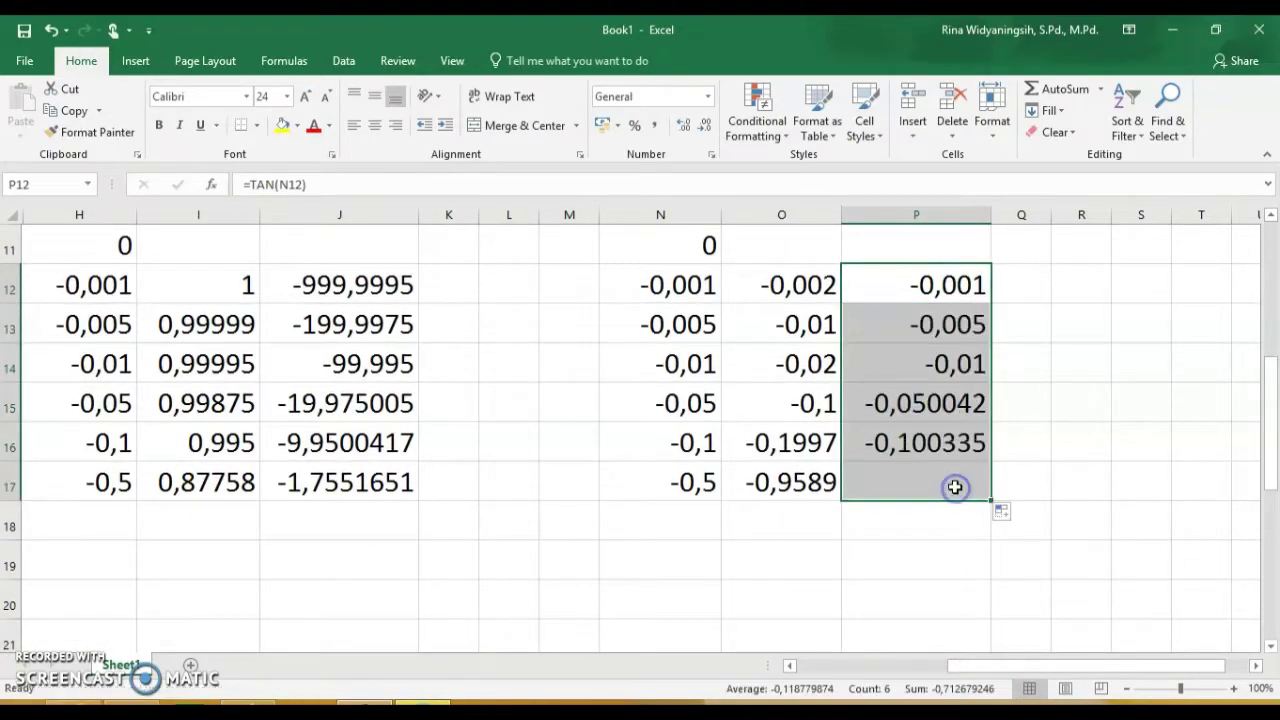
Step: Add the header soal in Q4, beside tanx, and widen column Q
left_click_drag(1275, 448, 1262, 296)
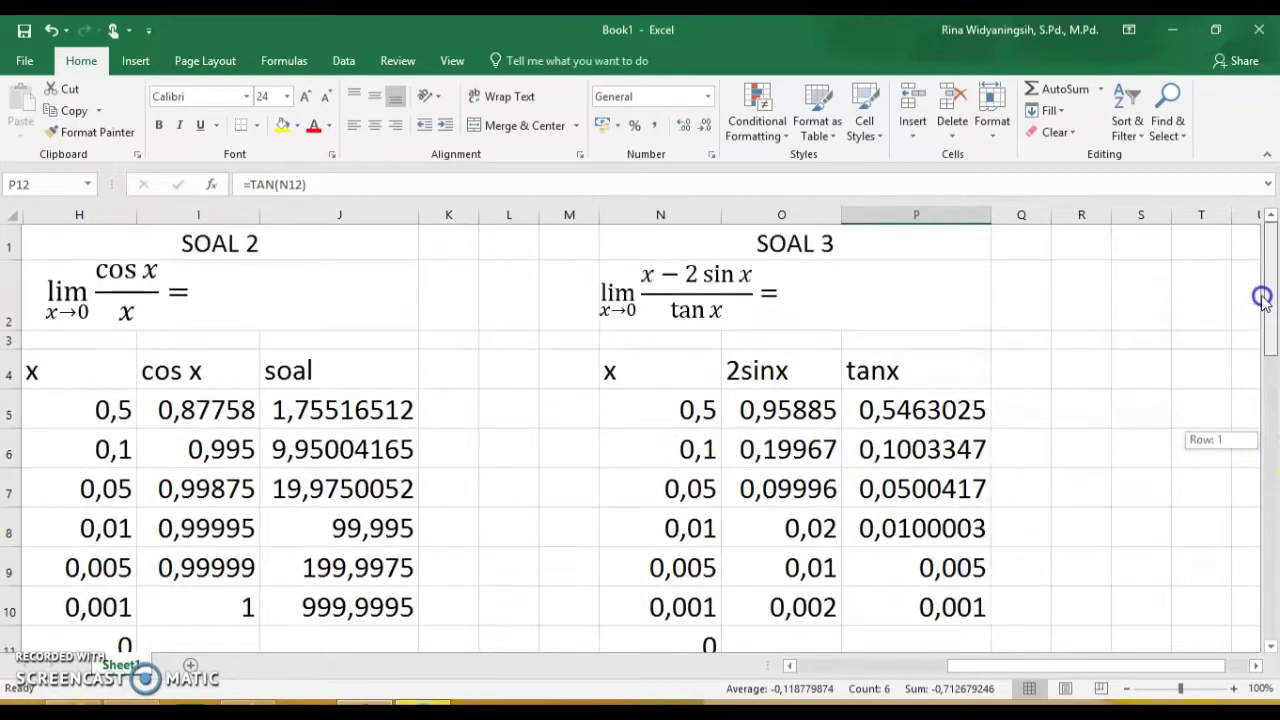
left_click(1012, 378)
type("soa")
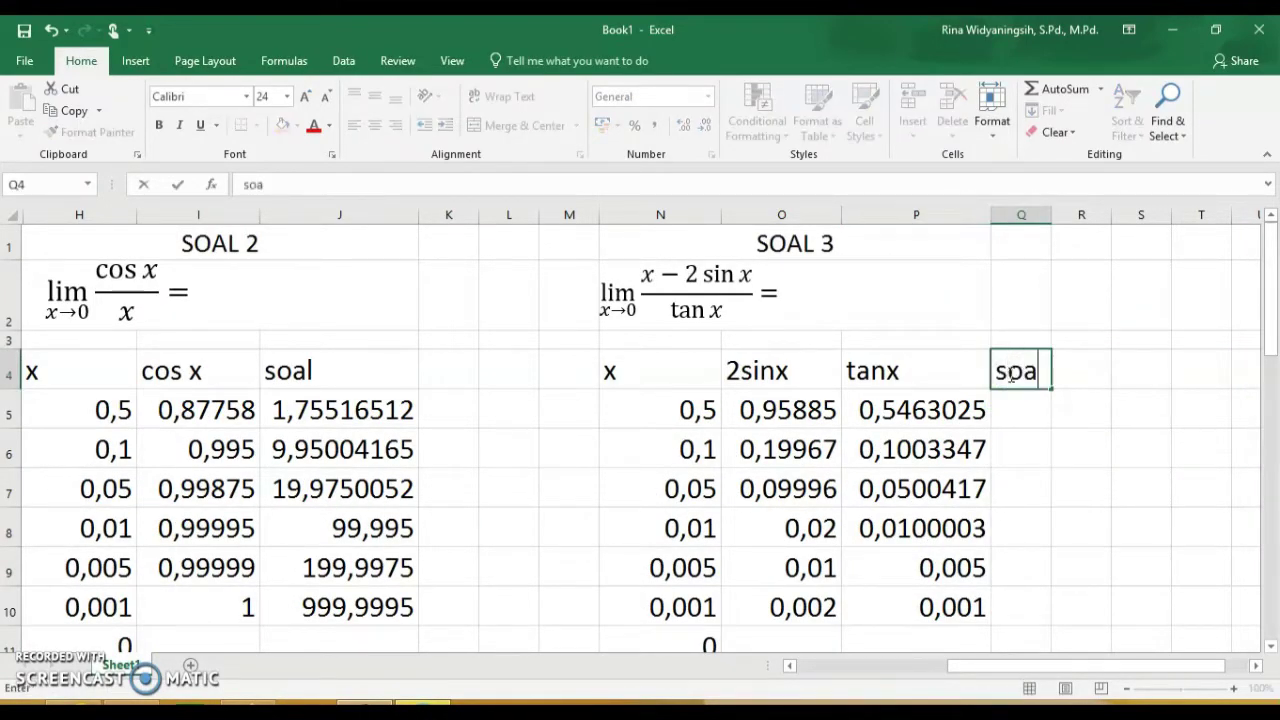
type("l")
left_click(1053, 438)
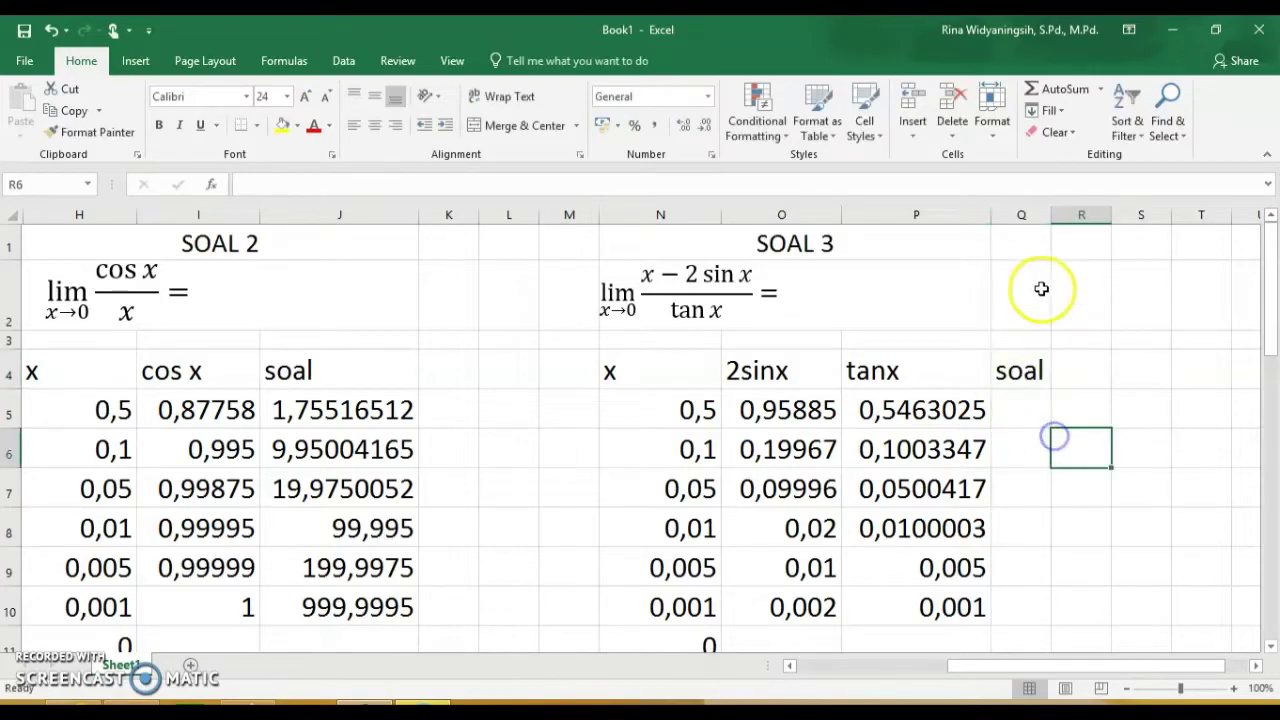
left_click_drag(1047, 217, 1178, 220)
Step: Begin the soal formula in Q5 with the parenthesised numerator, =(N5-O5)
left_click(1056, 405)
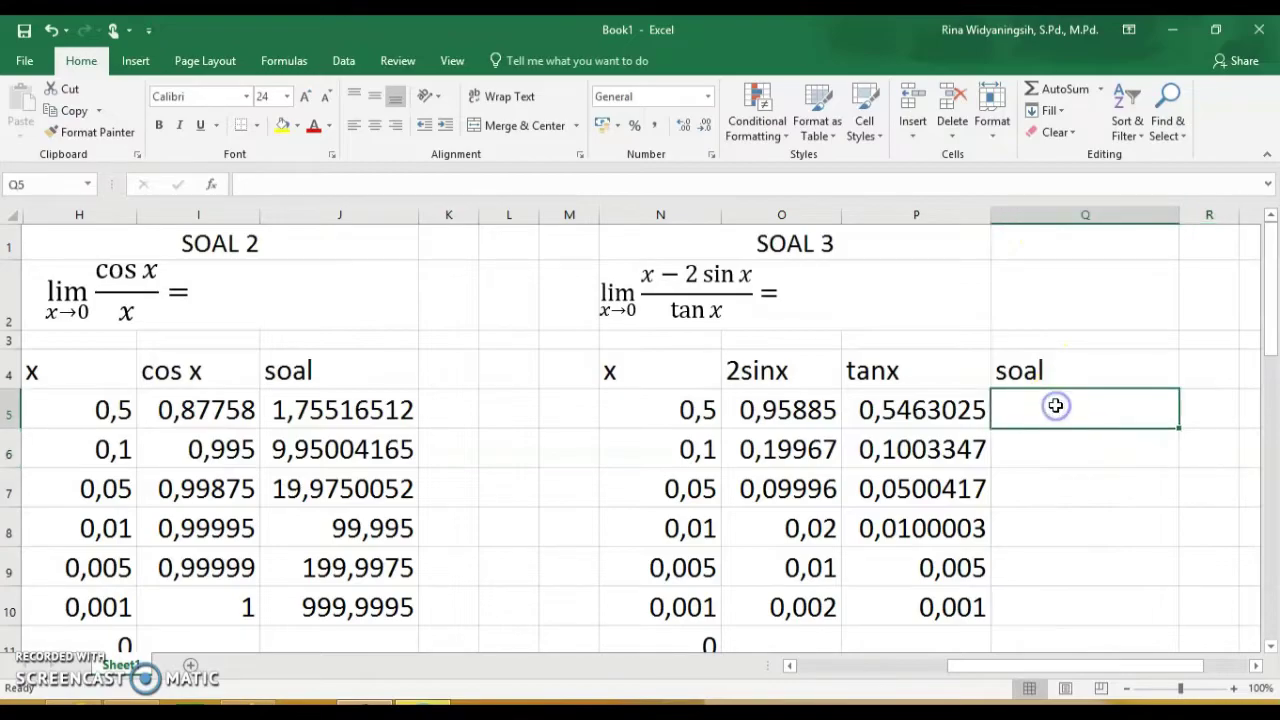
type("=")
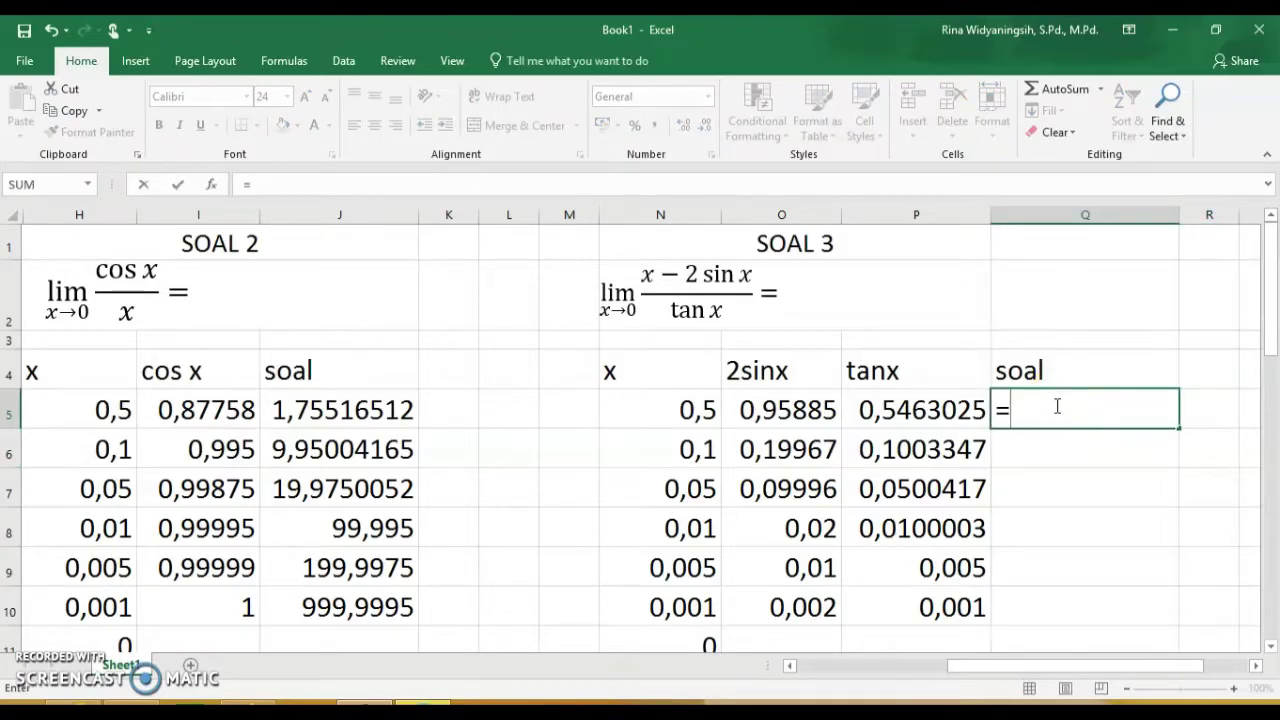
left_click(657, 412)
type("-")
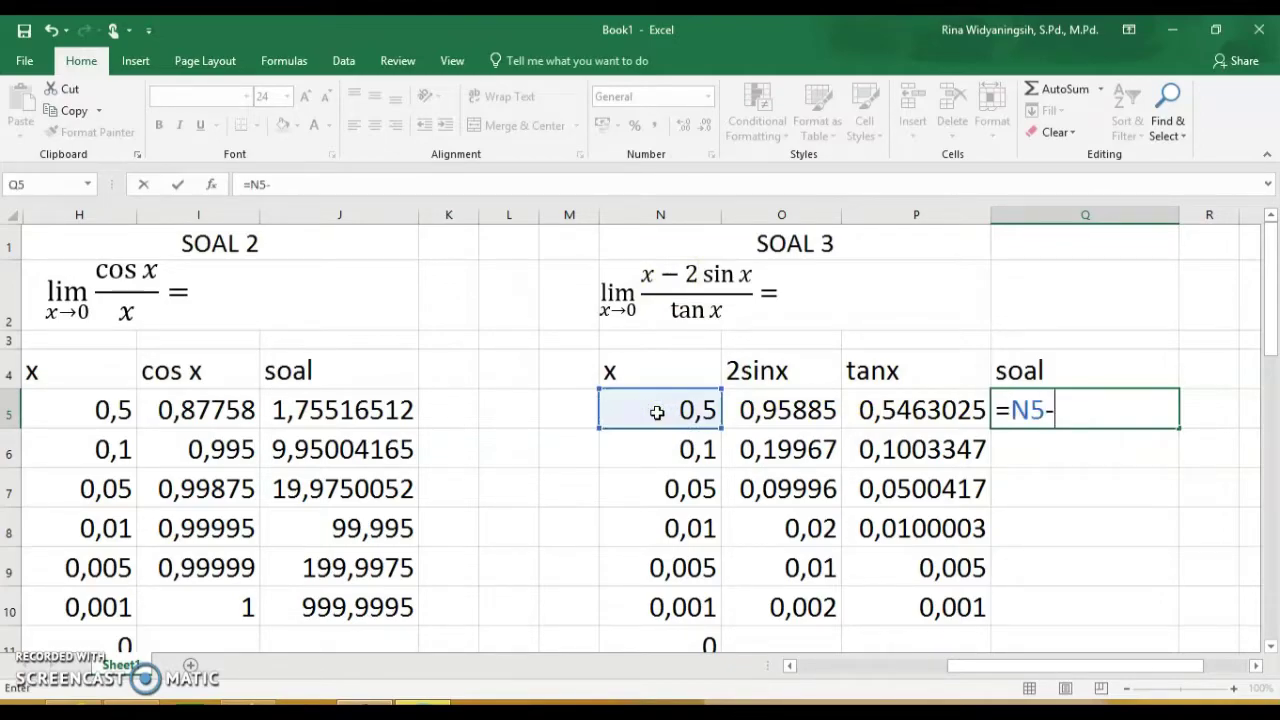
left_click(763, 404)
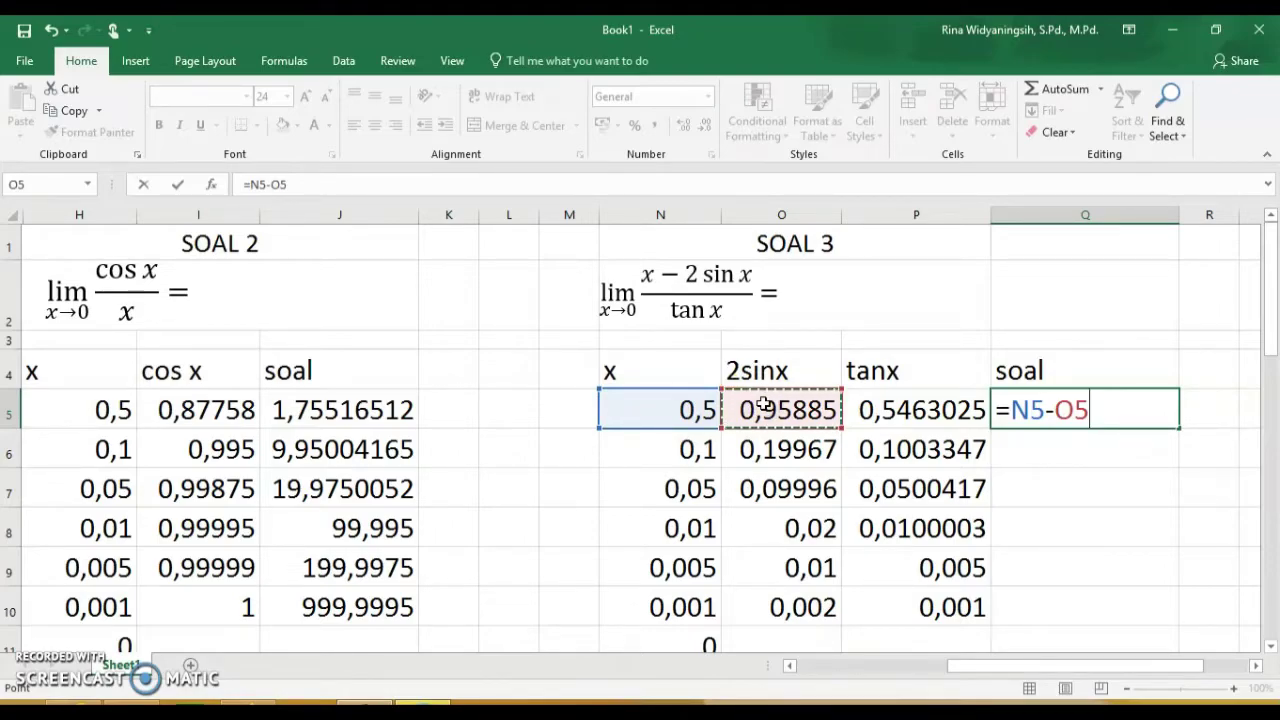
type(")")
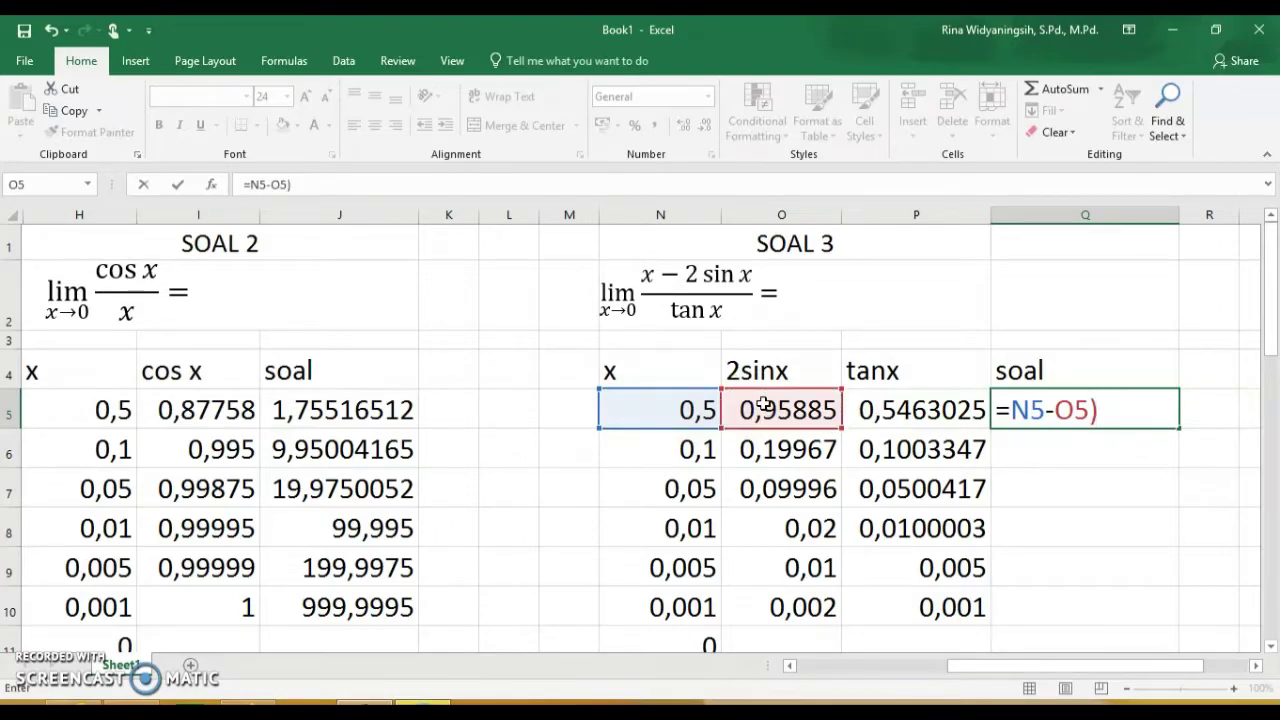
left_click(1009, 411)
type("(")
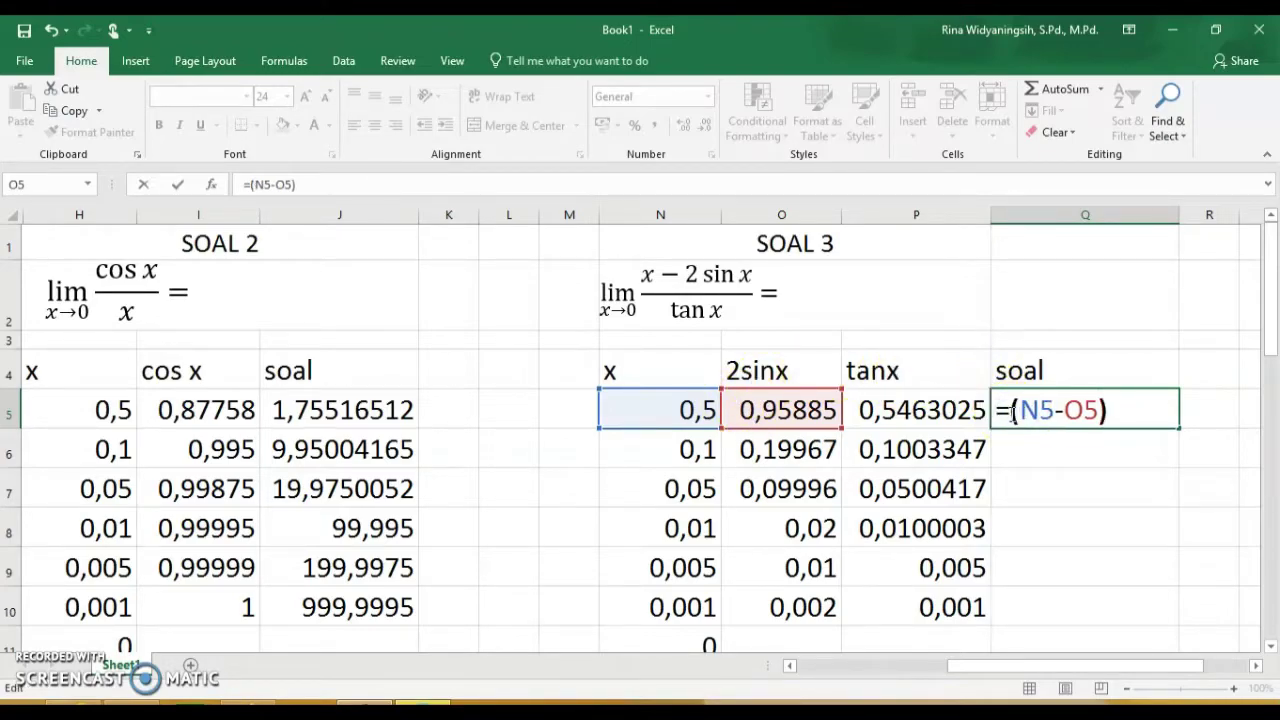
Step: Divide the Q5 numerator by the tangent value so it reads =(N5-O5)/P5, and fill the formula down to Q10
left_click(1171, 420)
left_click(946, 410)
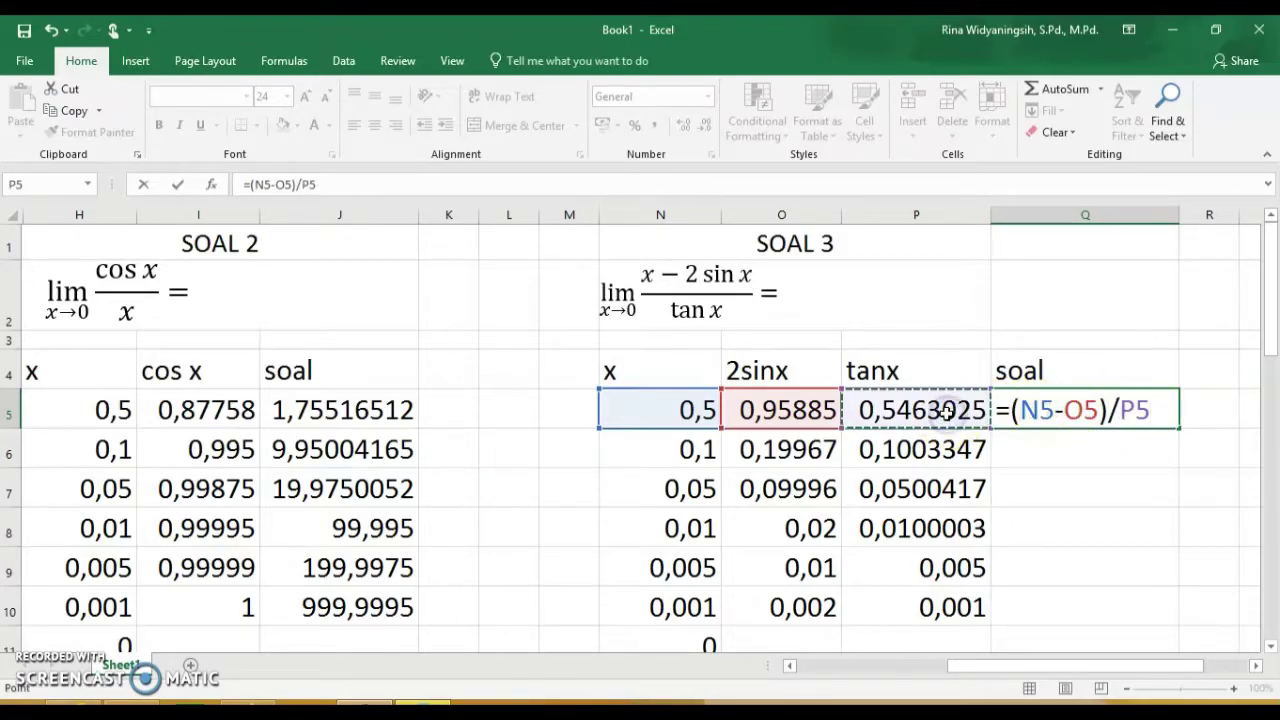
key("Return")
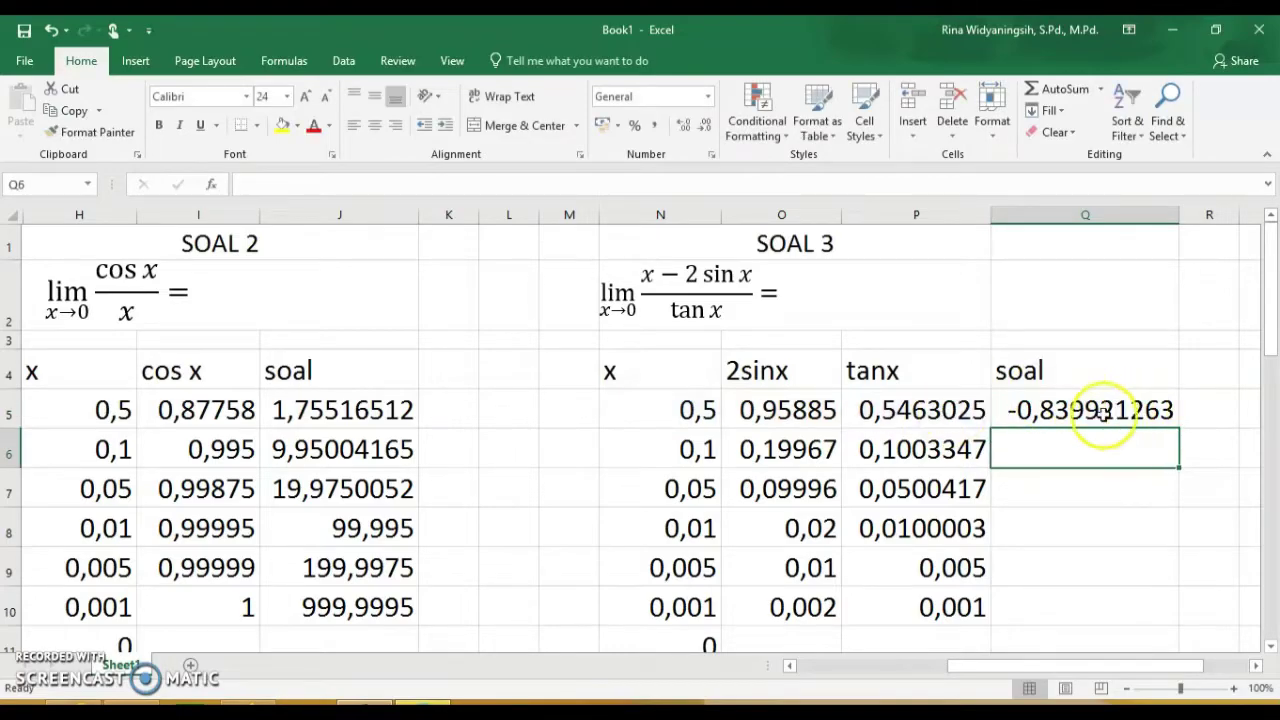
left_click(1080, 416)
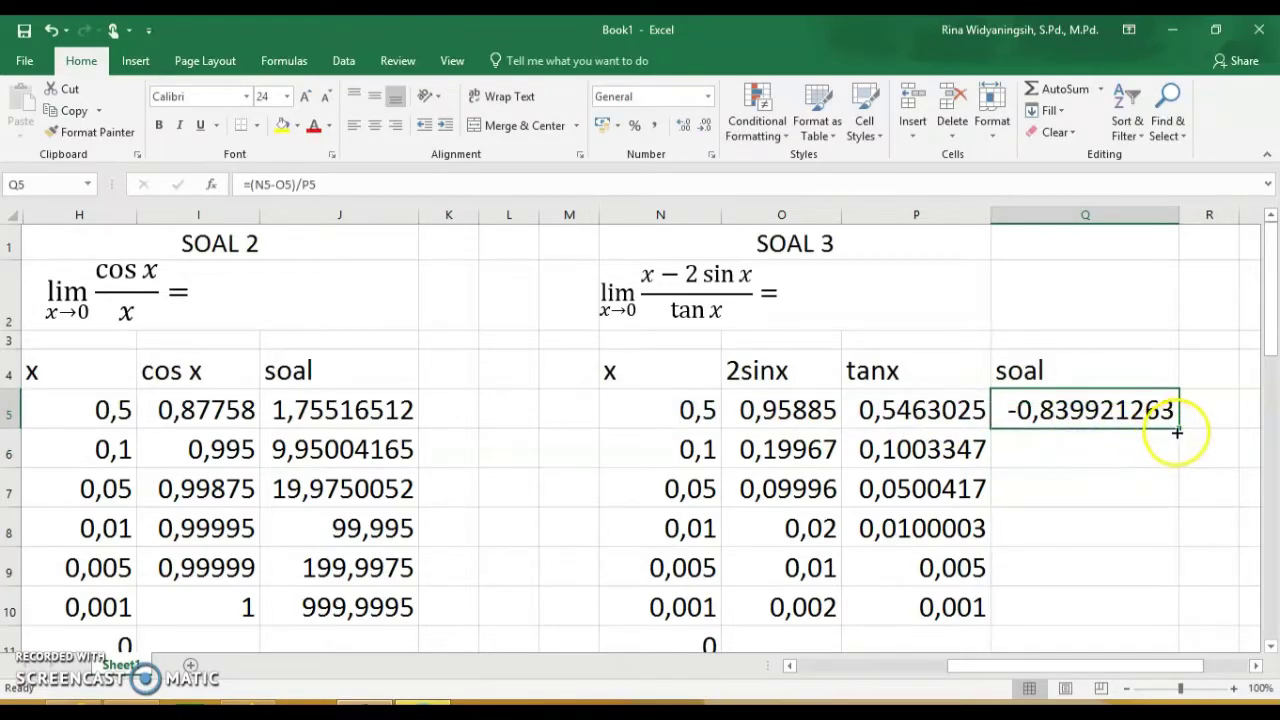
left_click_drag(1177, 431, 1165, 621)
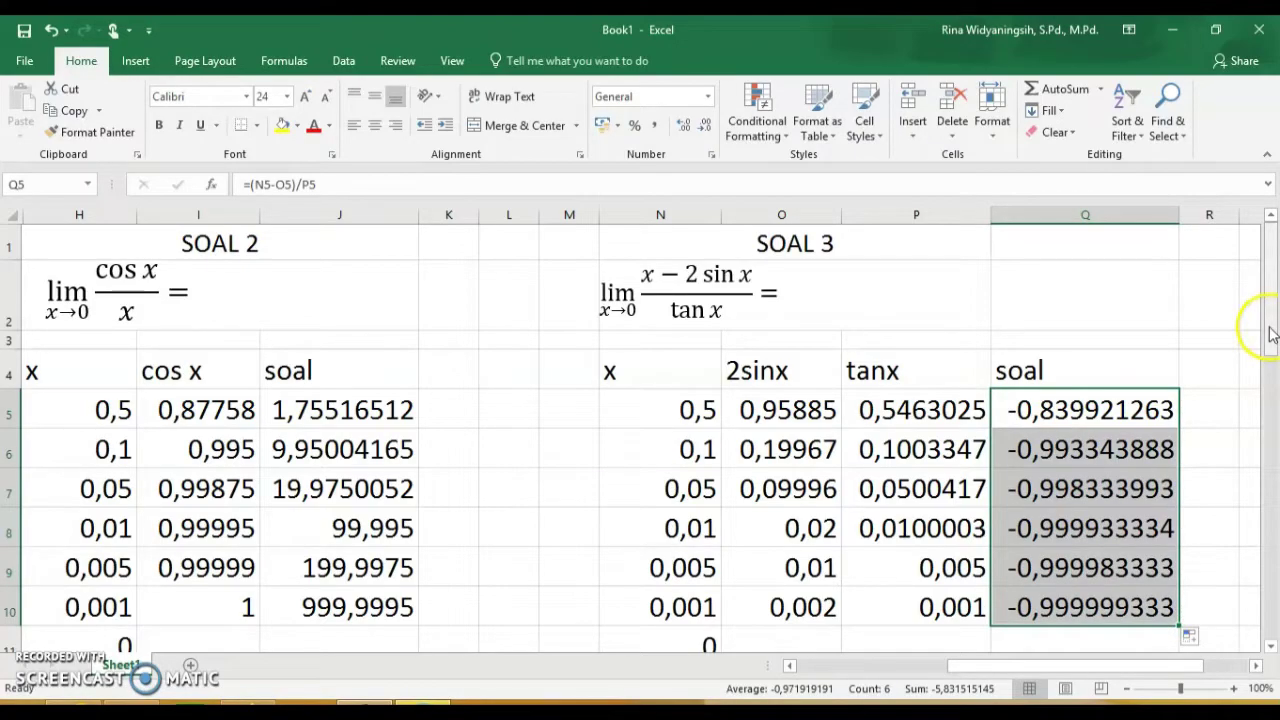
Step: Examine how the soal results in Q5:Q10 behave as the positive x values in N5:N10 approach 0
scroll(1268, 343, "down", 1)
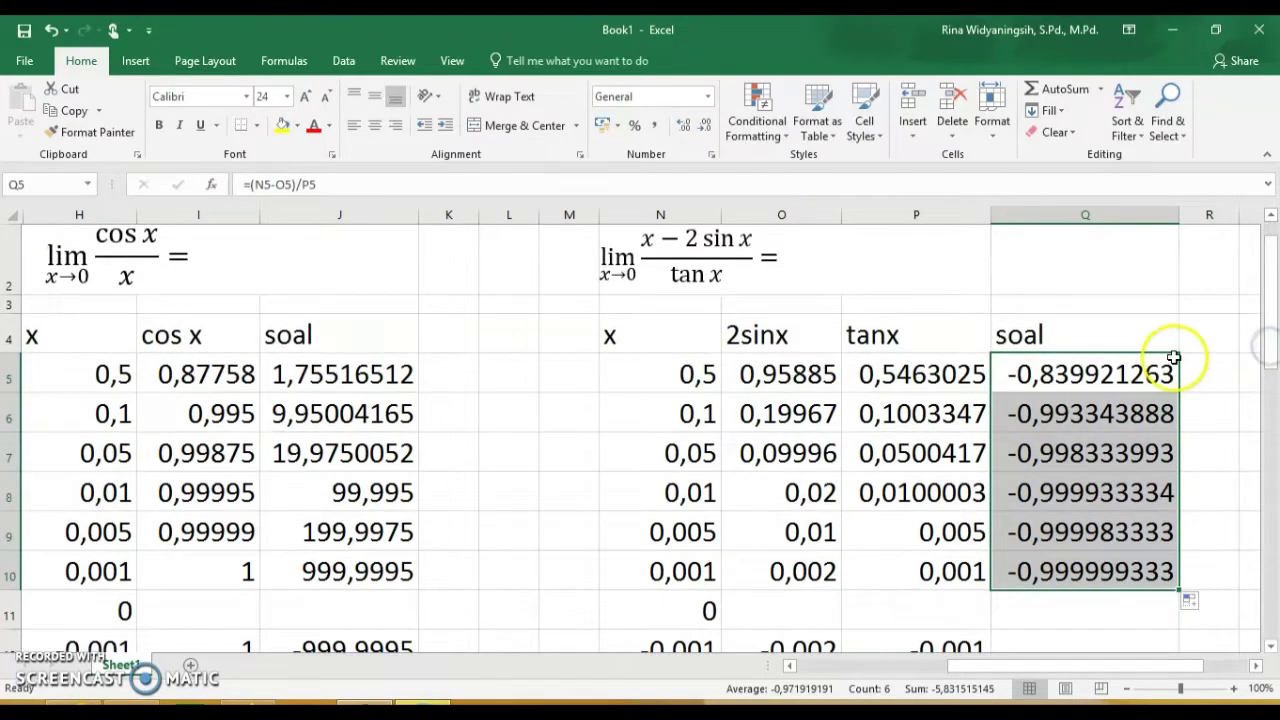
left_click(1108, 378)
key("Down")
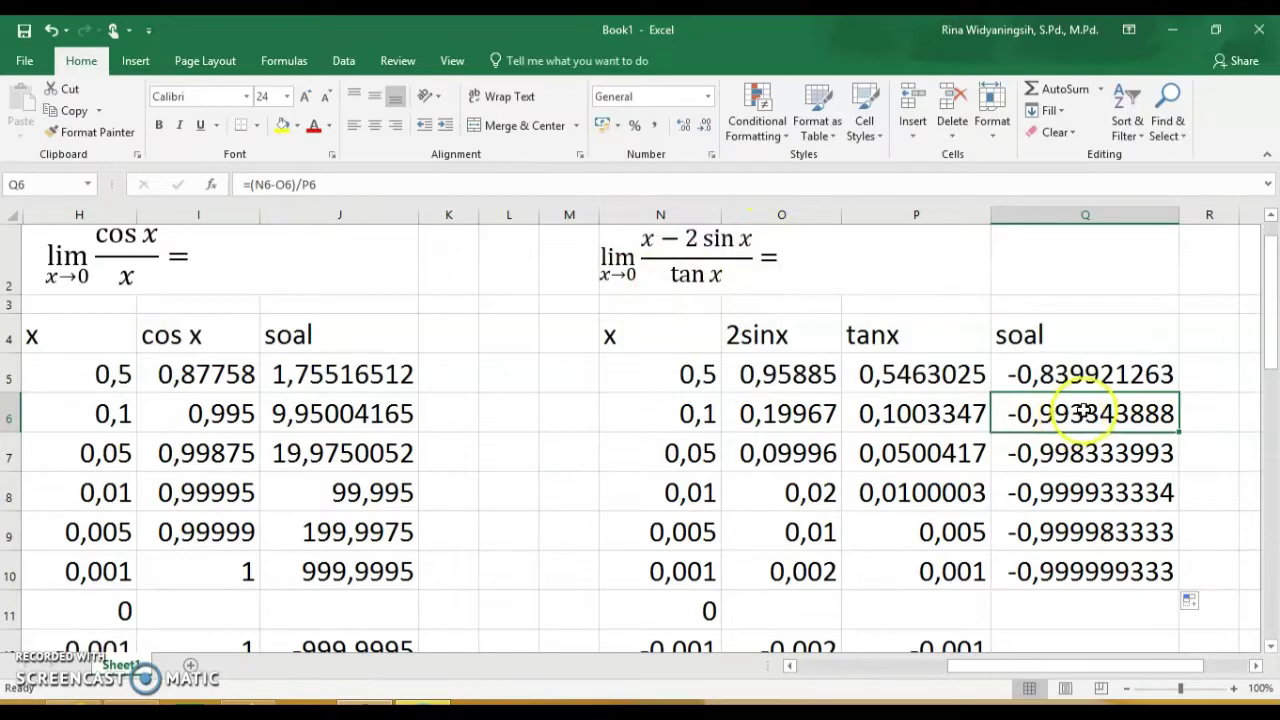
left_click(670, 374)
key("Down")
key("Down")
key("Down")
key("Down")
key("Down")
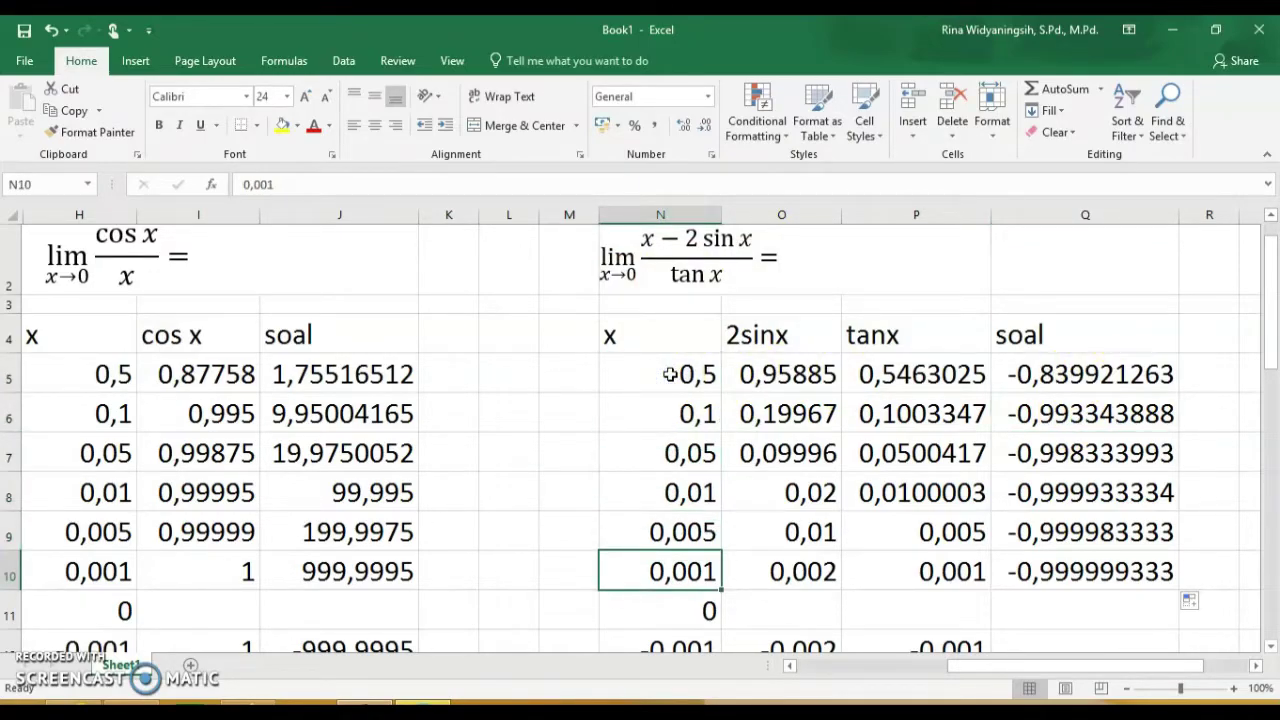
left_click(1066, 373)
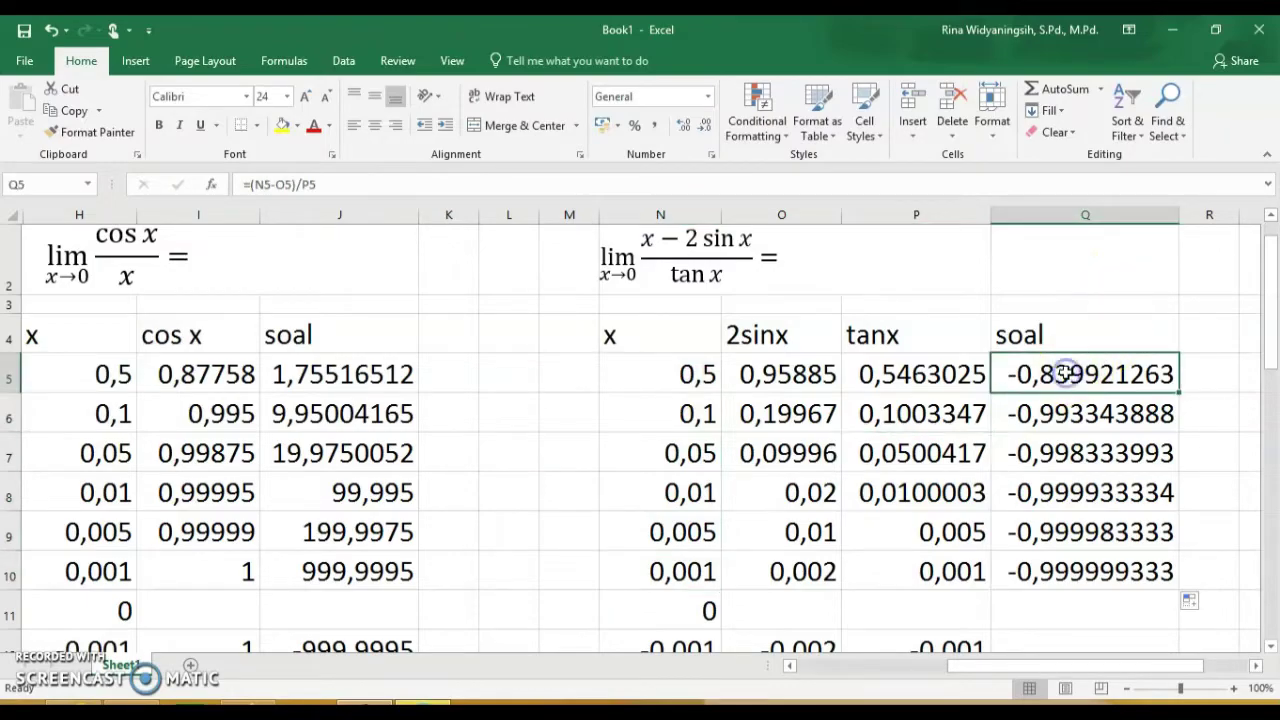
key("Down")
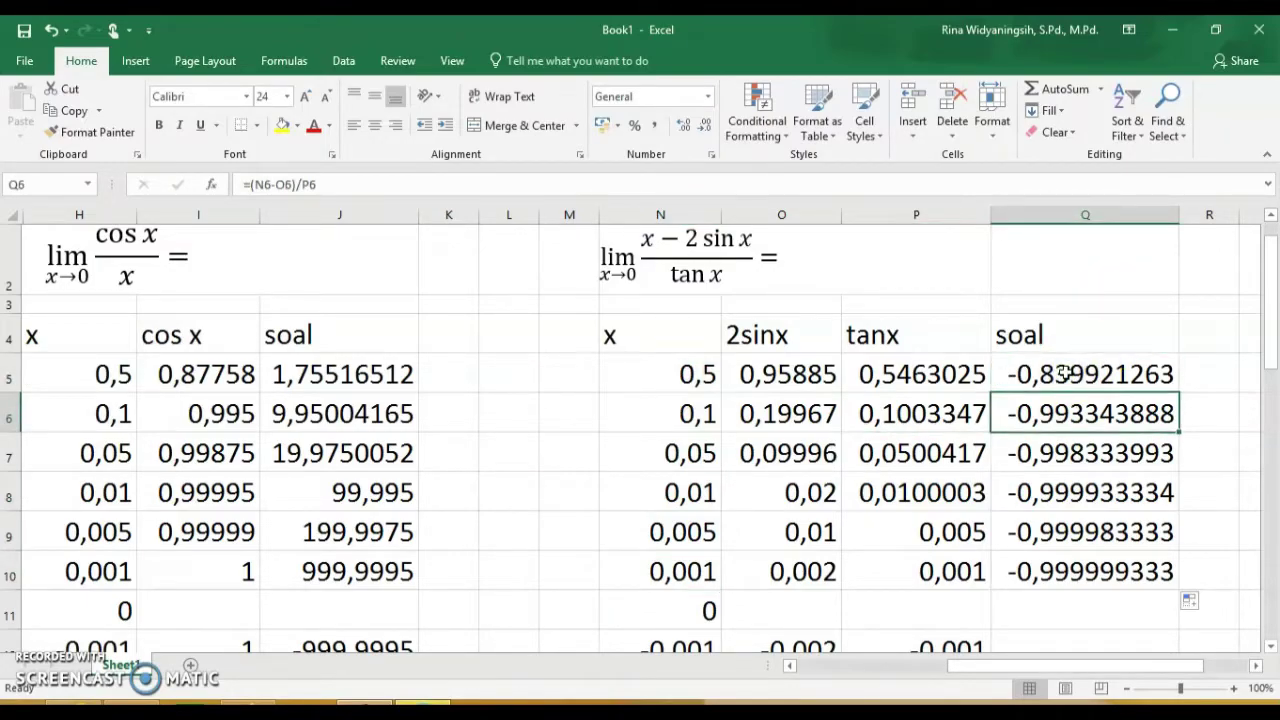
key("Down")
key("Down")
key("Down")
key("Down")
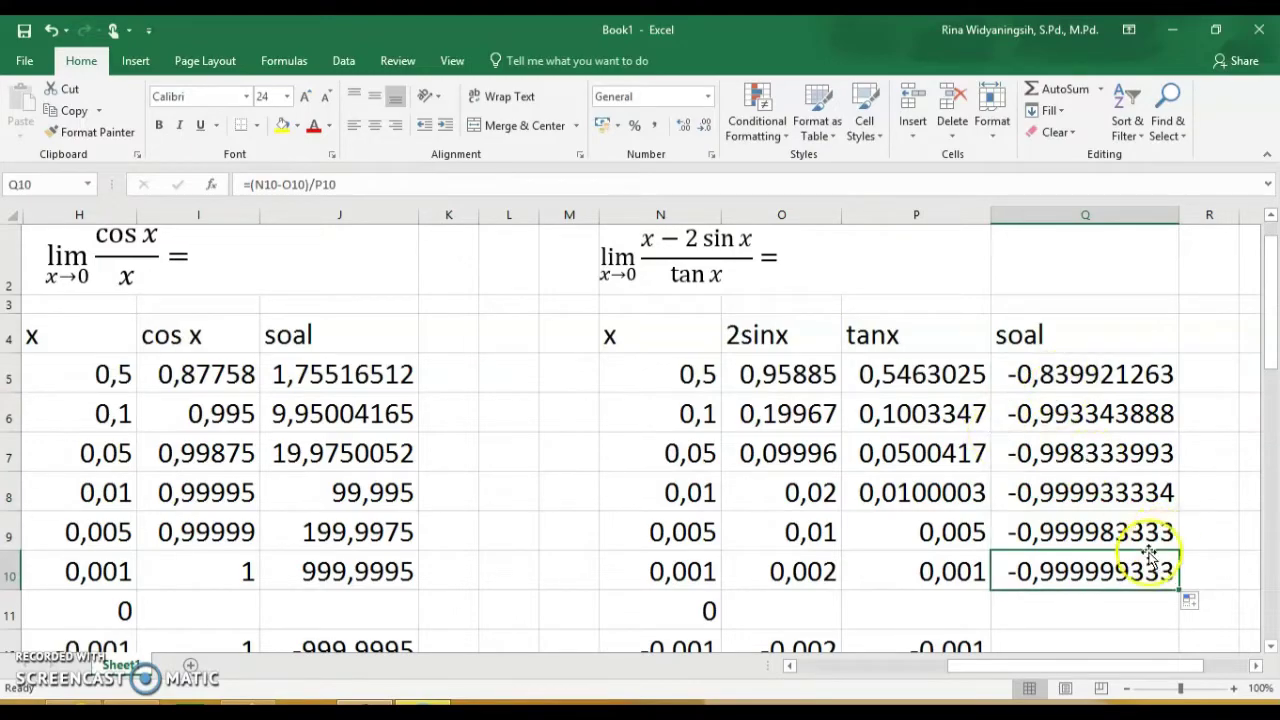
Step: Begin the soal formula in Q12, on the -0,001 row, with the parenthesised numerator =(N12-O12)
left_click(1049, 637)
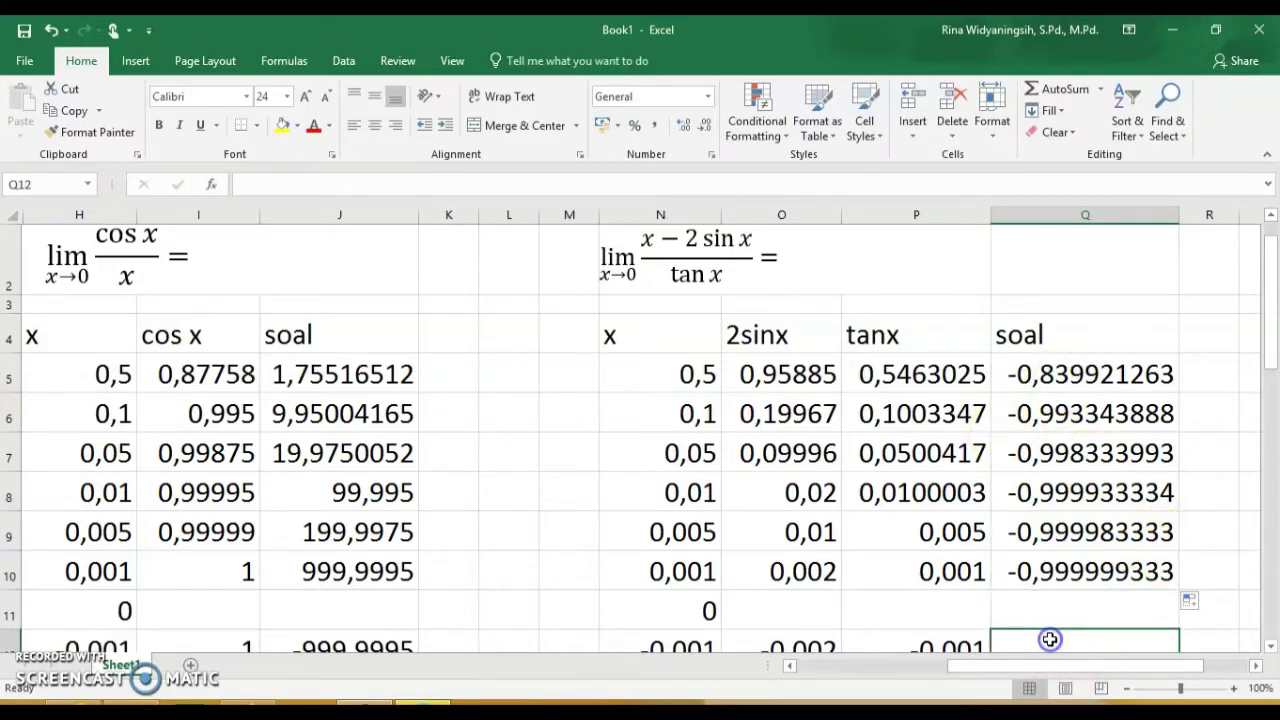
left_click(1049, 637)
key("Up")
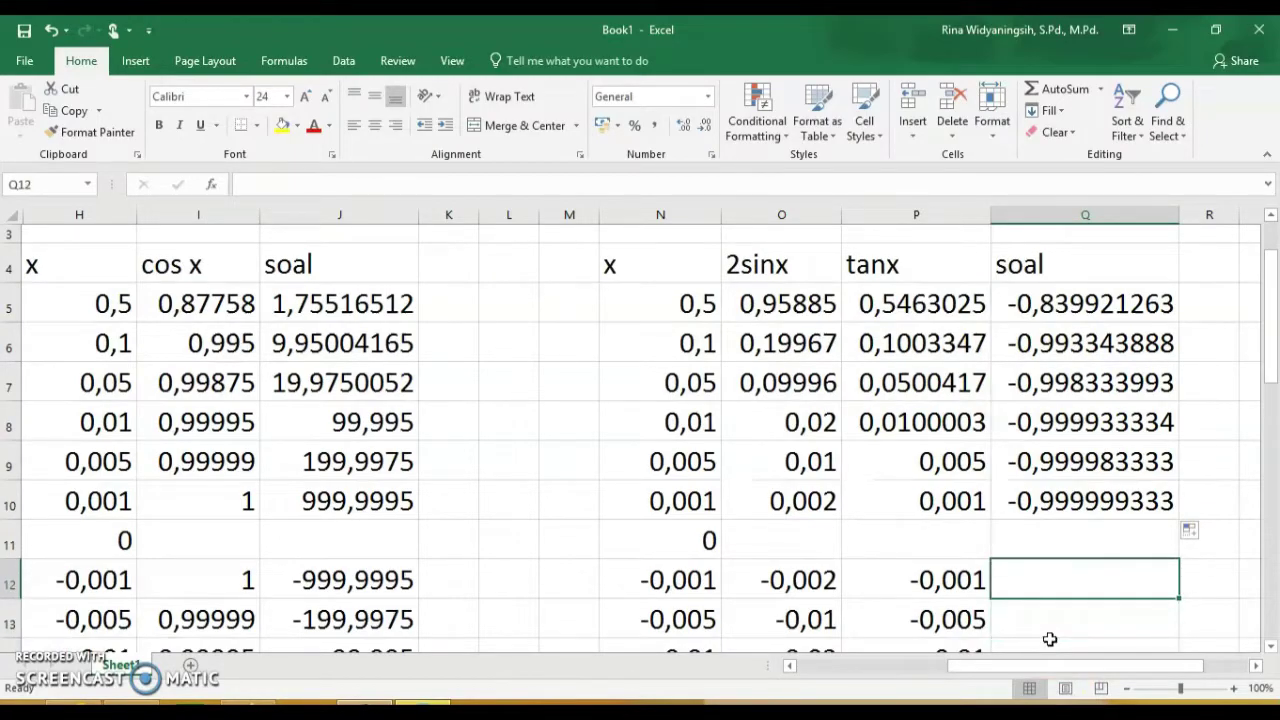
type("=")
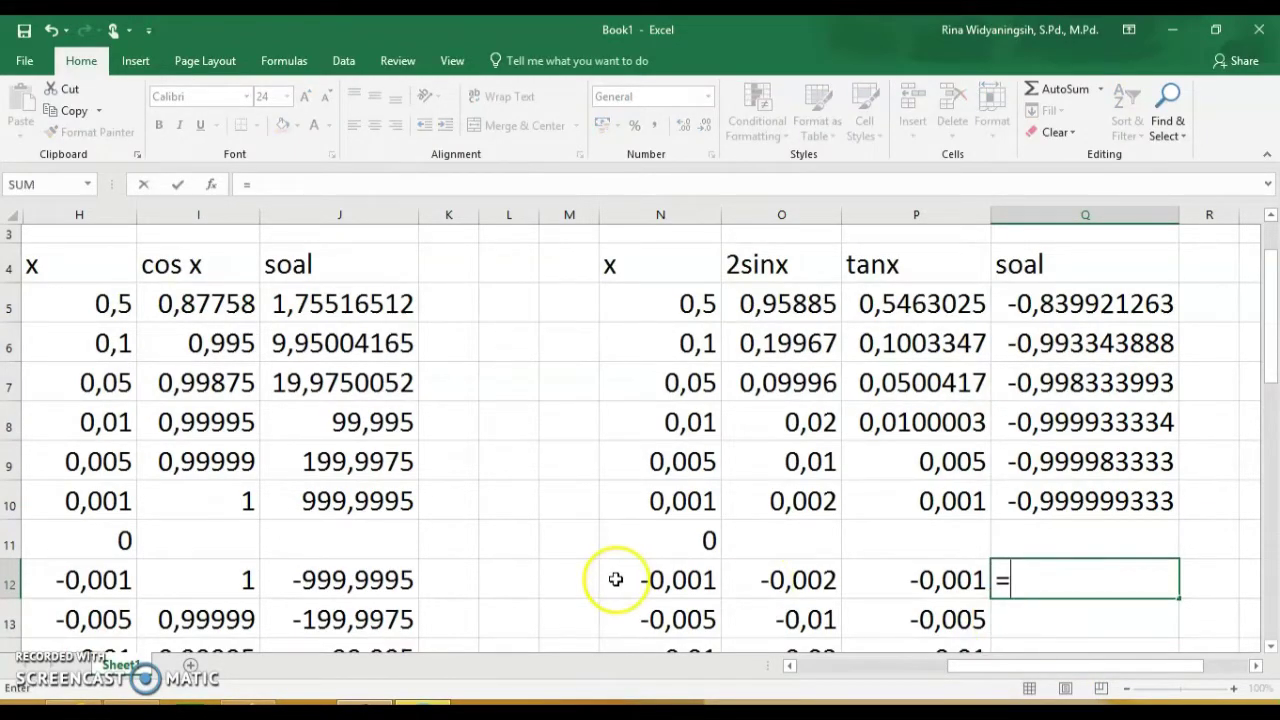
left_click(679, 582)
type("-")
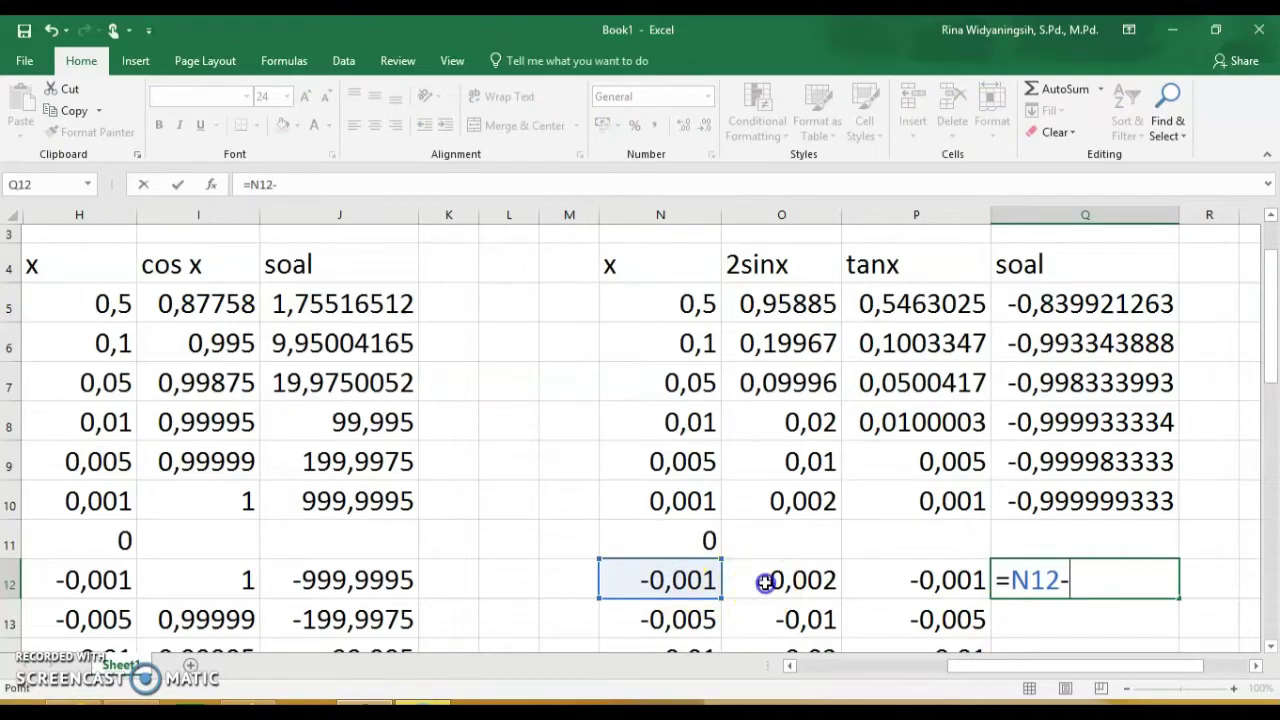
left_click(765, 581)
type(")")
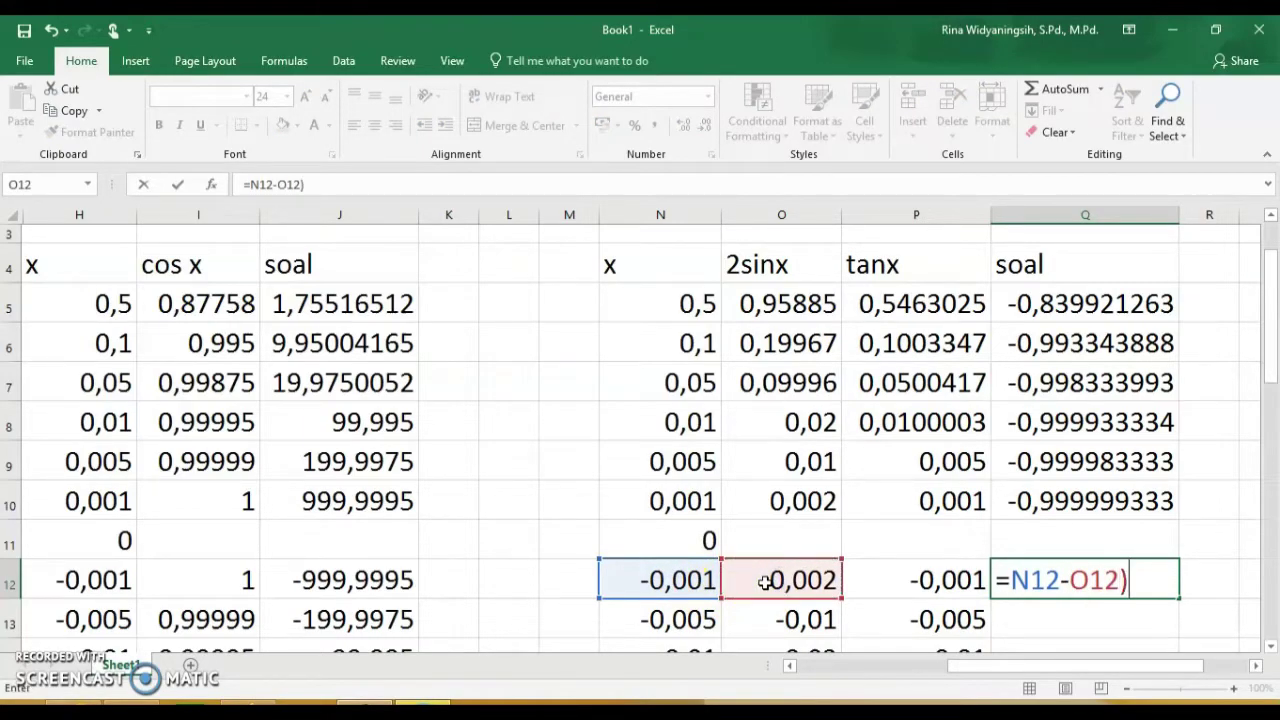
left_click(1005, 580)
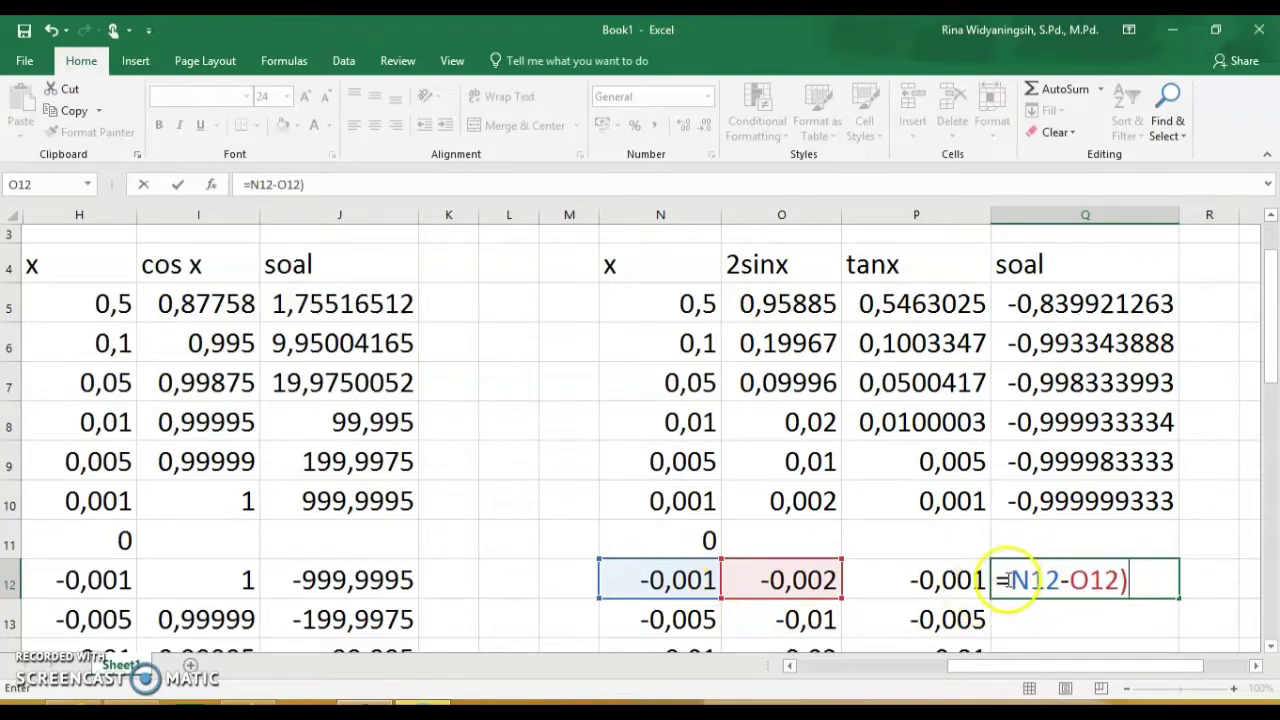
type("(")
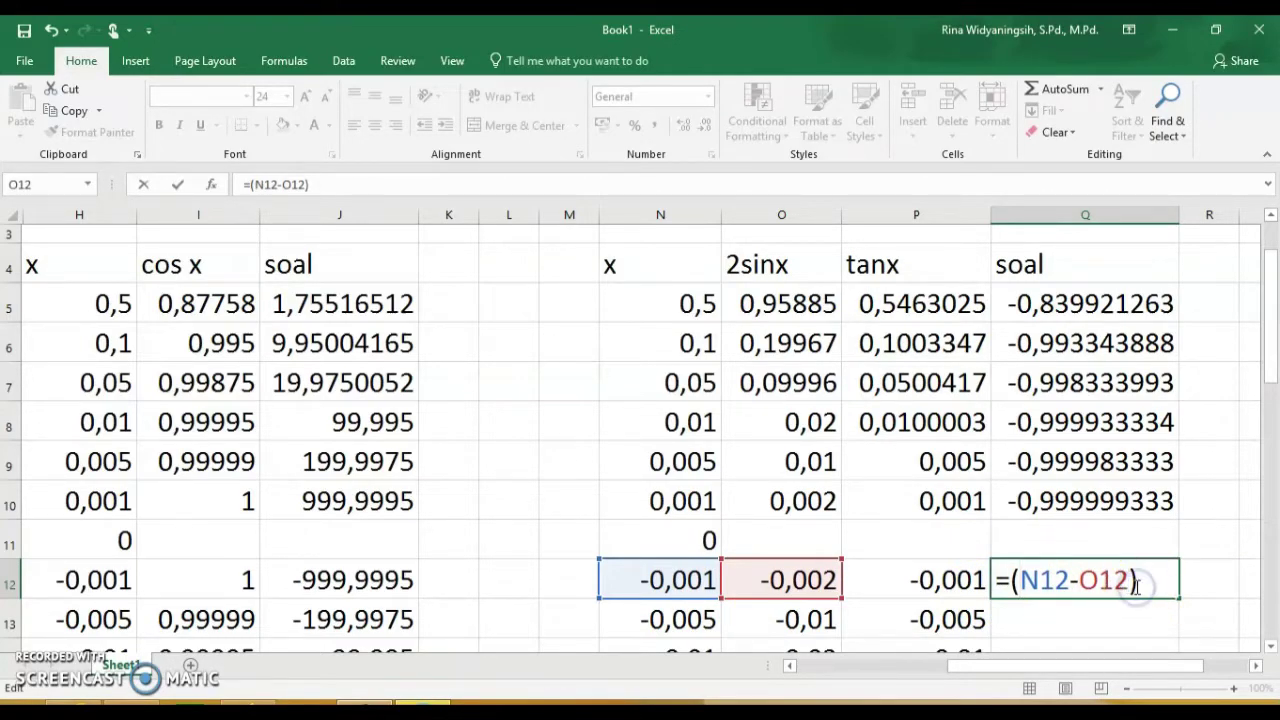
Step: Complete the Q12 formula as =(N12-O12)/P12 and fill it down to Q17
left_click(965, 580)
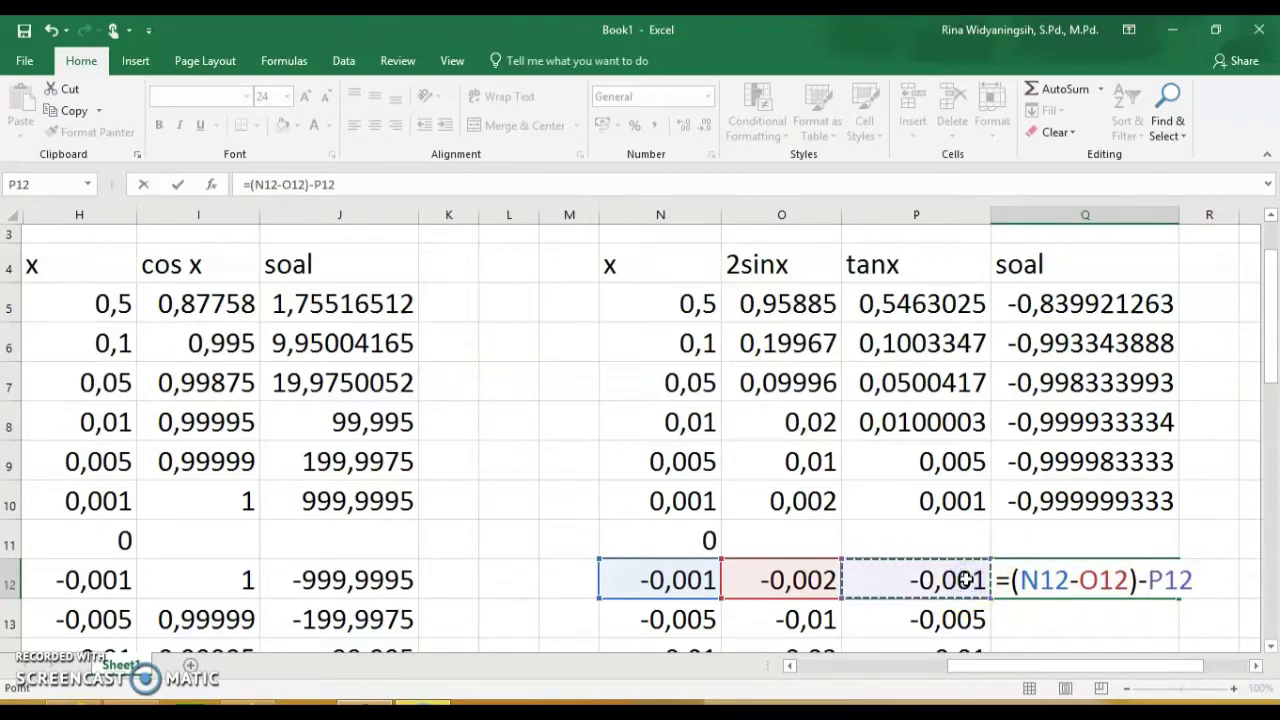
left_click(1140, 580)
key("BackSpace")
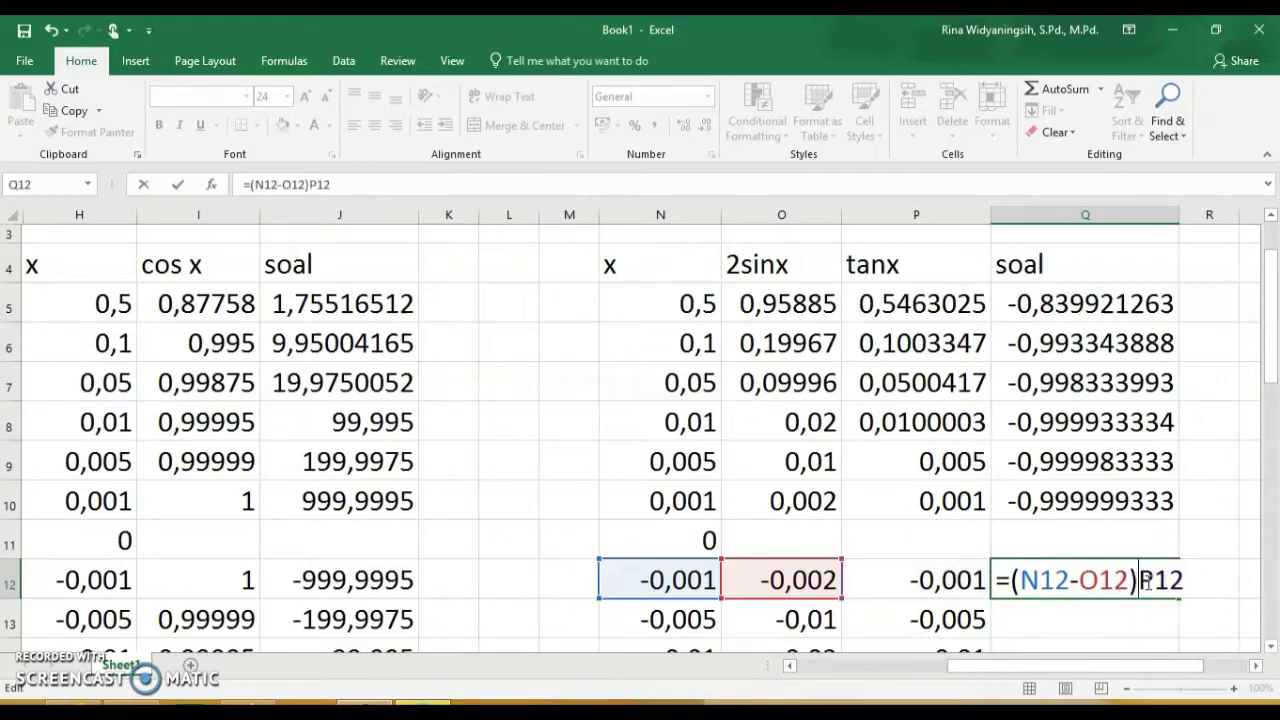
type("/")
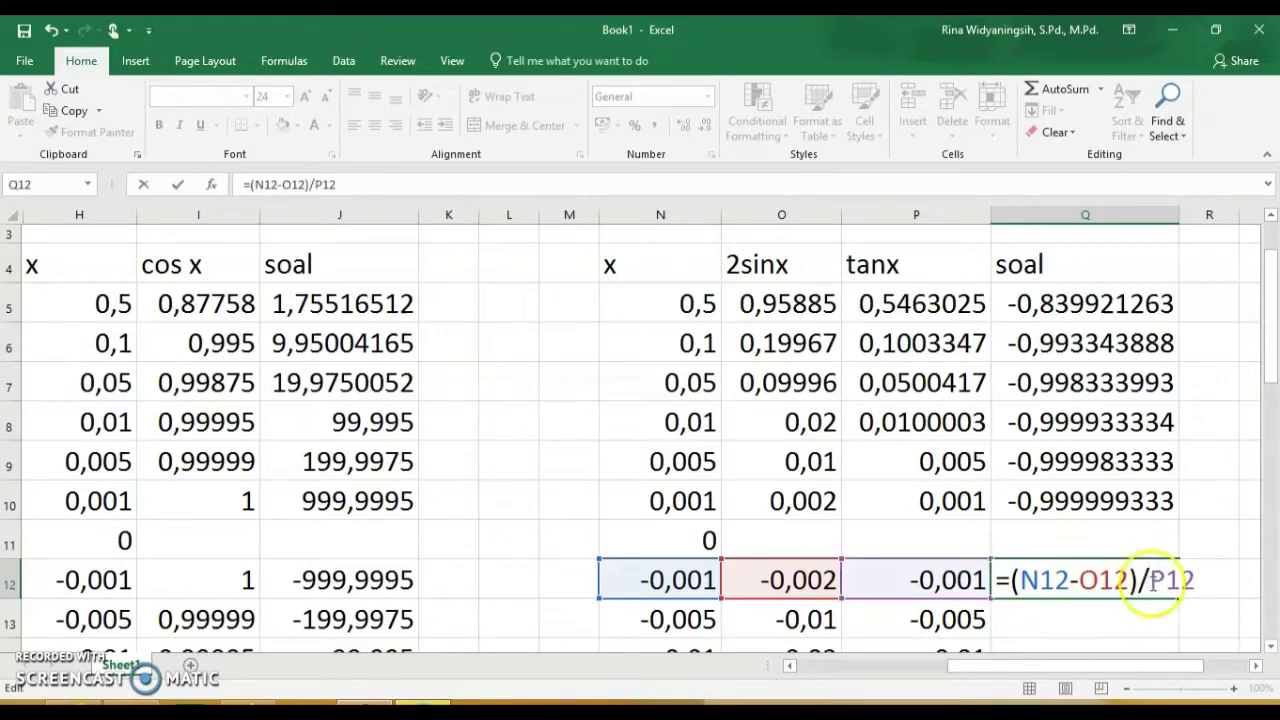
left_click(1192, 585)
key("Return")
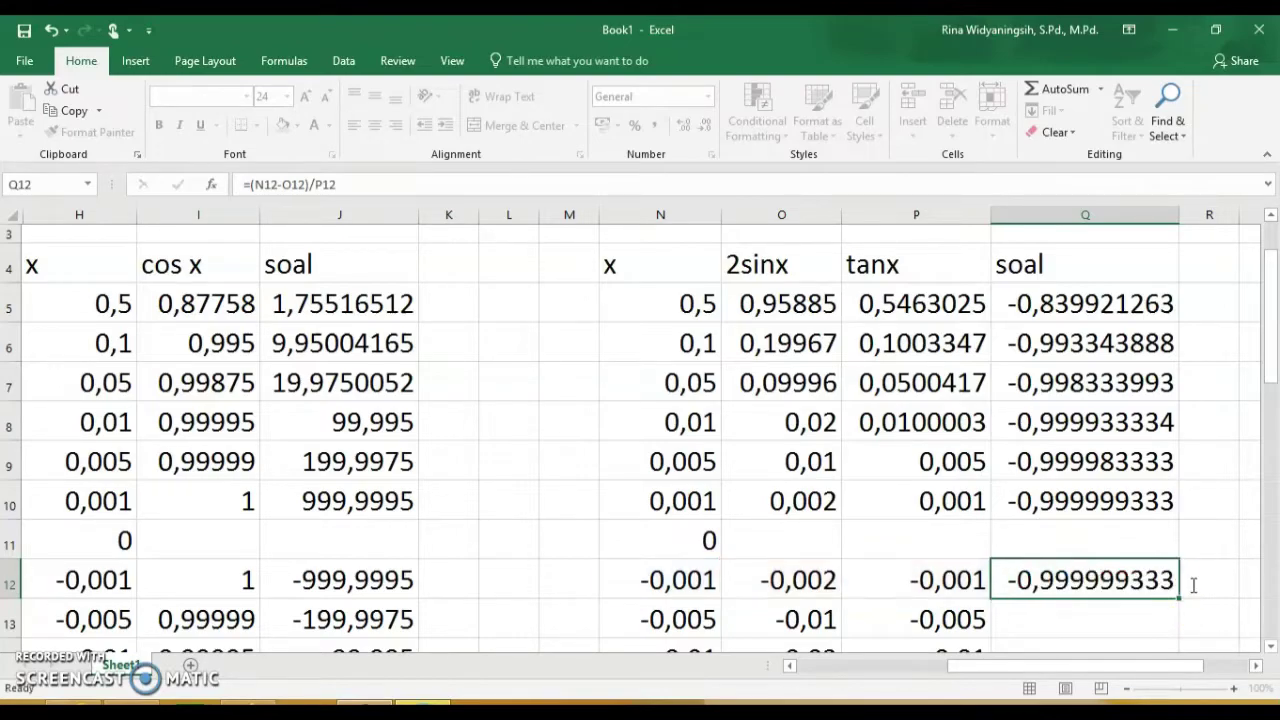
left_click(1125, 578)
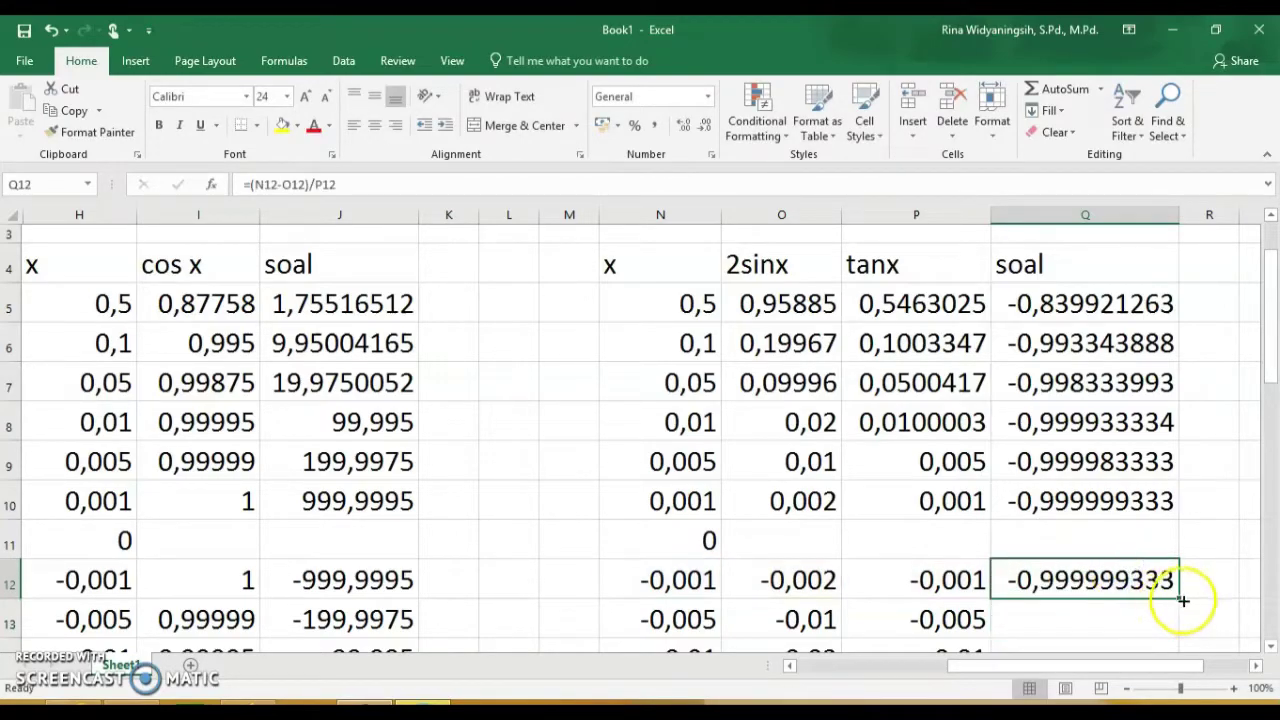
mouse_move(1181, 599)
left_mouse_down()
mouse_move(1171, 620)
mouse_move(1168, 586)
left_mouse_up()
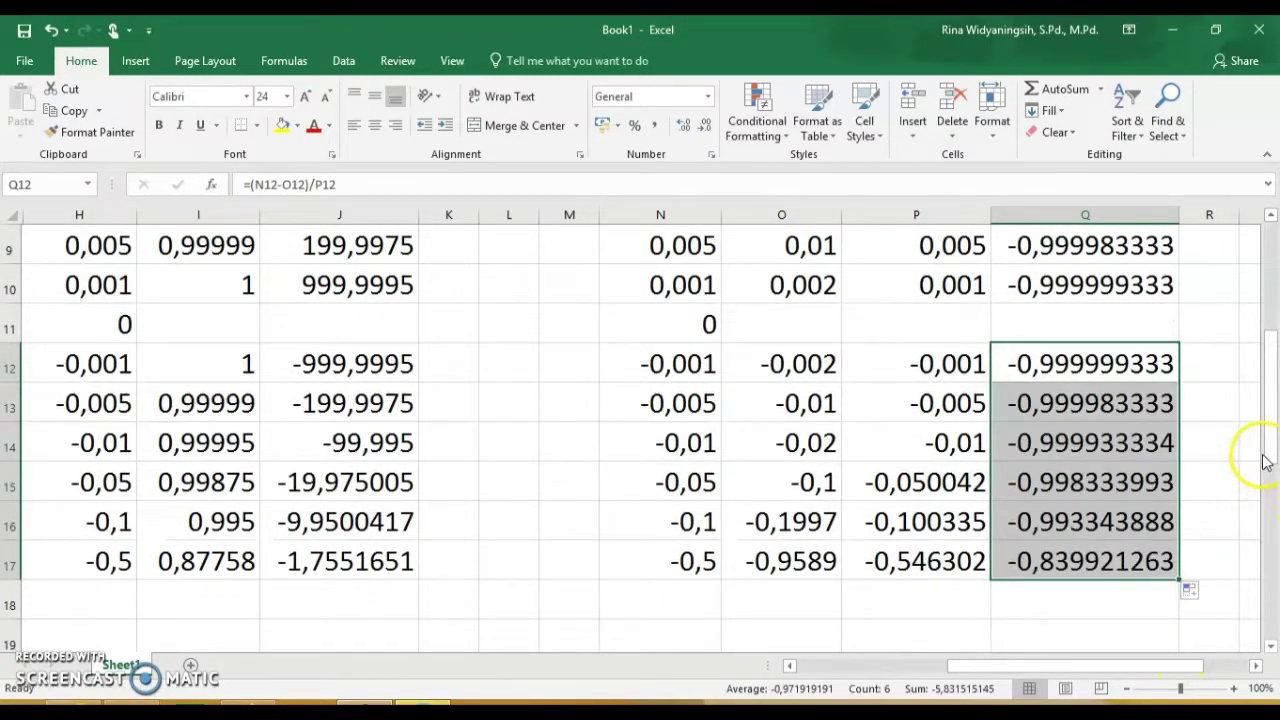
Step: Examine how the soal results in column Q behave as the negative x values in column N approach 0
left_click_drag(1276, 428, 1270, 362)
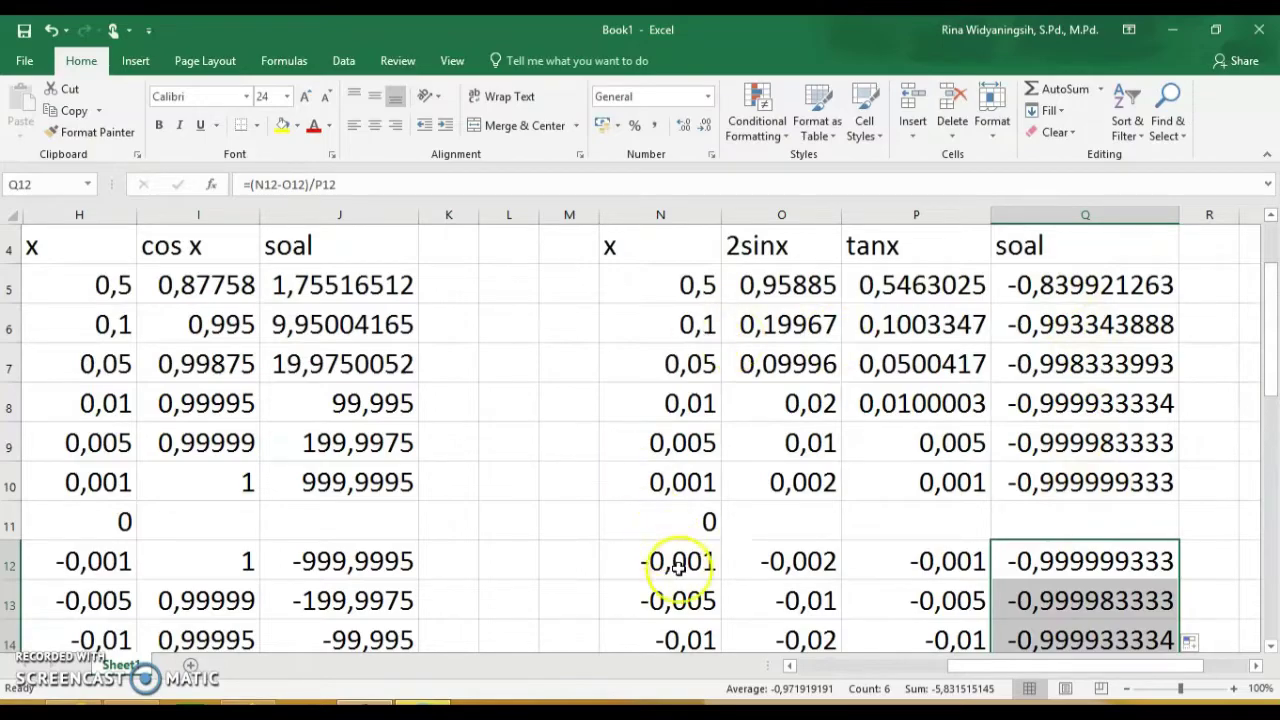
left_click(686, 643)
key("Up")
key("Up")
key("Up")
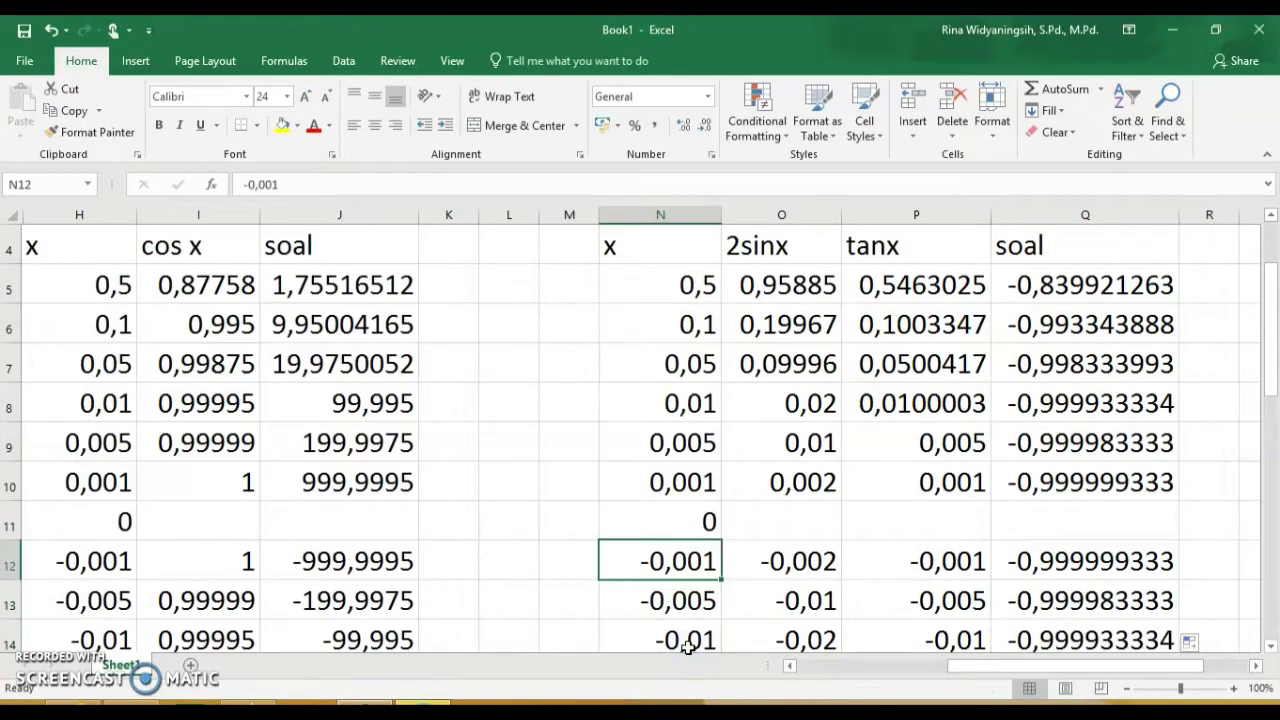
key("Down")
left_click(1120, 638)
key("Up")
key("Up")
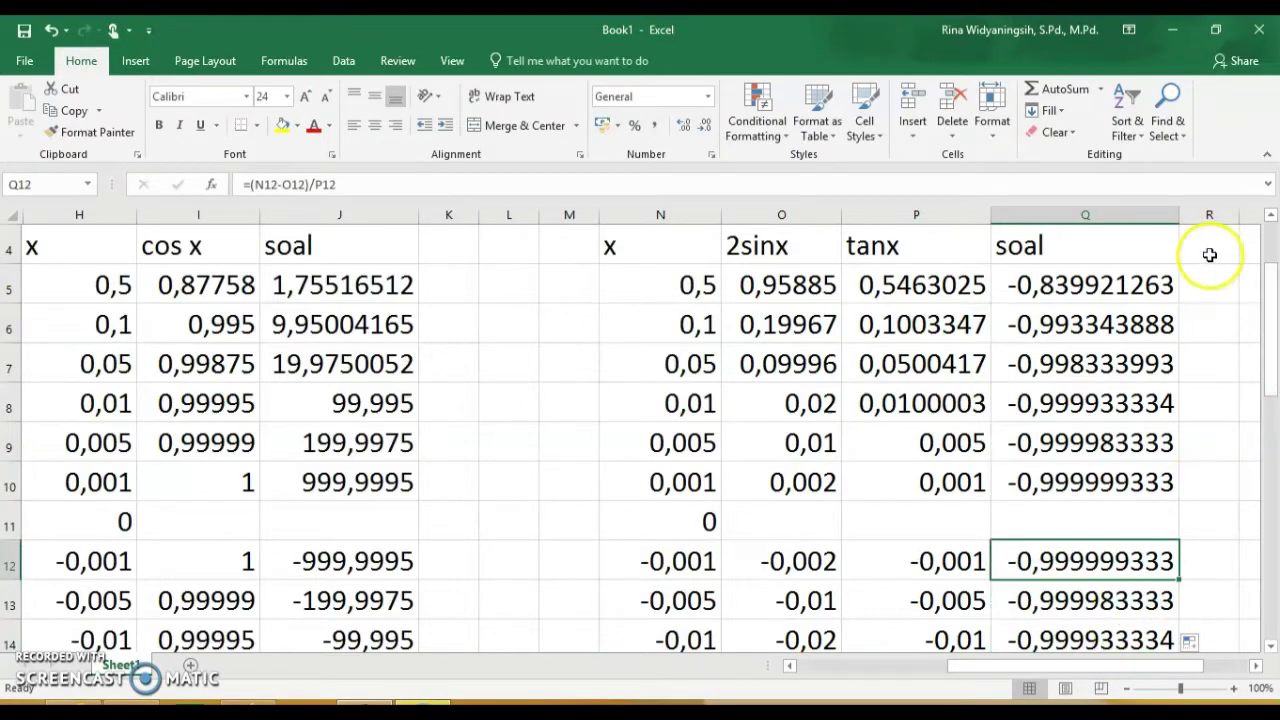
Step: Narrow column Q so the soal results display with fewer decimals, and compare Q12 with Q10 on either side of 0
left_click_drag(1180, 212, 1126, 220)
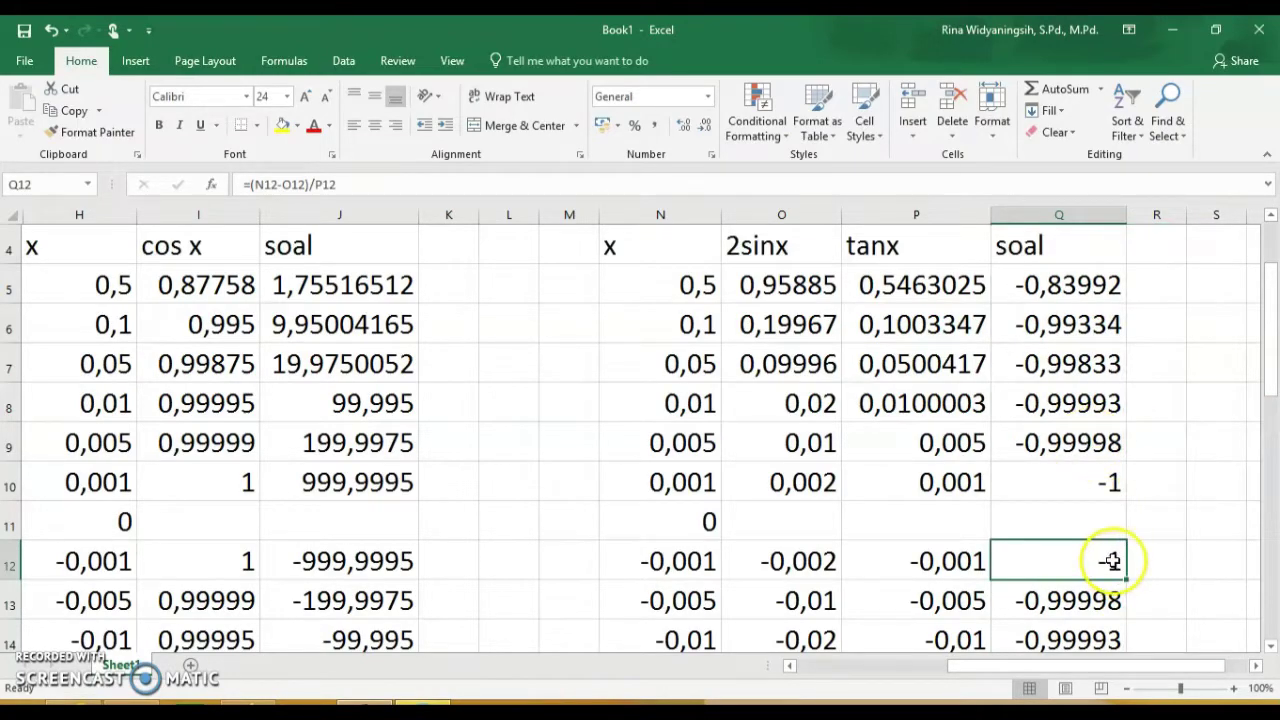
key("Up")
key("Up")
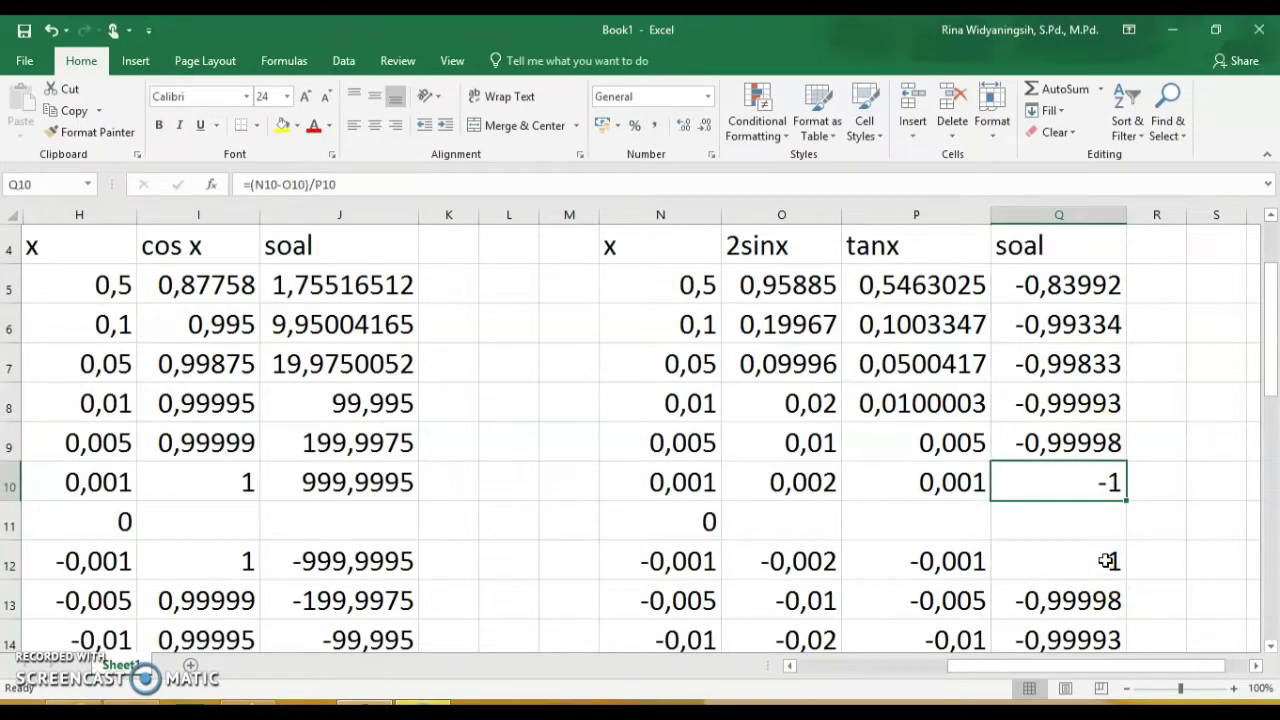
Step: Review the SOAL 1, SOAL 2 and SOAL 3 tables, comparing the soal results for positive and negative x near 0
left_click_drag(1271, 393, 1262, 263)
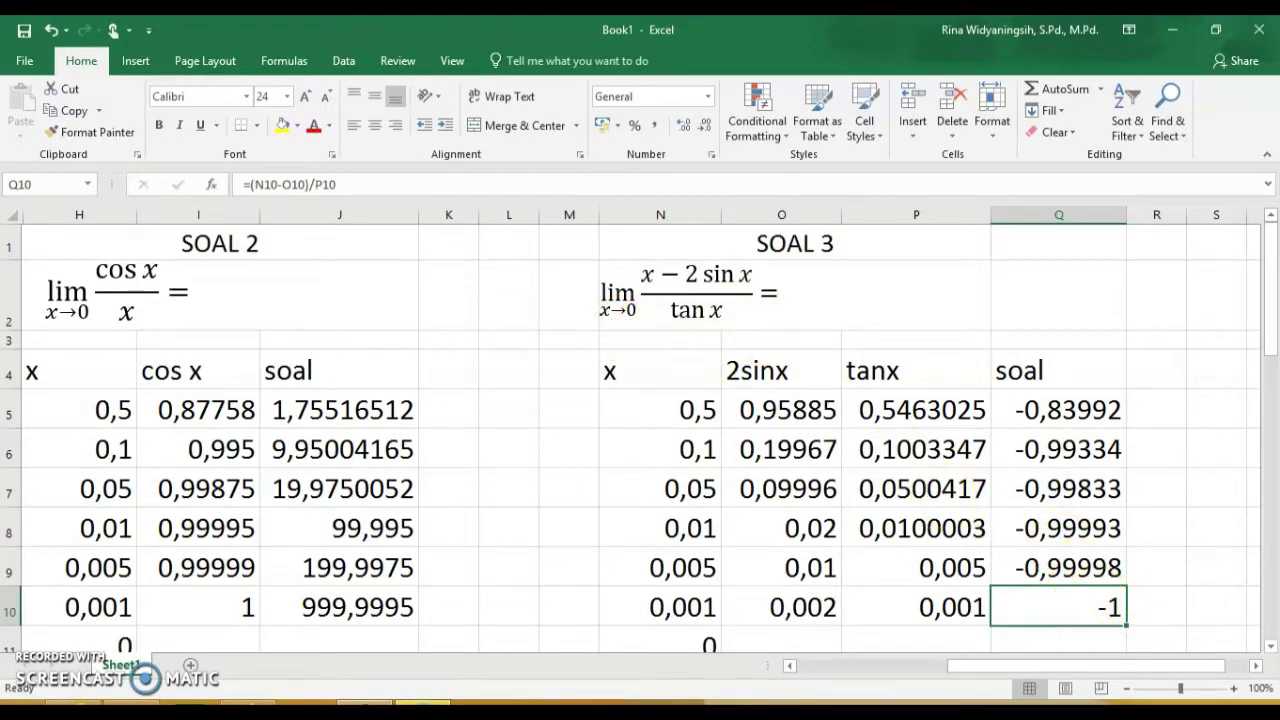
mouse_move(1270, 337)
left_mouse_down()
mouse_move(1268, 434)
mouse_move(1270, 313)
left_mouse_up()
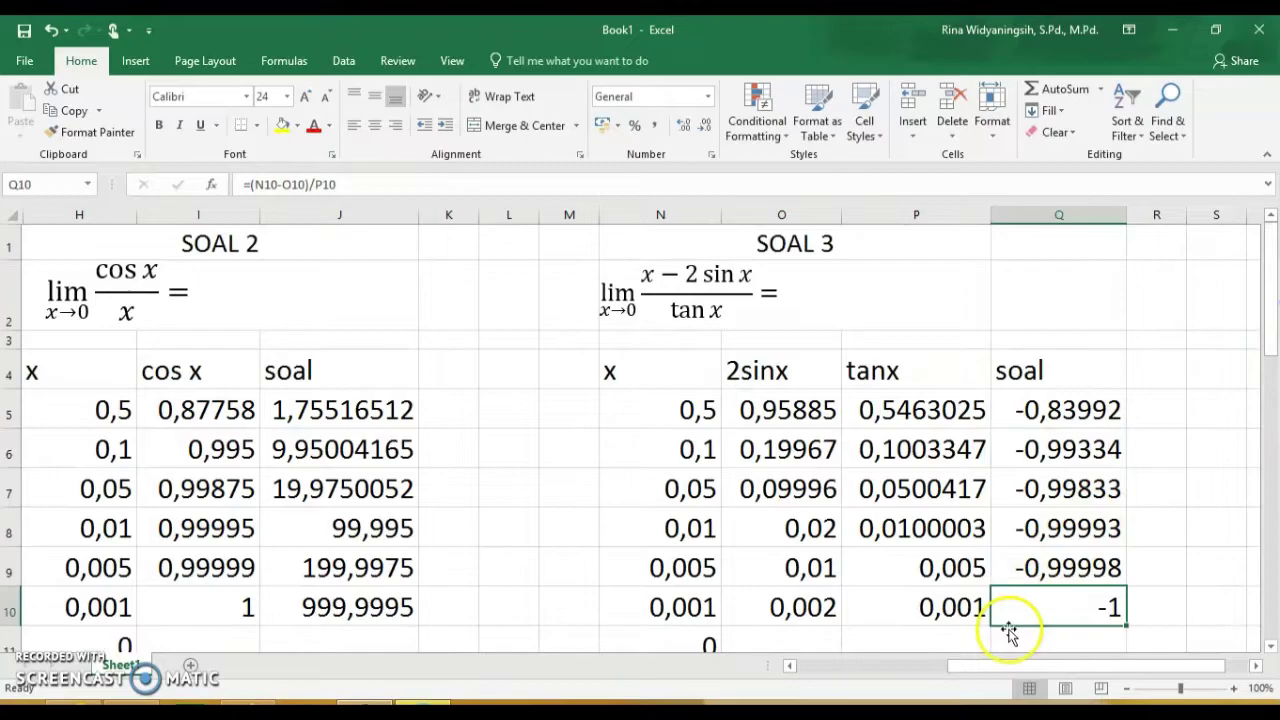
left_click_drag(986, 666, 857, 667)
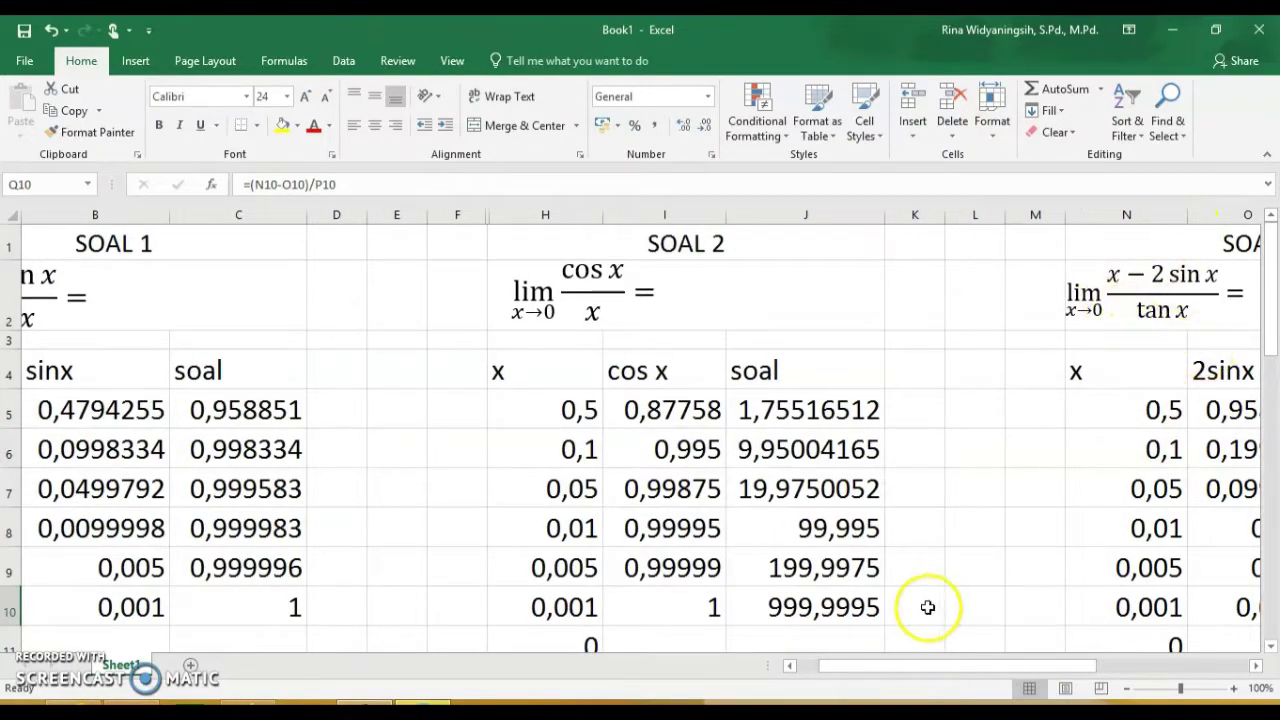
left_click_drag(875, 670, 939, 666)
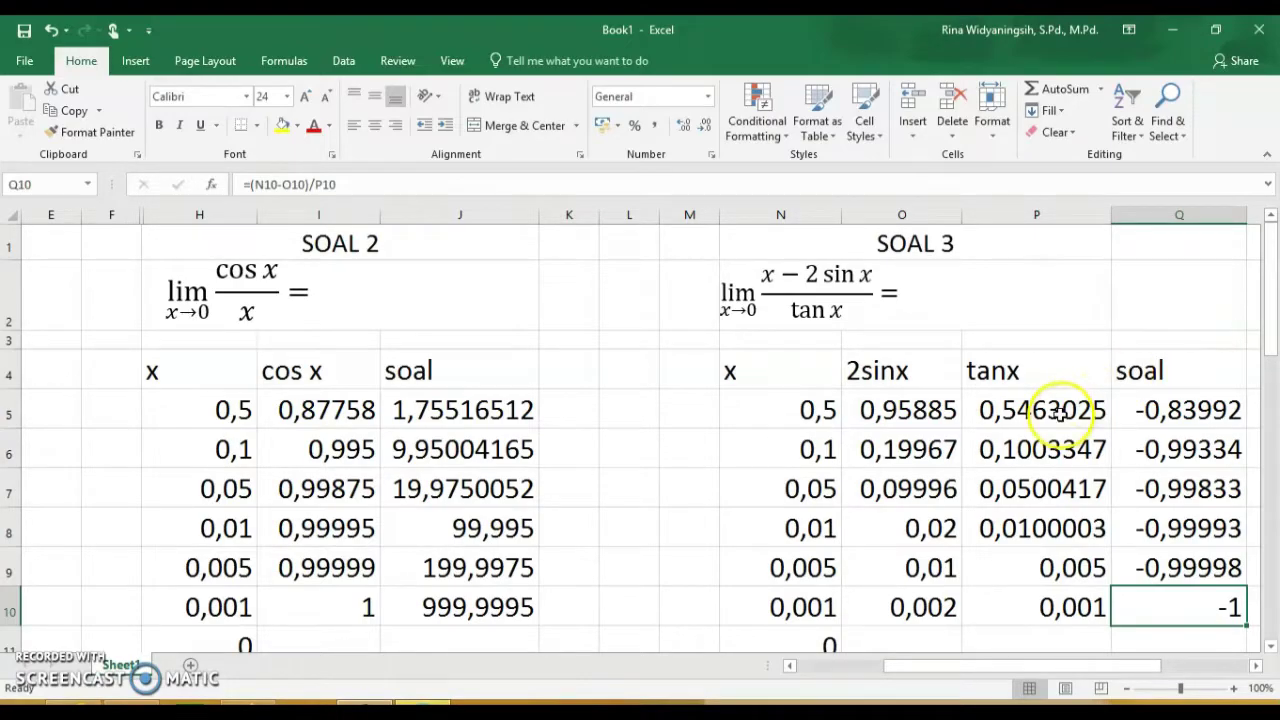
left_click_drag(1275, 325, 1275, 438)
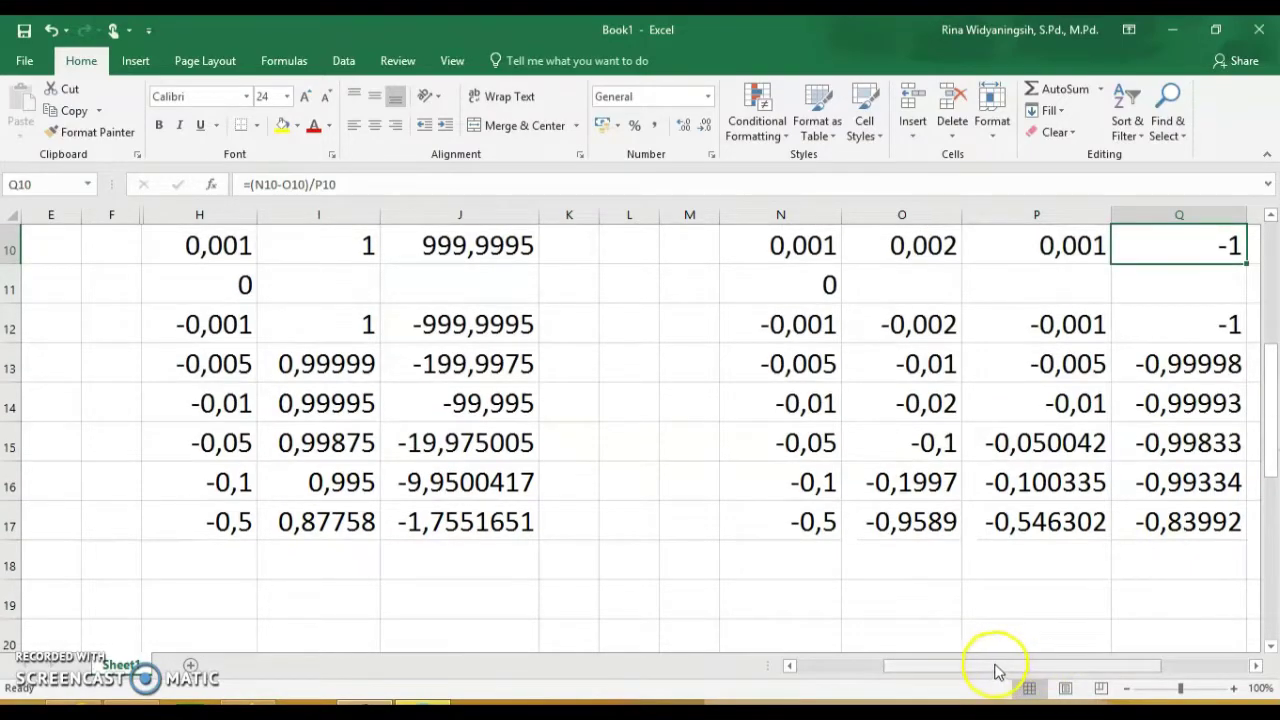
left_click_drag(995, 672, 927, 673)
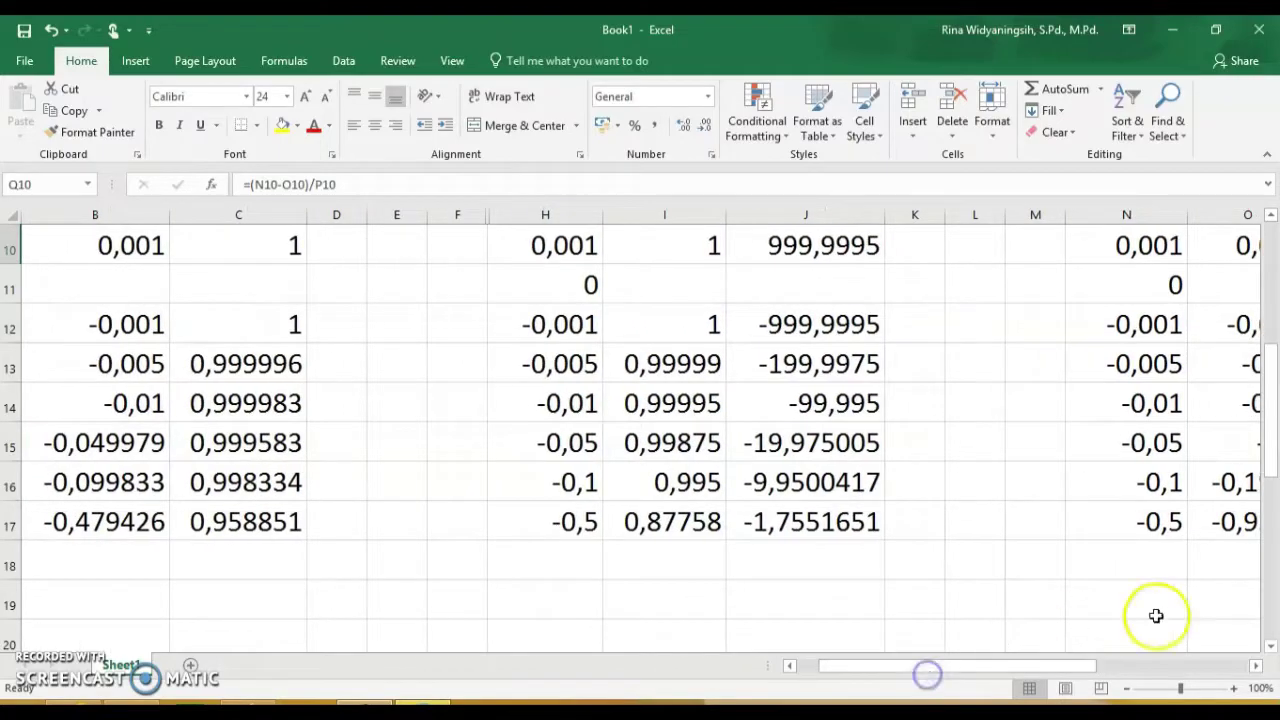
left_click_drag(1273, 465, 1273, 370)
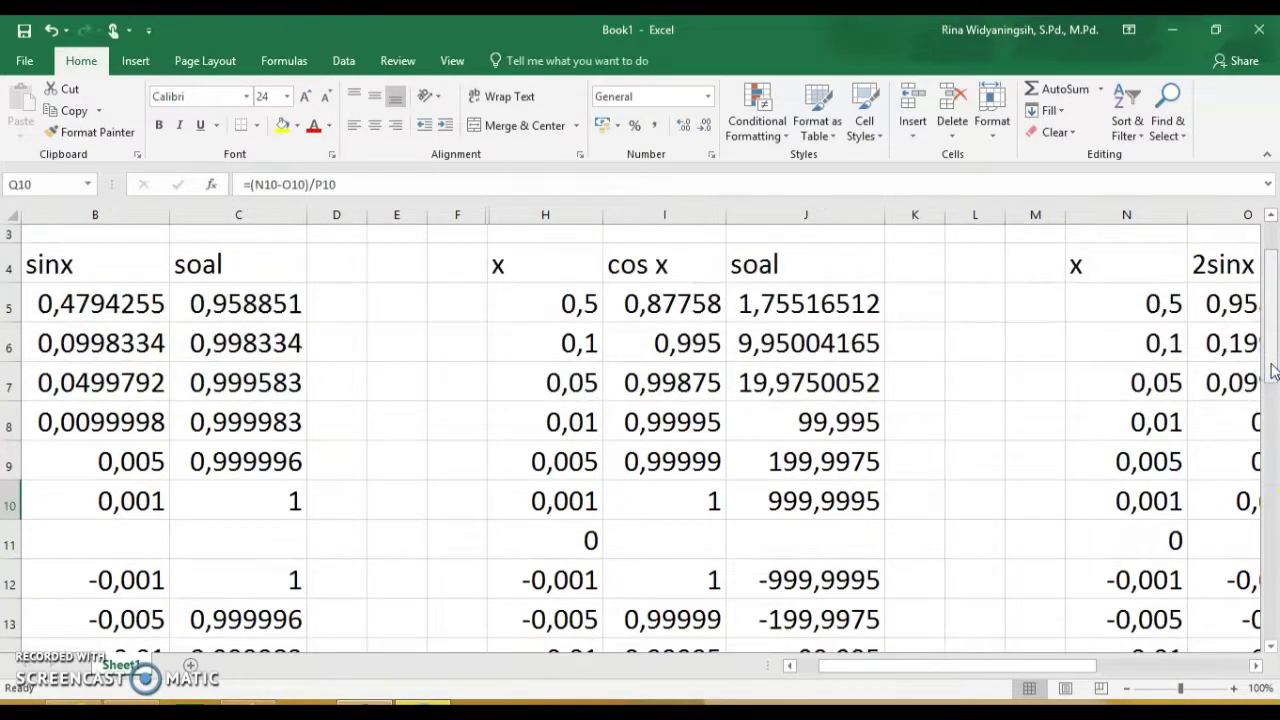